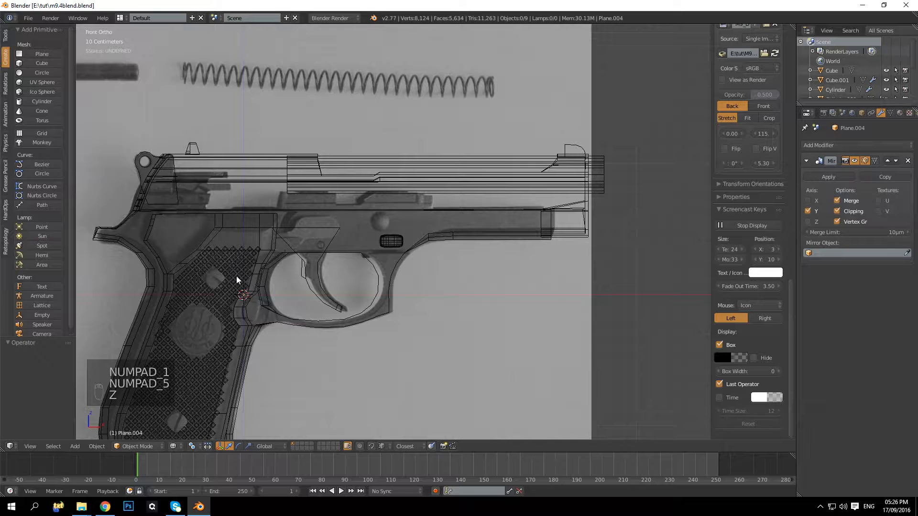
Examine the diamond checkering on the pistol grip in front wireframe view and in shaded perspective view
shift+middle_drag(210, 341, 306, 300)
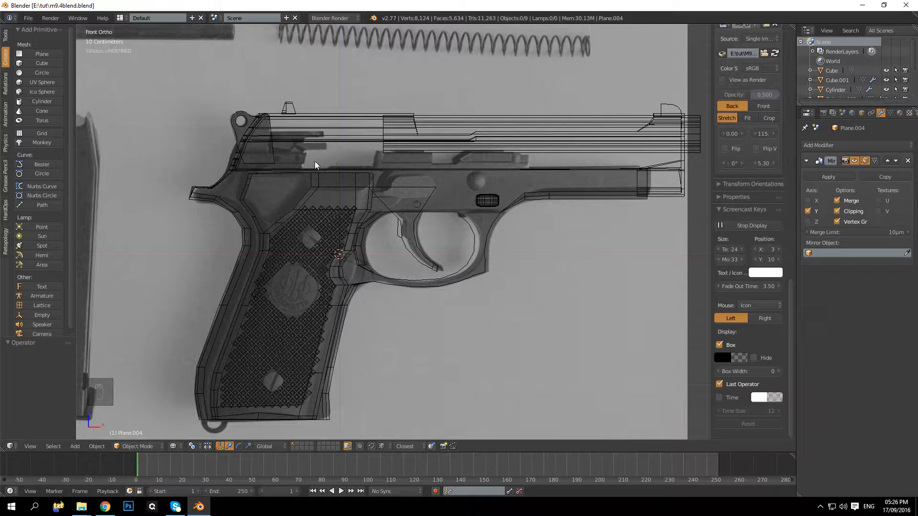
scroll(331, 234, up, 6)
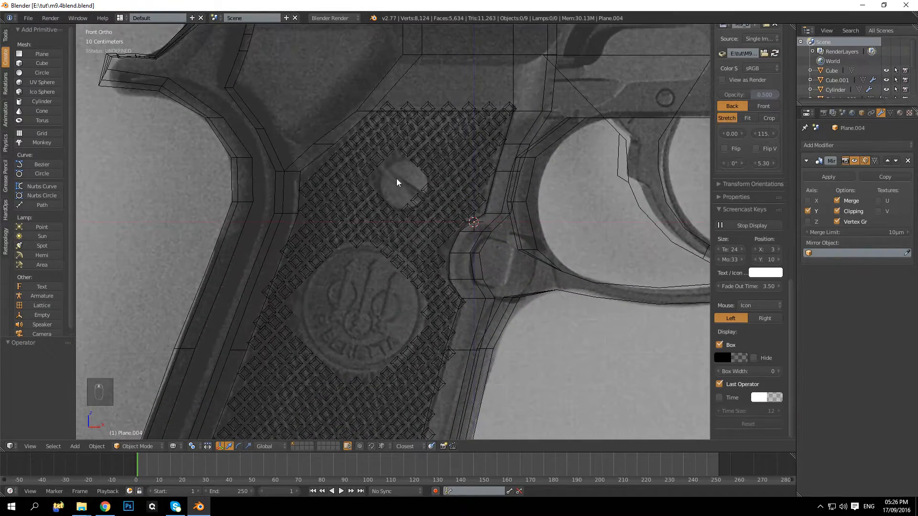
right_click(430, 159)
scroll(429, 167, up, 2)
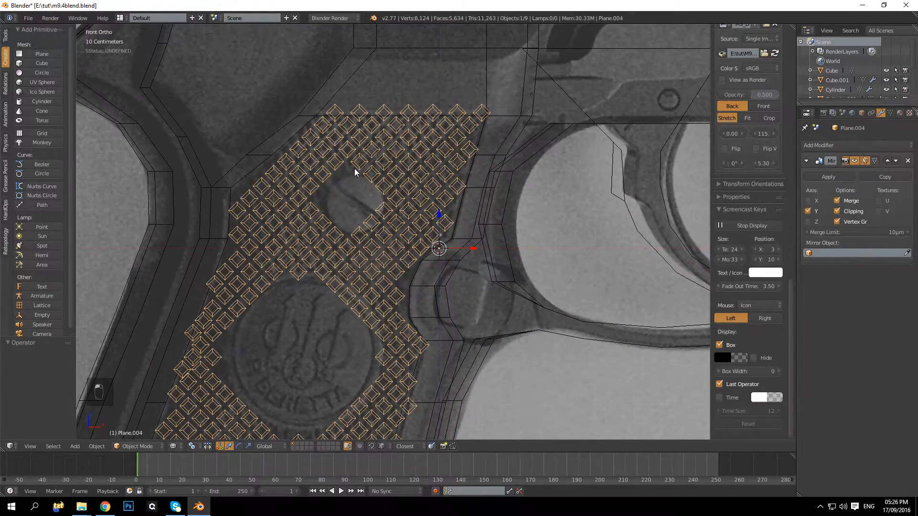
key(Tab)
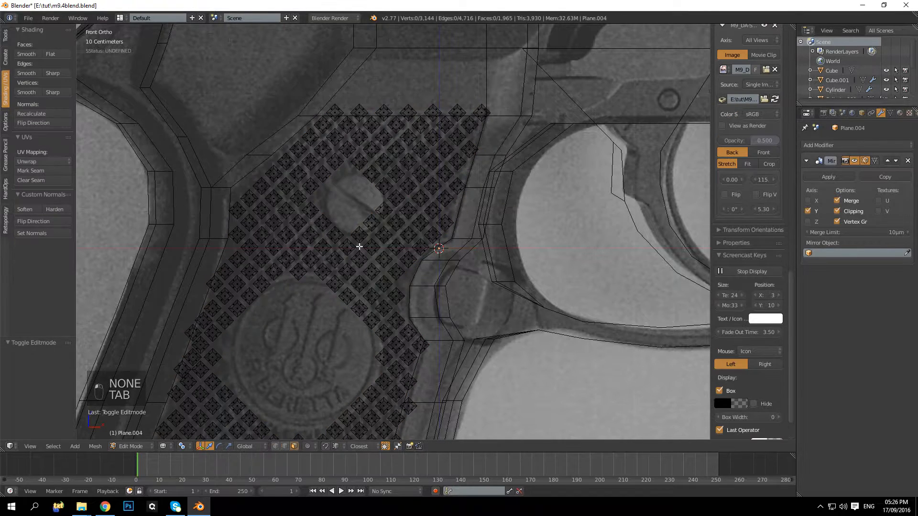
shift+middle_drag(358, 239, 382, 192)
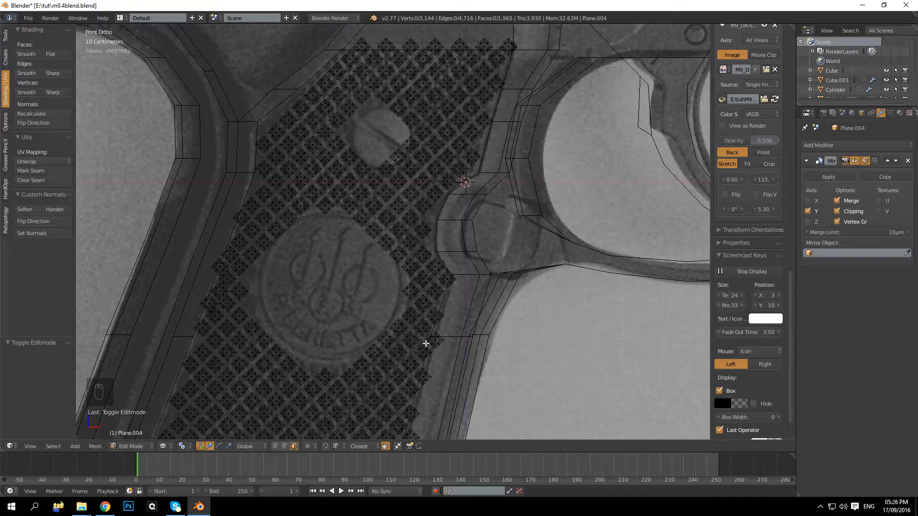
scroll(309, 337, down, 3)
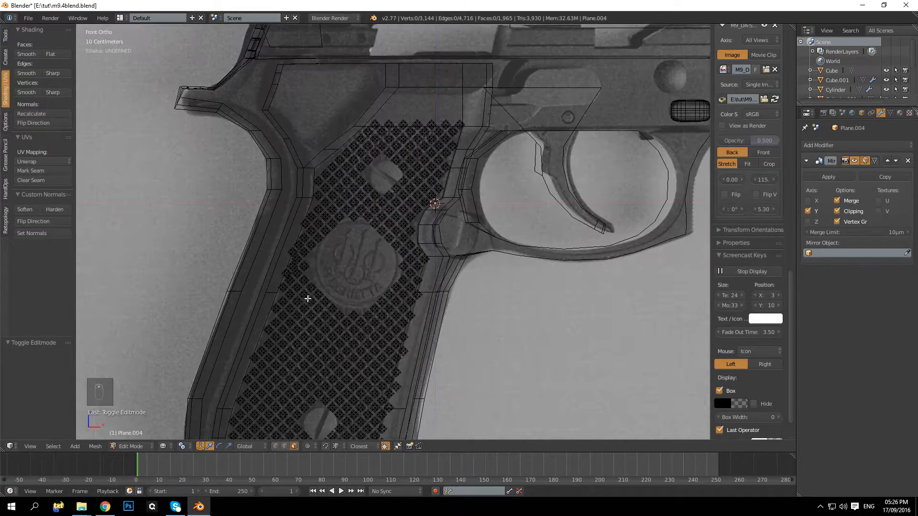
key(KP_5)
key(z)
key(Tab)
middle_drag(354, 162, 309, 230)
scroll(381, 241, up, 5)
key(Tab)
key(Tab)
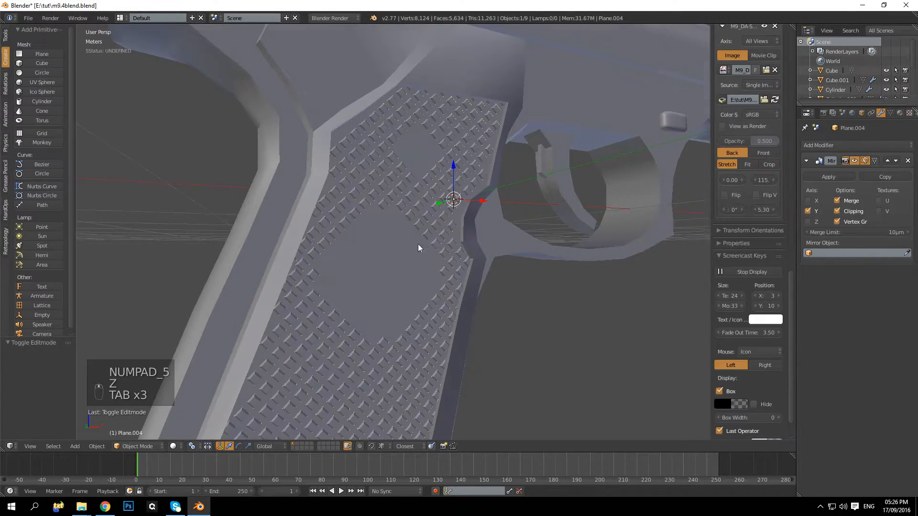
Examine the frame and trigger area against the background reference image in front orthographic wireframe view
key(KP_1)
key(KP_5)
key(z)
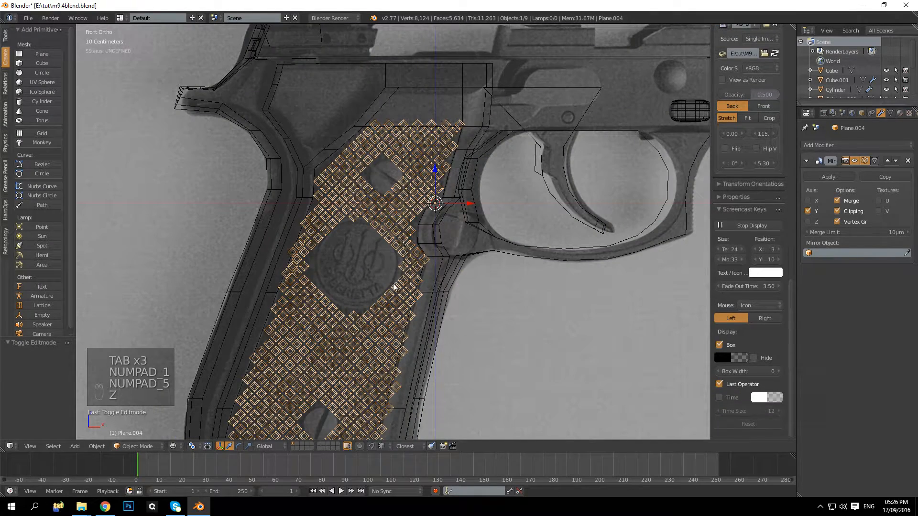
scroll(394, 287, down, 2)
scroll(361, 281, up, 2)
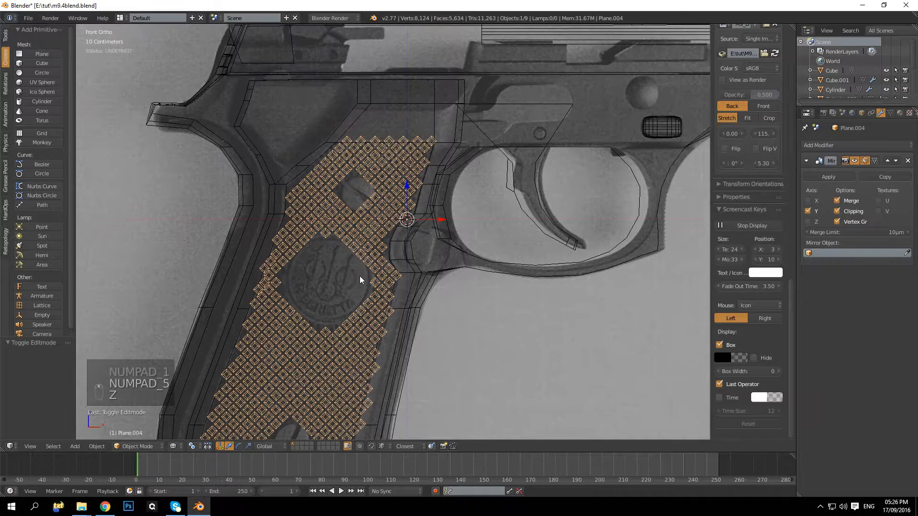
shift+middle_drag(365, 237, 322, 257)
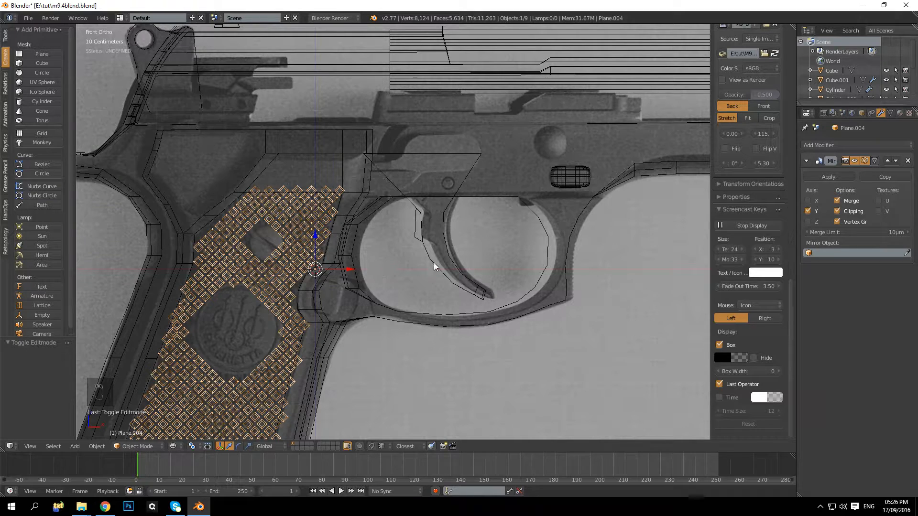
shift+middle_drag(435, 258, 405, 267)
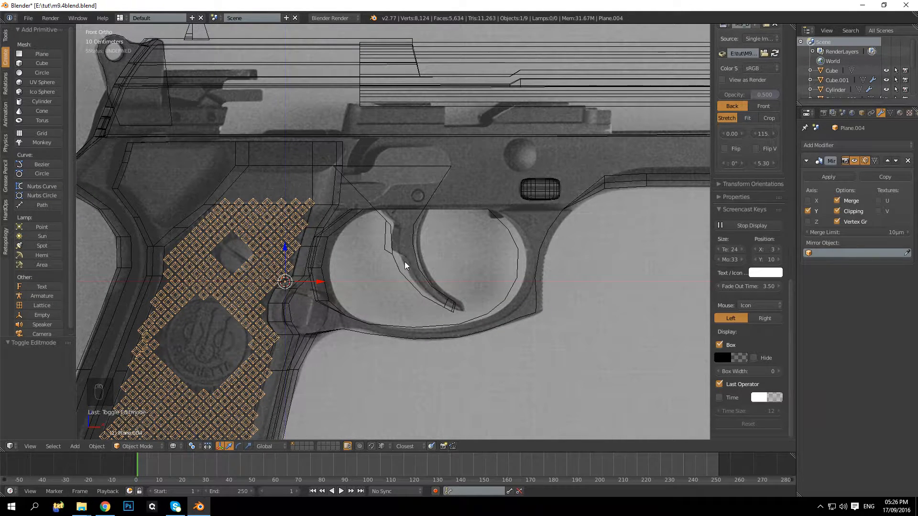
shift+middle_drag(404, 260, 438, 247)
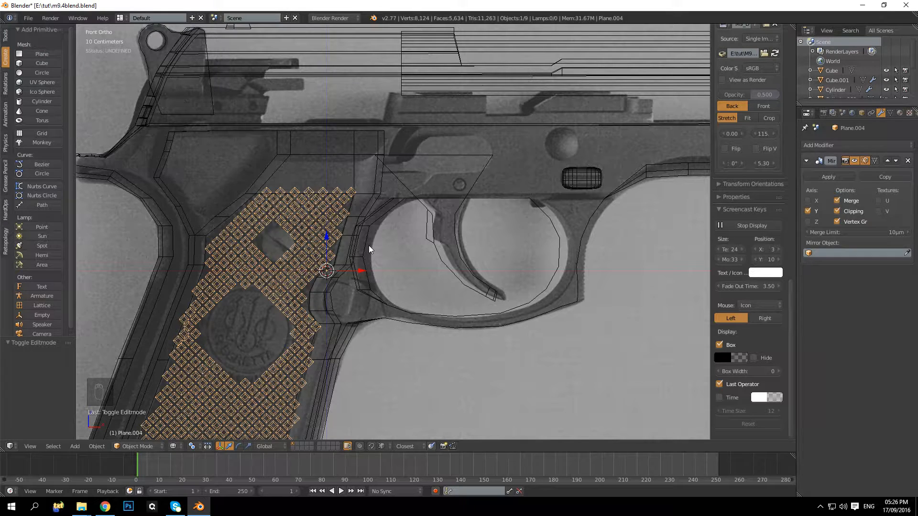
shift+middle_drag(426, 236, 398, 228)
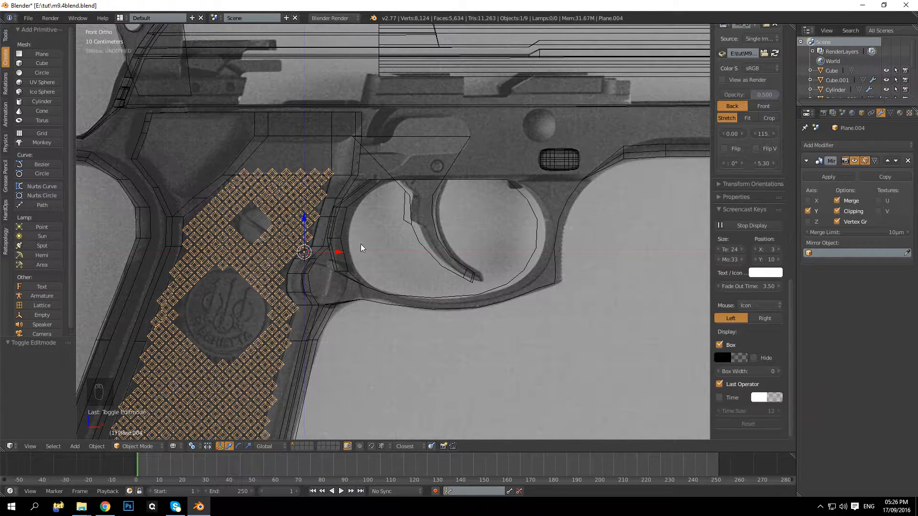
scroll(361, 242, down, 1)
shift+middle_drag(362, 239, 245, 256)
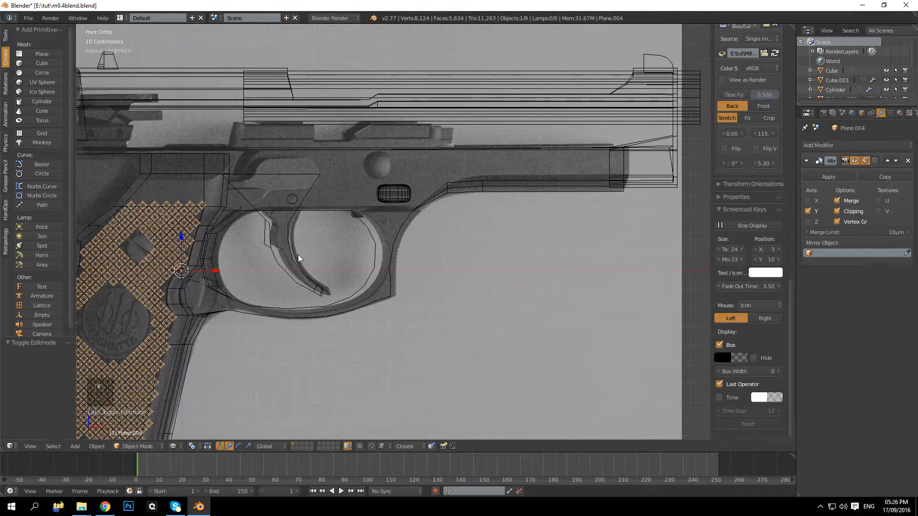
scroll(354, 248, down, 1)
shift+middle_drag(311, 245, 362, 245)
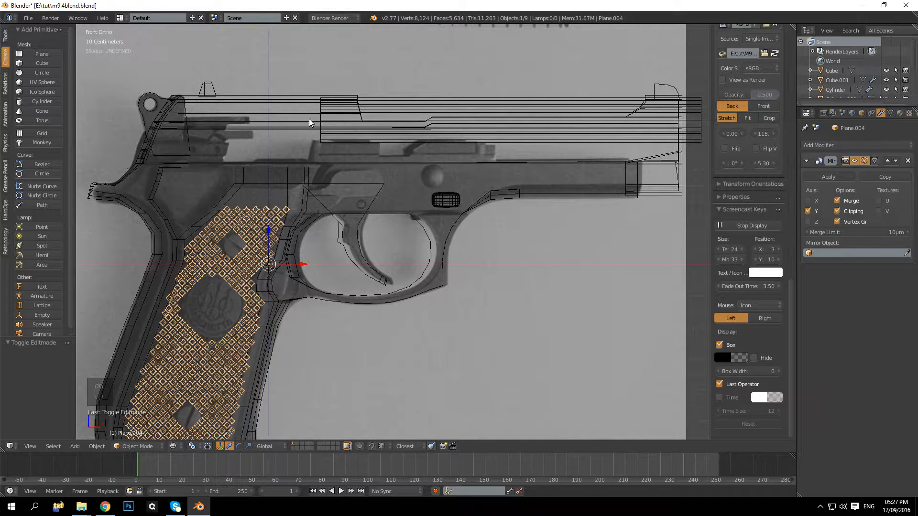
Deselect the grip pattern and add a new cylinder with 12 vertices and triangle-fan caps
key(a)
key(Tab)
key(Tab)
key(Tab)
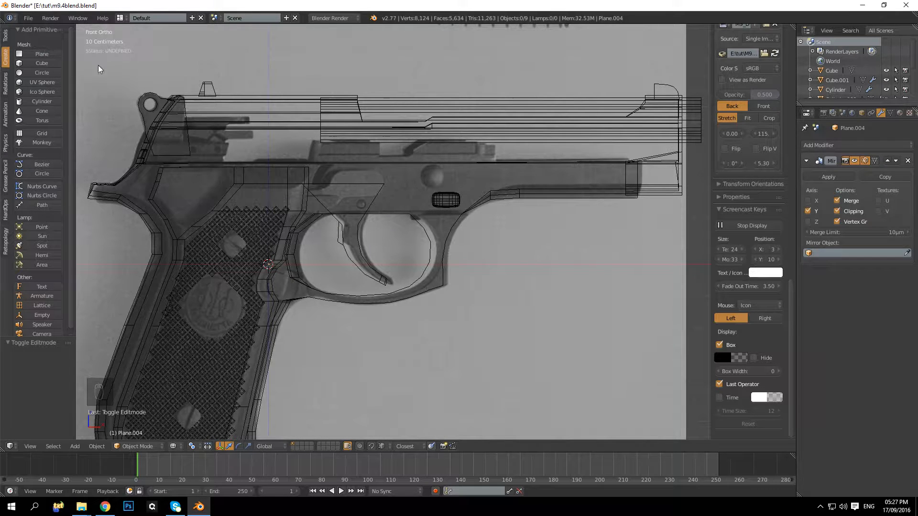
click(29, 101)
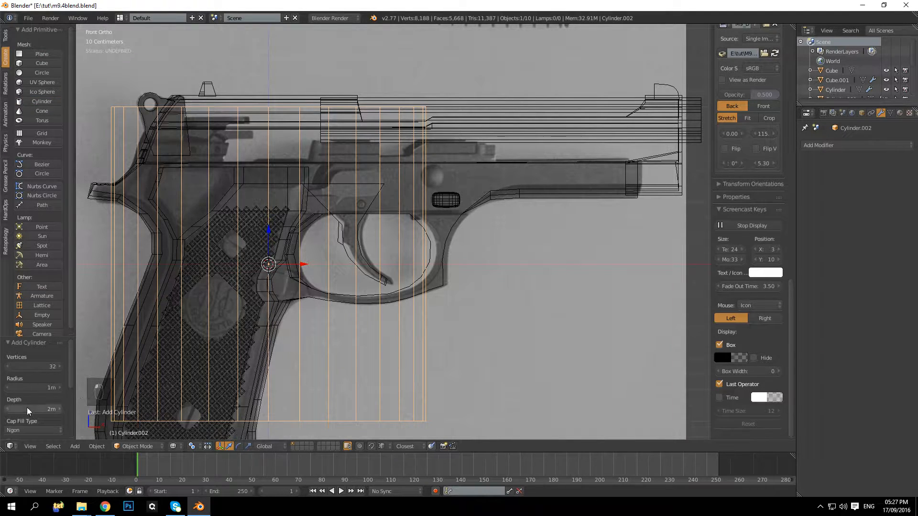
click(29, 364)
text(1)
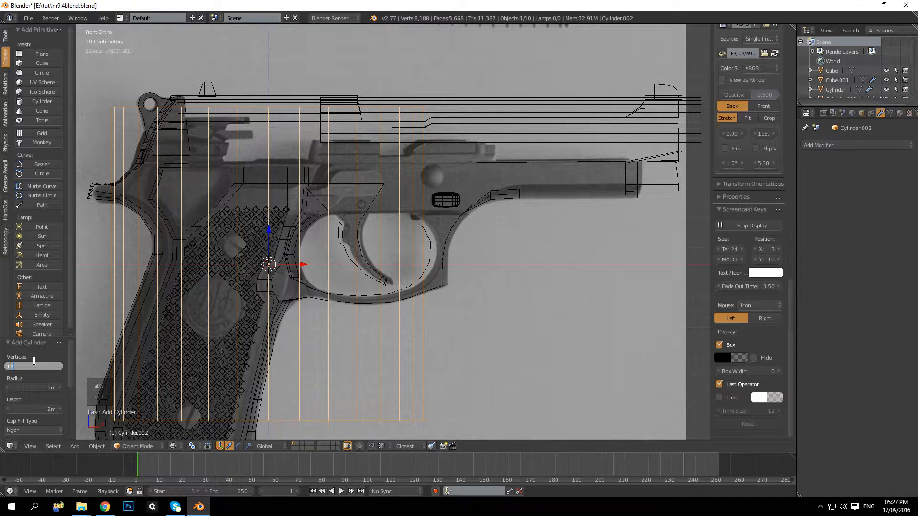
key(Return)
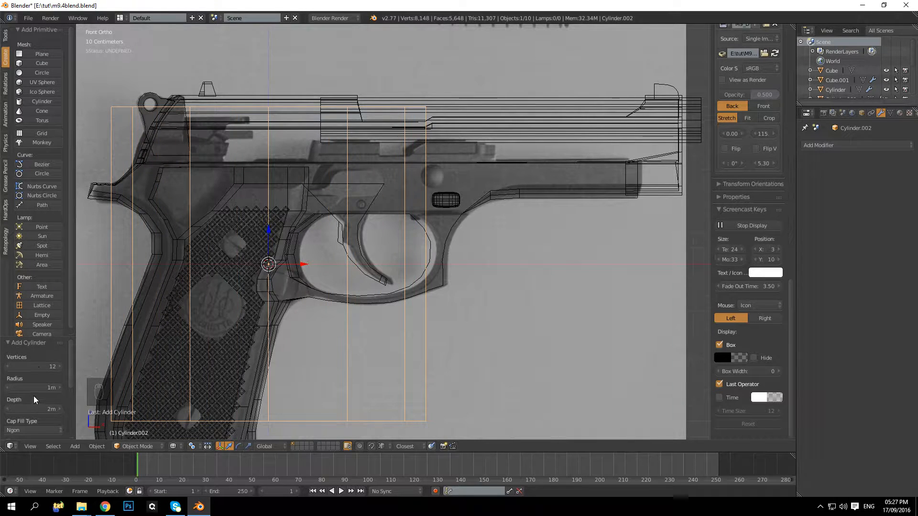
click(35, 431)
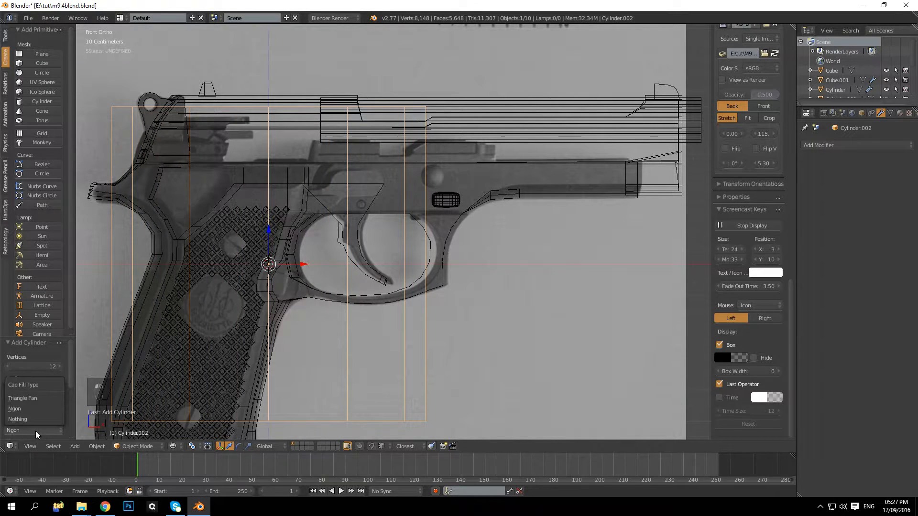
click(27, 398)
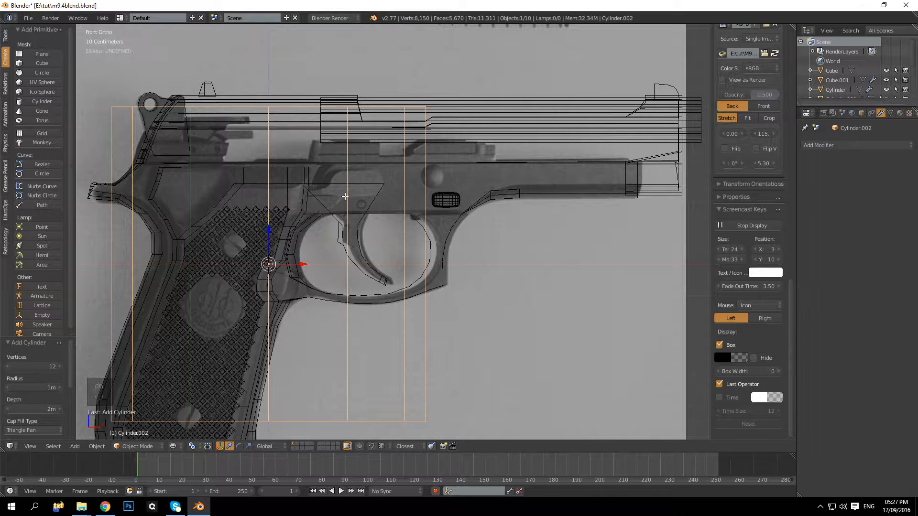
Rotate the cylinder's mesh 90° about the X axis and scale it down to about 0.056
key(Tab)
key(r)
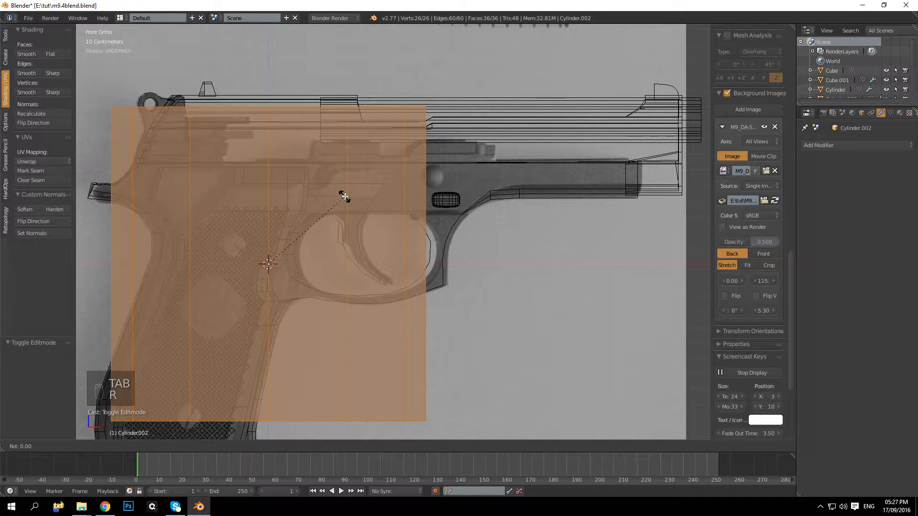
text(90)
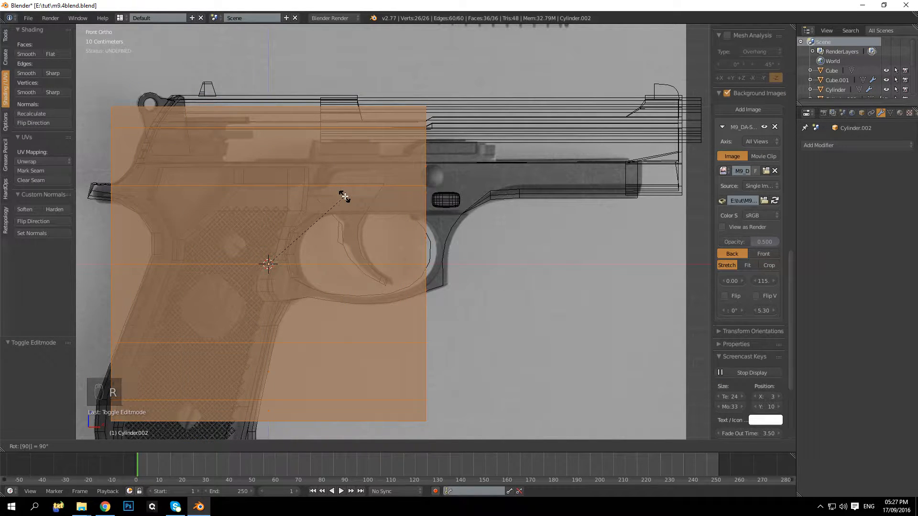
text(x)
key(Return)
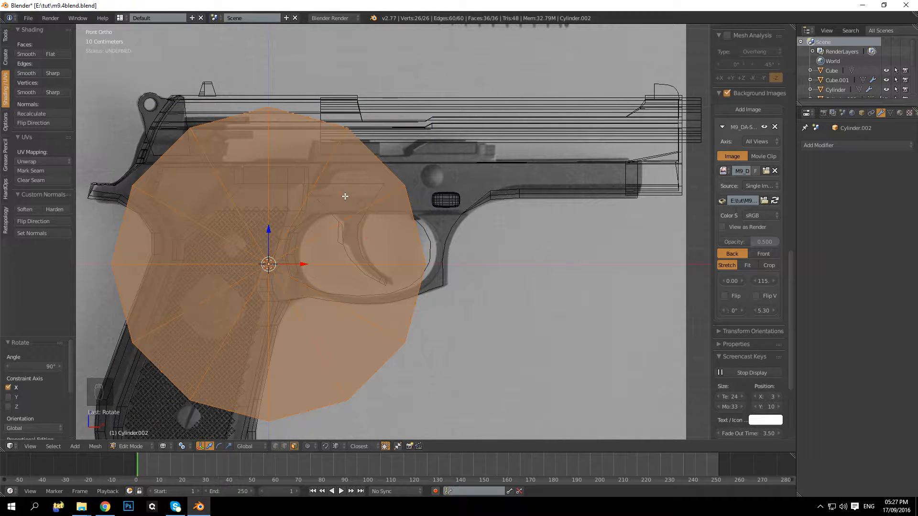
key(s)
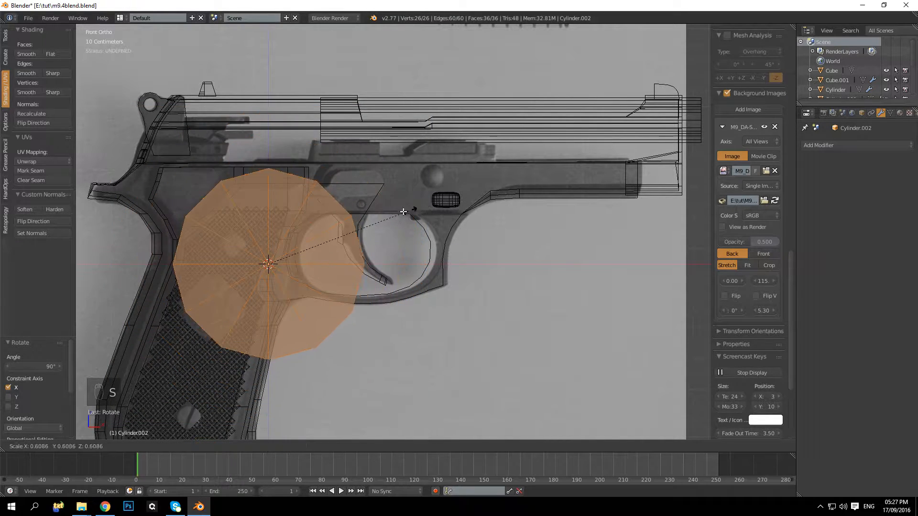
click(281, 262)
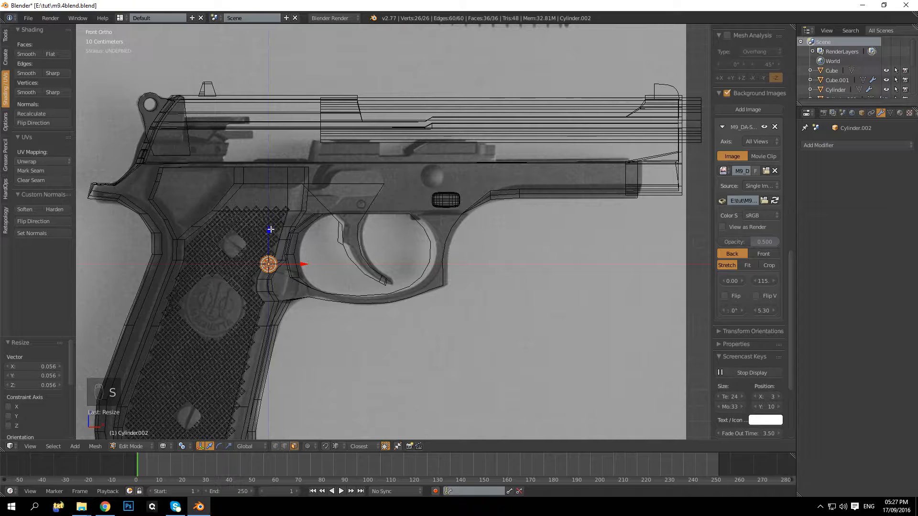
Move the cylinder's mesh along Z and X onto the oval plate above the trigger and scale it up by about 1.47
key(g)
key(z)
click(285, 150)
key(g)
key(x)
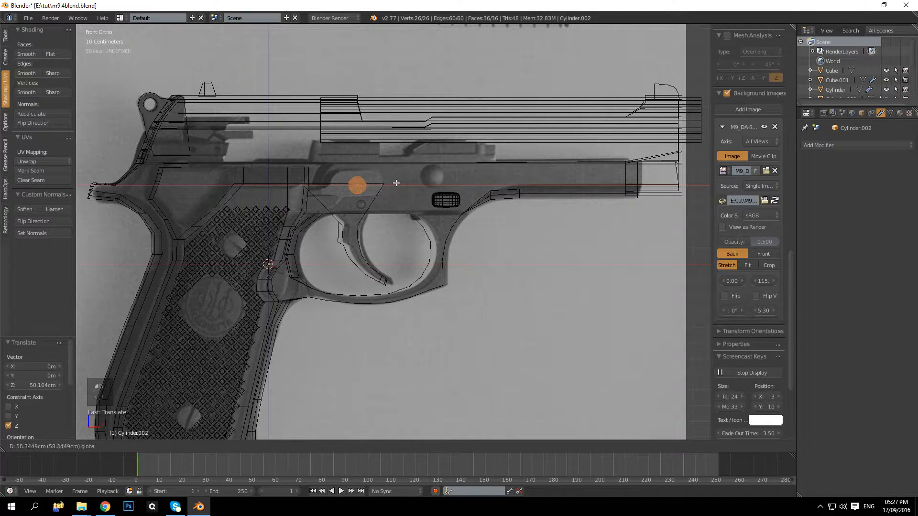
click(393, 184)
scroll(365, 223, up, 4)
shift+middle_drag(365, 223, 451, 183)
drag(391, 198, 392, 193)
key(s)
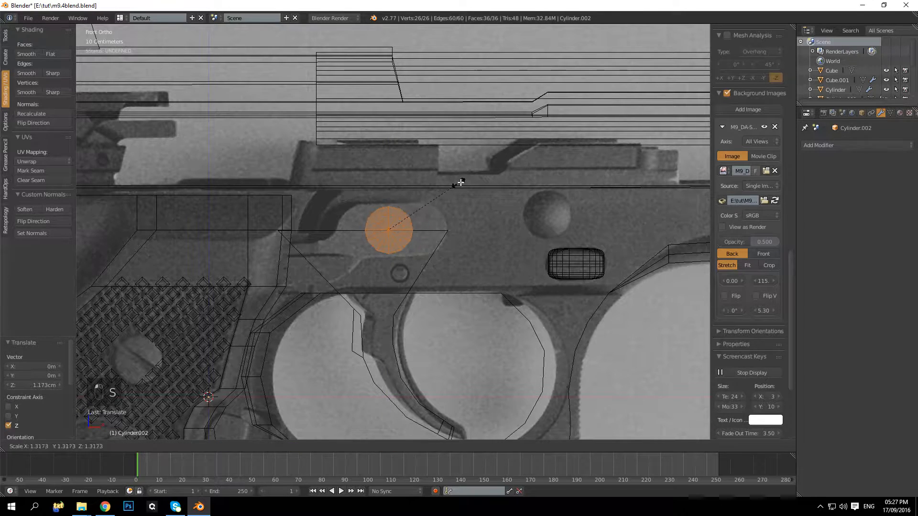
click(469, 180)
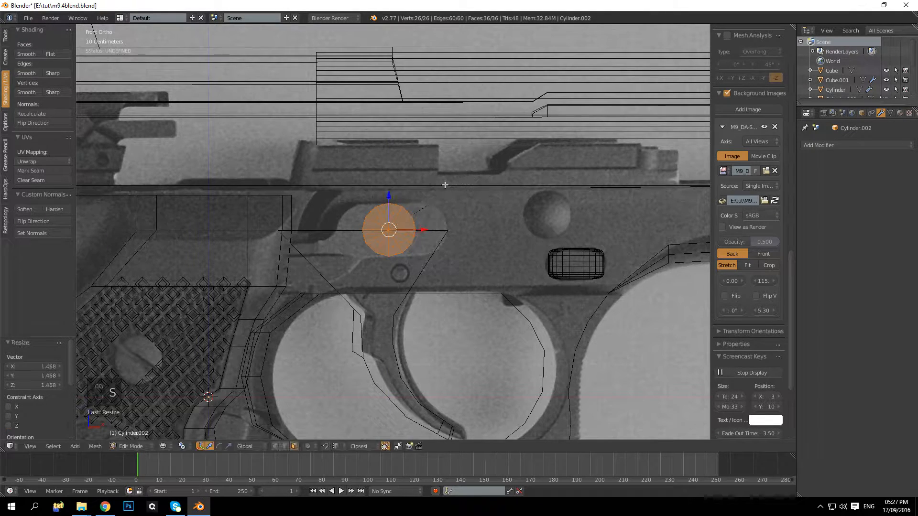
Stretch the muzzle-side vertices of the cylinder about 10 cm along X to the front end of the reference oval
key(a)
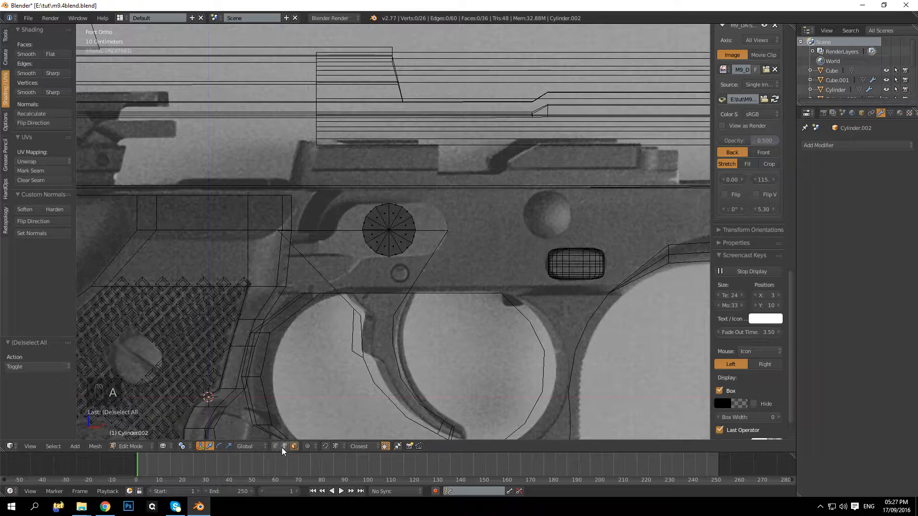
key(z)
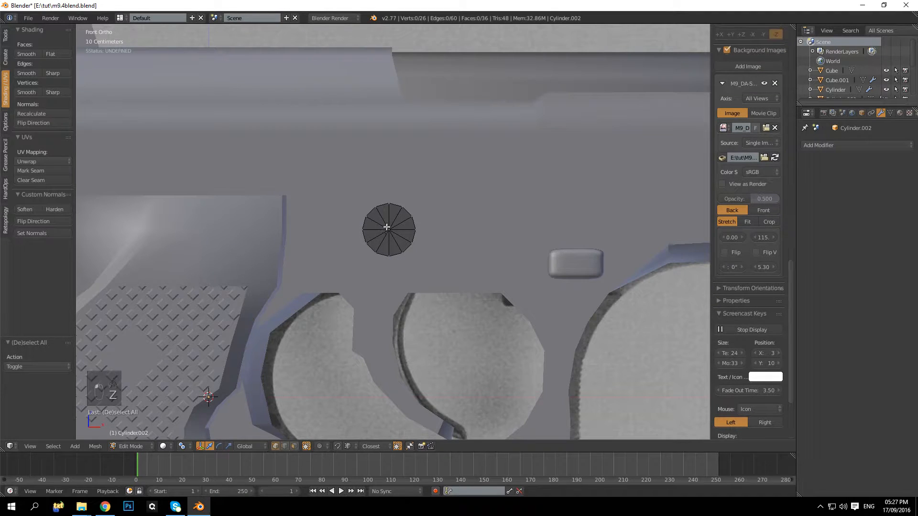
key(z)
key(b)
drag(401, 192, 480, 230)
key(a)
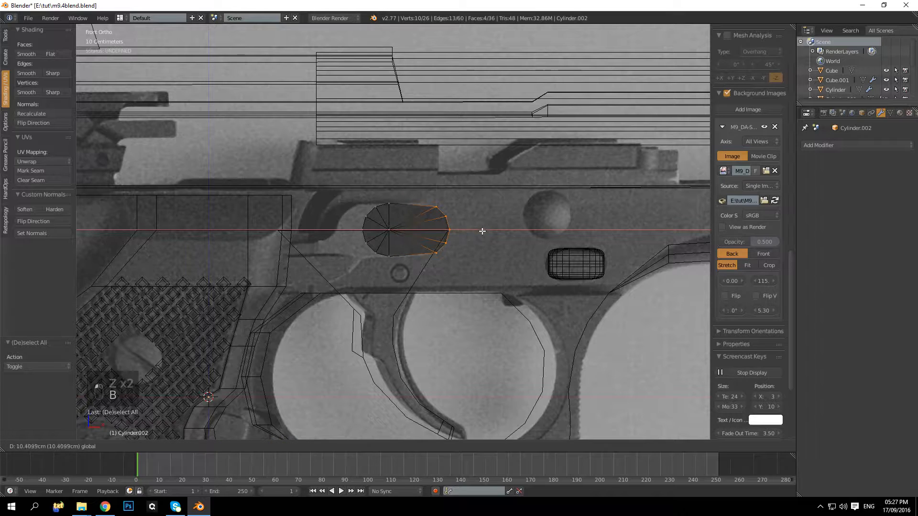
Stretch the grip-side vertices of the cylinder along X to the rear end of the reference oval
key(b)
drag(341, 182, 389, 277)
drag(405, 231, 380, 231)
key(a)
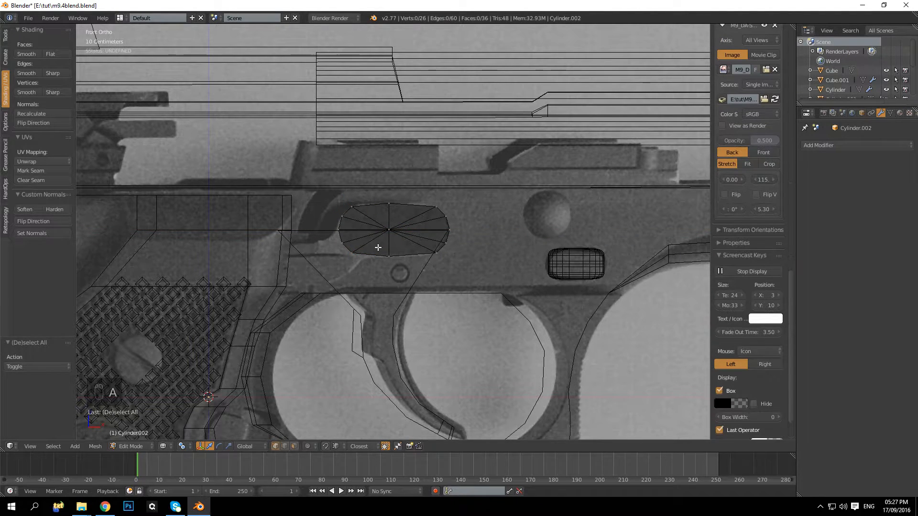
Slide the oval's lower grip-side corner vertices along their edges toward the bottom centre by a factor of about -0.384
key(b)
drag(345, 248, 354, 260)
scroll(353, 278, up, 3)
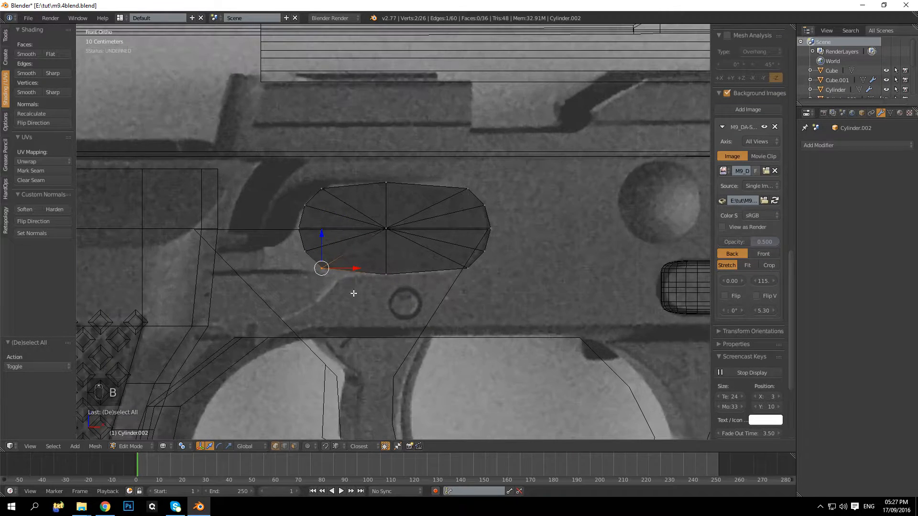
key(g)
key(g)
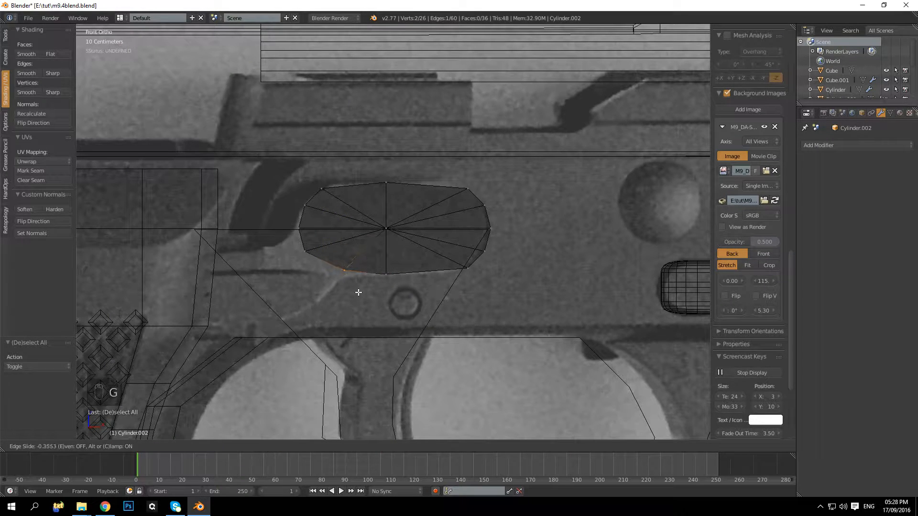
click(360, 293)
scroll(339, 271, down, 3)
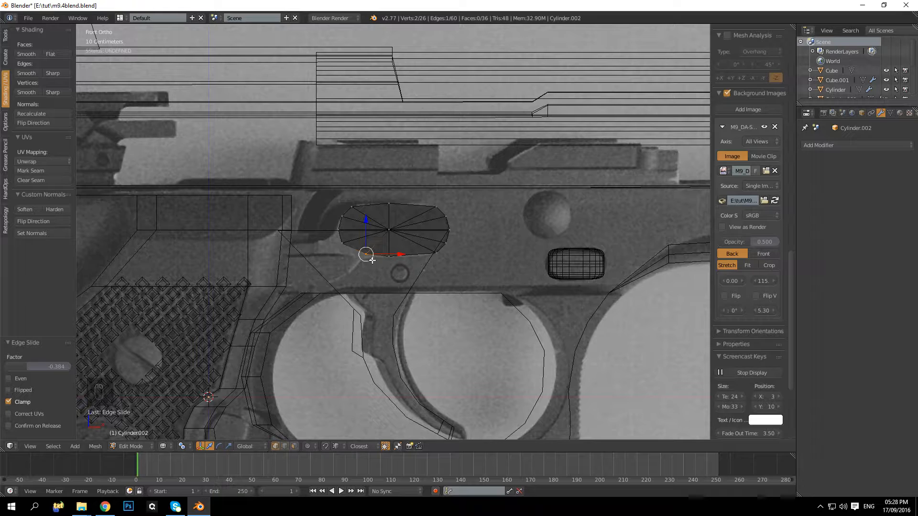
key(a)
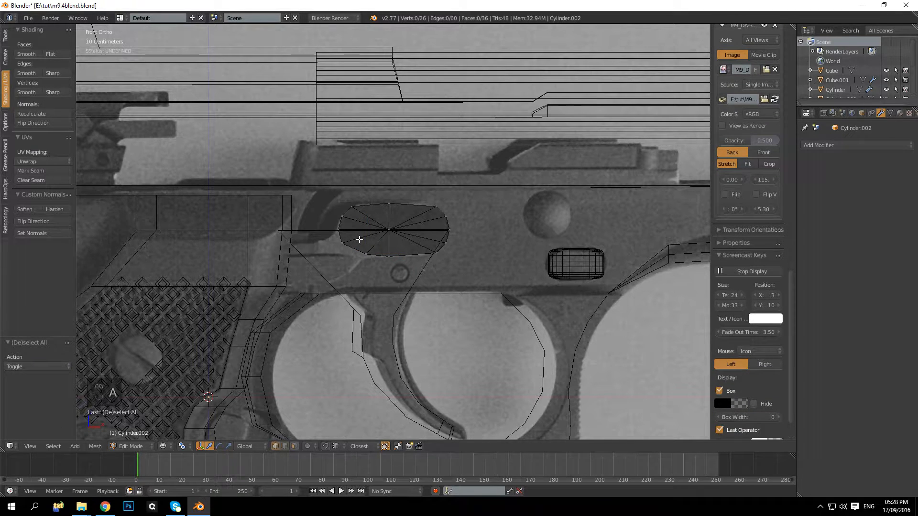
Move the whole cylinder mesh about -10.1 cm along Y to the side of the pistol frame
key(KP_5)
key(z)
middle_drag(352, 247, 272, 236)
key(a)
key(KP_1)
key(KP_5)
key(z)
key(KP_3)
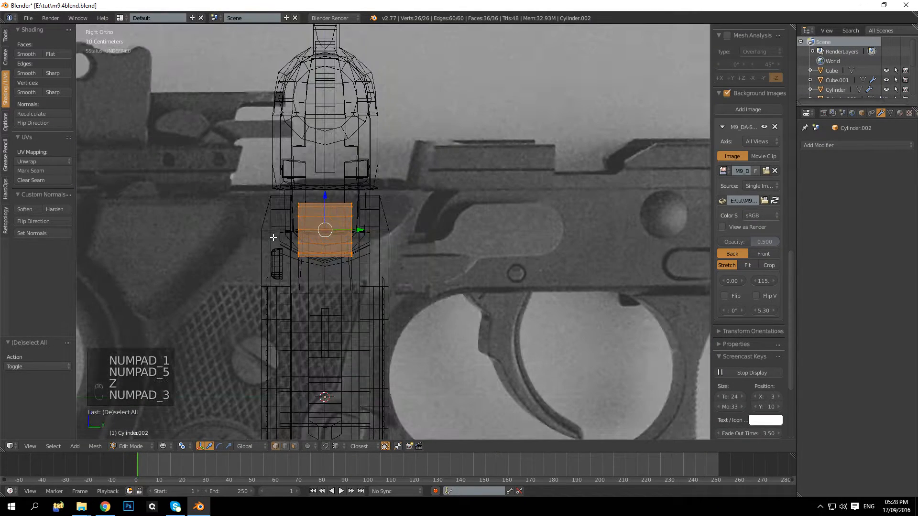
drag(360, 230, 327, 228)
key(z)
key(z)
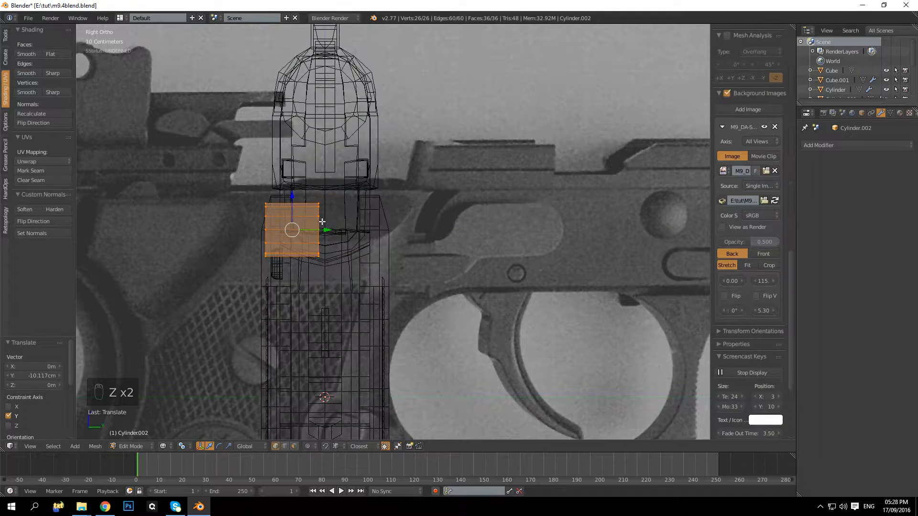
Thin the cylinder into a plate by moving only its inner-side vertices about -9.53 cm along Y
key(a)
key(a)
key(a)
key(a)
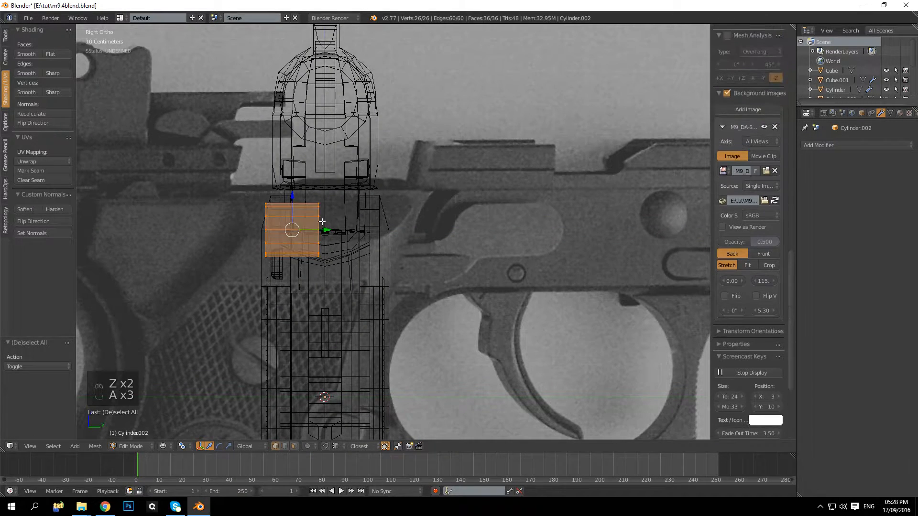
key(b)
drag(260, 197, 286, 262)
mouse_move(348, 230)
mouse_down()
mouse_move(312, 238)
mouse_move(320, 235)
mouse_up()
key(KP_5)
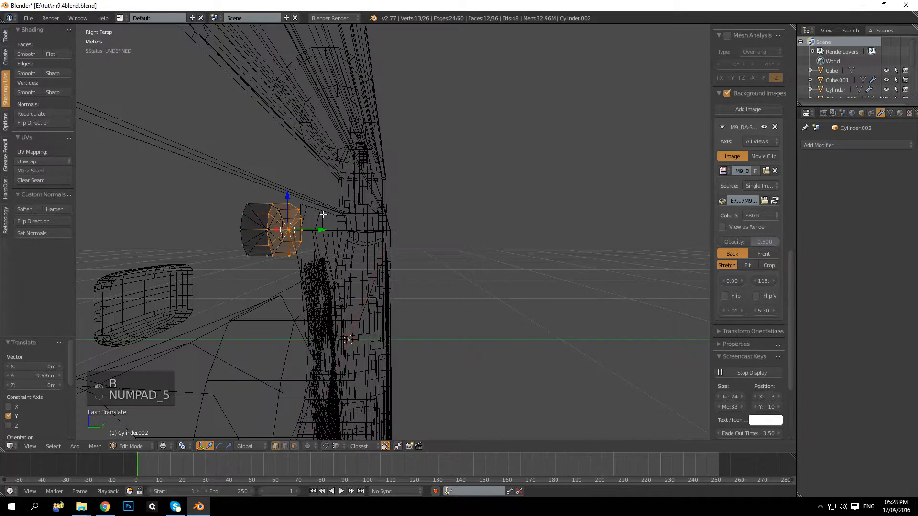
key(z)
mouse_move(277, 216)
middle_down()
mouse_move(359, 221)
mouse_move(393, 236)
mouse_move(247, 221)
mouse_move(352, 237)
mouse_move(373, 203)
middle_up()
key(a)
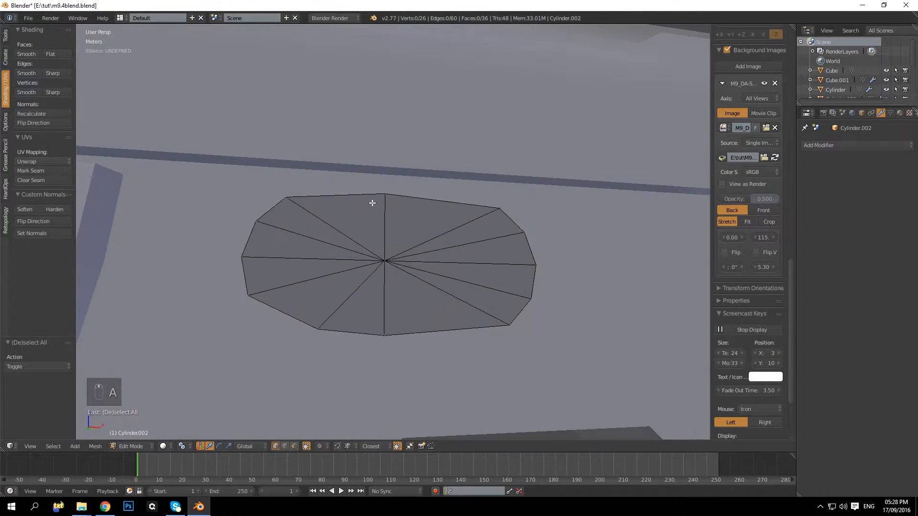
Extrude the two lower grip-side rim faces of the oval along vertex normals with an offset of about -4.48
middle_drag(345, 236, 414, 143)
key(KP_1)
key(KP_5)
key(z)
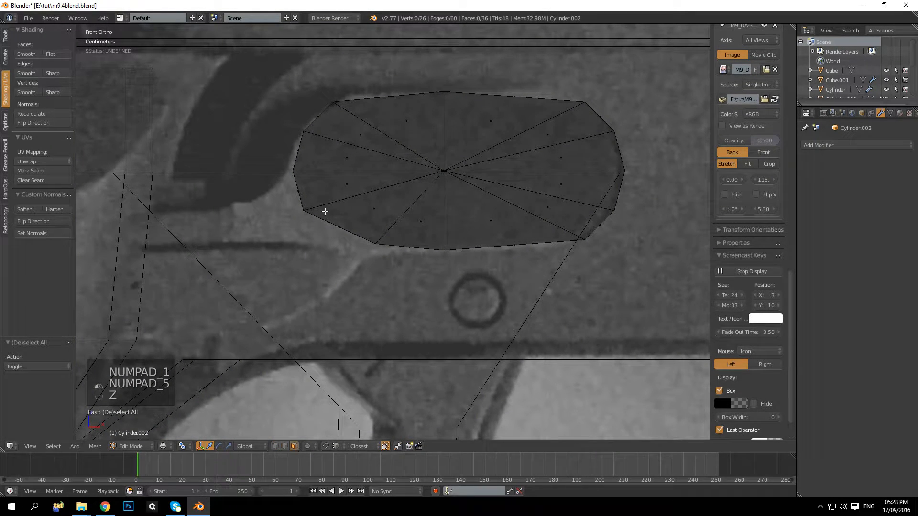
middle_drag(313, 189, 326, 191)
right_click(289, 190)
shift+right_click(312, 220)
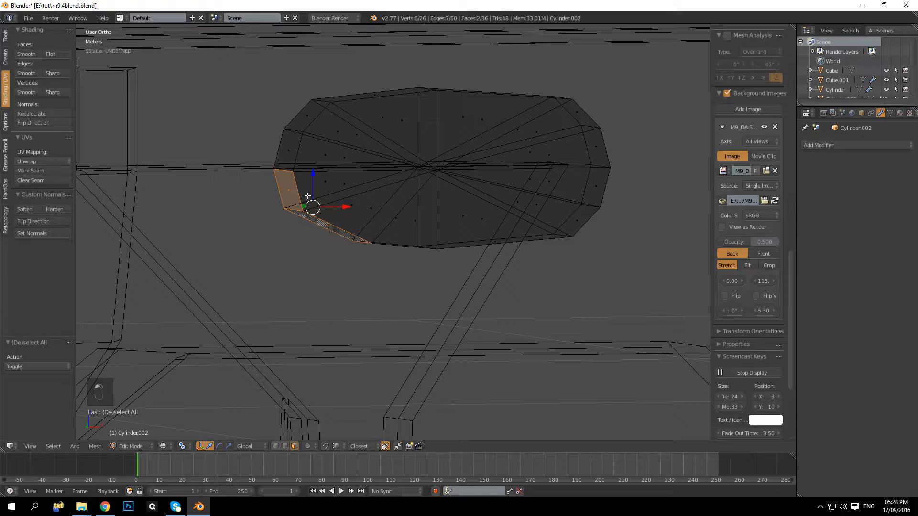
key(KP_1)
key(KP_5)
key(KP_1)
key(KP_5)
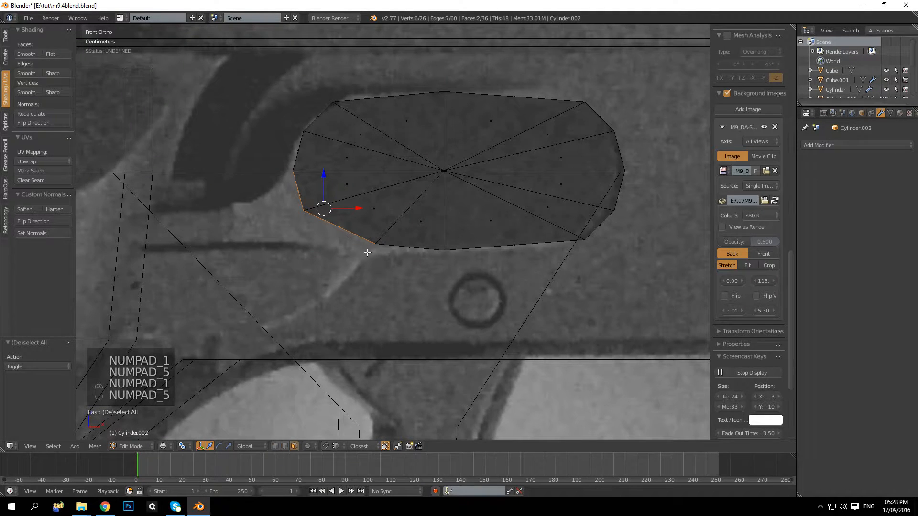
scroll(447, 252, down, 4)
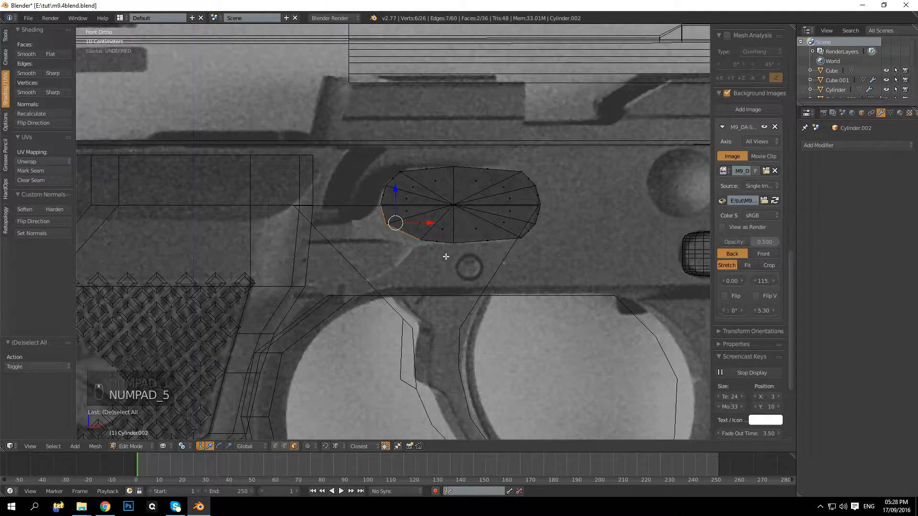
key(alt+e)
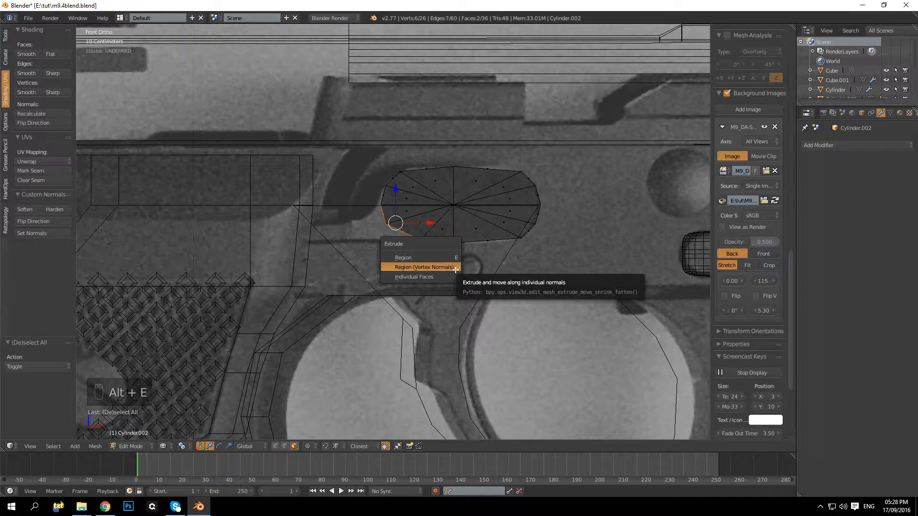
click(430, 268)
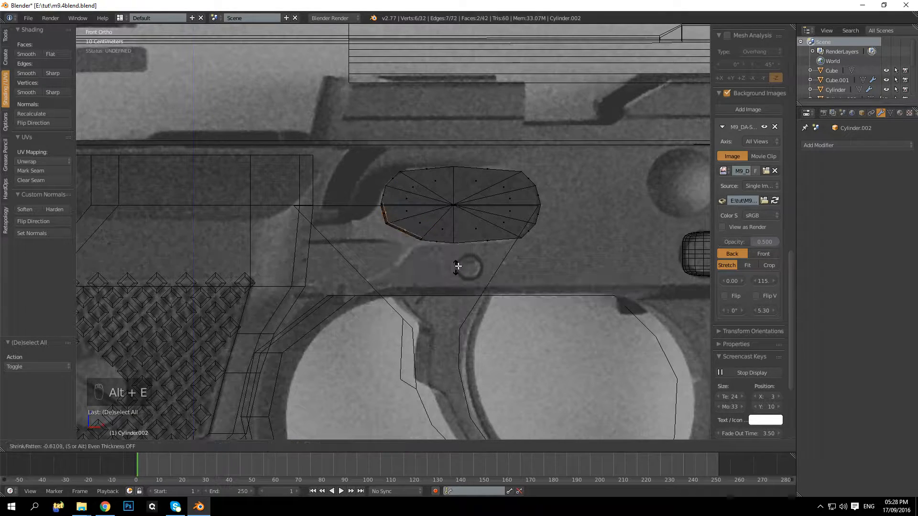
click(436, 281)
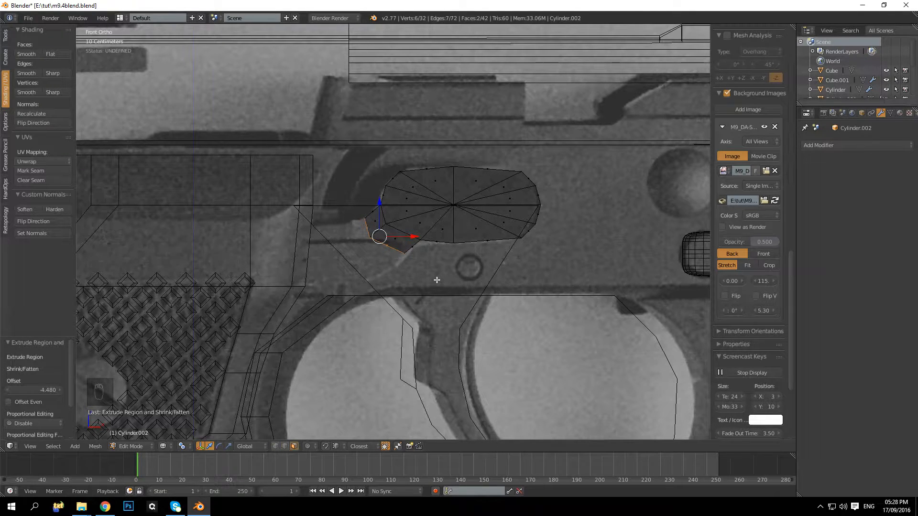
Extrude the end faces again along vertex normals by about -4.684, and adjust their rotation and height to follow the reference arm
key(alt+e)
click(434, 274)
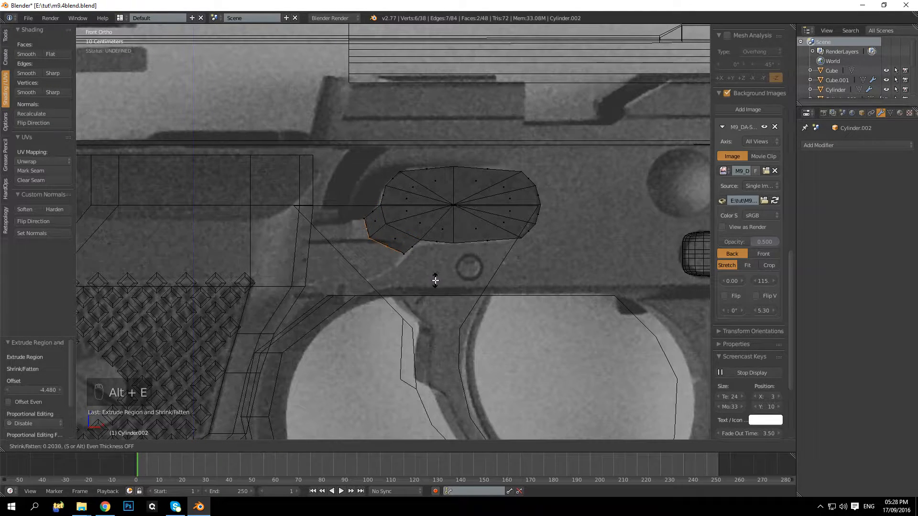
click(408, 290)
key(r)
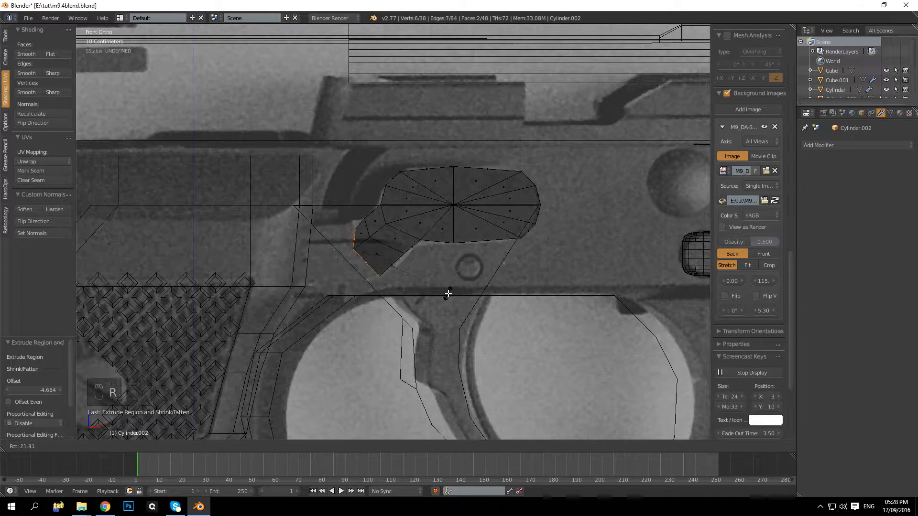
click(444, 296)
mouse_move(368, 223)
mouse_down()
mouse_move(358, 205)
mouse_move(362, 217)
mouse_up()
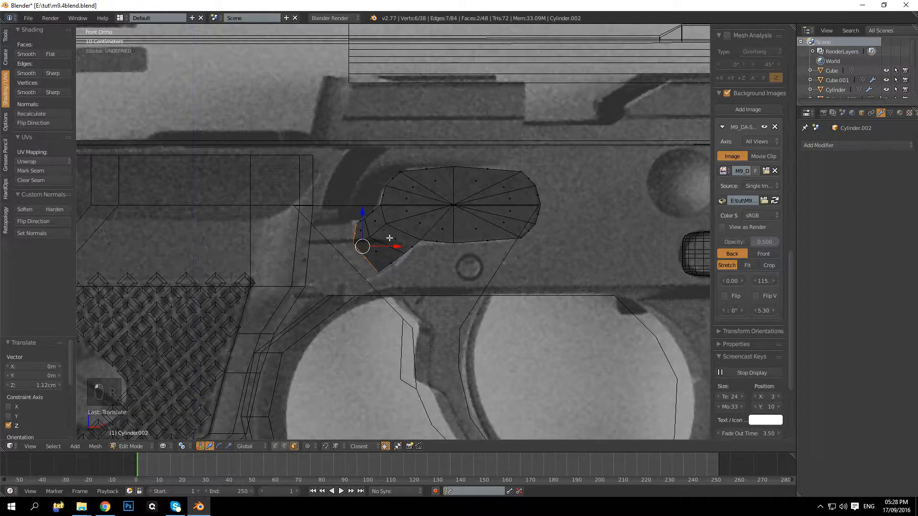
Extrude the arm's end faces along vertex normals by about -5.905 and rotate them about 18.2°
key(alt+e)
click(427, 257)
click(384, 271)
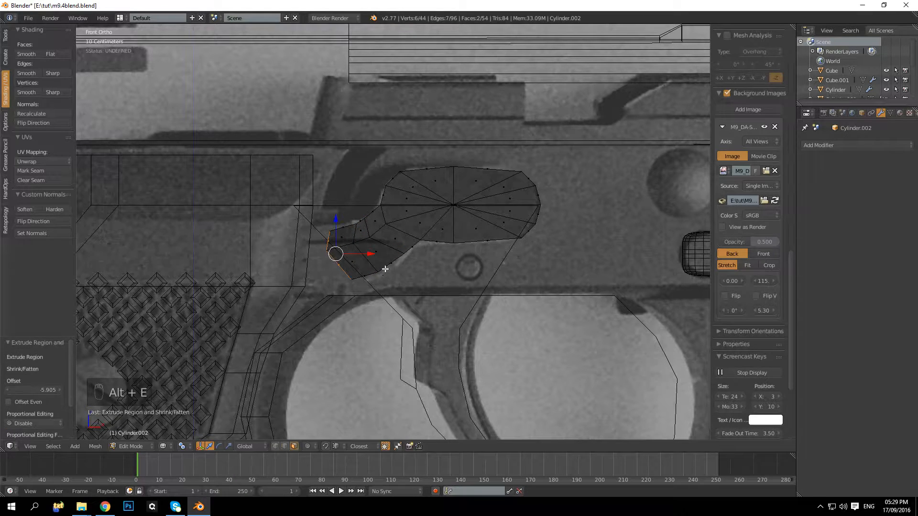
key(r)
click(361, 232)
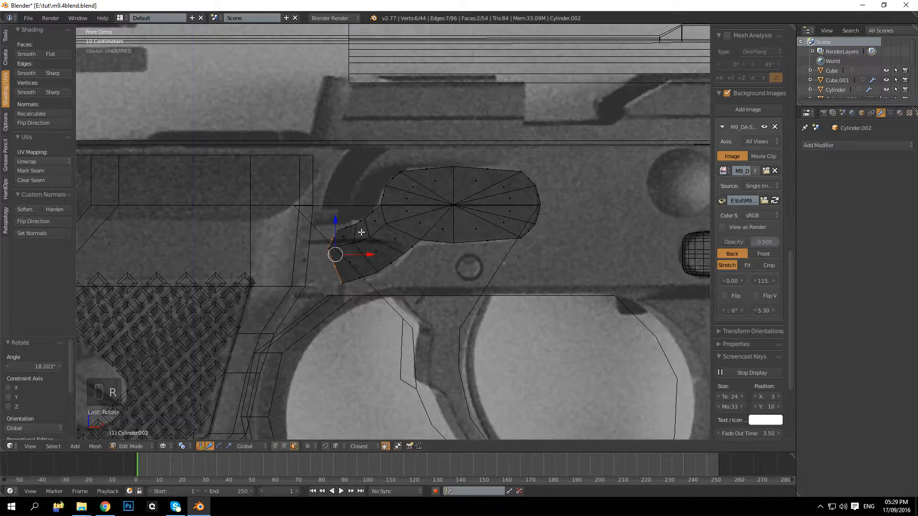
Flatten the arm's end faces to scale 0 on X and move them about 12.7 cm along X toward the grip
key(s)
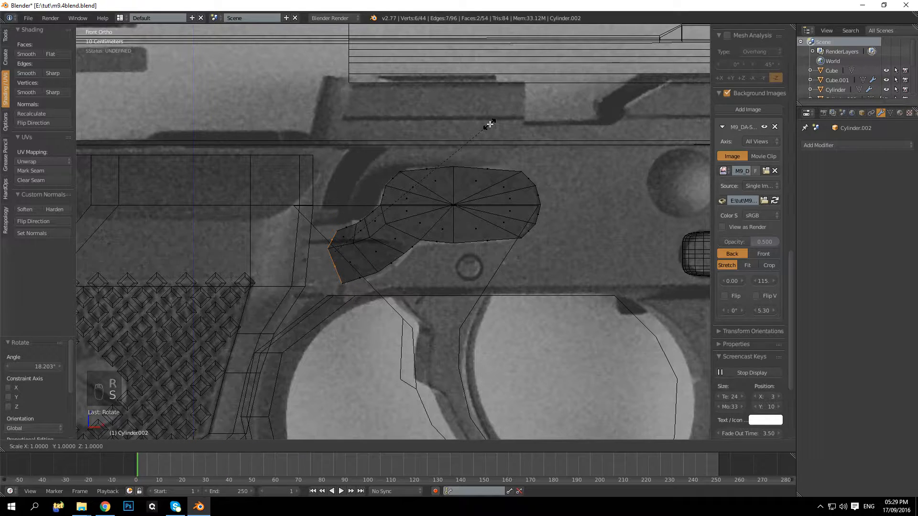
text(x0)
key(Return)
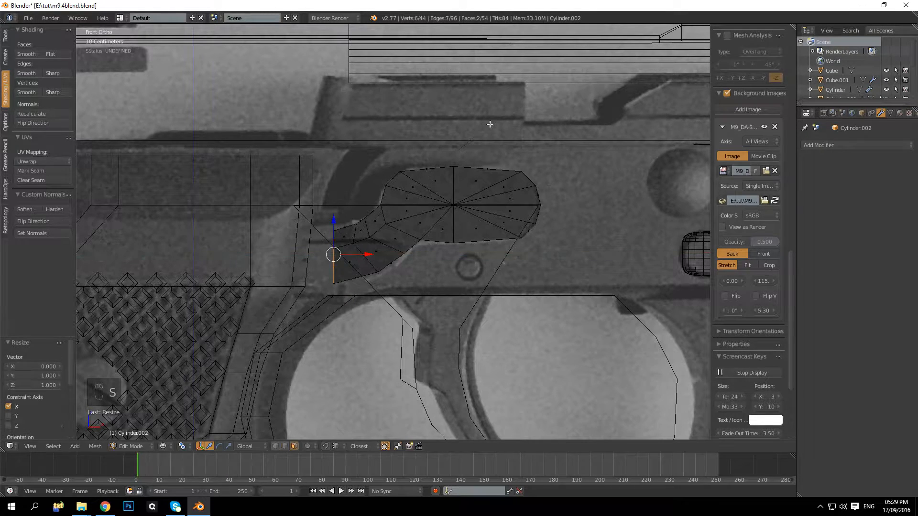
key(g)
key(x)
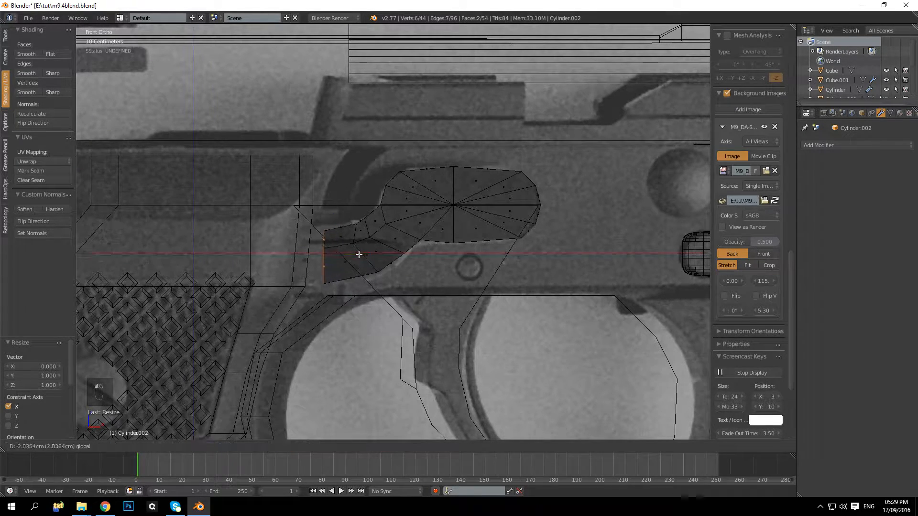
click(301, 258)
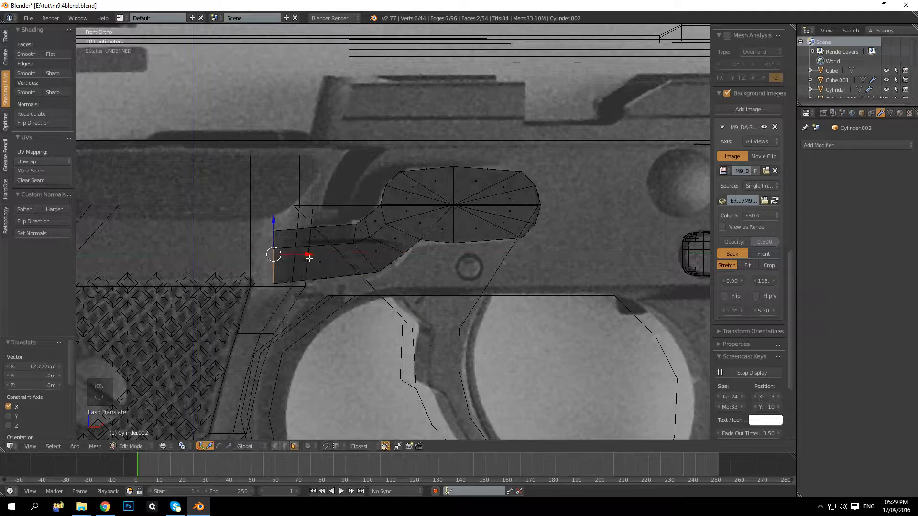
scroll(334, 268, up, 2)
key(a)
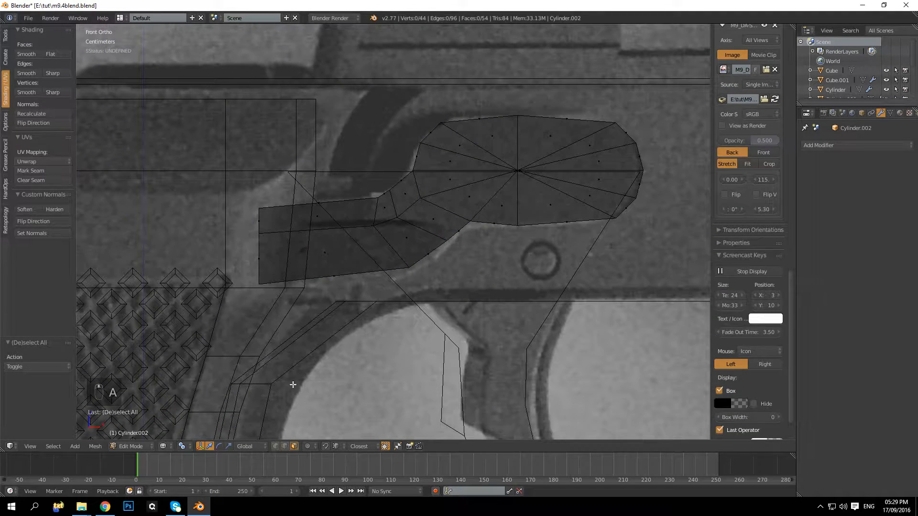
right_click(407, 258)
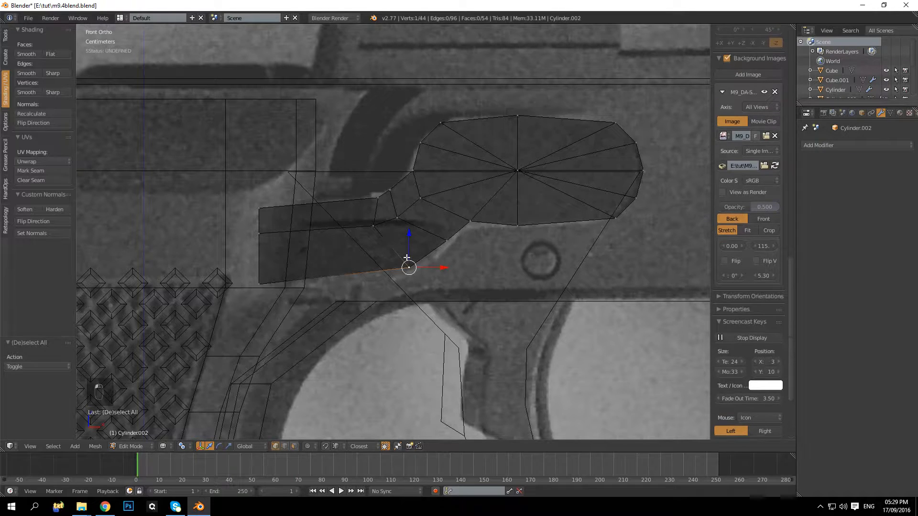
key(g)
click(401, 266)
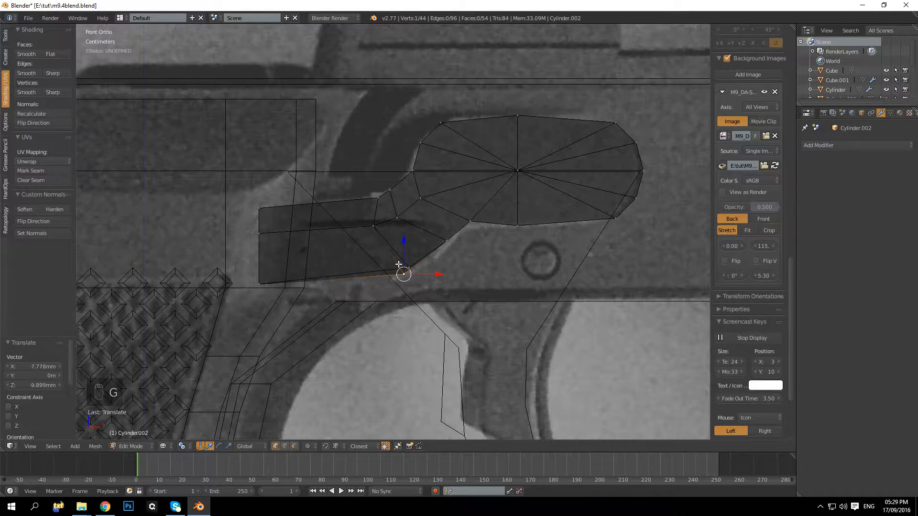
key(ctrl+z)
Move both vertices at the arm's lowest bend corner about -3.5 mm in X and -7.1 mm in Z onto the reference outline
key(a)
key(b)
drag(396, 261, 417, 275)
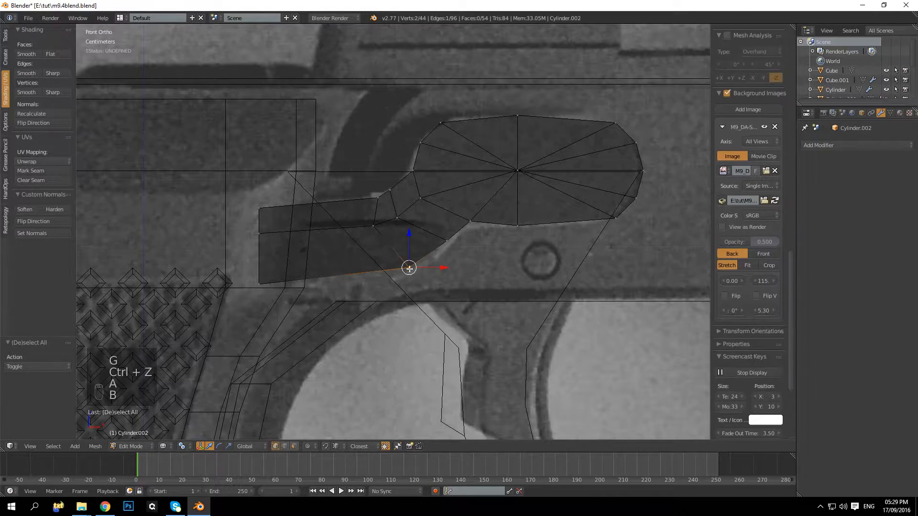
right_click(405, 251)
key(g)
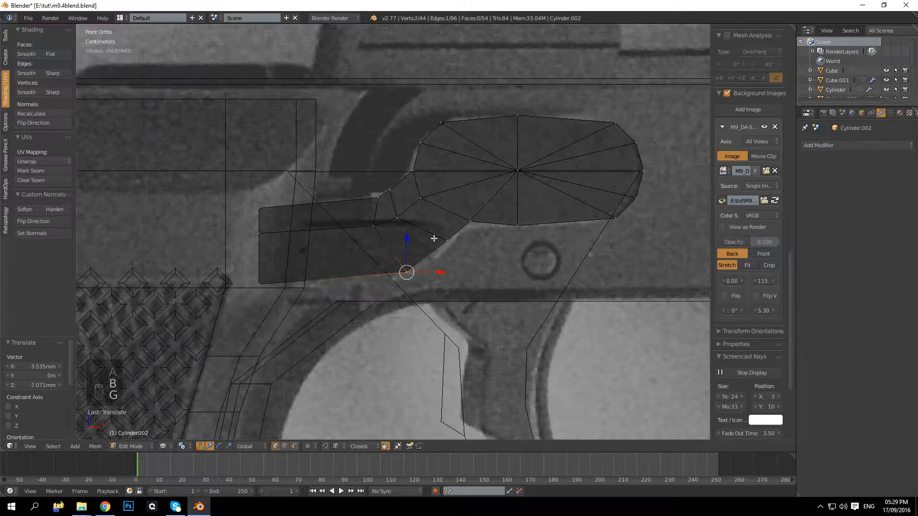
click(434, 238)
Lower the vertex pair on the underside between the oval and the arm's lowest bend to round the curve
key(a)
key(b)
drag(435, 232, 454, 247)
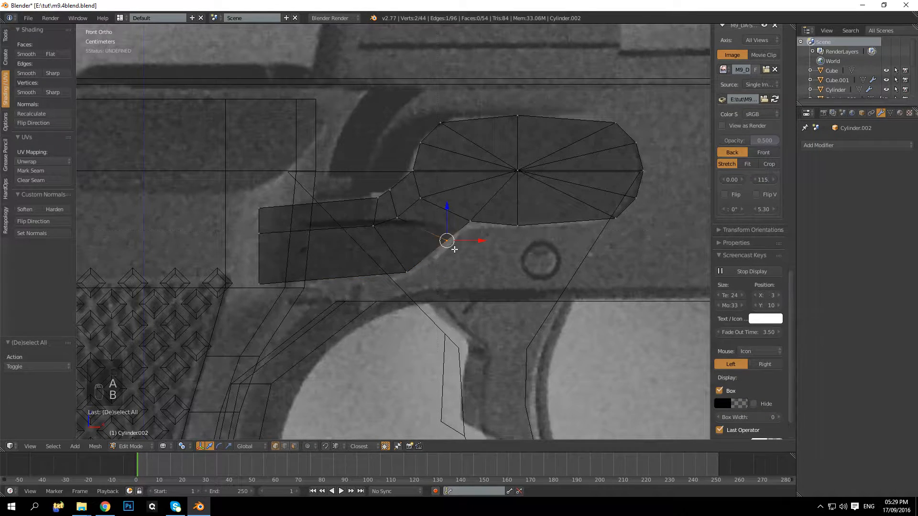
key(g)
click(446, 239)
key(a)
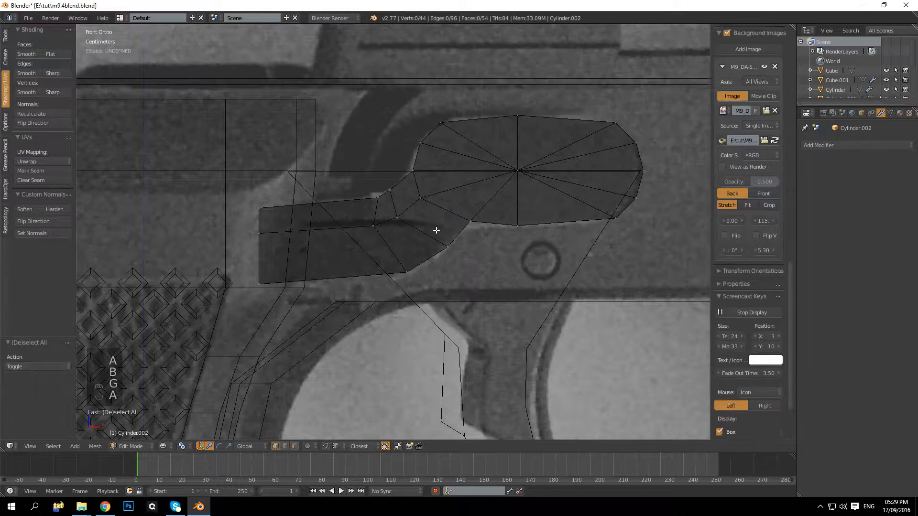
Shift the vertex pair at the arm's upper bend toward the grip to match the reference's upper edge
key(b)
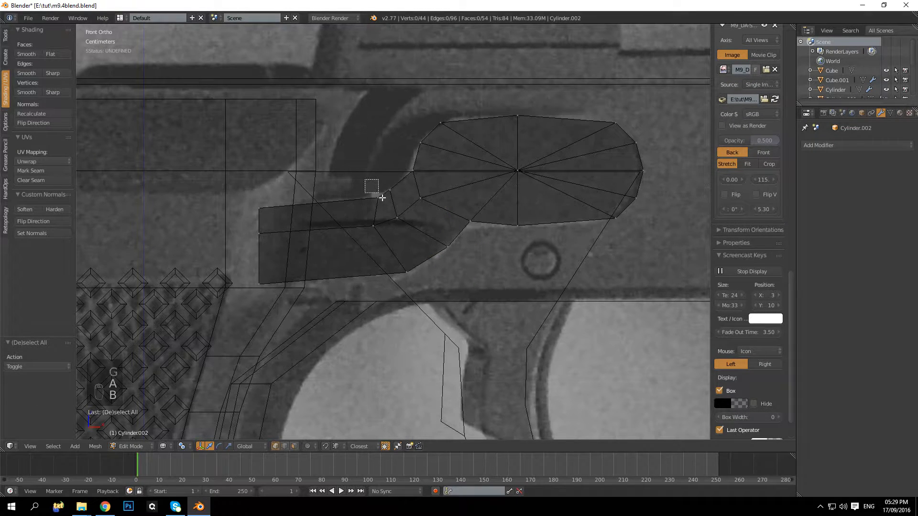
drag(365, 180, 389, 207)
key(g)
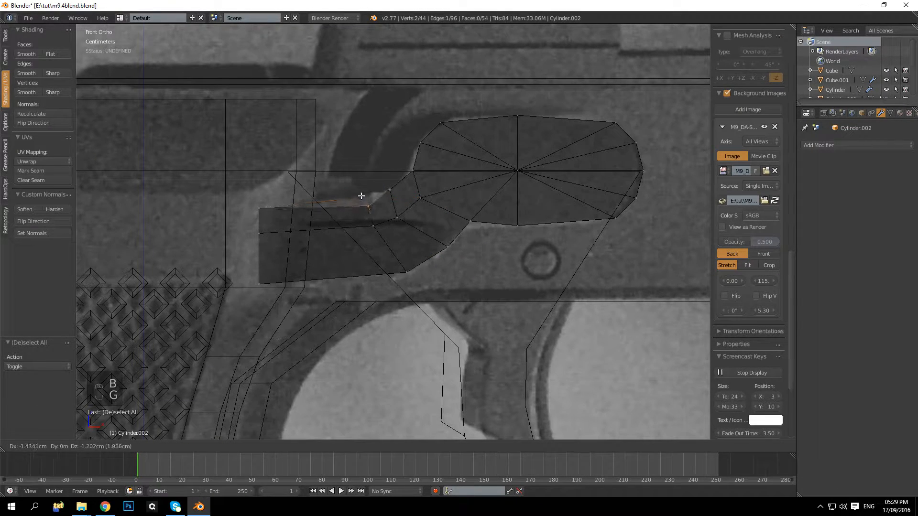
click(360, 189)
key(a)
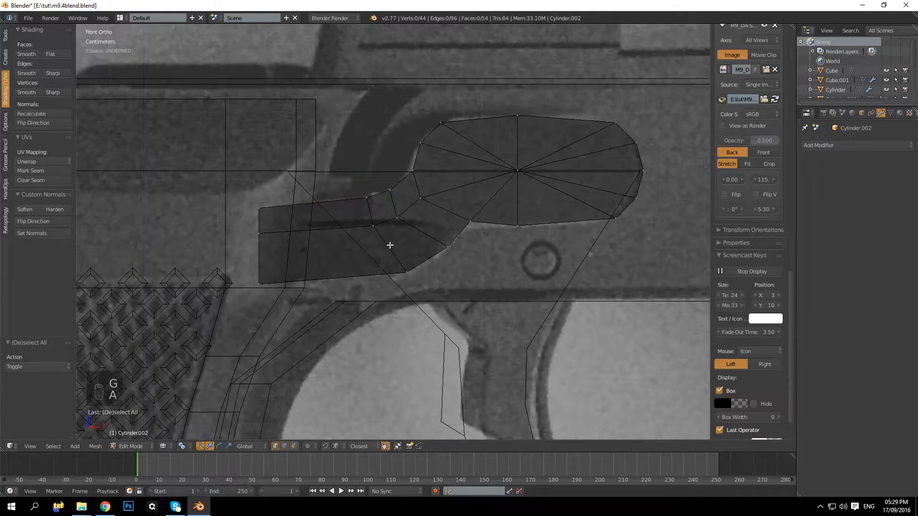
Thin the whole plate-and-arm mesh along Y and move it about 6.7 mm along Y
key(KP_5)
key(z)
middle_drag(342, 244, 267, 260)
key(a)
key(a)
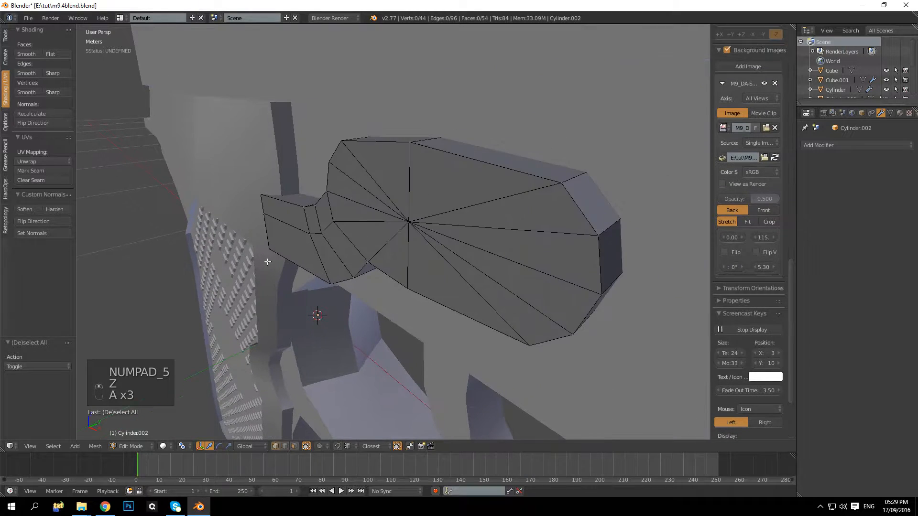
key(a)
key(s)
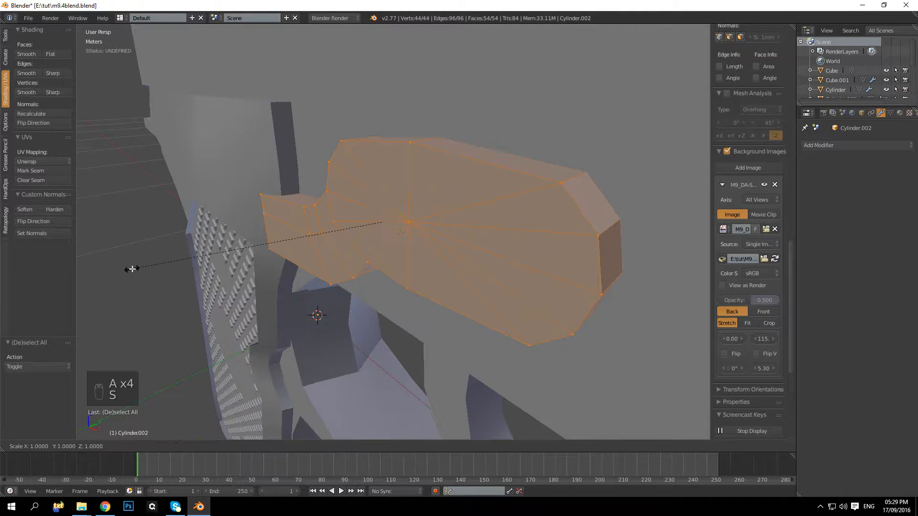
key(y)
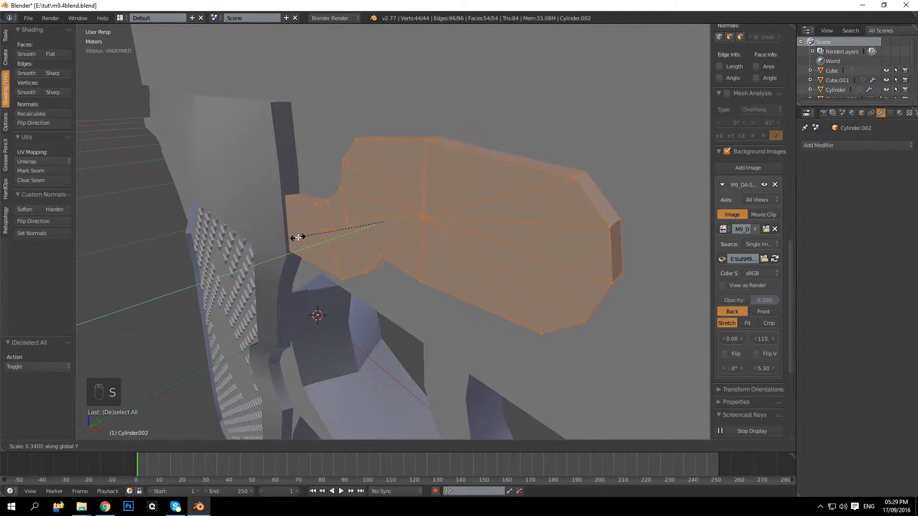
click(331, 249)
middle_drag(329, 250, 368, 220)
drag(399, 214, 403, 212)
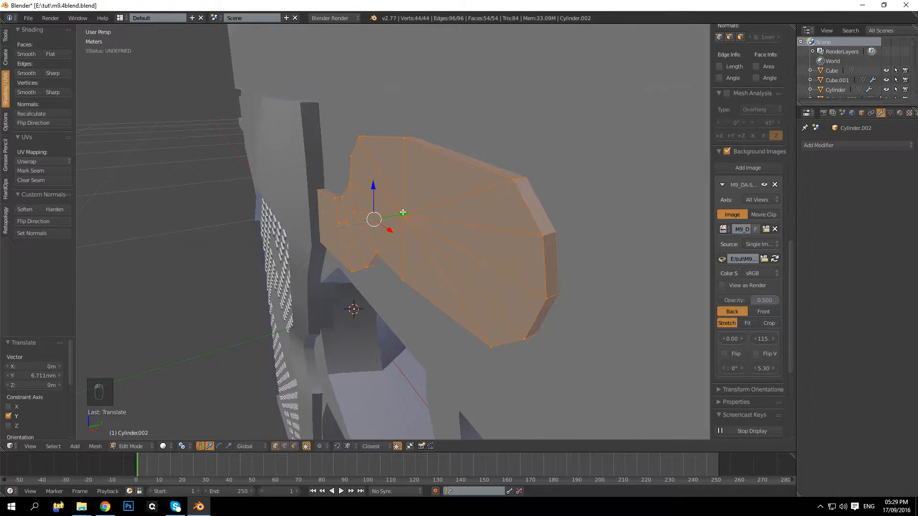
key(a)
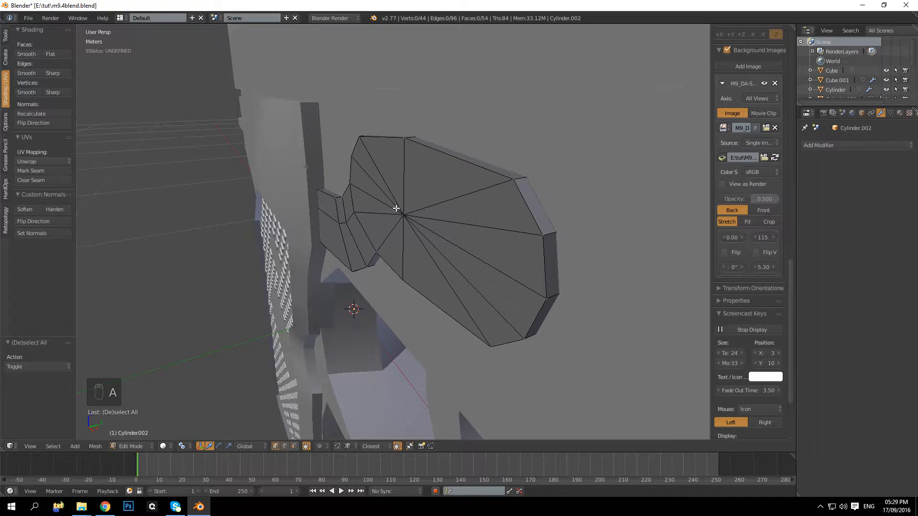
Extend the arm's end faces along X toward the rear so the arm overlaps the upper part of the grip
middle_drag(318, 216, 345, 213)
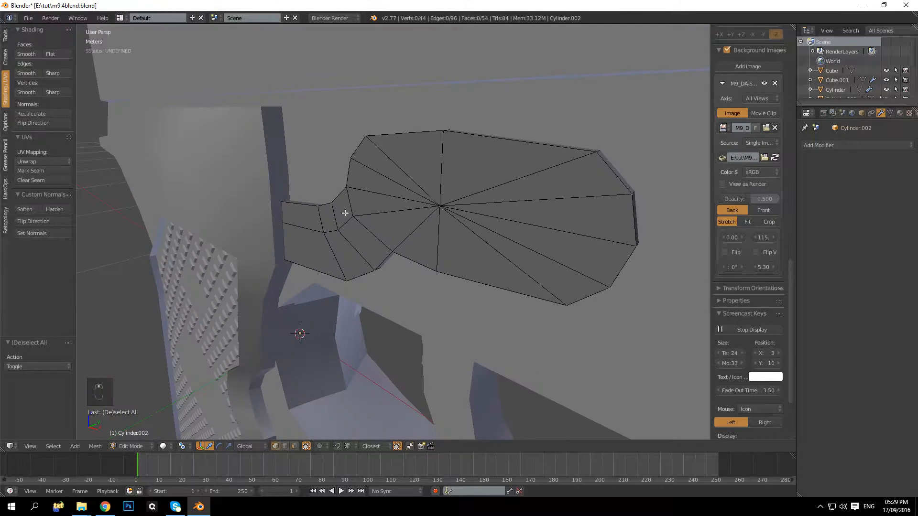
key(KP_5)
key(KP_5)
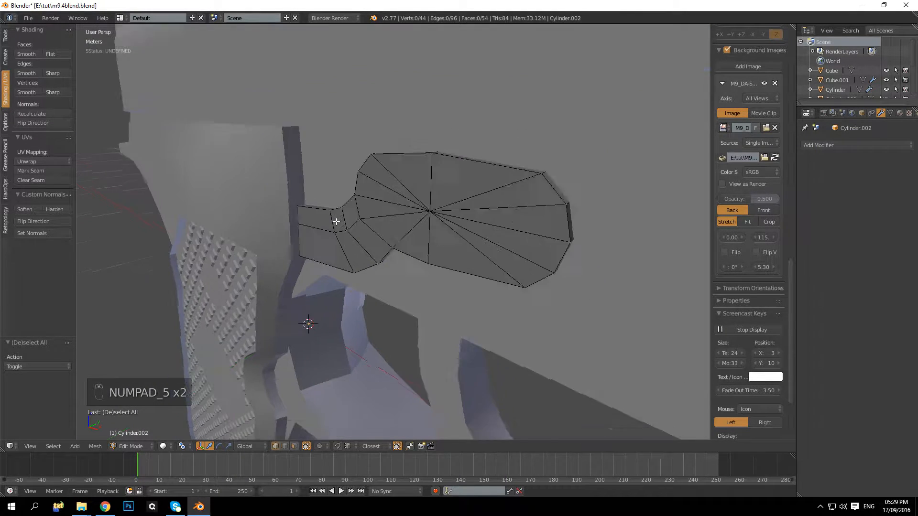
key(Tab)
key(Tab)
key(KP_1)
key(KP_5)
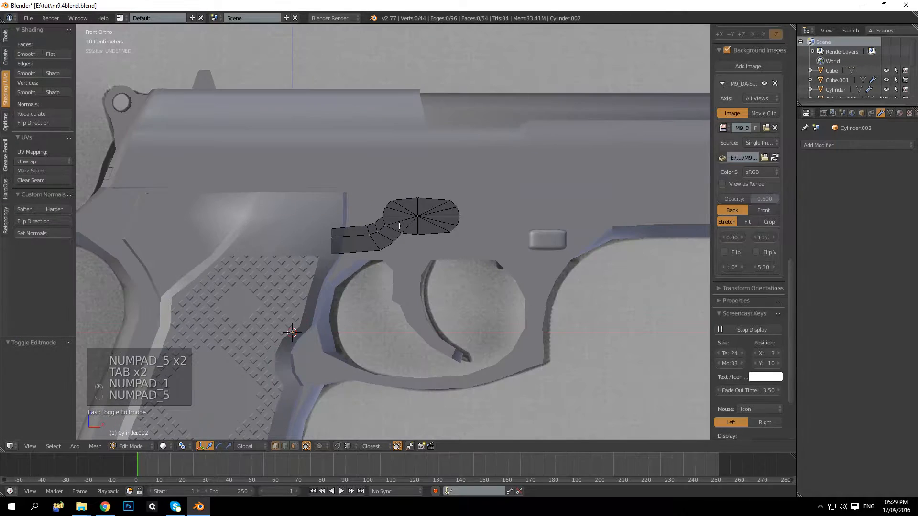
key(z)
shift+middle_drag(281, 249, 371, 246)
scroll(371, 246, up, 4)
key(b)
drag(442, 213, 495, 283)
key(g)
key(x)
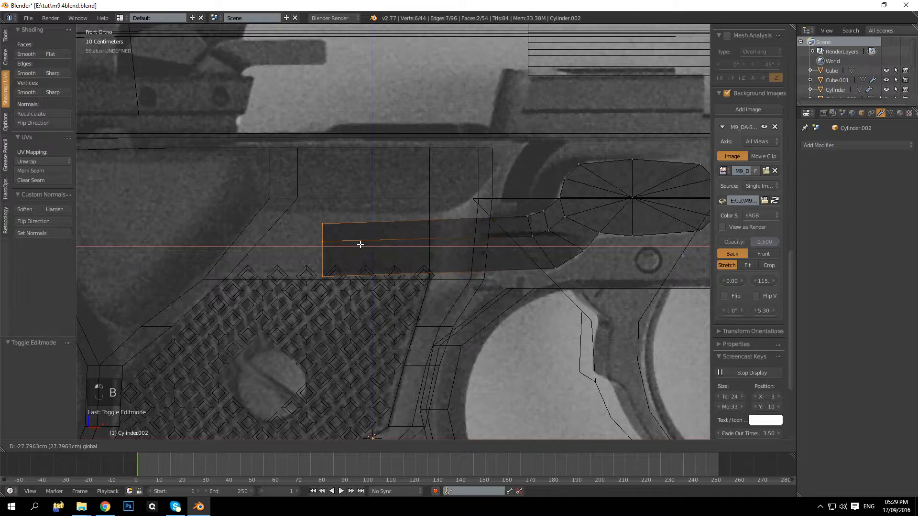
click(301, 242)
key(a)
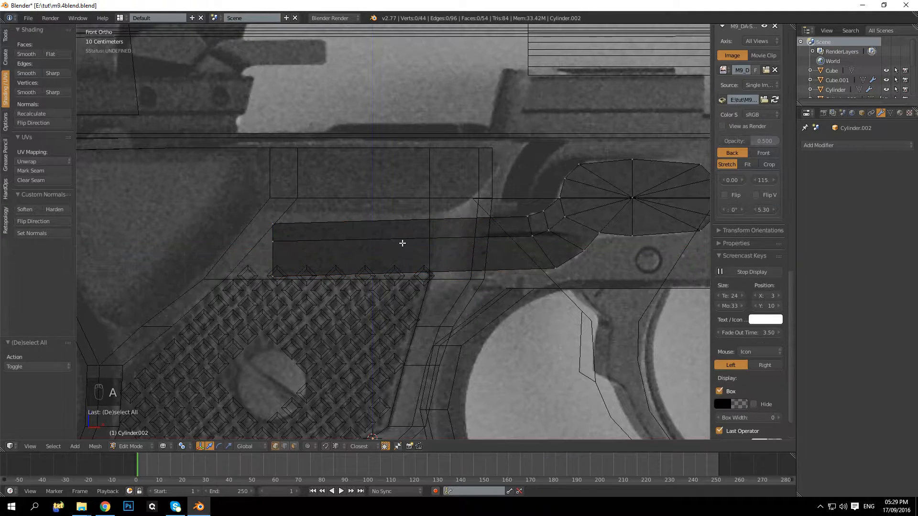
Add one loop cut across the arm's straight section and flatten it to scale 0 on X
key(ctrl+r)
click(475, 220)
click(512, 209)
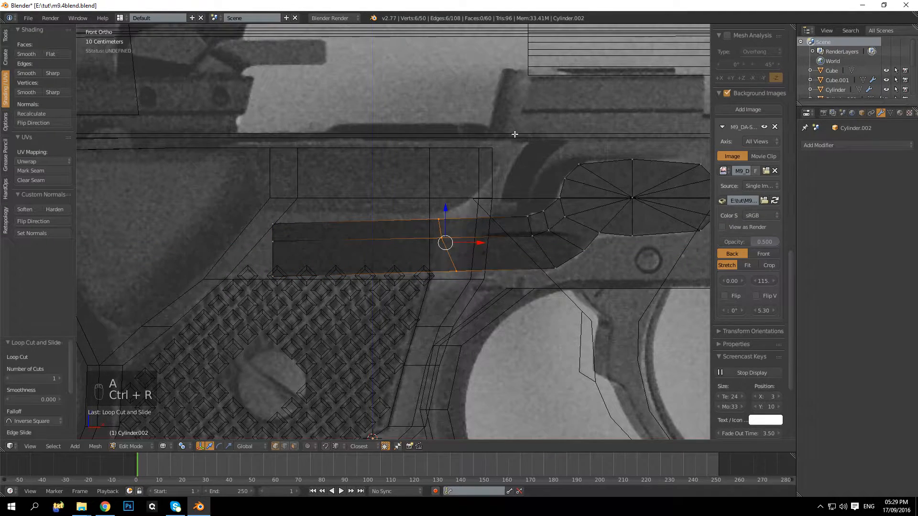
key(s)
key(x)
key(0)
key(Return)
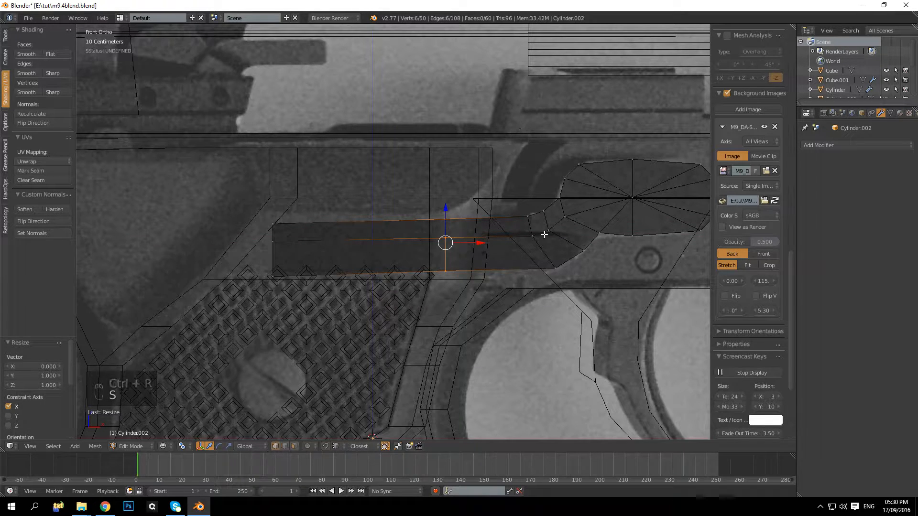
Move the arm's loop cut about 6 cm along X toward the bend
key(g)
key(x)
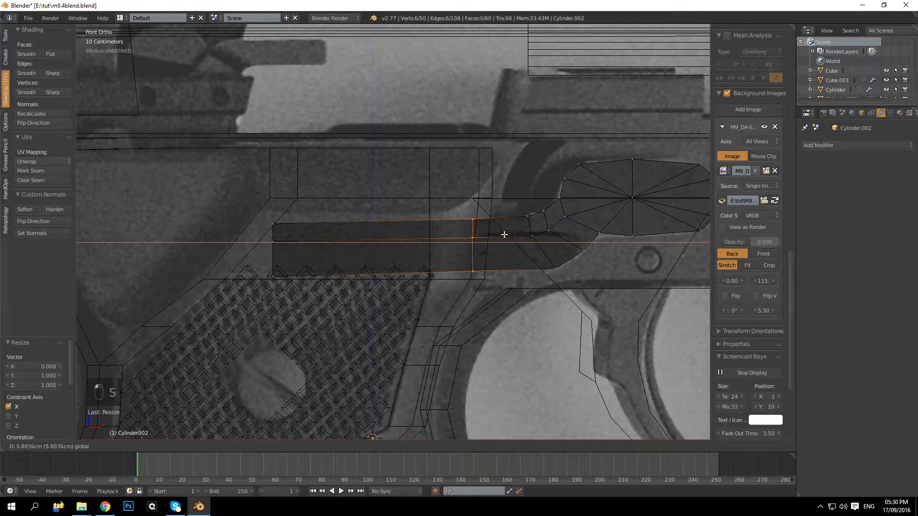
click(506, 234)
key(a)
key(KP_5)
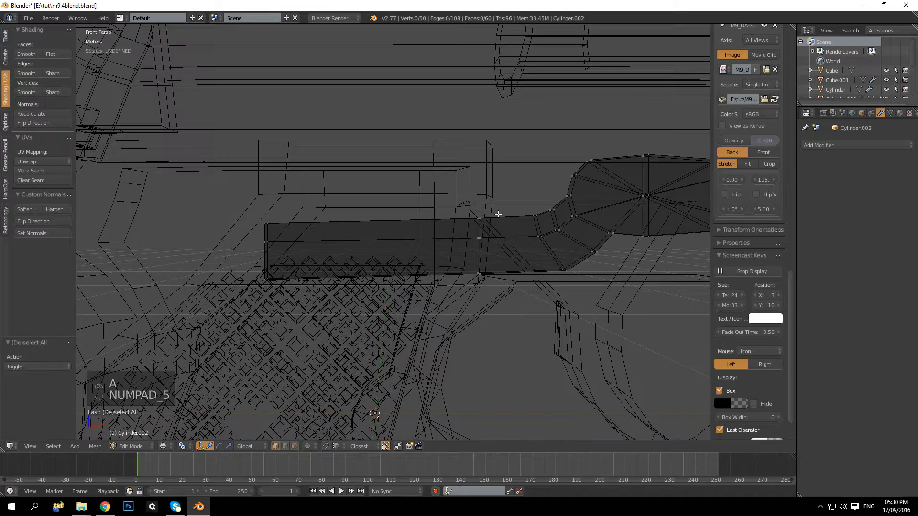
Try shifting the whole plate and arm about 12 cm along X
key(z)
middle_drag(527, 228, 434, 246)
scroll(507, 225, down, 5)
key(Tab)
key(Tab)
key(a)
drag(441, 234, 460, 232)
key(ctrl+z)
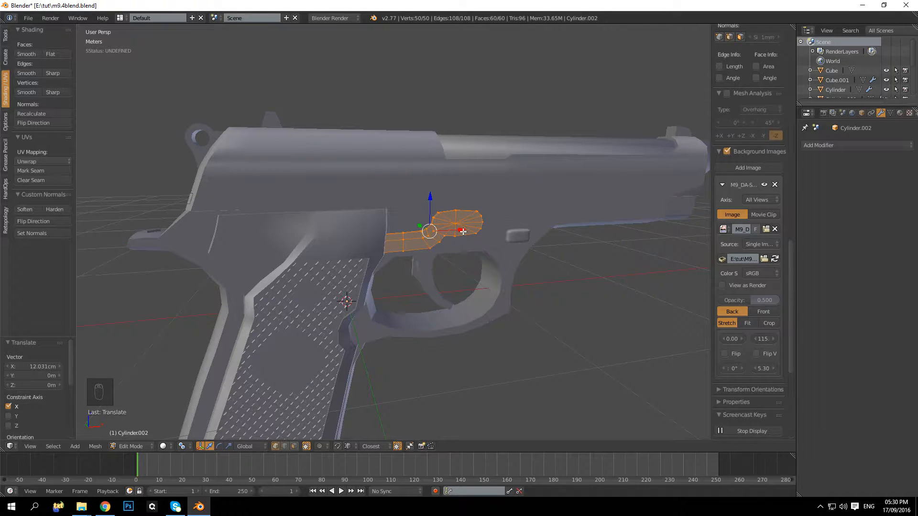
middle_drag(463, 232, 456, 225)
key(ctrl+z)
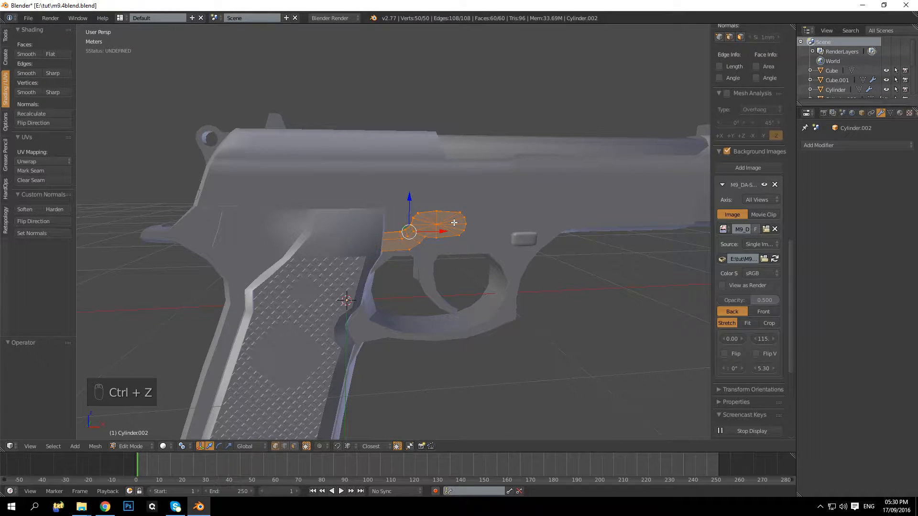
Compare the plate and arm with the reference image in a front wireframe view
key(KP_1)
key(KP_5)
key(x)
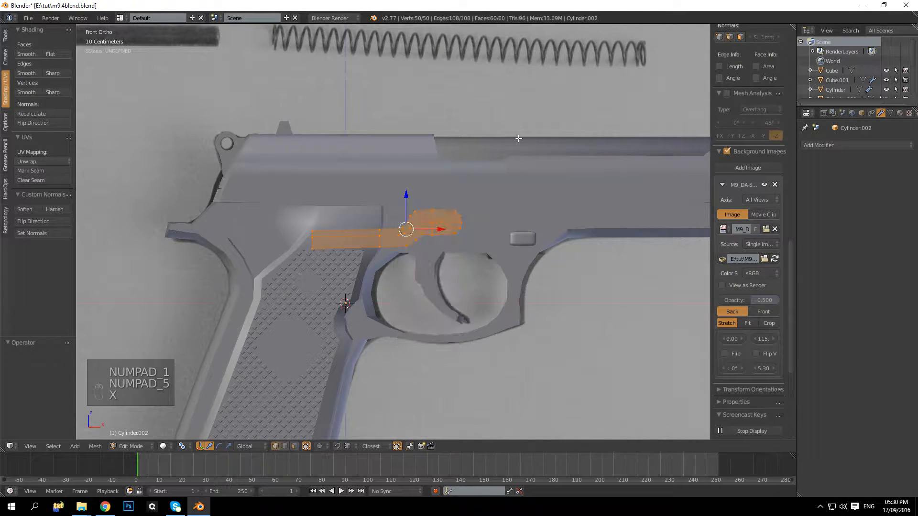
key(z)
scroll(466, 228, up, 5)
scroll(477, 233, down, 6)
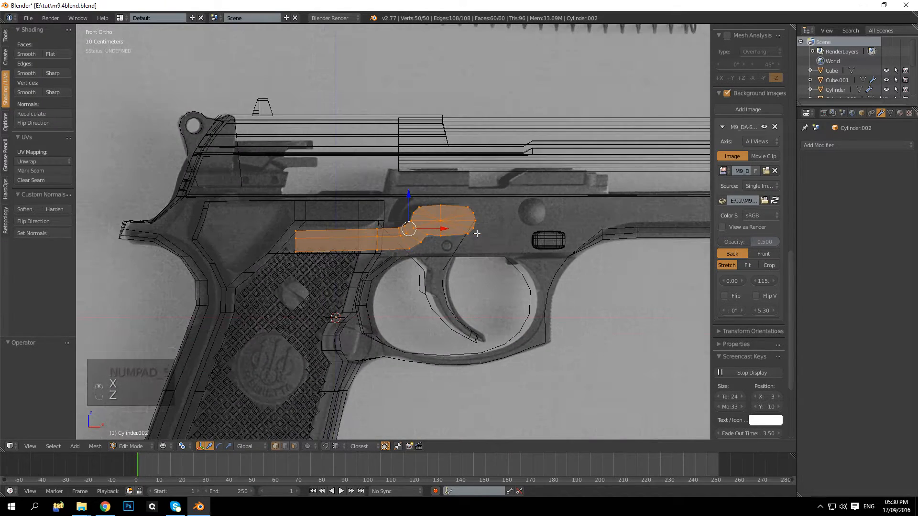
shift+middle_drag(473, 227, 511, 148)
key(a)
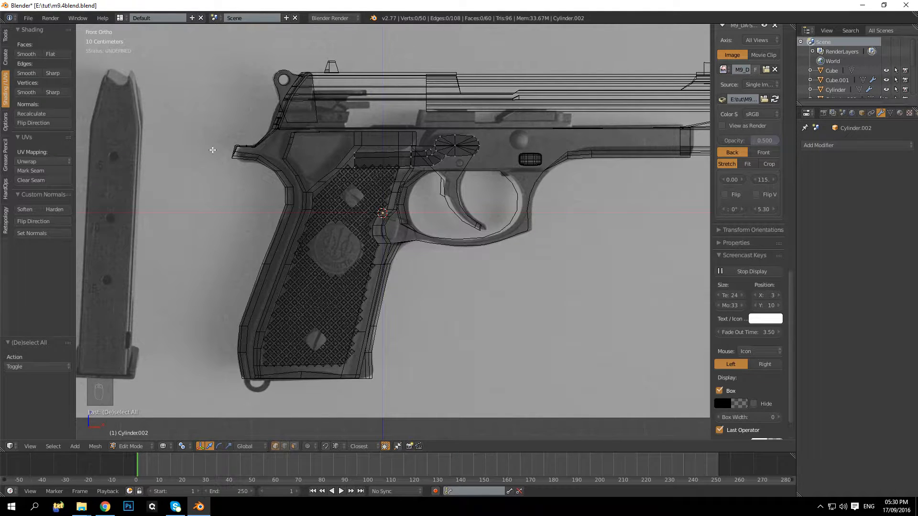
Add a separate 12-vertex cylinder with 1 m radius and 2 m depth, and rotate its mesh 90° about X
key(Tab)
key(a)
key(a)
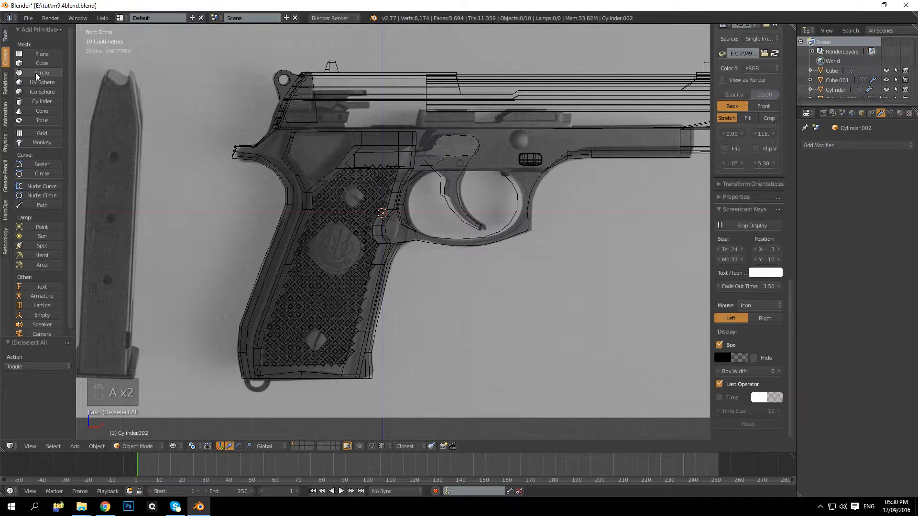
click(35, 101)
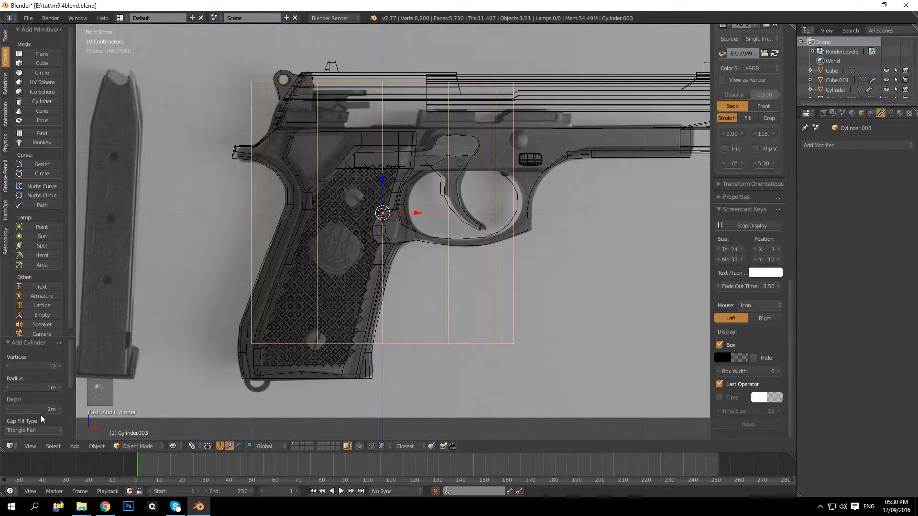
key(Tab)
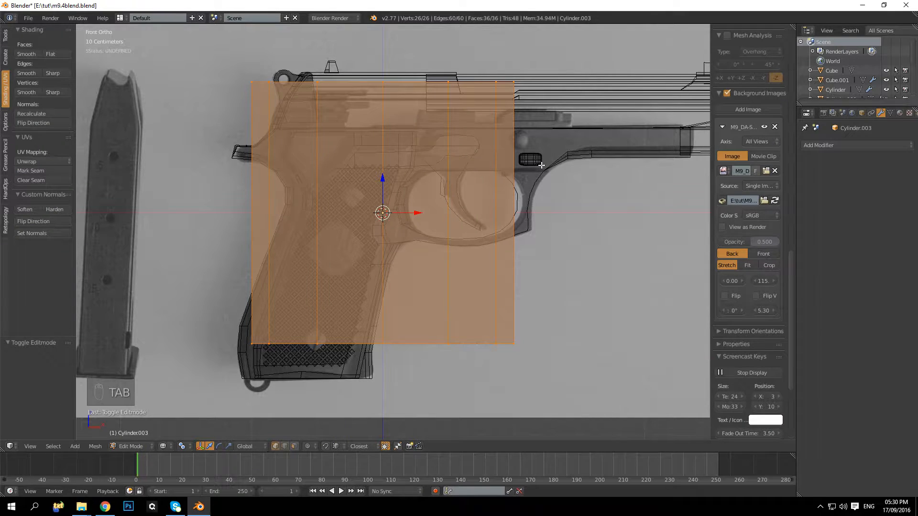
key(r)
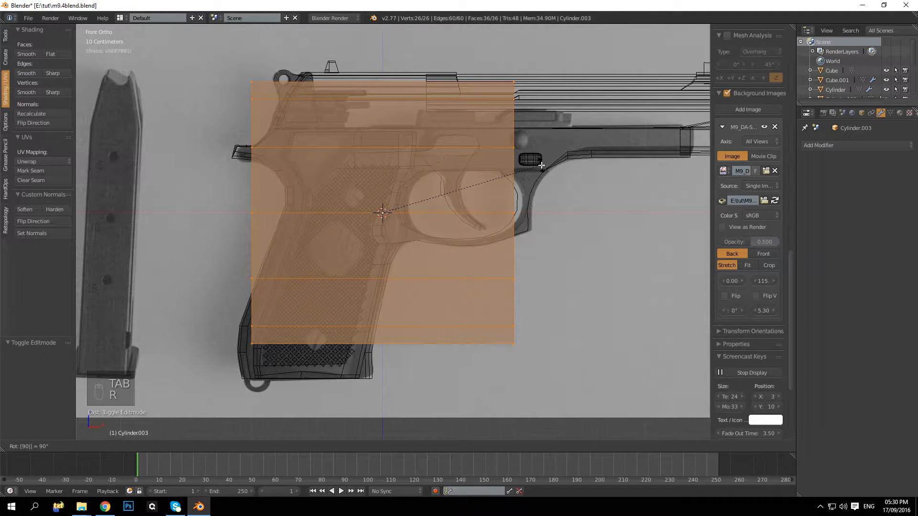
click(541, 165)
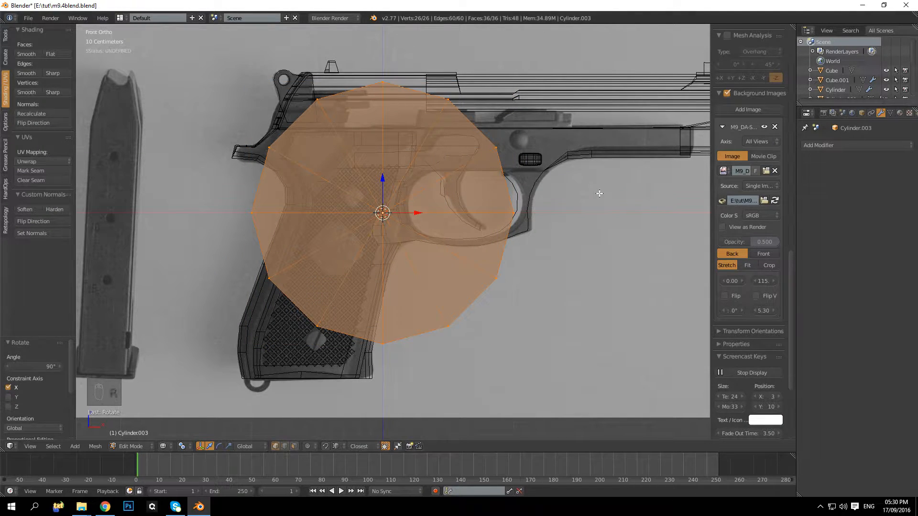
Scale the cylinder to about 0.081 and move it onto the upper grip screw, about 12 cm up in Z
key(s)
click(398, 215)
scroll(394, 216, up, 4)
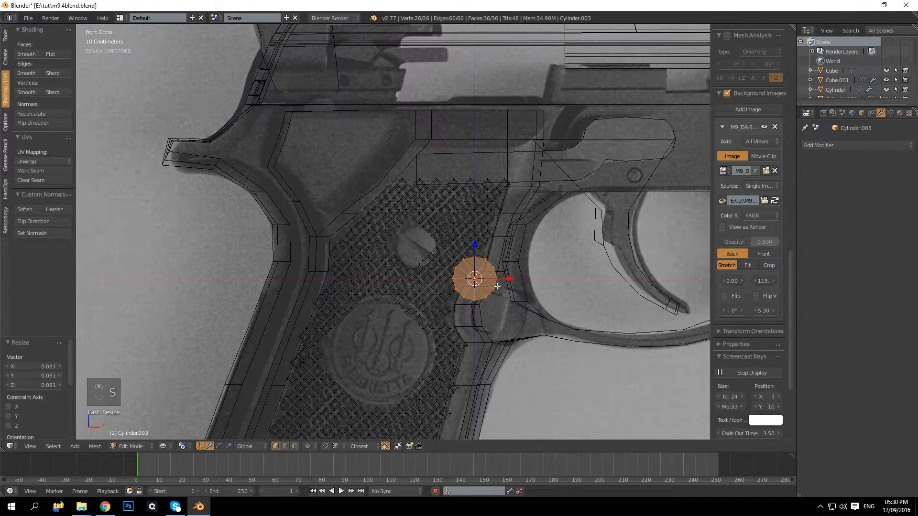
drag(509, 282, 450, 282)
drag(417, 245, 418, 213)
Fine-tune the cylinder over the upper grip screw with small X and Z moves, scaling it by about 0.747 and 1.077
scroll(425, 230, up, 4)
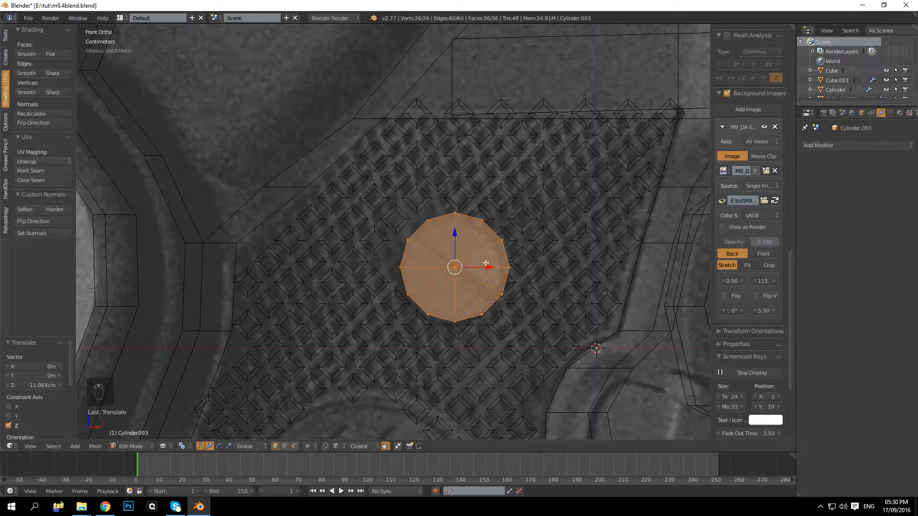
drag(488, 267, 477, 266)
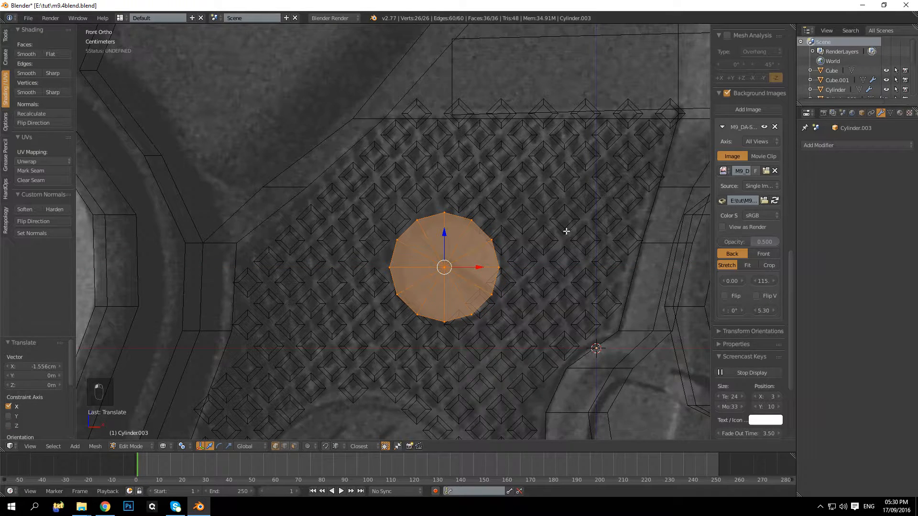
key(s)
click(521, 253)
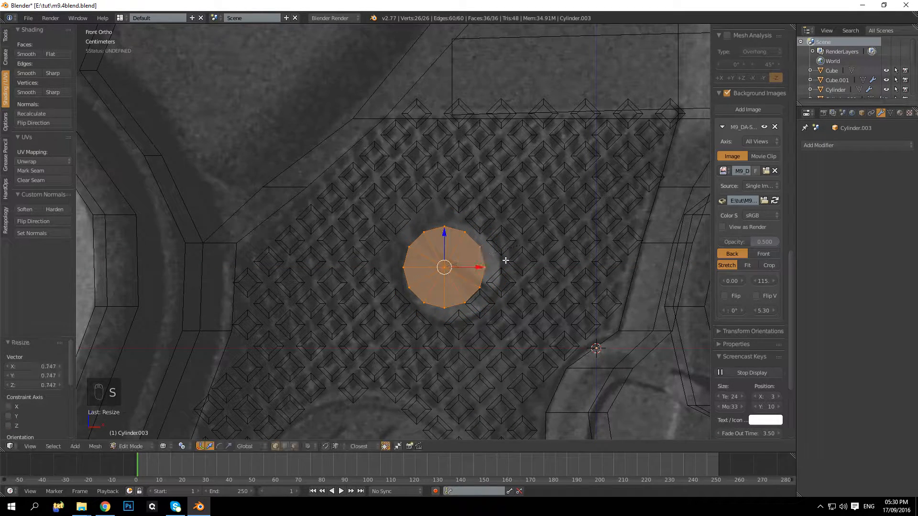
drag(473, 267, 467, 267)
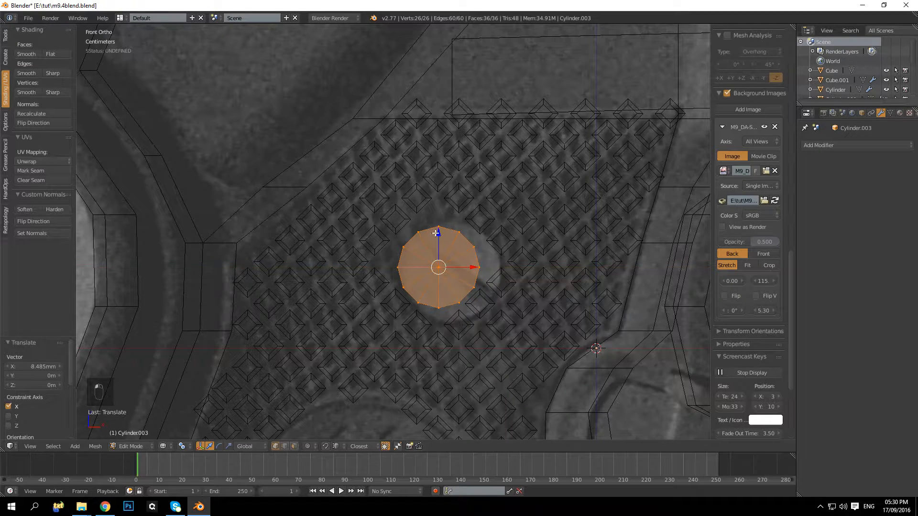
drag(438, 234, 437, 226)
key(s)
click(478, 205)
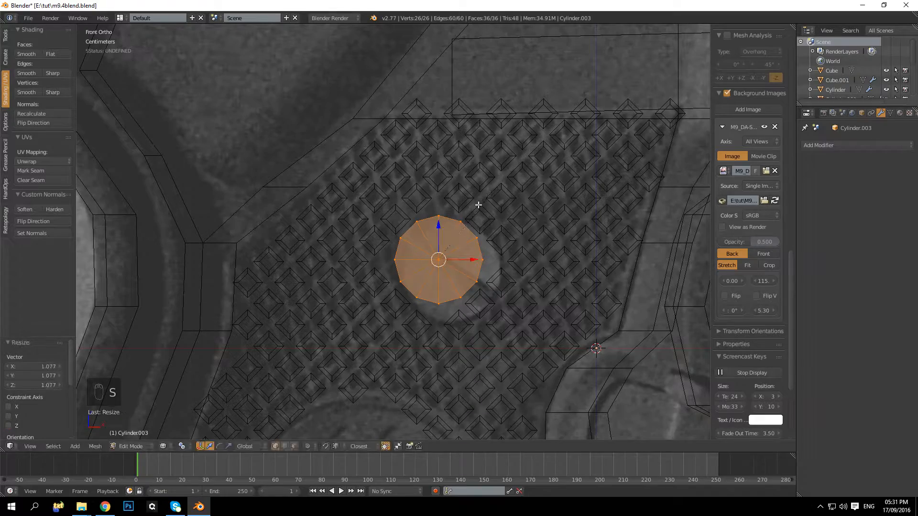
Duplicate the screw cylinder and place the copy over the lower grip screw
key(a)
key(a)
scroll(478, 205, down, 4)
shift+middle_drag(492, 241, 493, 80)
shift+middle_drag(465, 174, 493, 56)
scroll(485, 123, down, 1)
key(shift+d)
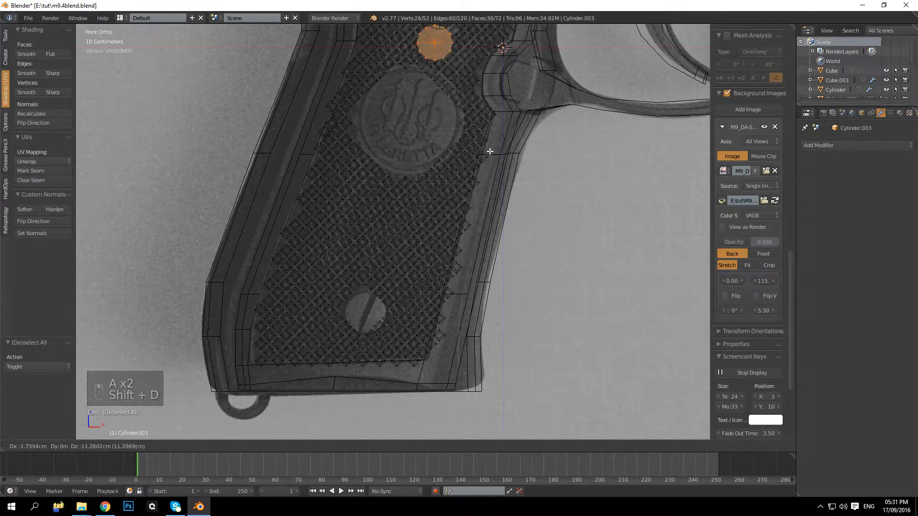
click(424, 388)
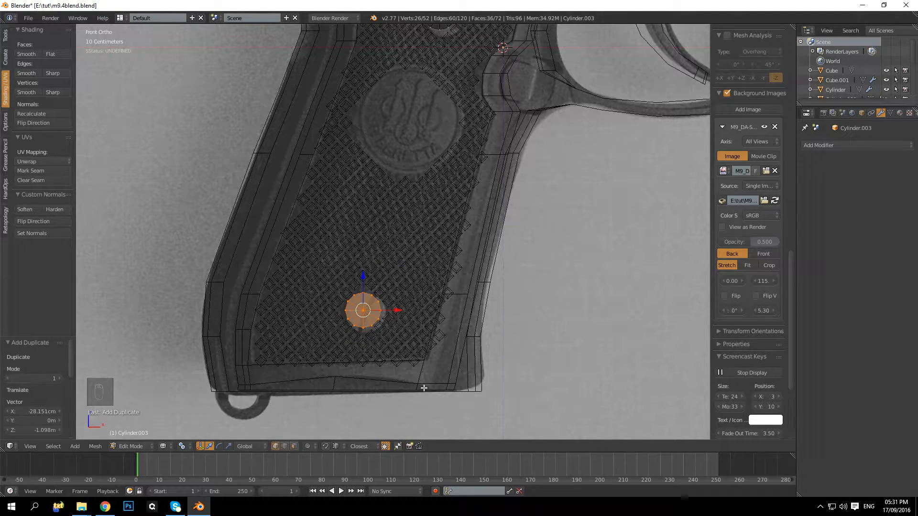
Move both screw cylinders about -15.5 cm along Y to the grip's outer side
key(KP_5)
key(KP_3)
key(KP_5)
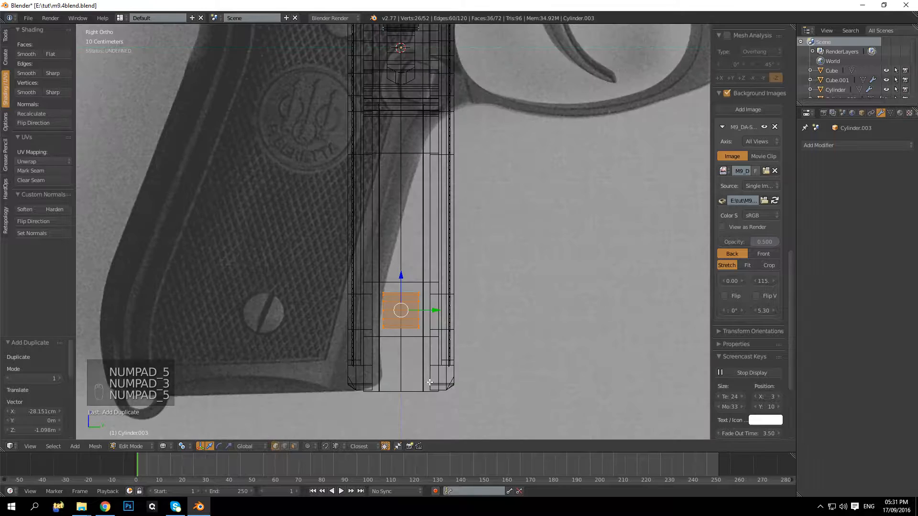
key(a)
key(a)
scroll(434, 185, down, 2)
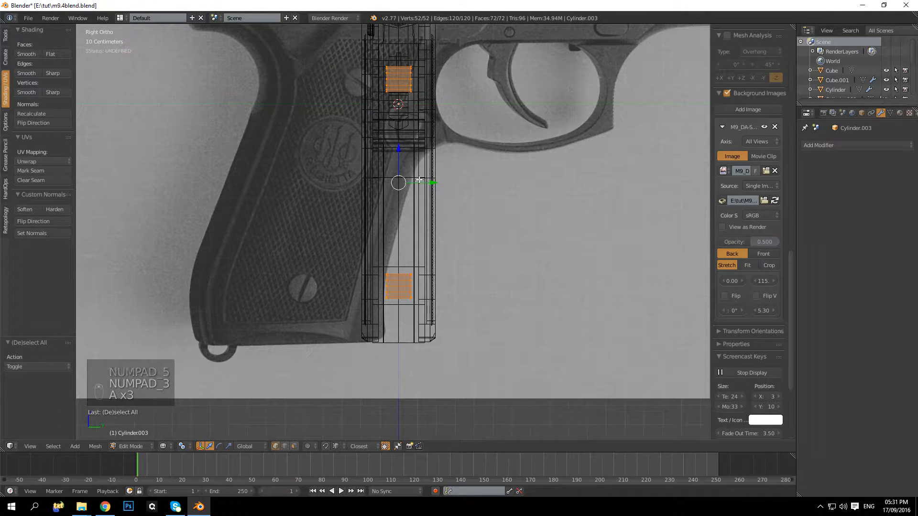
drag(434, 185, 406, 184)
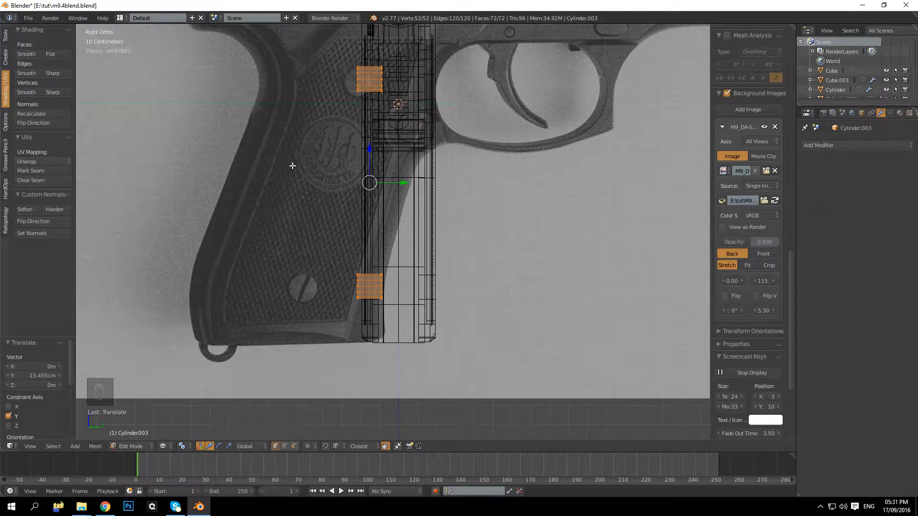
Shorten both screw cylinders by moving their inner ends about -6.3 cm along Y
key(a)
key(b)
drag(368, 49, 432, 330)
drag(416, 182, 404, 182)
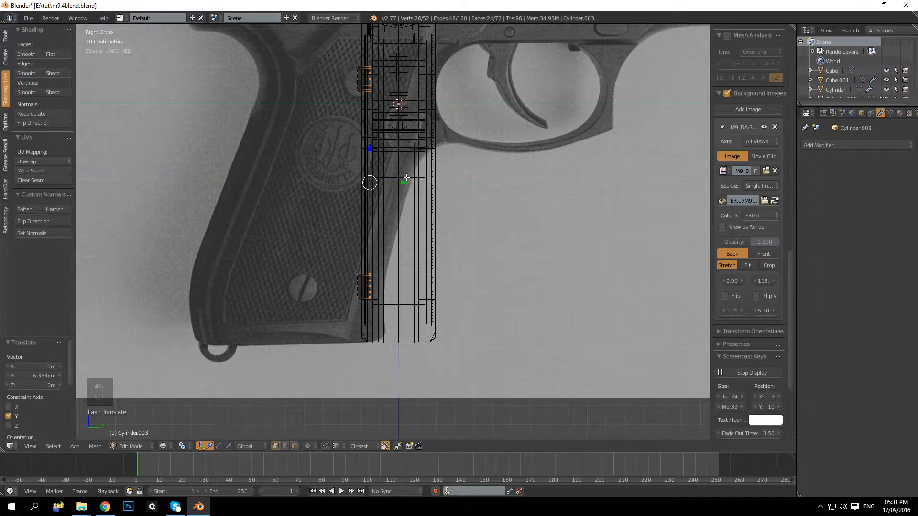
key(KP_5)
mouse_move(404, 182)
middle_down()
mouse_move(530, 210)
mouse_move(342, 219)
middle_up()
key(z)
mouse_move(310, 290)
mouse_down()
mouse_move(318, 281)
mouse_move(308, 279)
mouse_up()
middle_drag(308, 279, 346, 232)
Move the outer ends of both screw cylinders about 2.5 cm along Y so they sit closer to the grip surface
key(a)
key(KP_3)
key(KP_5)
key(z)
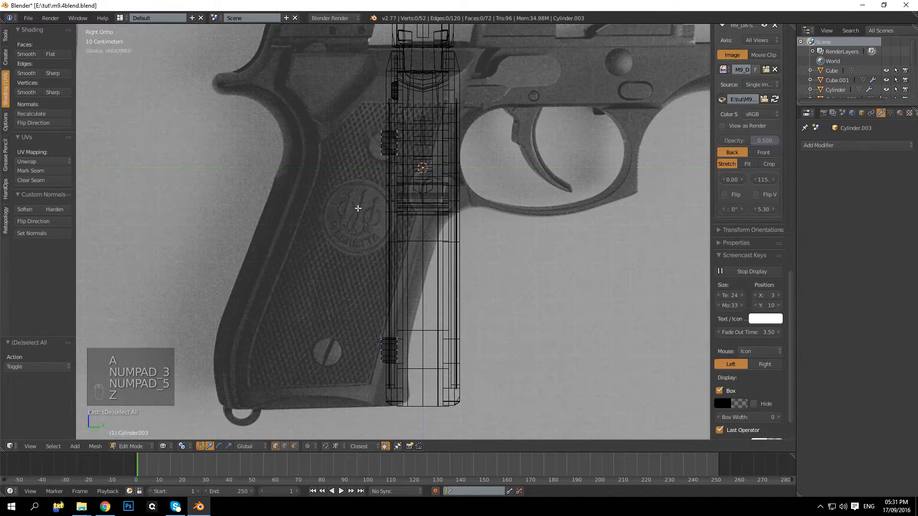
key(b)
drag(316, 87, 391, 377)
key(g)
key(y)
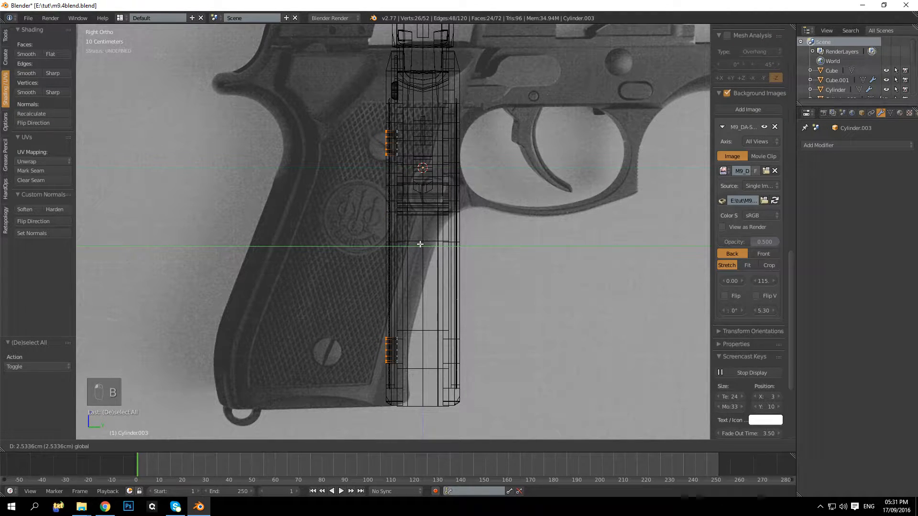
click(420, 243)
key(KP_5)
key(z)
mouse_move(377, 196)
middle_down()
mouse_move(443, 217)
mouse_move(491, 214)
middle_up()
key(a)
middle_drag(366, 211, 418, 200)
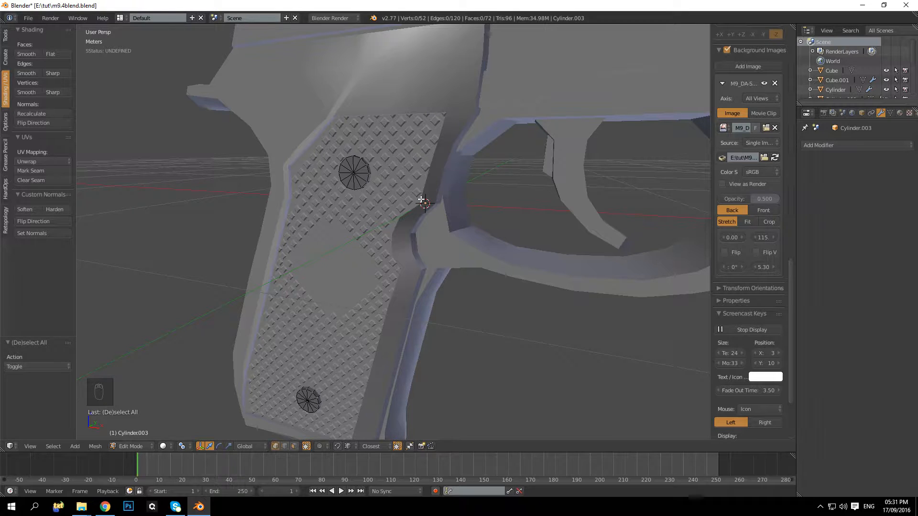
mouse_move(423, 203)
middle_down()
mouse_move(441, 189)
mouse_move(433, 165)
mouse_move(416, 172)
mouse_move(426, 128)
mouse_move(420, 153)
mouse_move(374, 189)
mouse_move(412, 189)
middle_up()
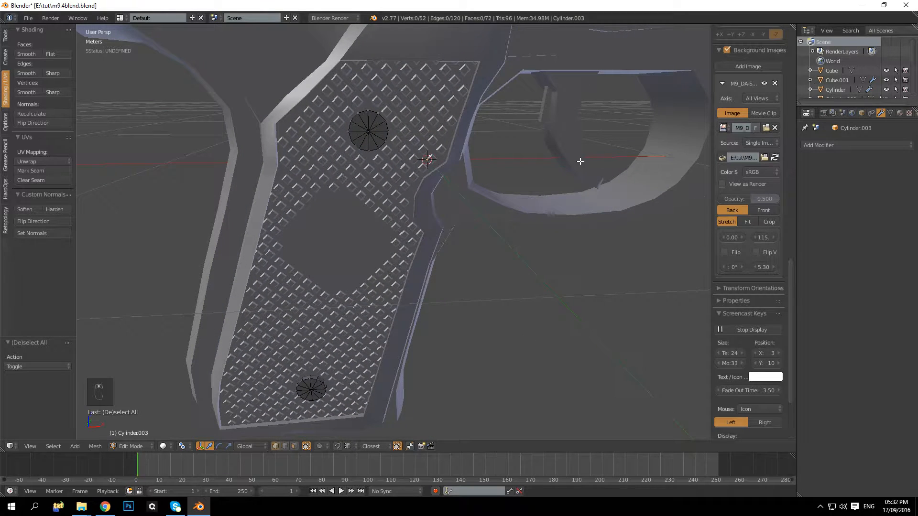
Add a Mirror modifier to the screws, mirroring across Y instead of X
key(Tab)
click(844, 145)
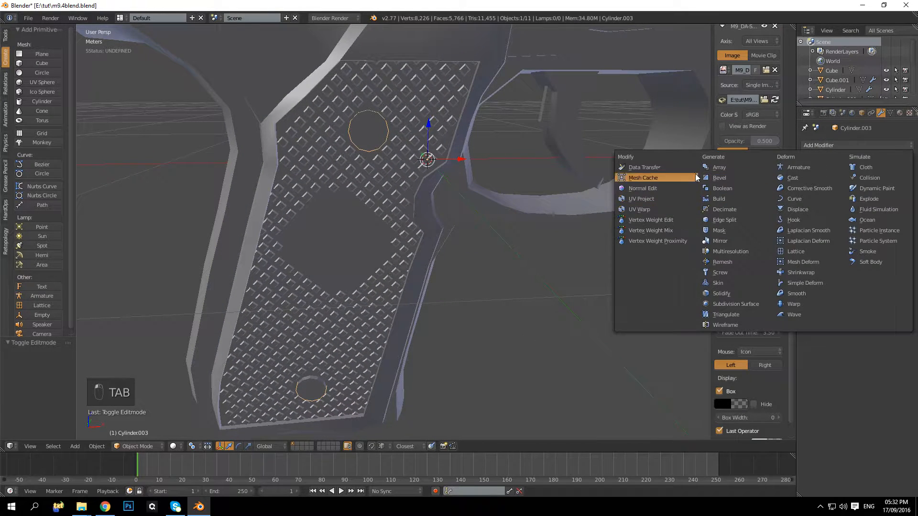
click(727, 240)
middle_drag(581, 194, 716, 237)
click(808, 211)
click(808, 200)
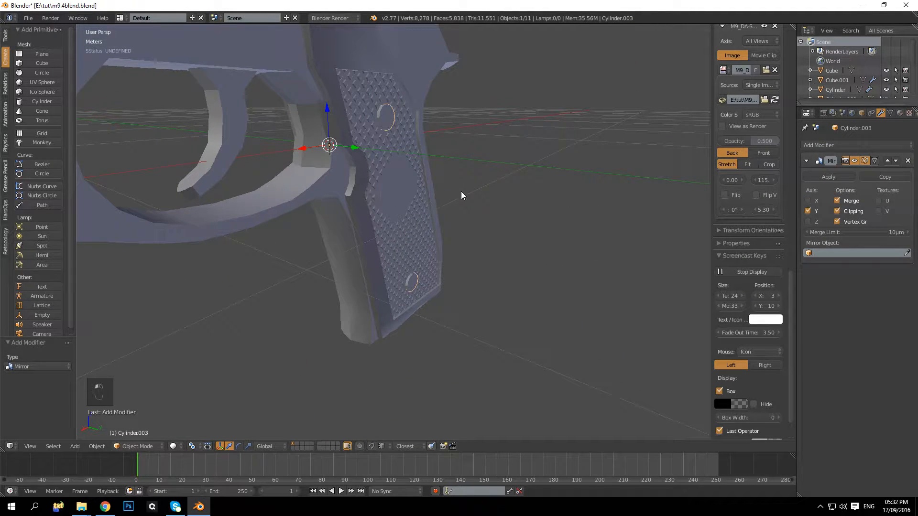
middle_drag(670, 193, 414, 217)
scroll(392, 190, up, 2)
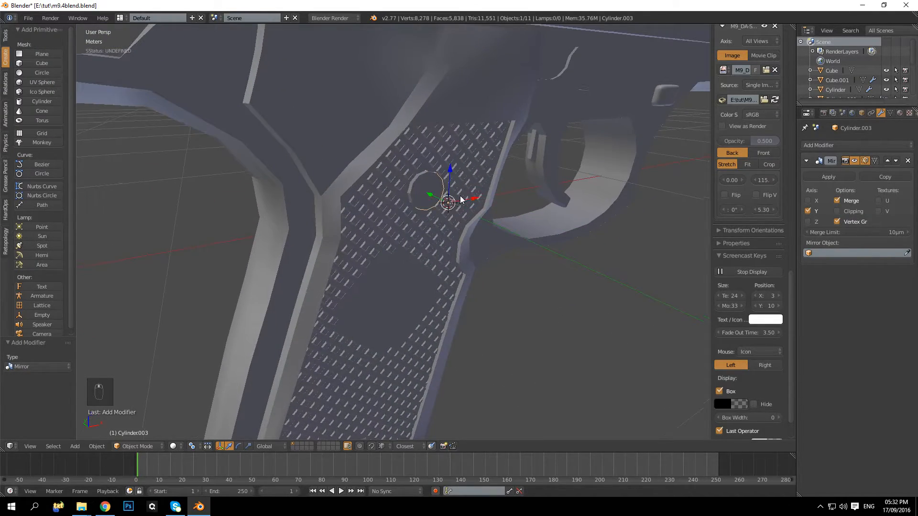
In face selection mode, select all the triangular faces of the upper screw's outer cap
key(Tab)
middle_drag(461, 199, 441, 195)
scroll(402, 176, up, 3)
middle_drag(361, 156, 441, 223)
middle_drag(372, 201, 393, 237)
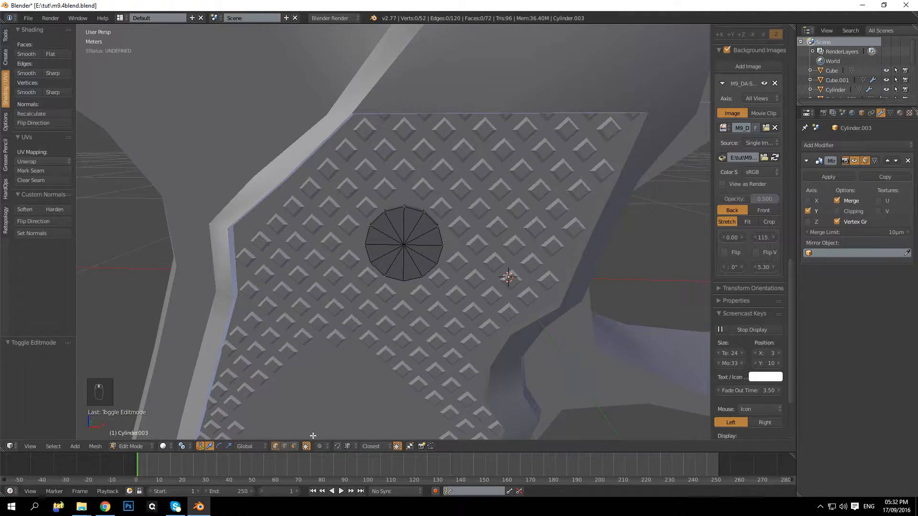
click(297, 448)
scroll(377, 280, up, 5)
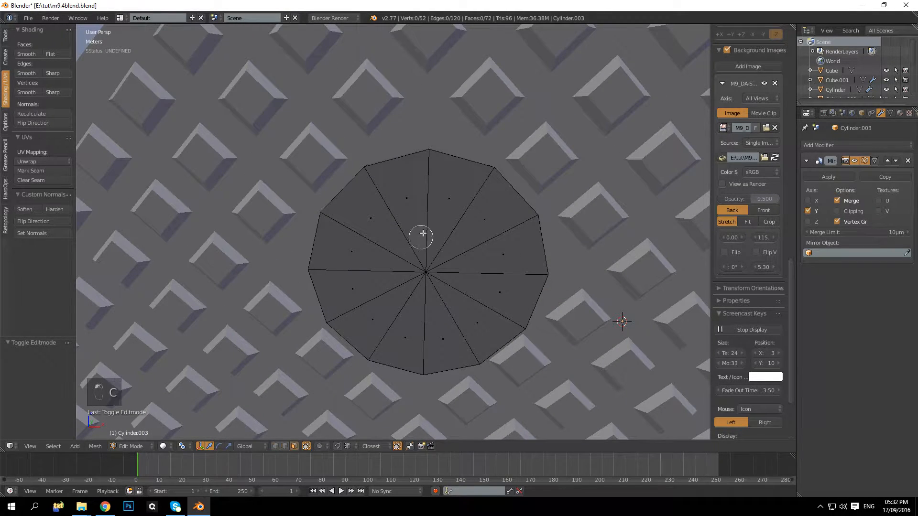
drag(421, 236, 410, 270)
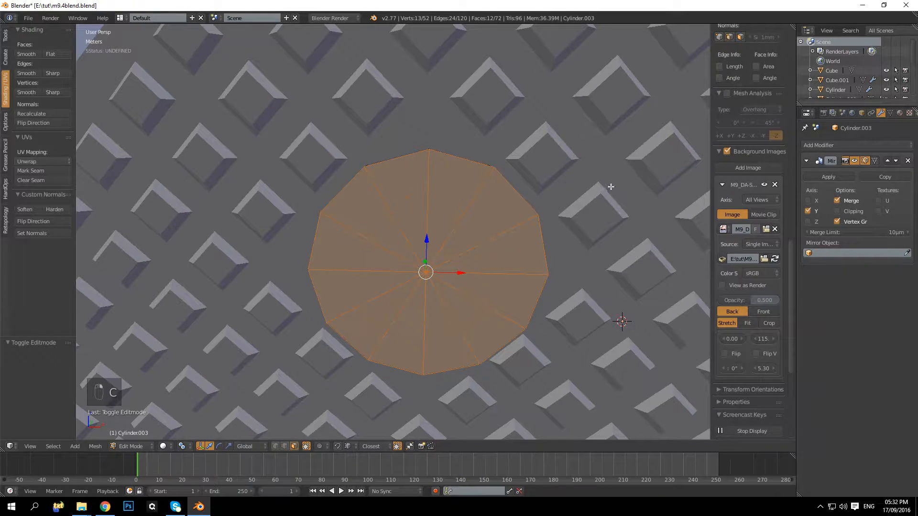
Try insetting the upper screw's cap faces by about 2.6 cm, compare with the front reference, and undo the inset
key(i)
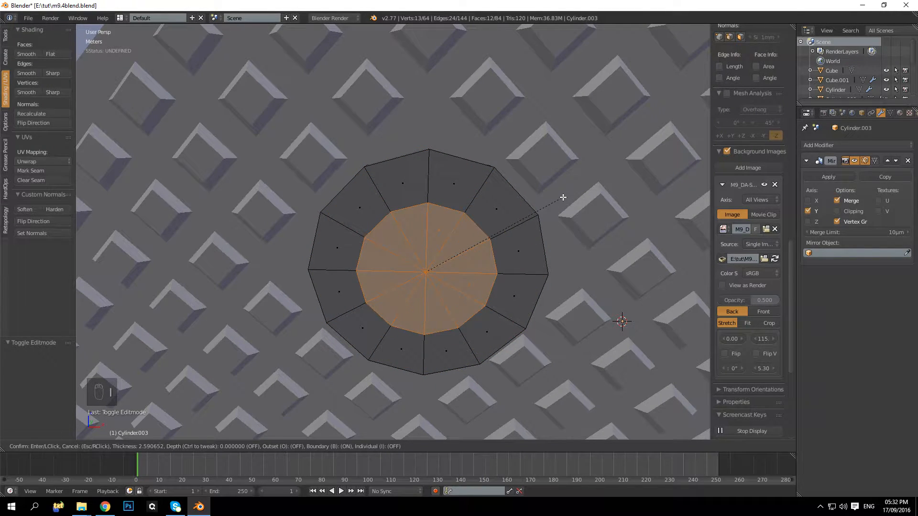
click(563, 197)
key(a)
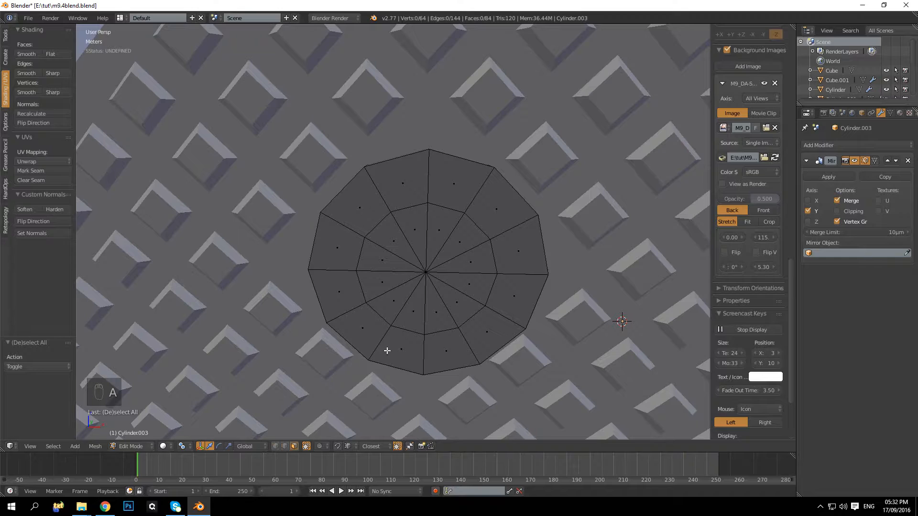
key(KP_1)
key(KP_5)
key(z)
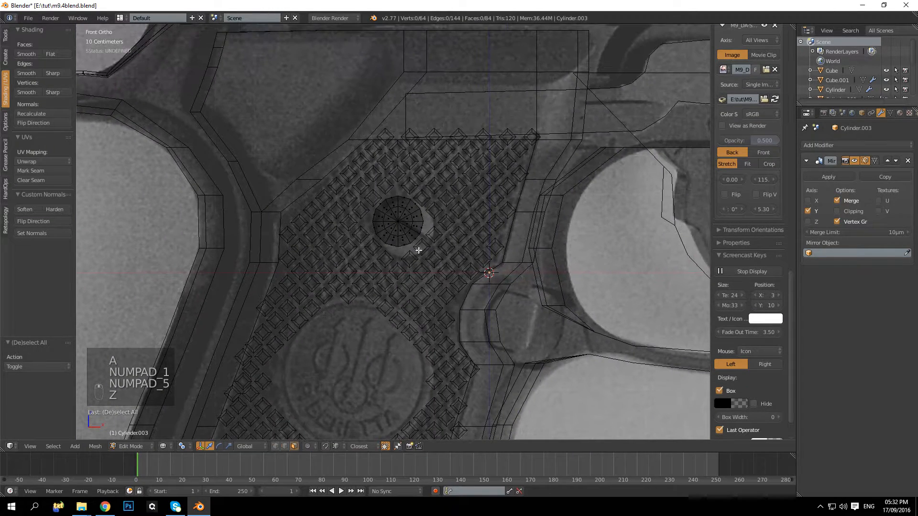
key(KP_5)
key(z)
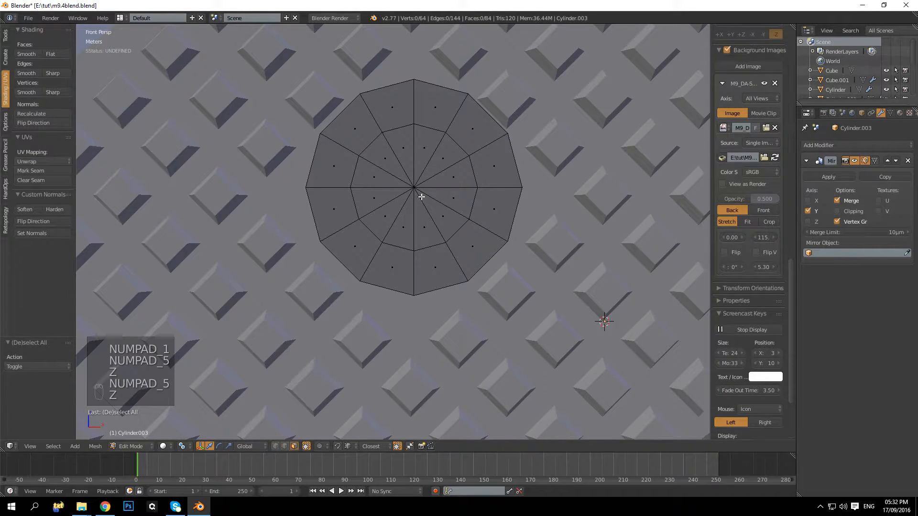
key(ctrl+z)
key(ctrl+z)
key(ctrl+z)
Inset the upper screw's cap faces by about 4.4 mm and move the inner faces slightly outward along Y
key(i)
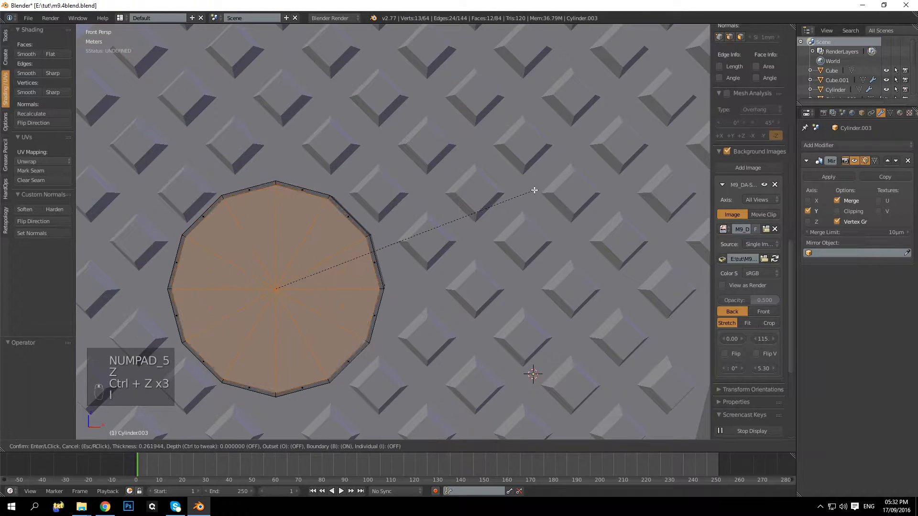
click(531, 191)
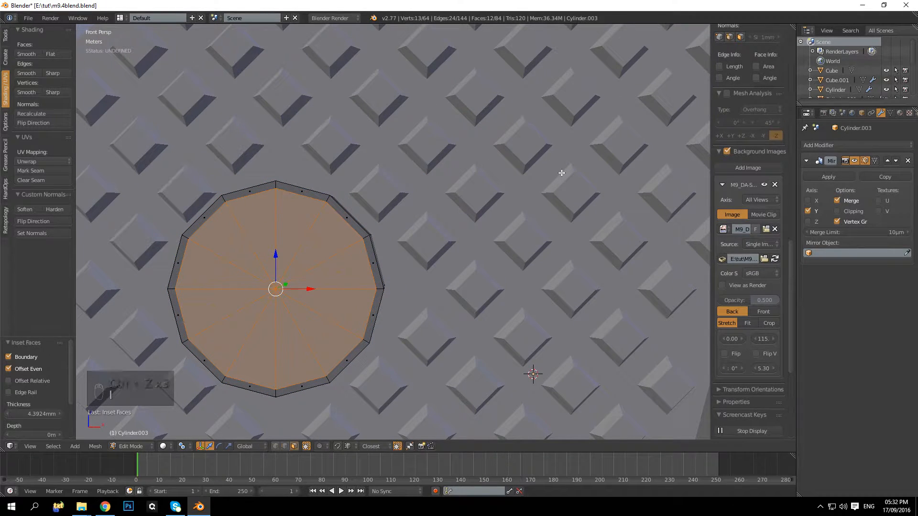
middle_drag(564, 170, 506, 165)
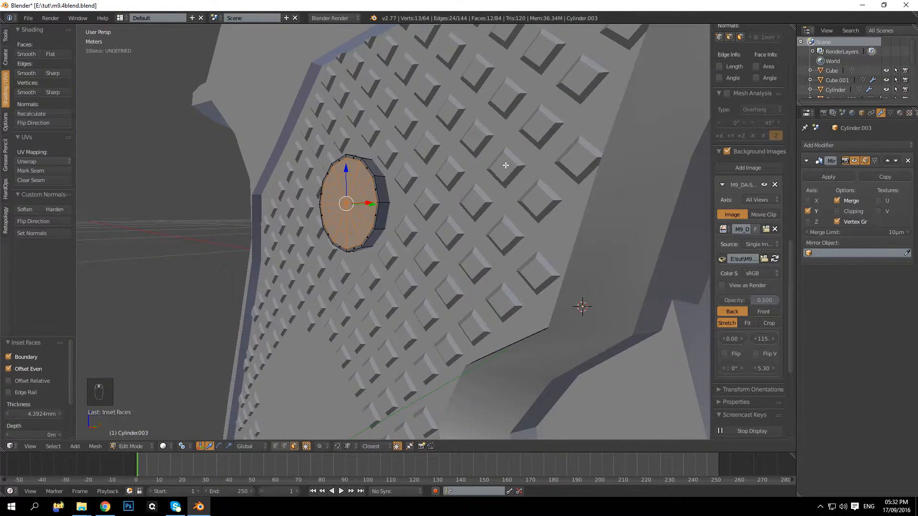
key(KP_Decimal)
scroll(504, 164, down, 2)
key(g)
key(y)
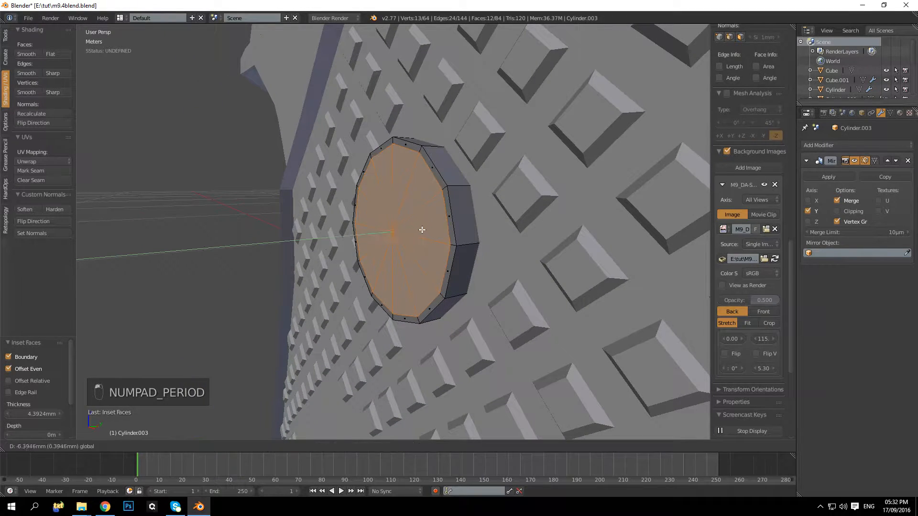
click(416, 230)
key(a)
Try dissolving six of the radial edges on the upper screw's cap, and undo the dissolve
middle_drag(419, 230, 486, 234)
middle_drag(395, 220, 393, 175)
mouse_move(405, 195)
middle_down()
mouse_move(399, 219)
mouse_move(406, 205)
middle_up()
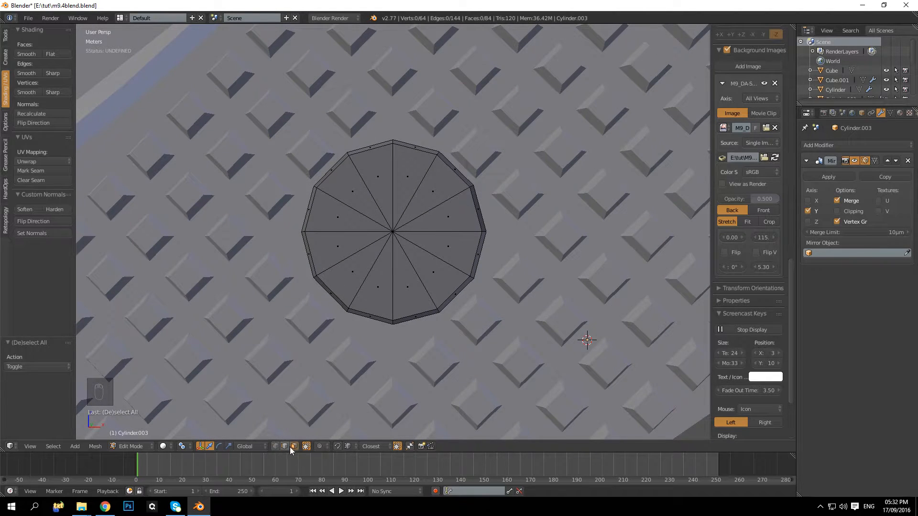
right_click(400, 275)
shift+right_click(419, 185)
shift+right_click(376, 184)
shift+right_click(337, 234)
shift+right_click(360, 250)
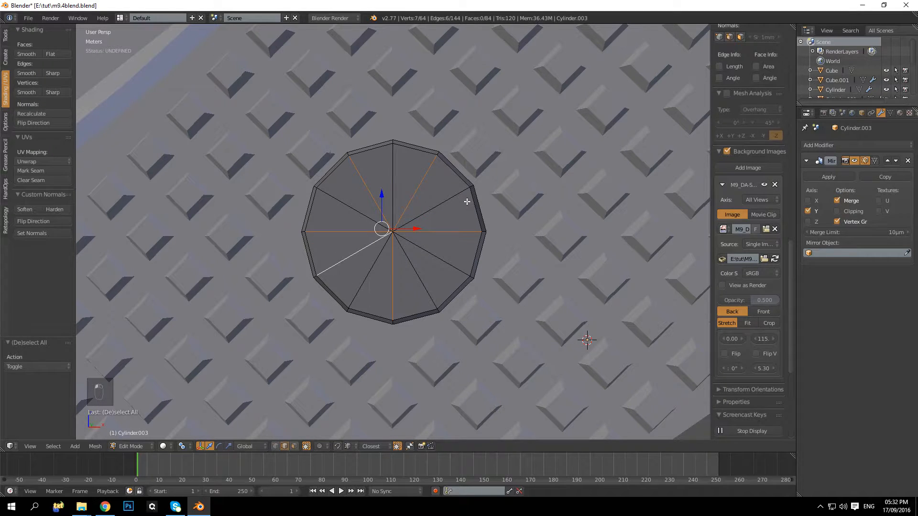
key(ctrl+x)
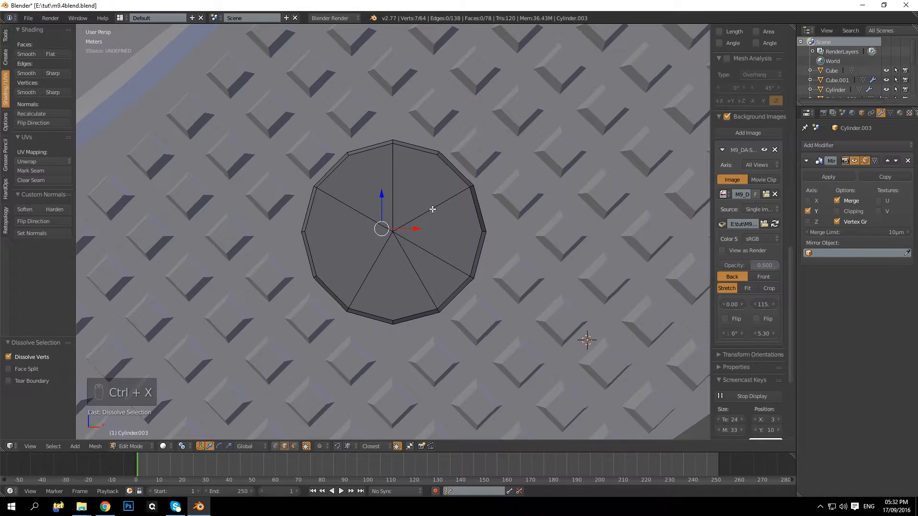
key(ctrl+z)
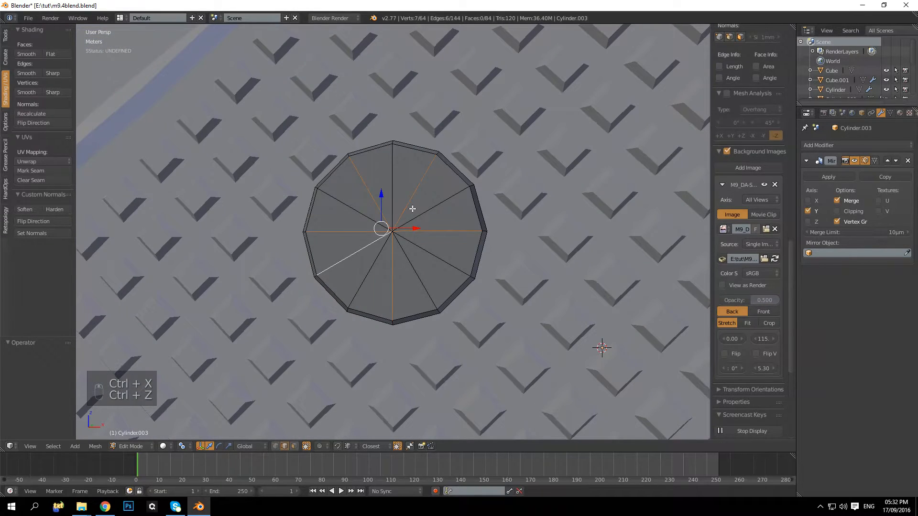
key(a)
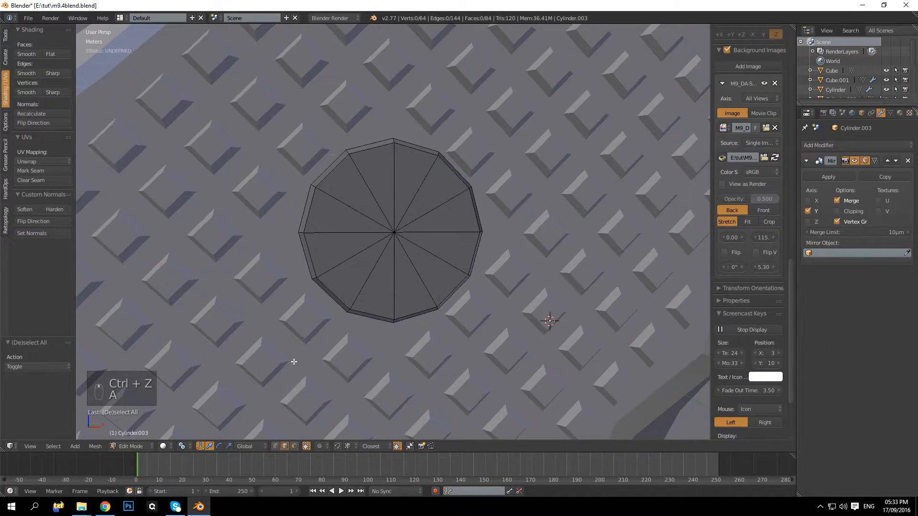
Knife two parallel vertical cuts across the upper screw's cap, one on each side of the centre, joining opposite rim corners
click(294, 446)
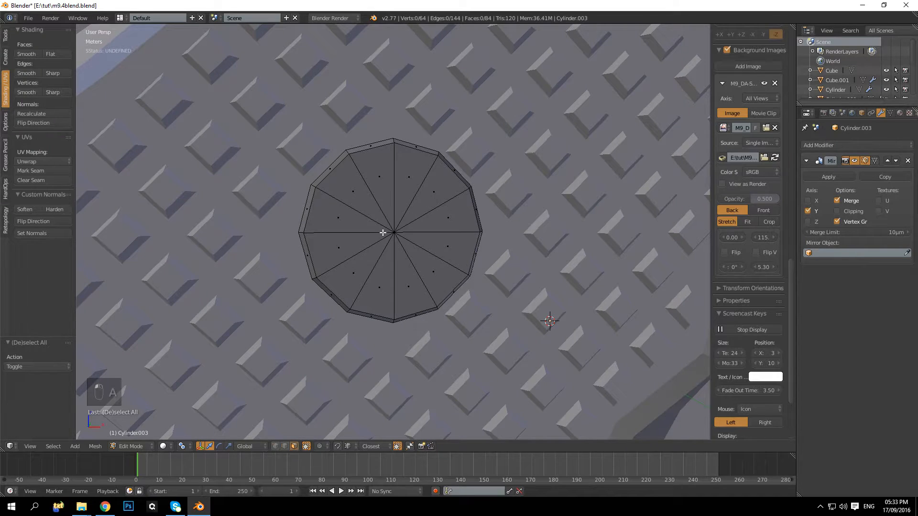
key(k)
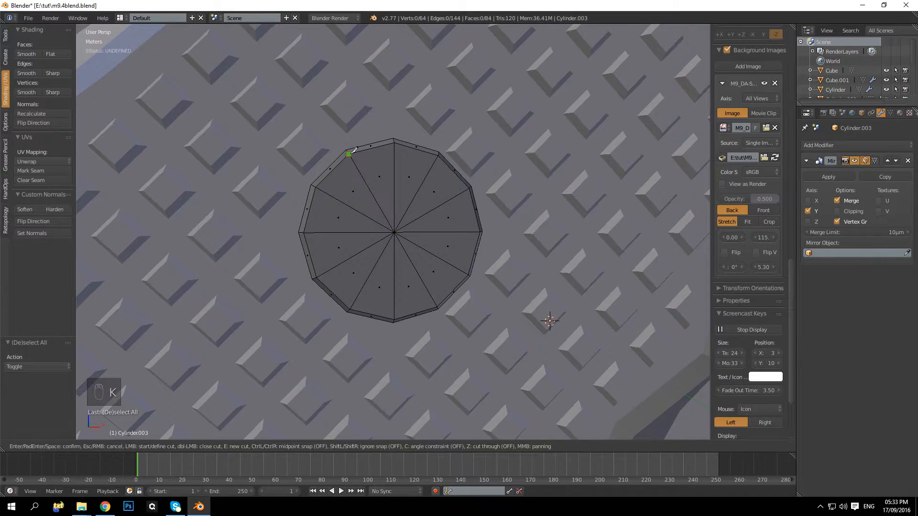
click(351, 308)
key(Return)
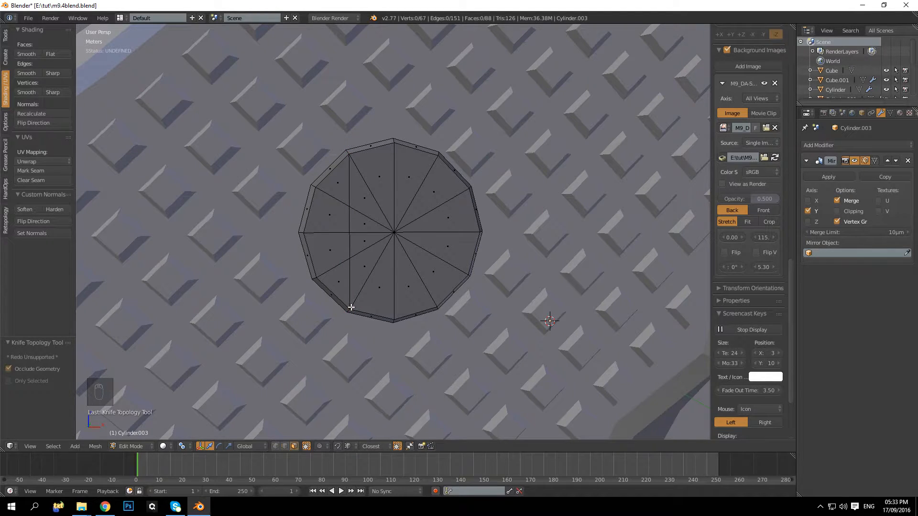
key(k)
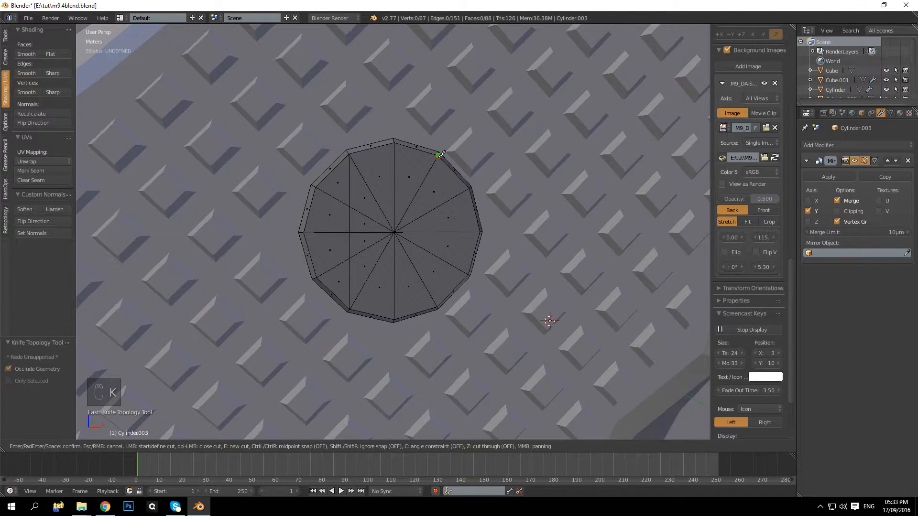
click(438, 307)
key(Return)
key(a)
key(a)
middle_drag(420, 242, 451, 263)
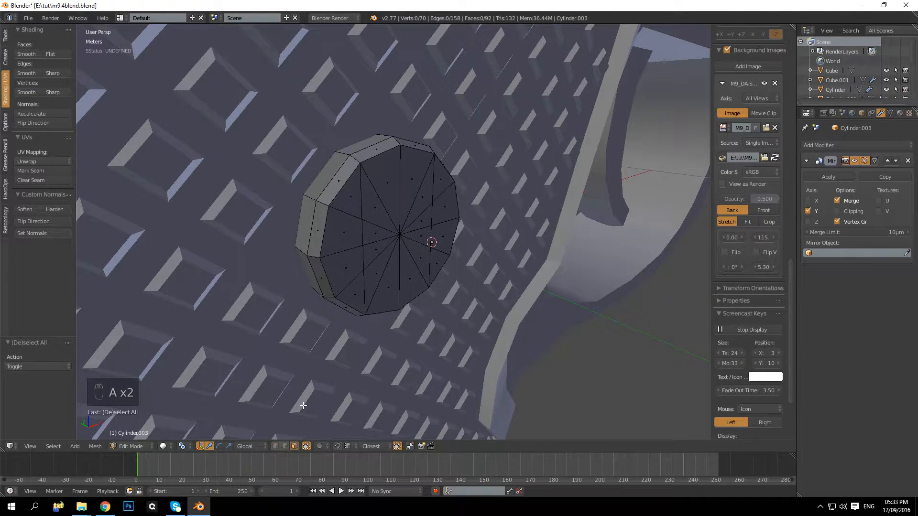
key(c)
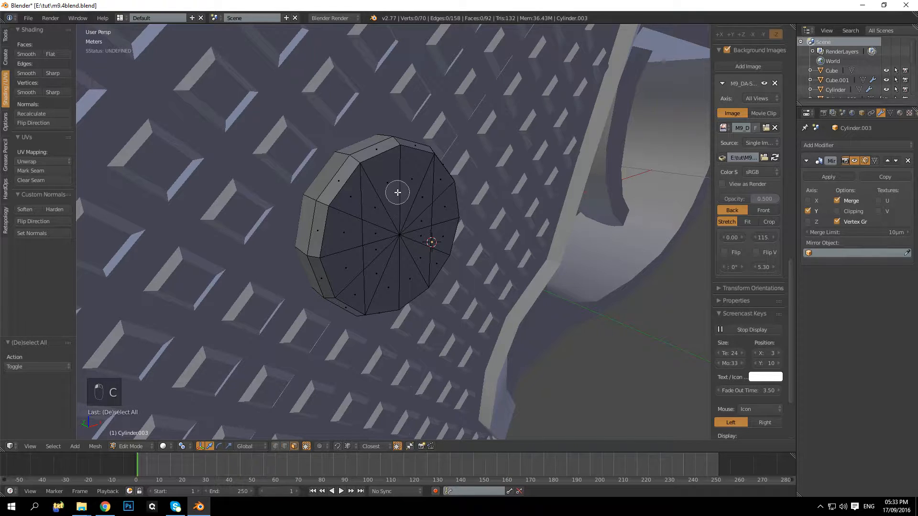
drag(398, 192, 398, 236)
middle_drag(407, 219, 422, 207)
key(ctrl+z)
key(a)
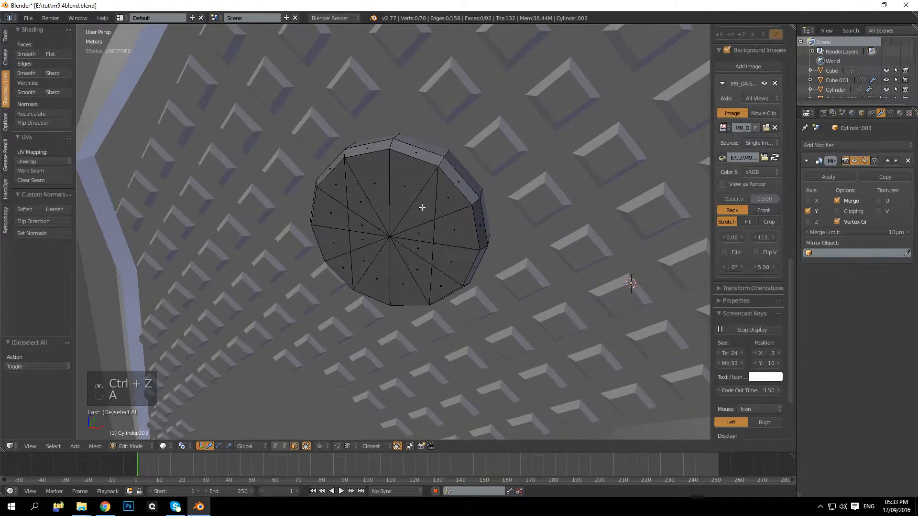
key(a)
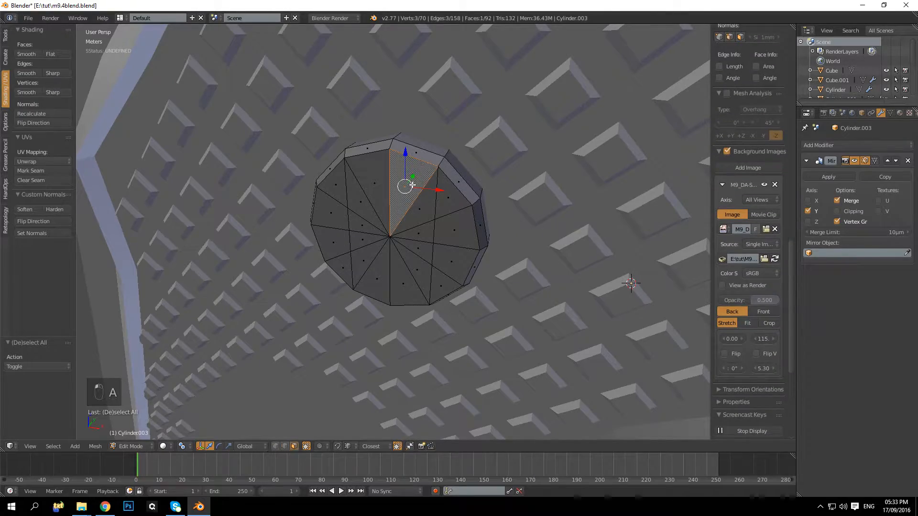
middle_drag(411, 184, 379, 152)
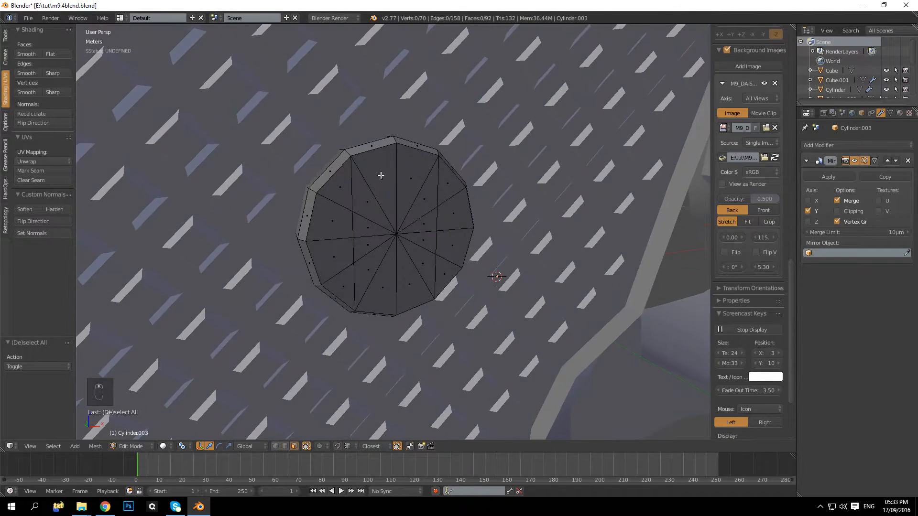
Delete the twelve triangulated faces of the vertical centre strip between the two knife cuts on the upper screw's cap
right_click(381, 177)
ctrl+right_click(385, 267)
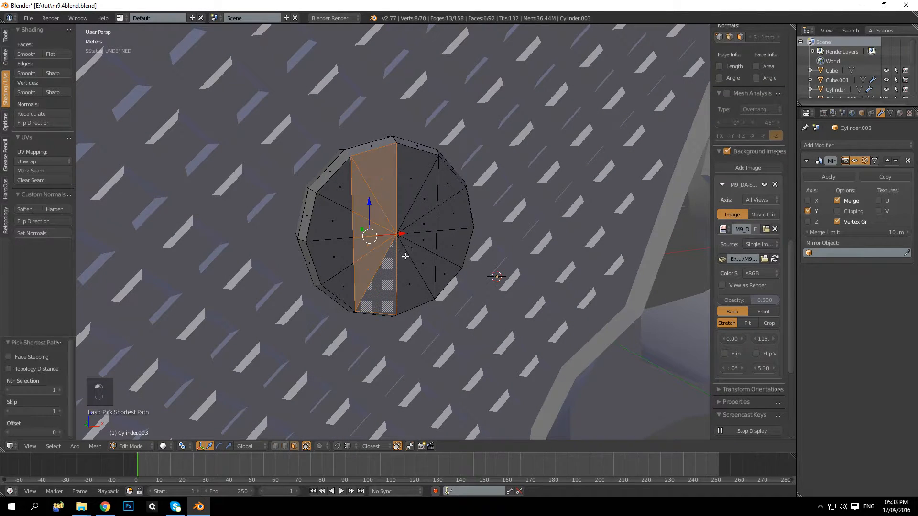
ctrl+right_click(423, 173)
key(Delete)
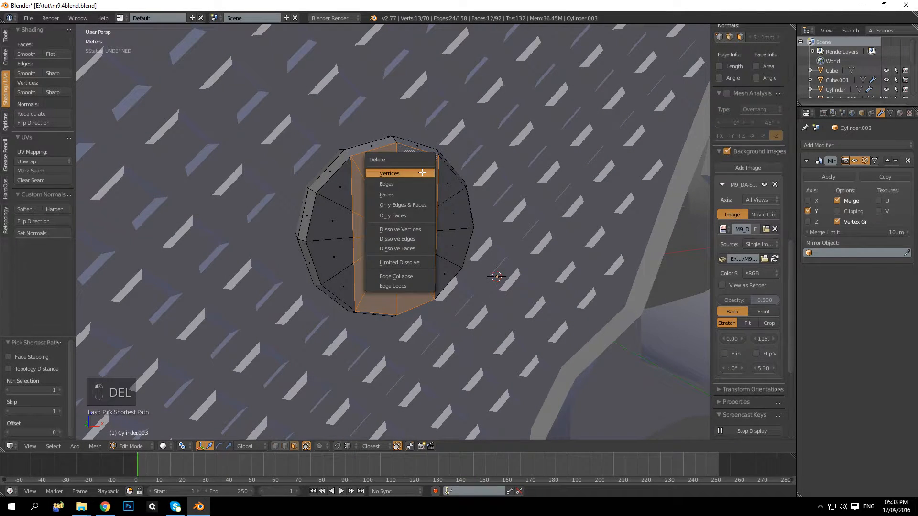
click(423, 191)
Fill the open strip across the cap with four faces, each joining opposing edges of the two cut sides
middle_drag(422, 192, 332, 262)
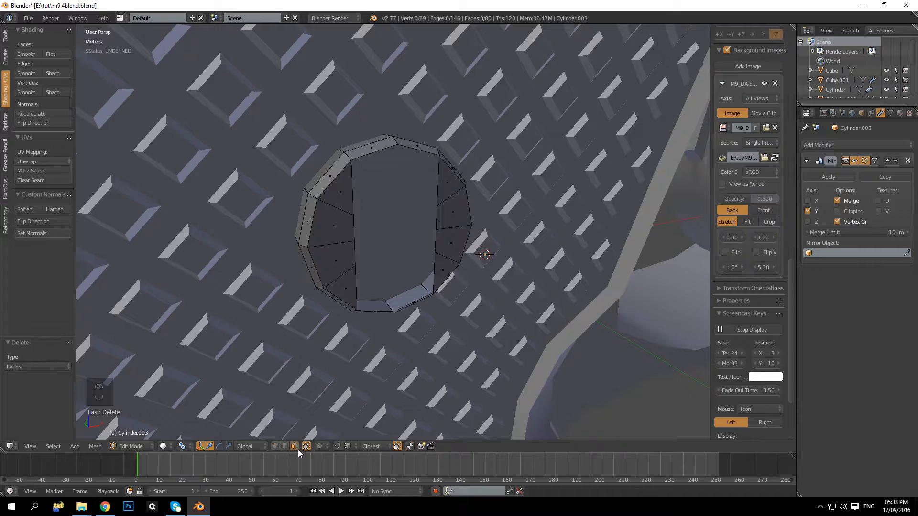
click(354, 194)
key(a)
click(352, 187)
key(f)
click(438, 218)
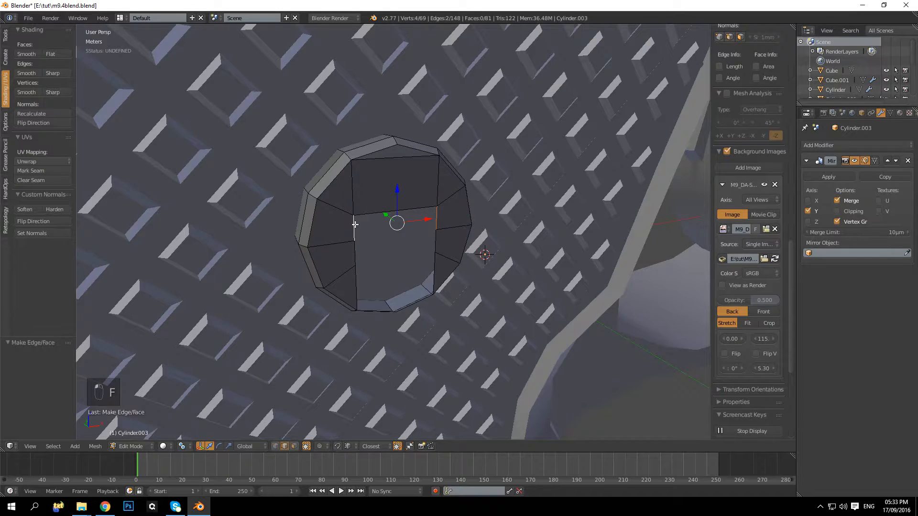
key(f)
click(354, 252)
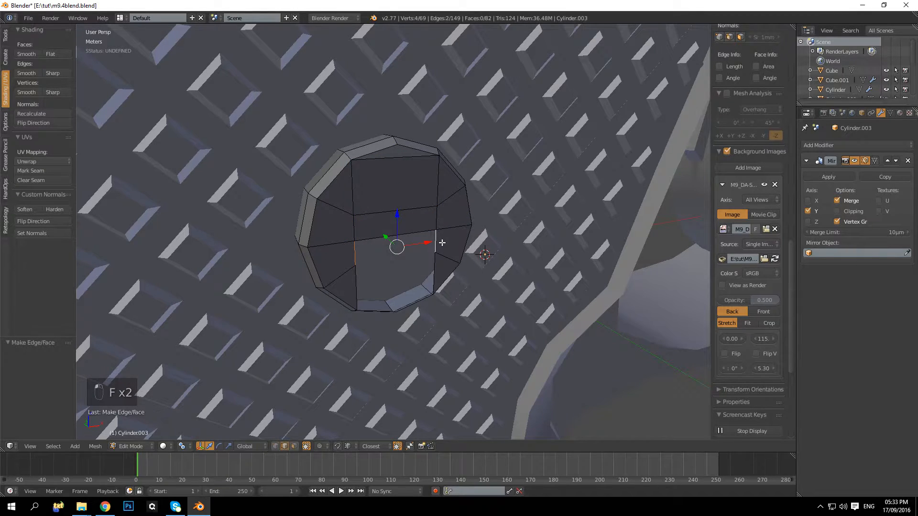
key(f)
click(435, 269)
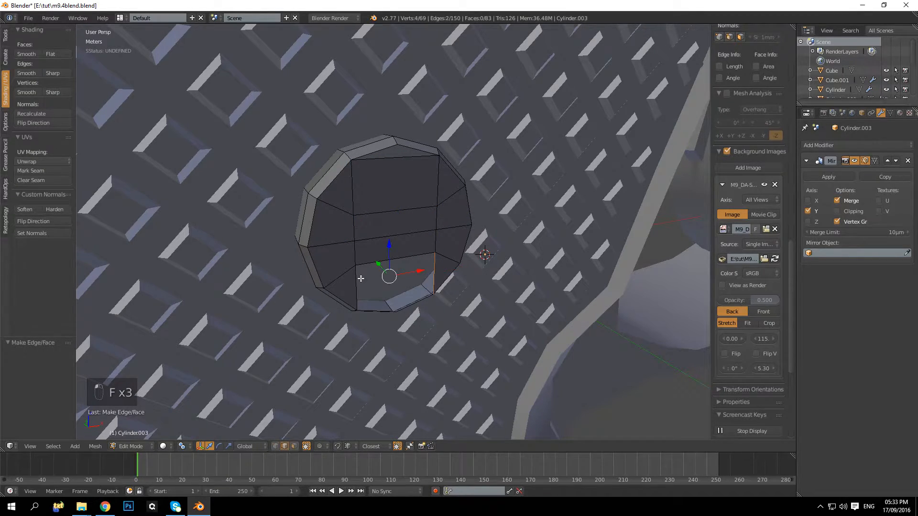
key(f)
key(a)
Add one centred vertical loop cut down the cap's refilled middle strip
middle_drag(435, 265, 410, 199)
key(ctrl+r)
click(405, 174)
right_click(402, 170)
key(a)
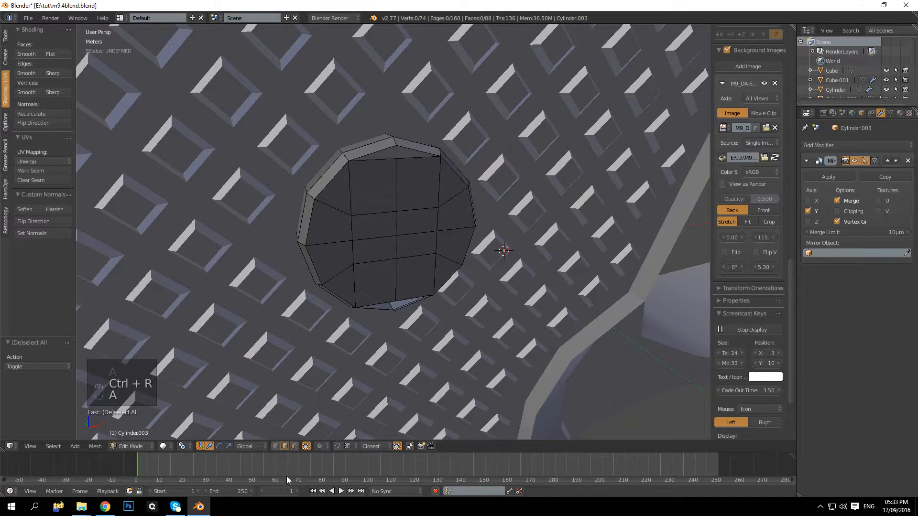
Try merging the strip's upper centre vertex and the neighbouring rim vertex with At Last, and undo the merge
right_click(394, 155)
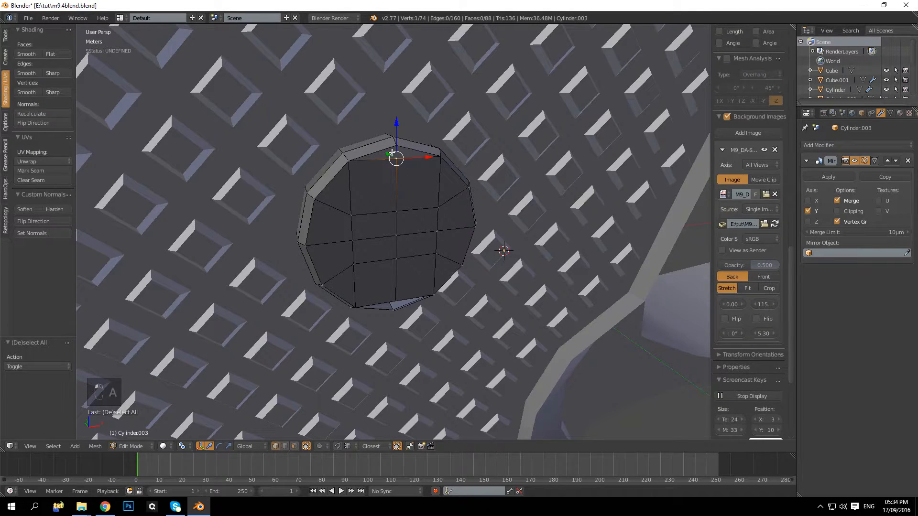
key(alt+m)
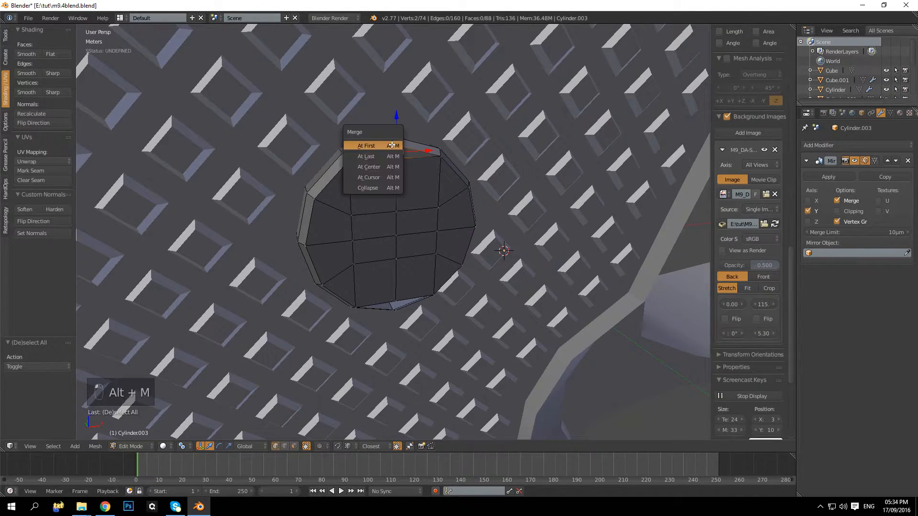
click(389, 158)
middle_drag(389, 158, 388, 167)
key(ctrl+z)
Merge the strip's upper centre vertex and the neighbouring rim vertex with At First, closing the gap at the rim
key(a)
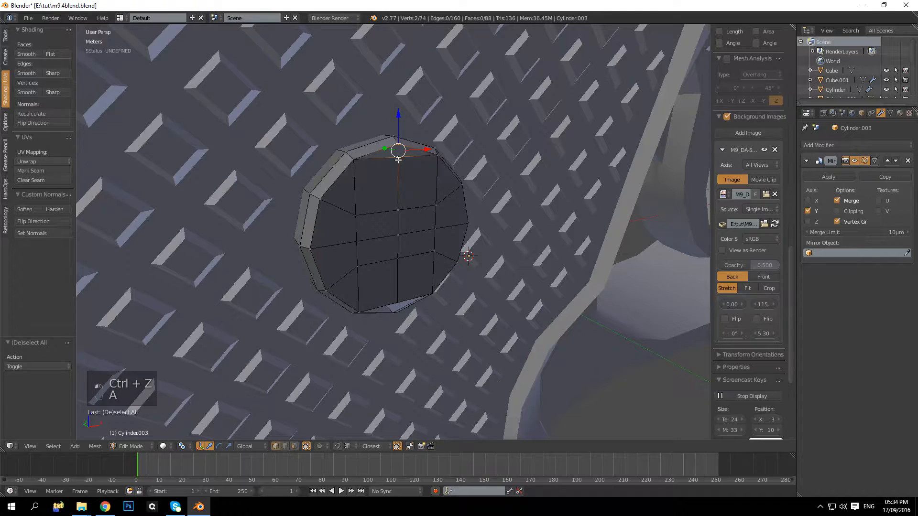
key(alt+m)
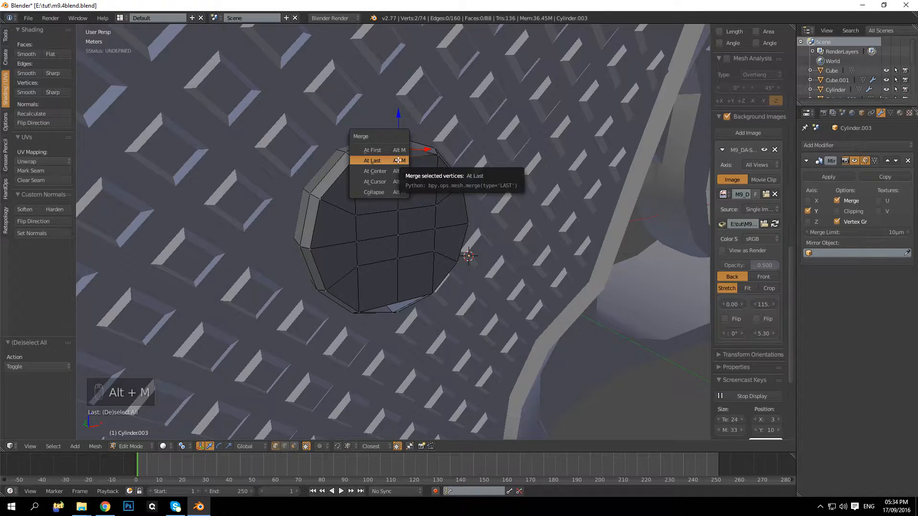
click(399, 151)
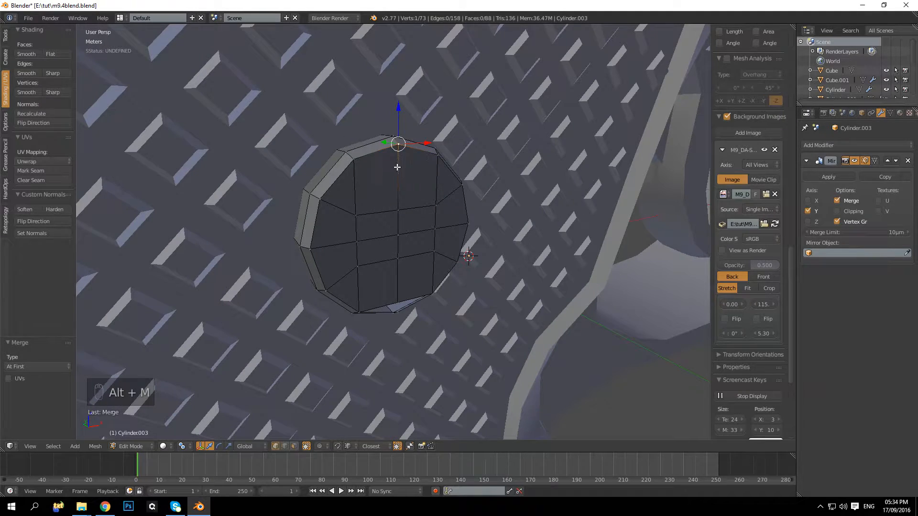
key(a)
Merge the strip's lower centre vertex into the neighbouring rim vertex to close the gap at the cap's lower rim
shift+middle_drag(397, 253, 432, 211)
middle_drag(428, 291, 420, 196)
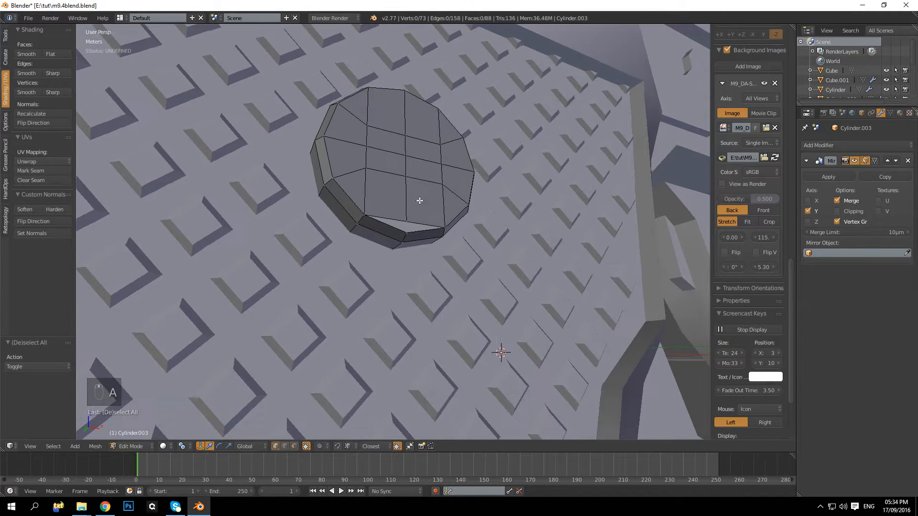
scroll(417, 220, up, 3)
right_click(417, 213)
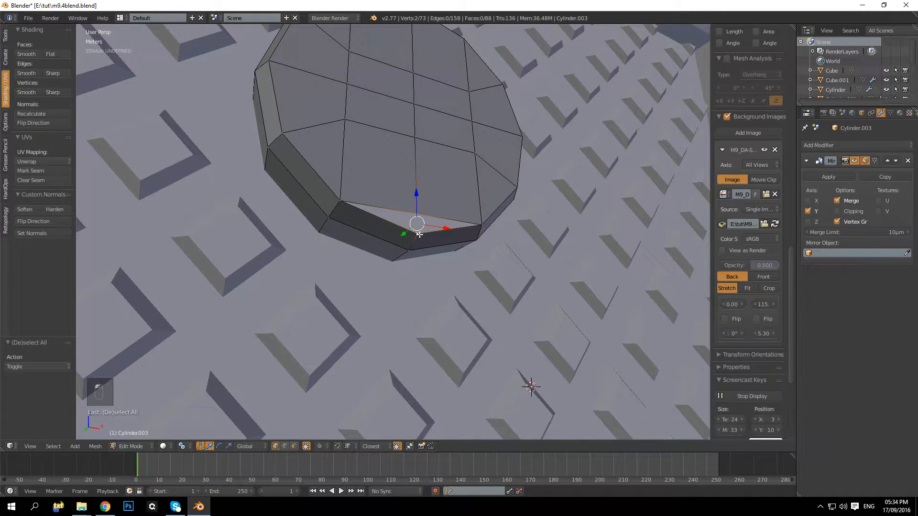
key(alt+m)
click(422, 251)
key(a)
middle_drag(422, 251, 374, 225)
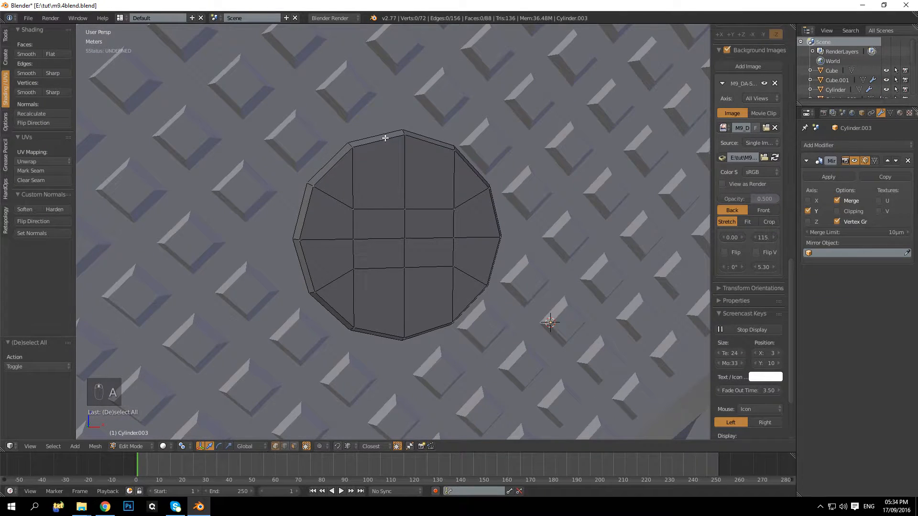
Add two vertical loop cuts to the middle strip, sliding each close to the strip's outer edge
key(ctrl+r)
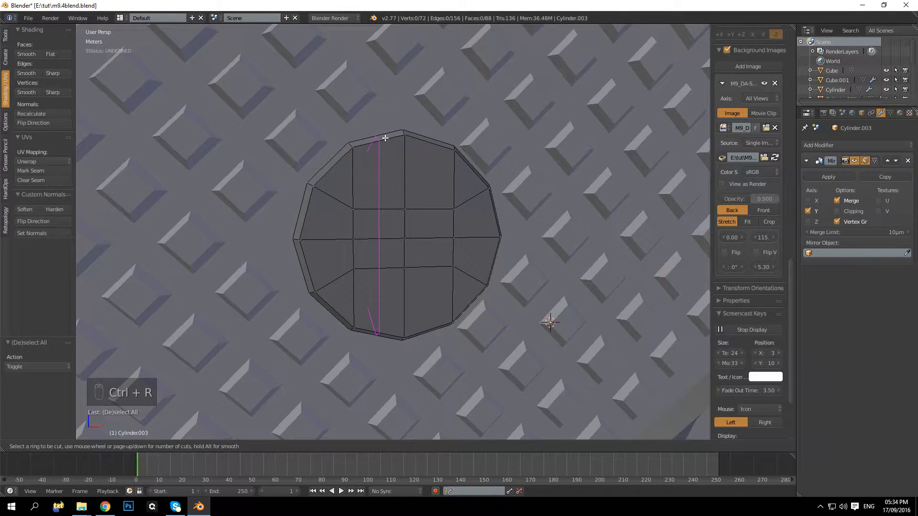
click(384, 139)
click(362, 143)
key(ctrl+r)
click(442, 140)
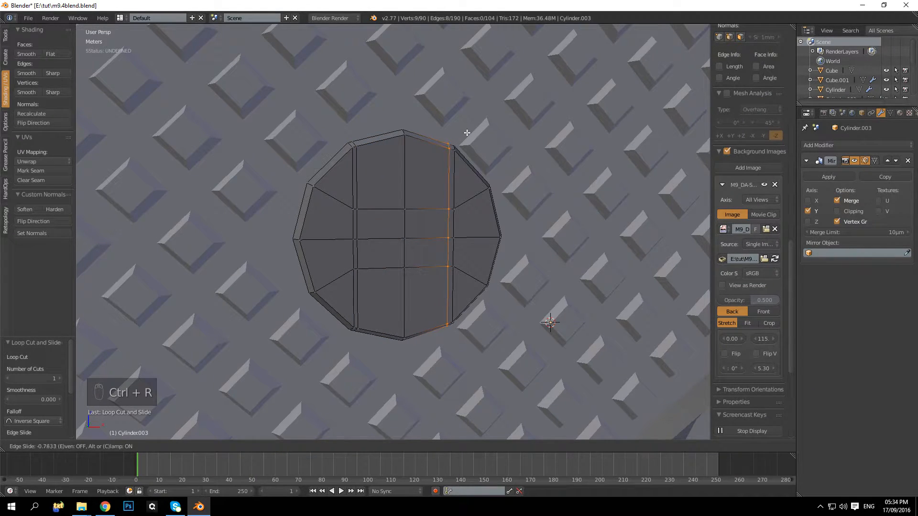
click(470, 132)
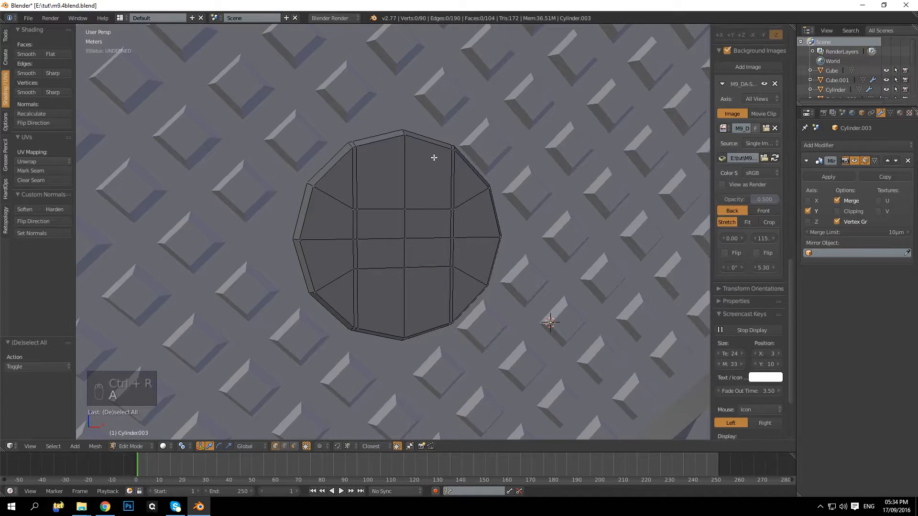
middle_drag(437, 153, 361, 346)
Select the eight large faces of the middle strip and move them slightly along Y to form a slot
key(a)
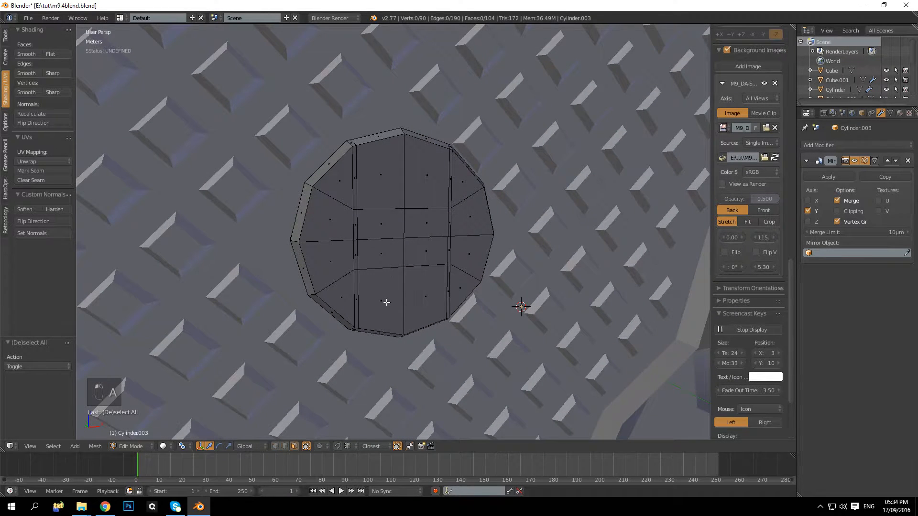
right_click(386, 302)
ctrl+right_click(385, 179)
shift+right_click(425, 179)
ctrl+right_click(435, 284)
middle_drag(435, 285, 369, 207)
drag(372, 222, 369, 218)
Check the wide slot in Object Mode, and undo the face move and both loop cuts beside the strip's edges
key(Tab)
middle_drag(460, 220, 434, 214)
key(Tab)
key(Tab)
key(Tab)
scroll(432, 218, up, 3)
key(ctrl+z)
key(ctrl+z)
key(ctrl+z)
key(ctrl+z)
scroll(432, 218, up, 2)
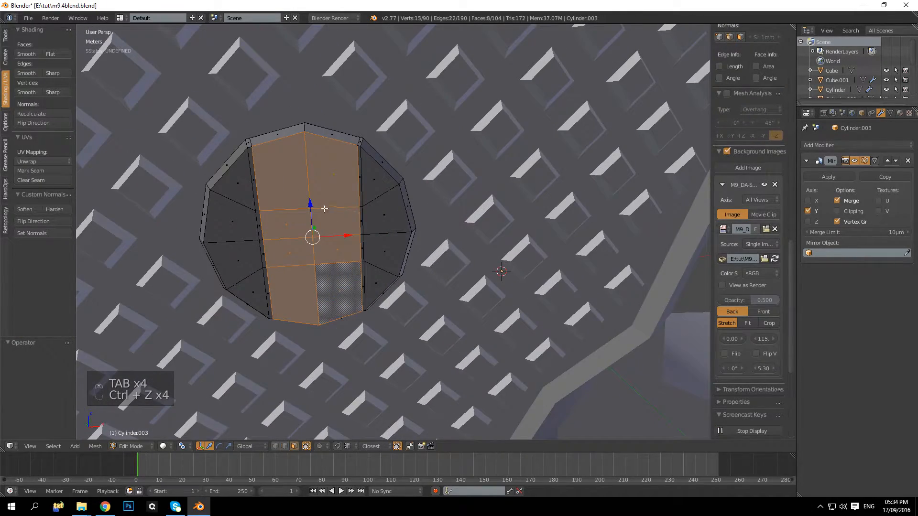
key(ctrl+z)
key(ctrl+z)
key(ctrl+z)
key(ctrl+z)
key(ctrl+z)
key(ctrl+z)
key(ctrl+z)
key(ctrl+z)
key(ctrl+z)
key(ctrl+z)
key(ctrl+z)
key(ctrl+z)
key(ctrl+z)
Add a vertical loop cut through the middle of each half of the cap's centre strip
key(ctrl+r)
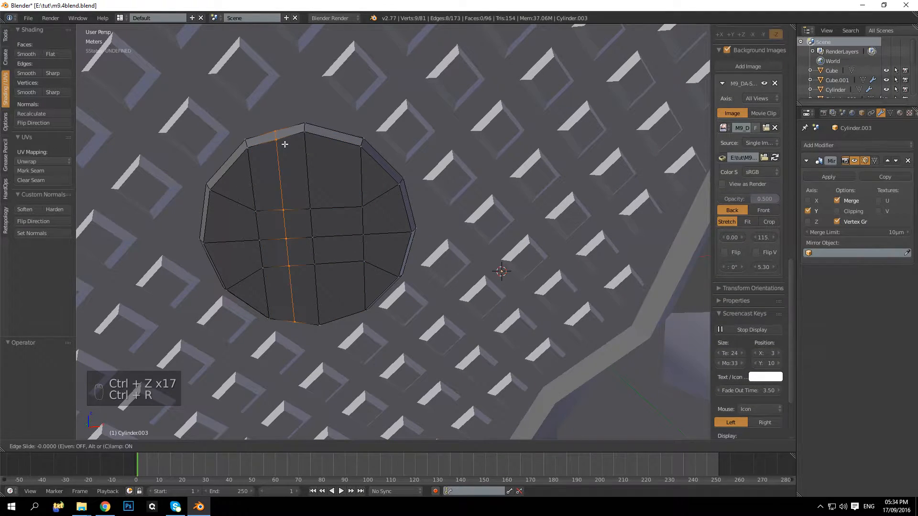
click(285, 145)
key(ctrl+r)
click(319, 135)
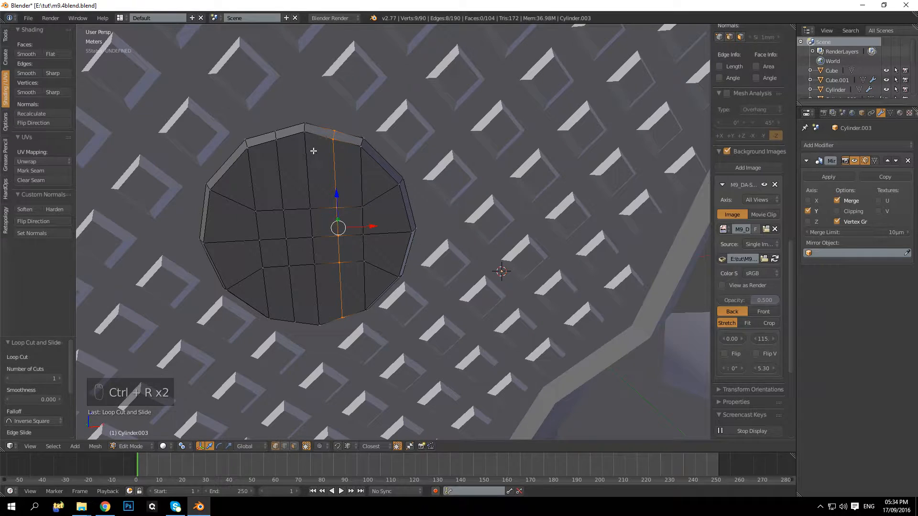
key(a)
Try adding two more vertical loop cuts next to the new ones inside the centre strip, and undo them
key(ctrl+r)
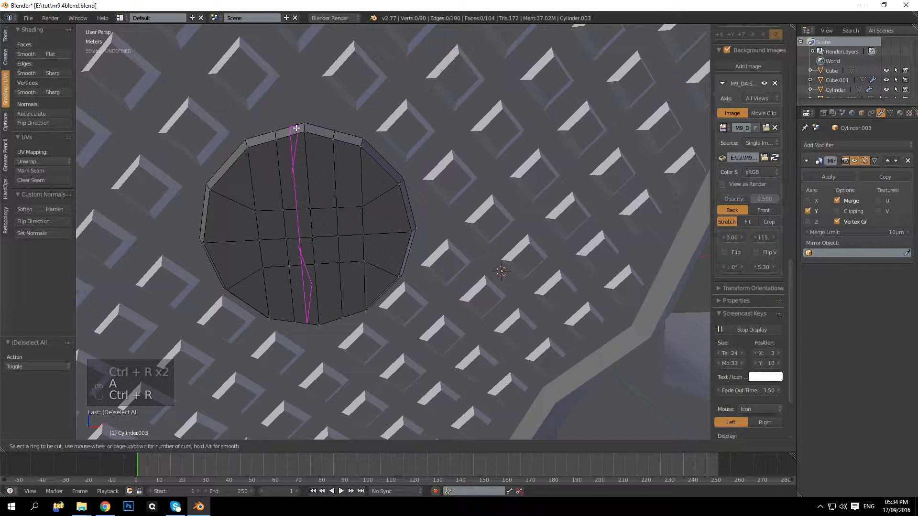
click(298, 129)
click(327, 132)
key(ctrl+r)
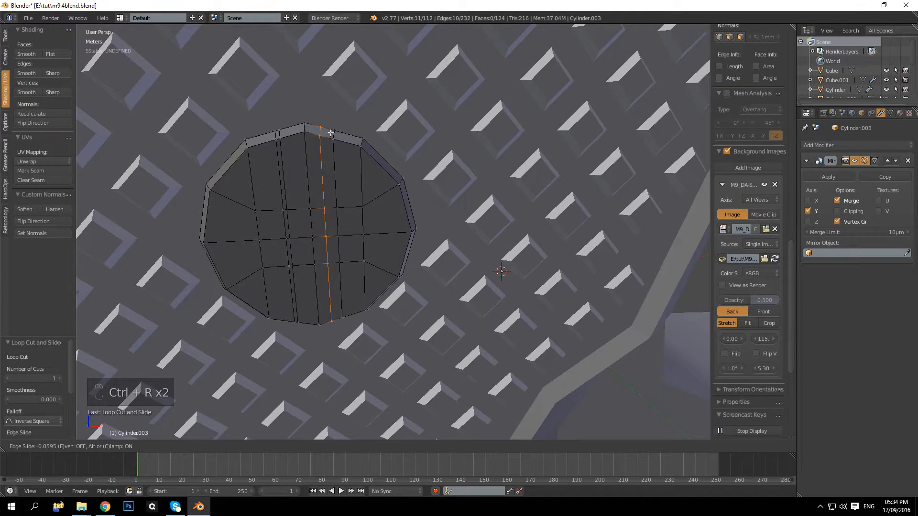
click(338, 135)
key(ctrl+z)
key(ctrl+z)
key(ctrl+z)
alt+right_click(334, 154)
key(a)
Delete the twelve triangular fan faces on the screw's hidden back side
click(284, 446)
middle_drag(327, 257, 463, 256)
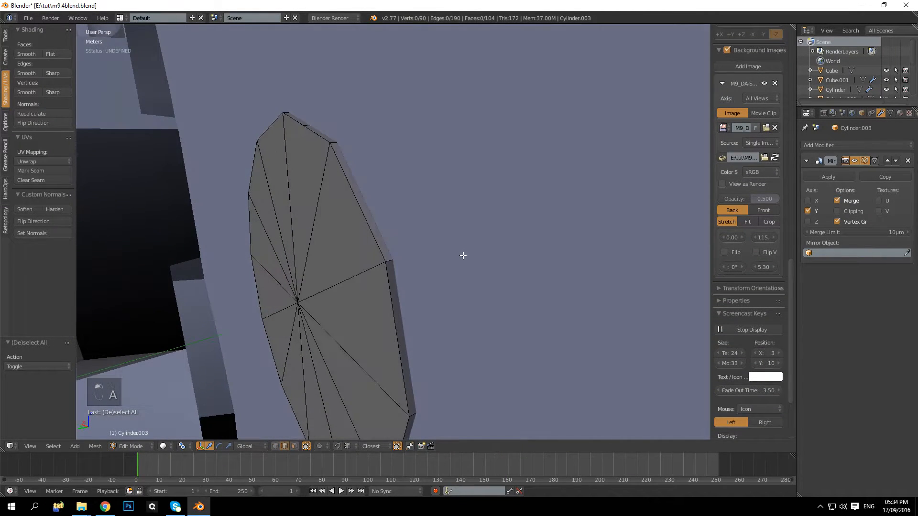
click(294, 446)
middle_drag(281, 317, 332, 267)
key(c)
click(367, 224)
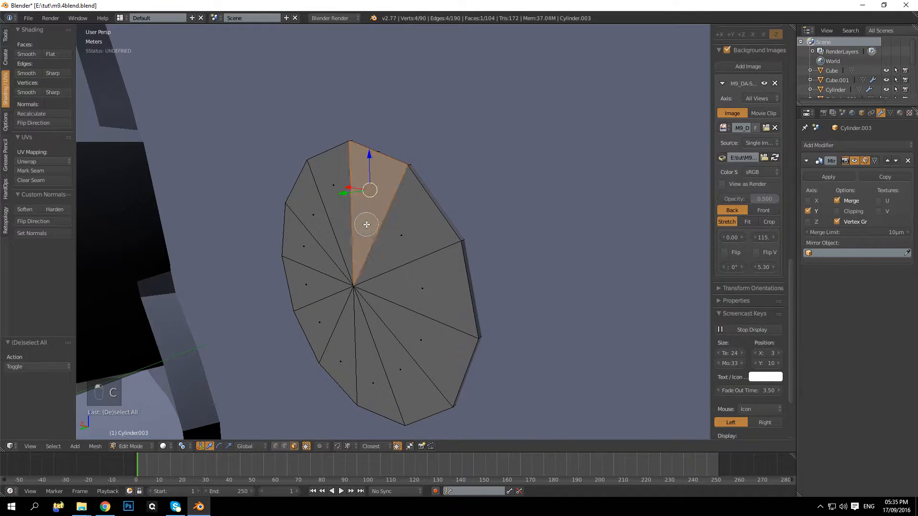
drag(366, 224, 382, 289)
key(Delete)
click(381, 296)
middle_drag(455, 264, 306, 267)
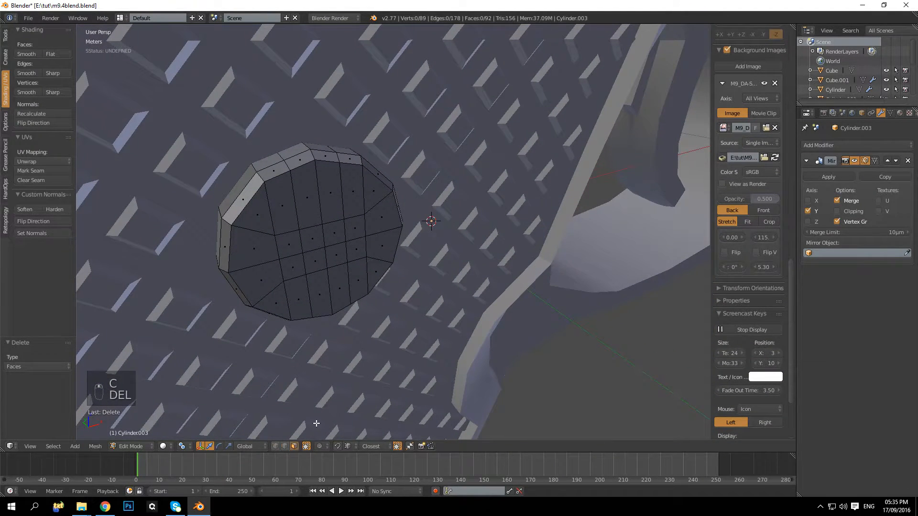
Bevel the two vertical edge loops beside the cap's centre line into narrow strips
click(287, 446)
alt+shift+click(338, 183)
key(ctrl+b)
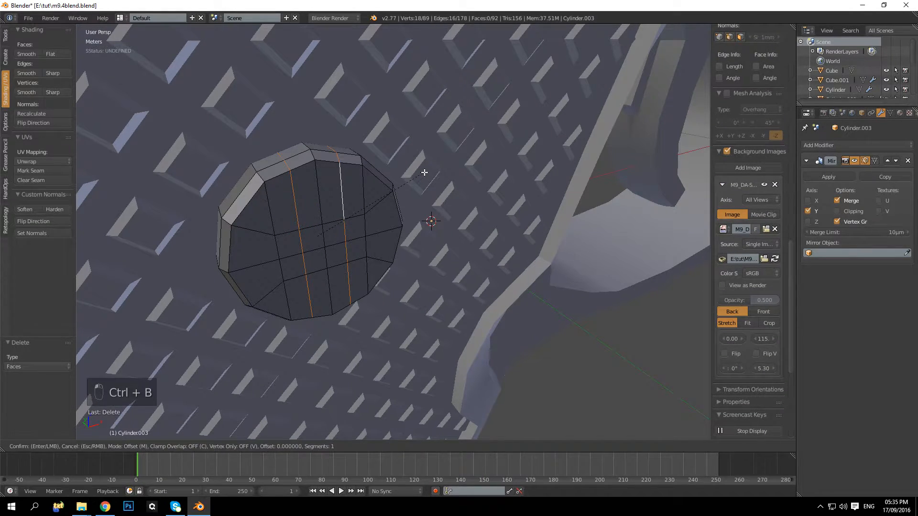
click(432, 167)
key(a)
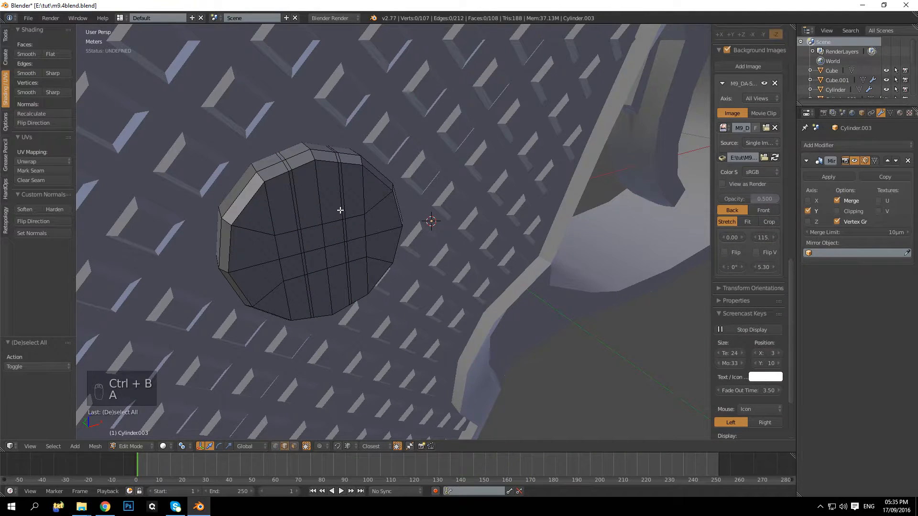
Select the eight cap faces between the bevelled strips and sink them about 3.8 mm along Y as the slot
right_click(306, 181)
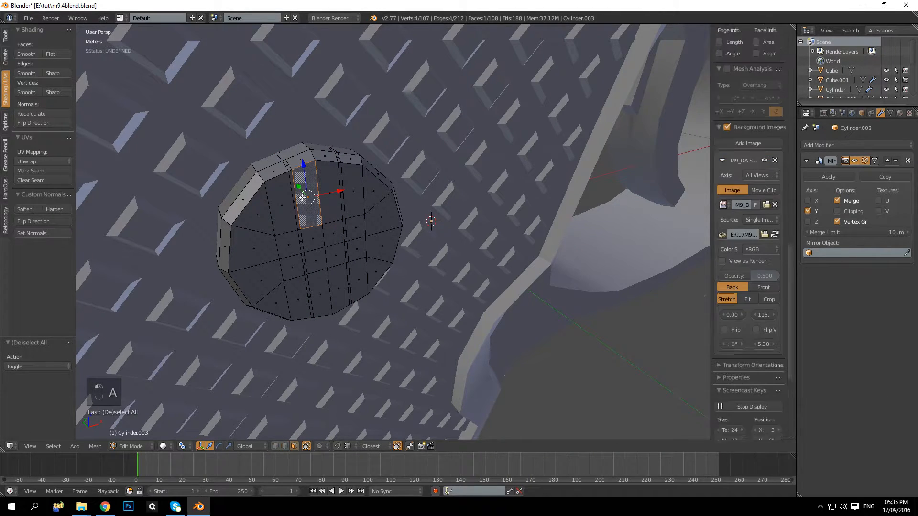
ctrl+right_click(335, 287)
ctrl+right_click(336, 182)
middle_drag(335, 181, 325, 261)
key(g)
key(y)
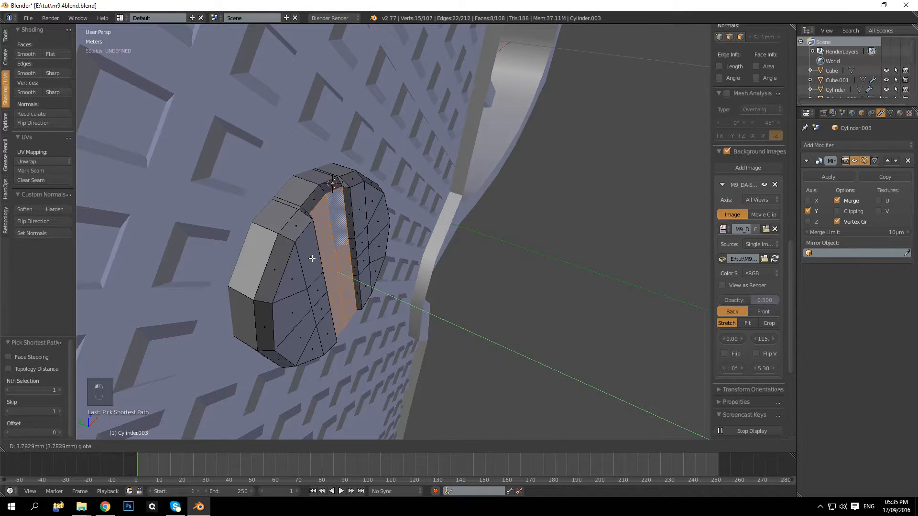
click(312, 258)
key(a)
Apply smooth shading to all of the screw's faces and enable Auto Smooth at 30° for its mesh
middle_drag(334, 258, 362, 225)
scroll(386, 250, up, 2)
key(Tab)
key(Tab)
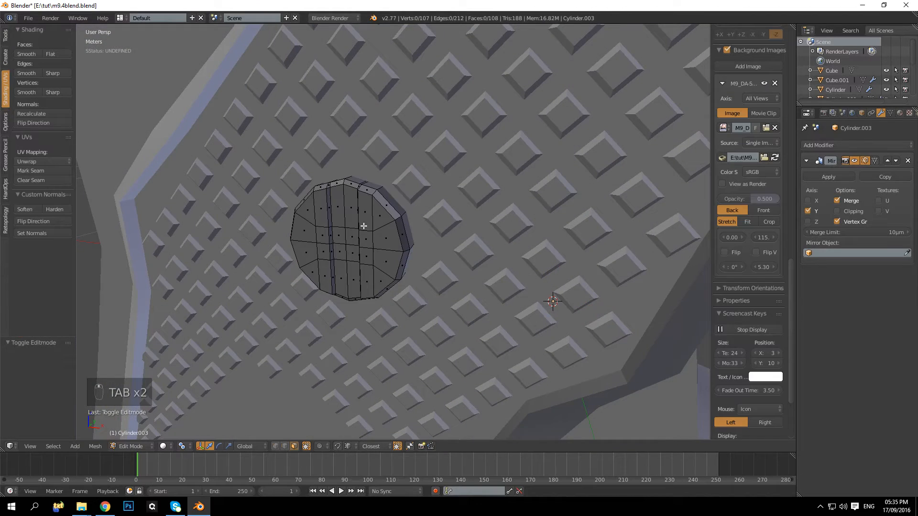
key(a)
key(a)
key(a)
click(33, 56)
key(Tab)
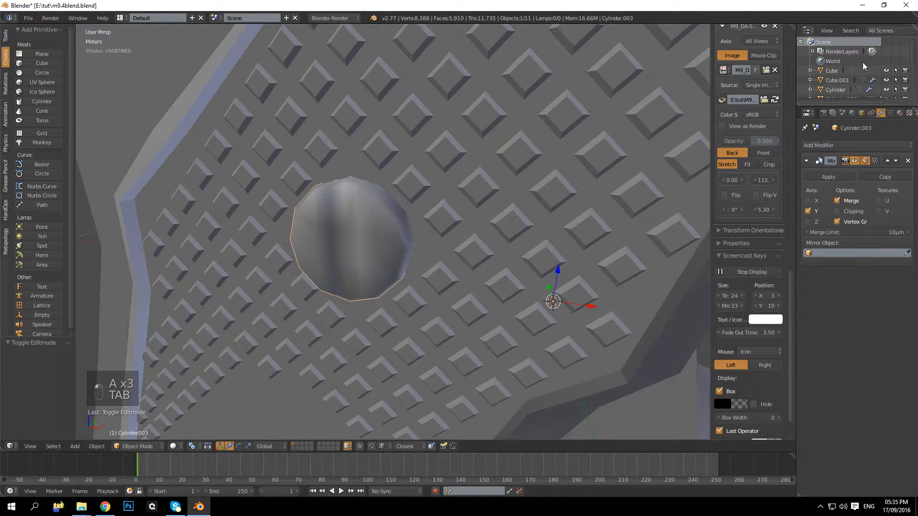
click(889, 114)
click(818, 176)
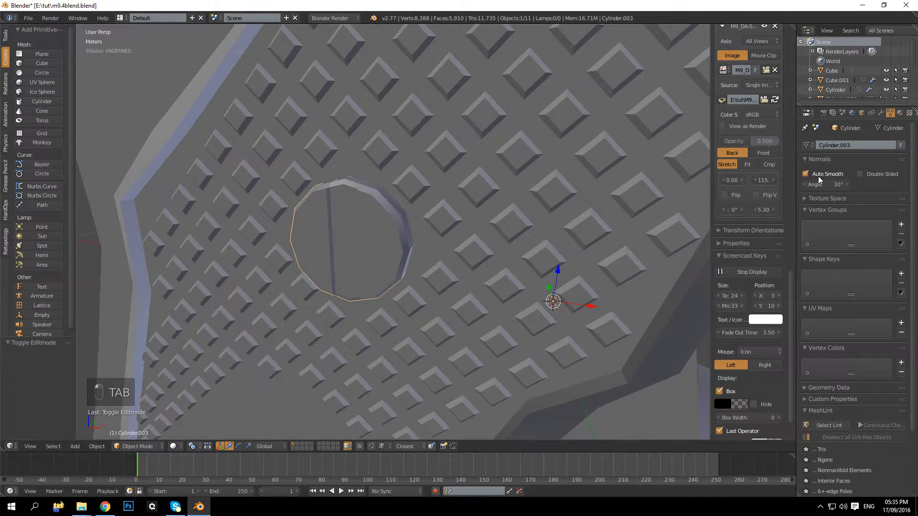
Inspect the smooth-shaded slotted screw from the side and return to editing its mesh with nothing selected
scroll(493, 169, down, 3)
mouse_move(493, 169)
middle_down()
mouse_move(451, 173)
mouse_move(395, 159)
middle_up()
scroll(451, 173, up, 5)
key(Tab)
key(a)
key(a)
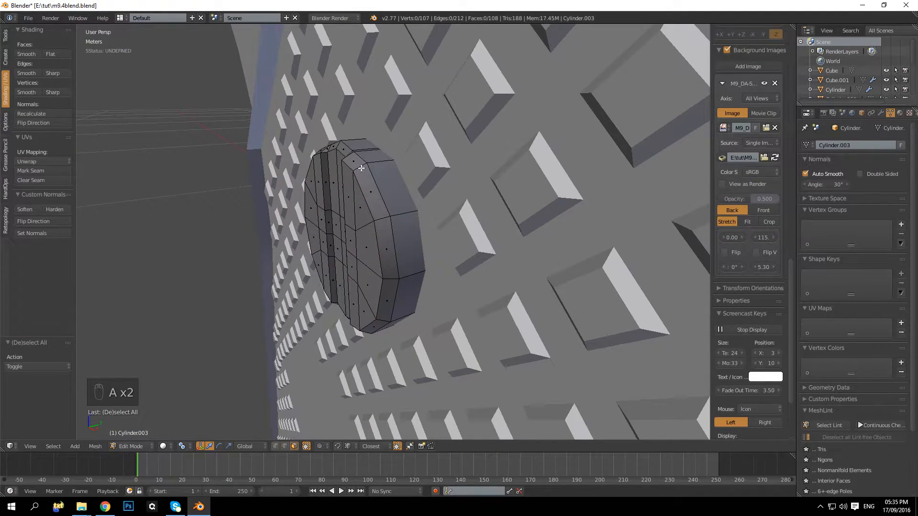
Try to bevel the edge loop running around the side of the upper screw's rim with a single segment
middle_drag(358, 169, 424, 167)
right_click(378, 190)
key(a)
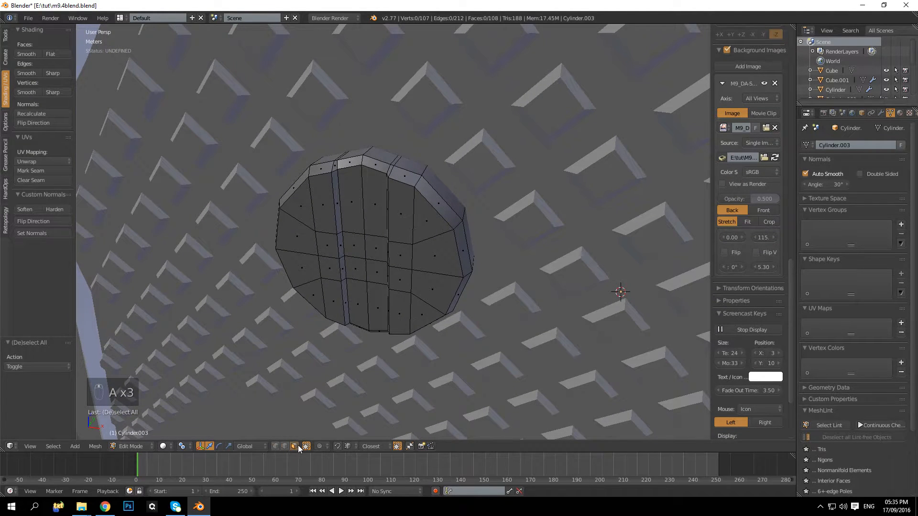
middle_drag(405, 273, 404, 139)
alt+right_click(399, 173)
key(ctrl+b)
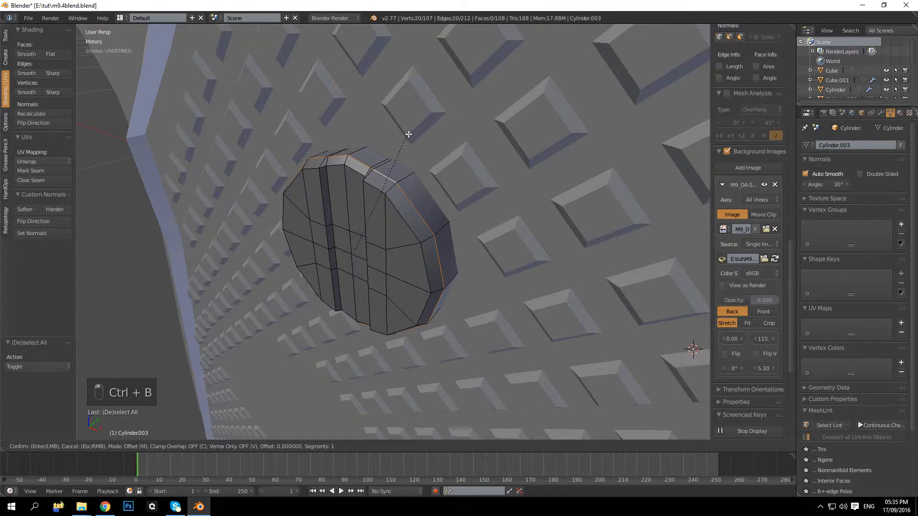
click(413, 129)
key(Tab)
Check the bevelled rim in both modes and undo the single-segment bevel
middle_drag(408, 137, 391, 132)
key(Tab)
key(Tab)
key(Tab)
key(Tab)
key(ctrl+z)
key(ctrl+z)
key(ctrl+z)
key(ctrl+z)
Try to bevel the edge loop around the screw's front face with two segments
middle_drag(375, 154, 377, 189)
key(a)
alt+right_click(376, 189)
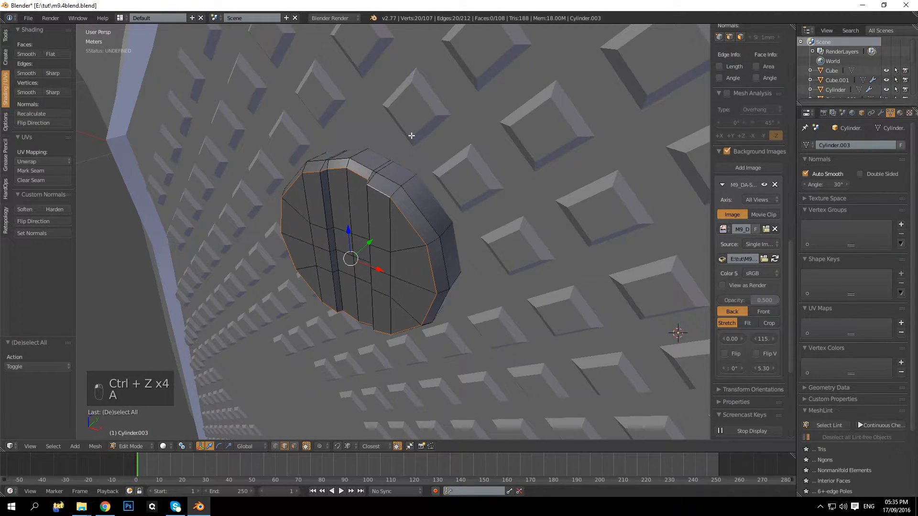
key(ctrl+b)
scroll(418, 133, up, 1)
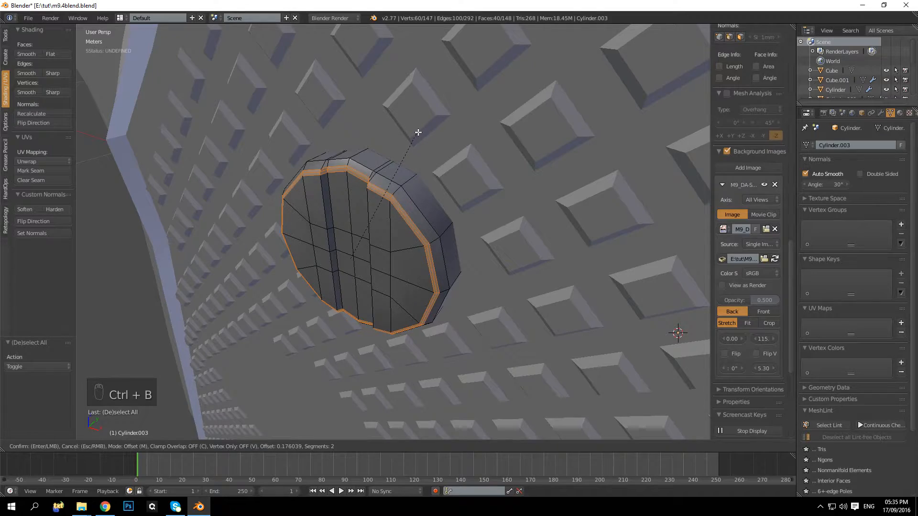
click(418, 133)
key(Tab)
key(Tab)
Inspect the rounded screw edge and undo the two-segment bevel
middle_drag(429, 137, 614, 170)
key(ctrl+z)
key(ctrl+z)
key(ctrl+z)
Try a level 2 Subdivision Surface on the screws and remove both that modifier and the Mirror modifier
key(Tab)
key(ctrl+2)
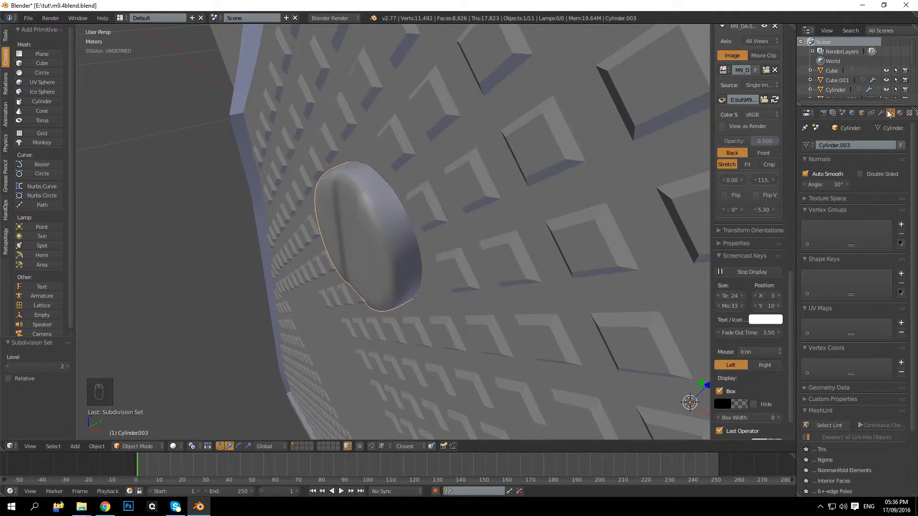
click(882, 112)
click(907, 161)
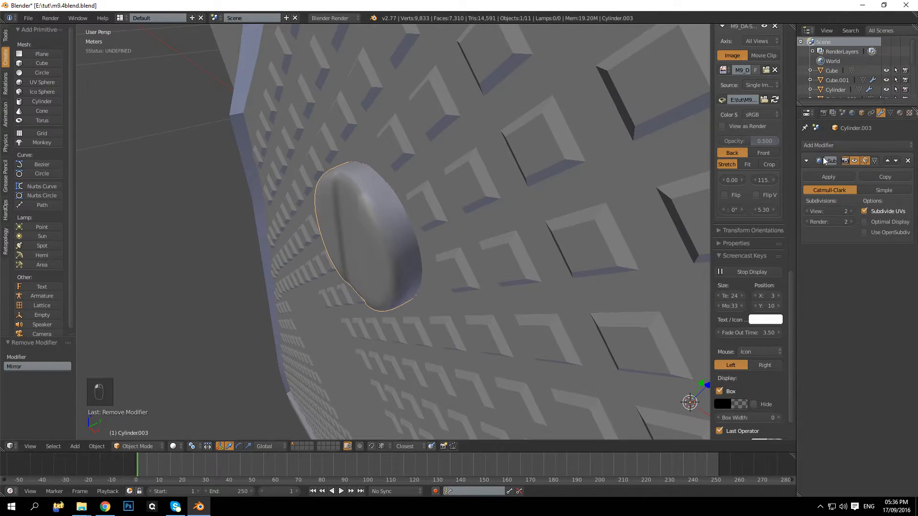
click(909, 160)
middle_drag(261, 279, 323, 233)
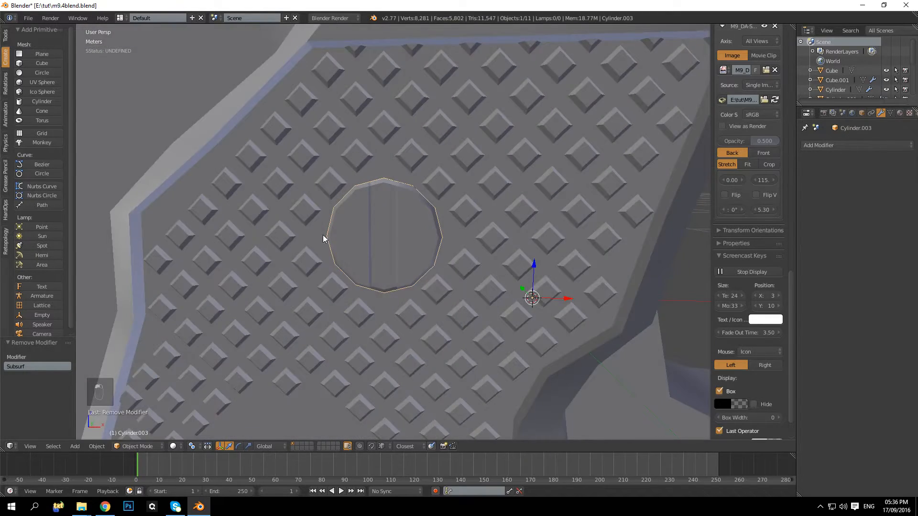
Delete the faces of the plain lower grip screw in the front orthographic wireframe view
scroll(321, 243, down, 7)
key(KP_1)
key(KP_5)
key(Tab)
key(Tab)
key(z)
shift+middle_drag(335, 316, 363, 165)
key(Tab)
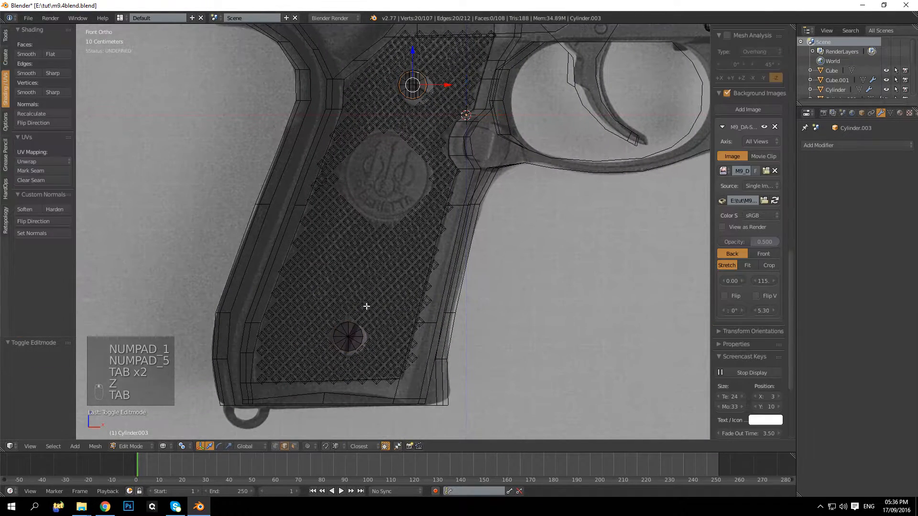
key(q)
key(a)
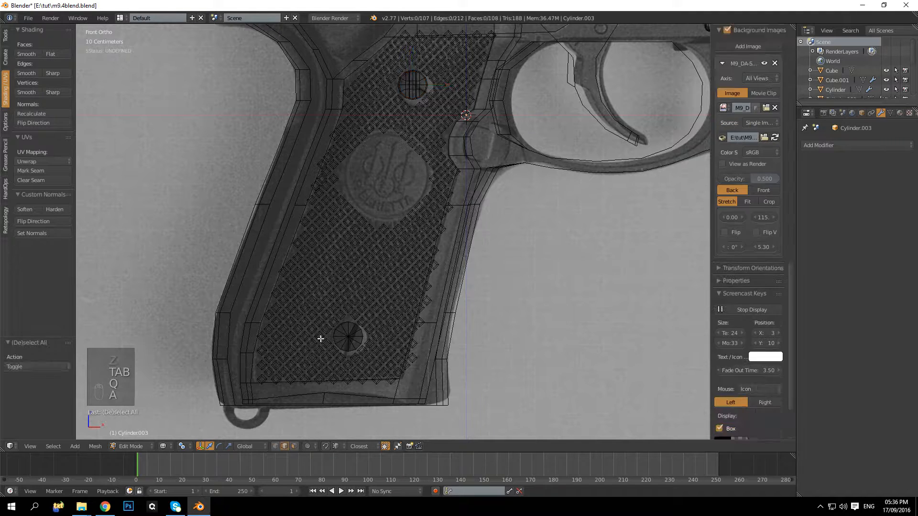
key(b)
drag(254, 263, 356, 352)
key(Delete)
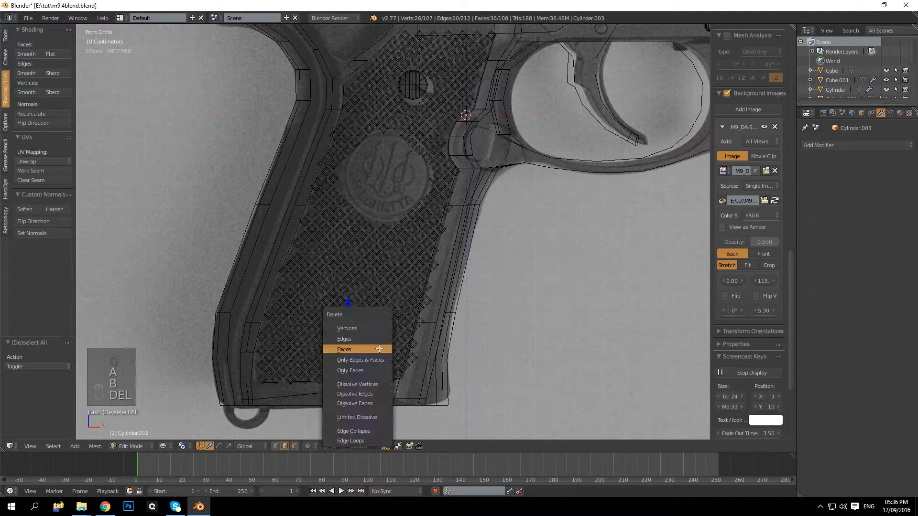
click(353, 348)
Duplicate the slotted upper screw and place the copy over the lower screw in the reference, about -28 cm in X and -1.1 m in Z
key(b)
drag(396, 67, 431, 103)
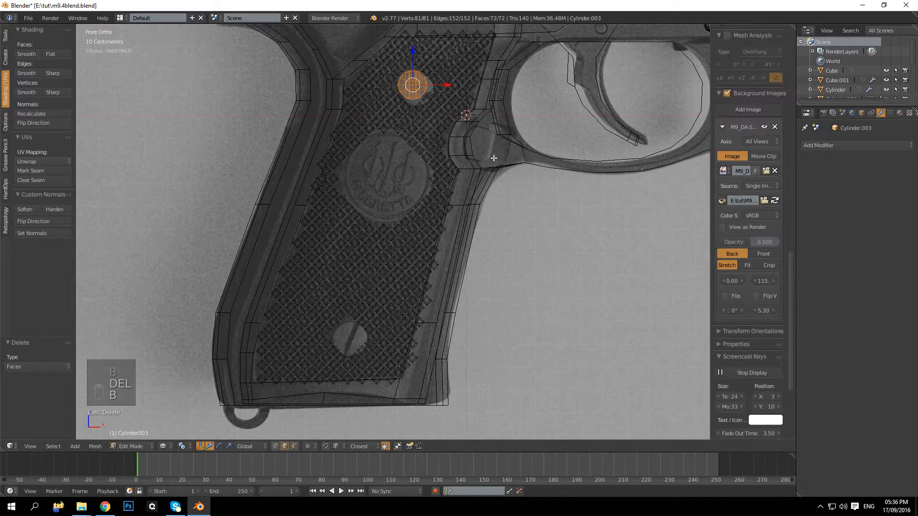
key(shift+d)
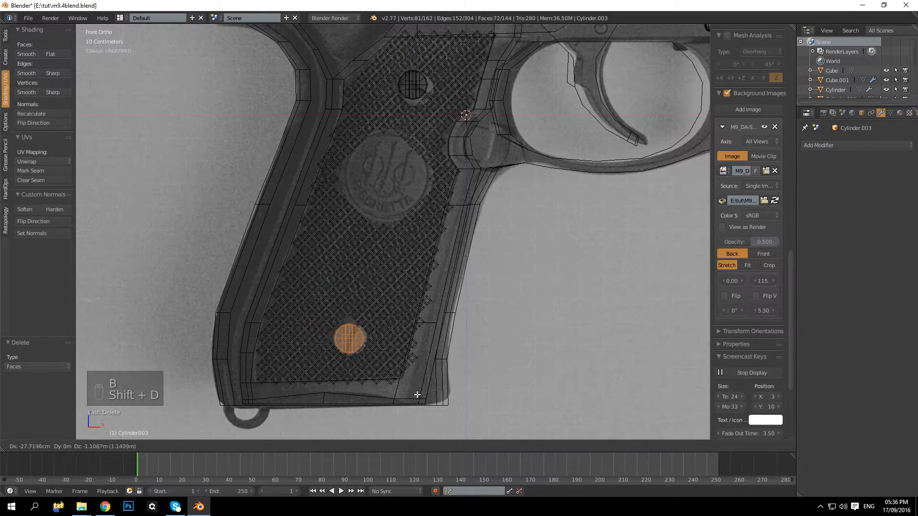
click(417, 389)
key(KP_5)
key(z)
key(a)
key(Tab)
mouse_move(509, 326)
middle_down()
mouse_move(411, 335)
mouse_move(386, 319)
mouse_move(317, 324)
mouse_move(492, 324)
middle_up()
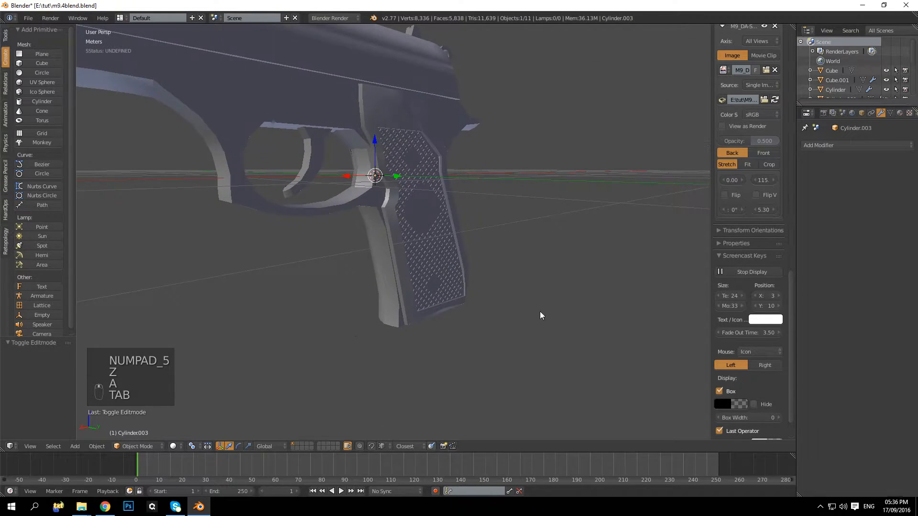
Add a Mirror modifier to the screws, mirroring along Y only instead of X
click(892, 112)
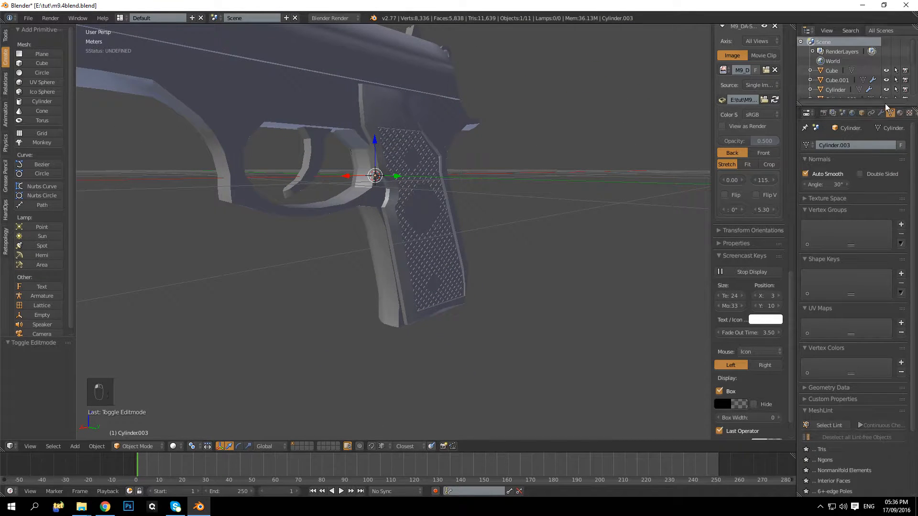
click(881, 113)
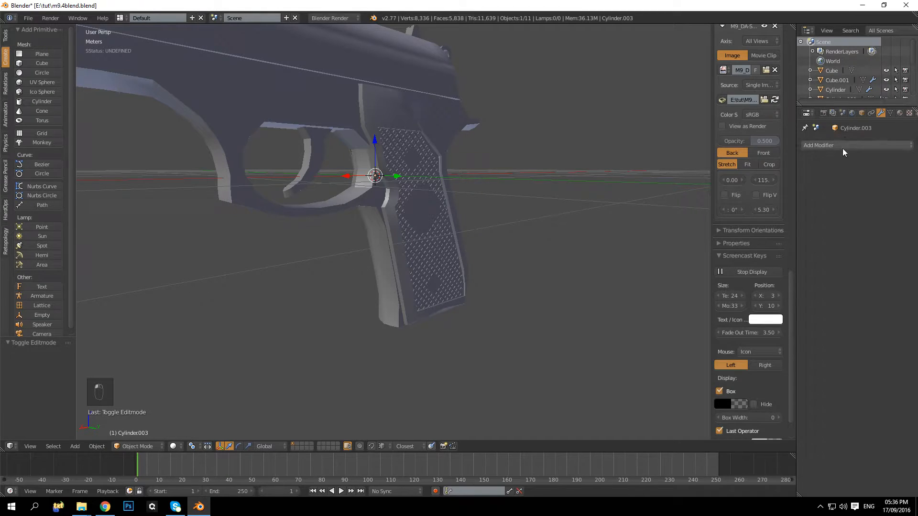
click(844, 145)
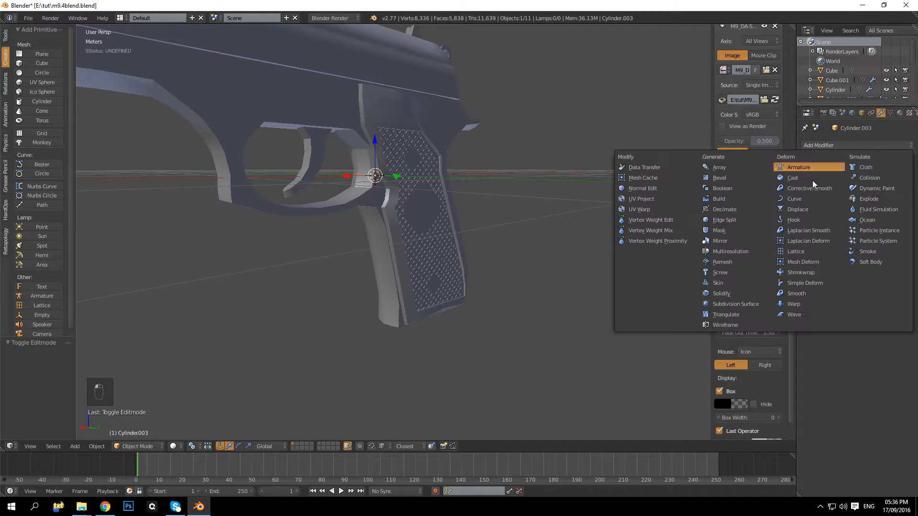
click(721, 242)
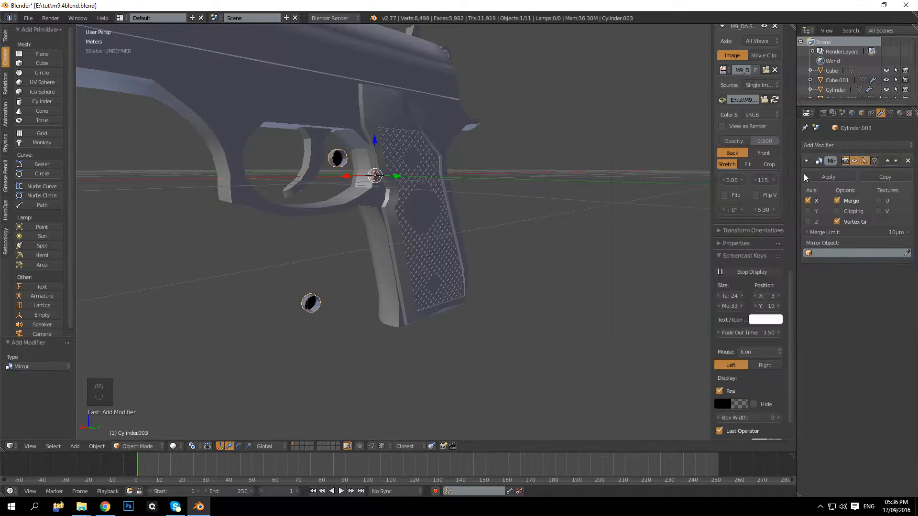
click(813, 201)
click(808, 211)
scroll(748, 214, up, 4)
middle_drag(748, 213, 412, 221)
Select both grip screws' geometry and move it slightly along Y to sit closer to the grip surface
key(a)
key(a)
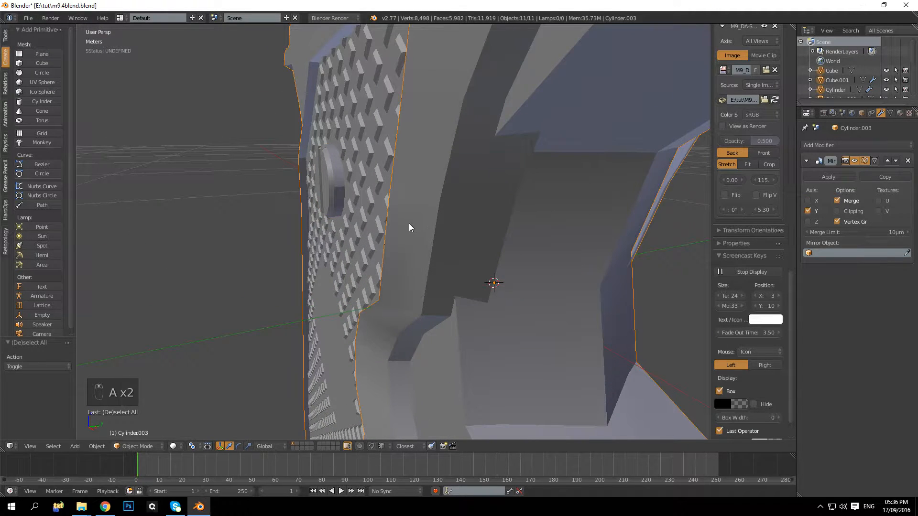
key(a)
right_click(319, 167)
key(Tab)
middle_drag(319, 168, 381, 229)
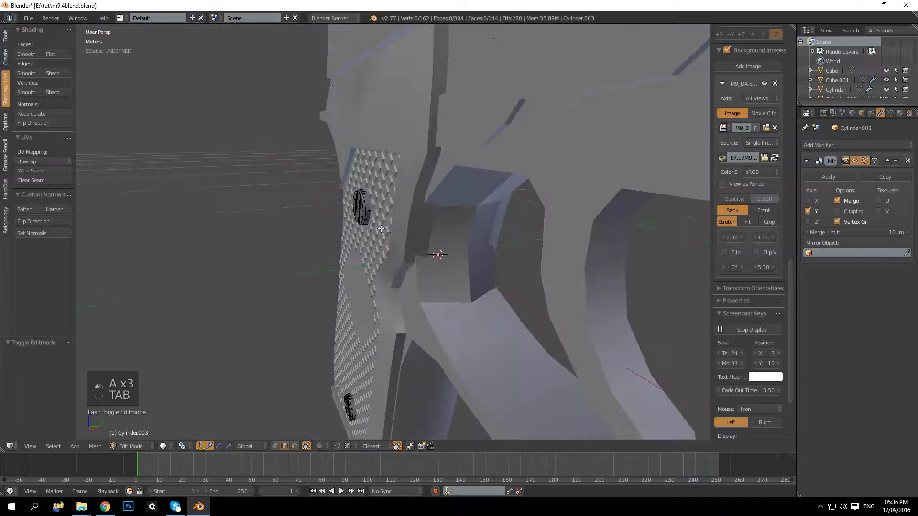
key(a)
key(a)
drag(385, 316, 391, 318)
key(Tab)
middle_drag(361, 269, 381, 255)
key(a)
Scale both screws down along Y to make them thinner and nudge them along Y on the grip surface
scroll(365, 241, up, 4)
key(Tab)
scroll(381, 255, up, 4)
scroll(334, 273, up, 2)
scroll(330, 267, down, 4)
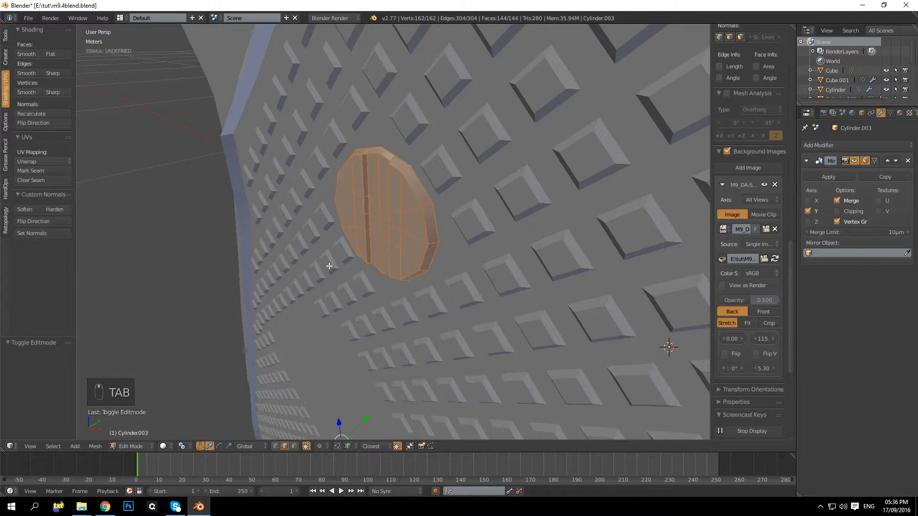
key(s)
key(y)
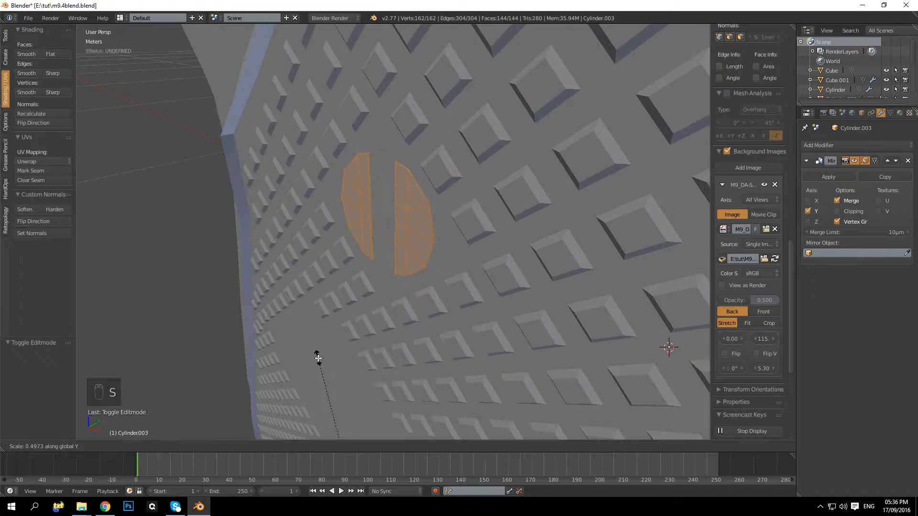
click(322, 376)
scroll(367, 298, down, 4)
drag(388, 341, 387, 345)
key(Tab)
mouse_move(375, 284)
middle_down()
mouse_move(433, 257)
mouse_move(456, 223)
mouse_move(343, 151)
mouse_move(346, 162)
mouse_move(411, 187)
mouse_move(403, 199)
middle_up()
scroll(433, 249, down, 4)
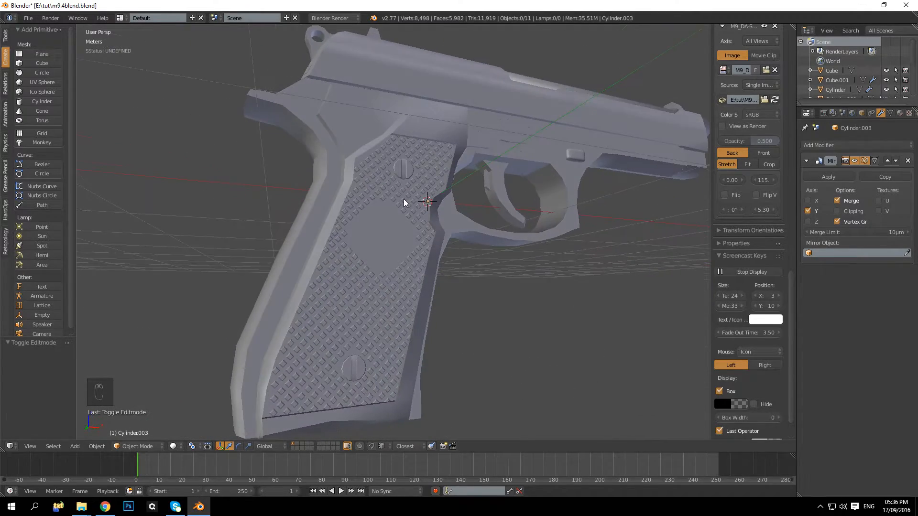
Select the lower screw in the front wireframe view and rotate it about -49° around Y to match the reference's slot angle
key(KP_1)
key(KP_5)
key(z)
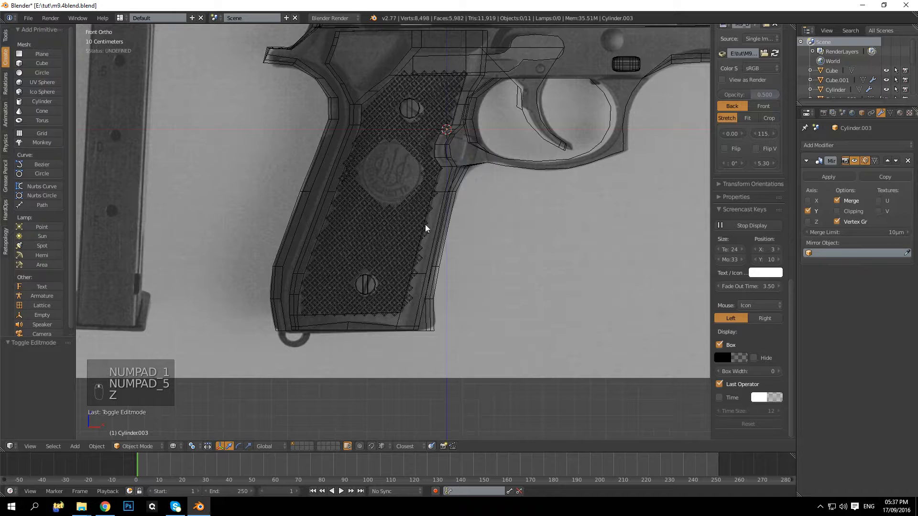
key(Tab)
key(z)
key(a)
key(a)
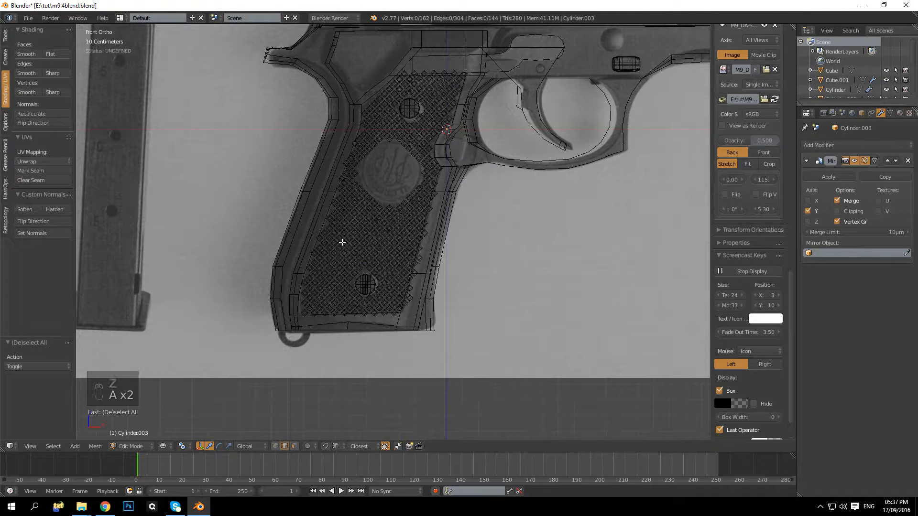
key(n)
key(n)
key(b)
key(b)
drag(359, 245, 416, 340)
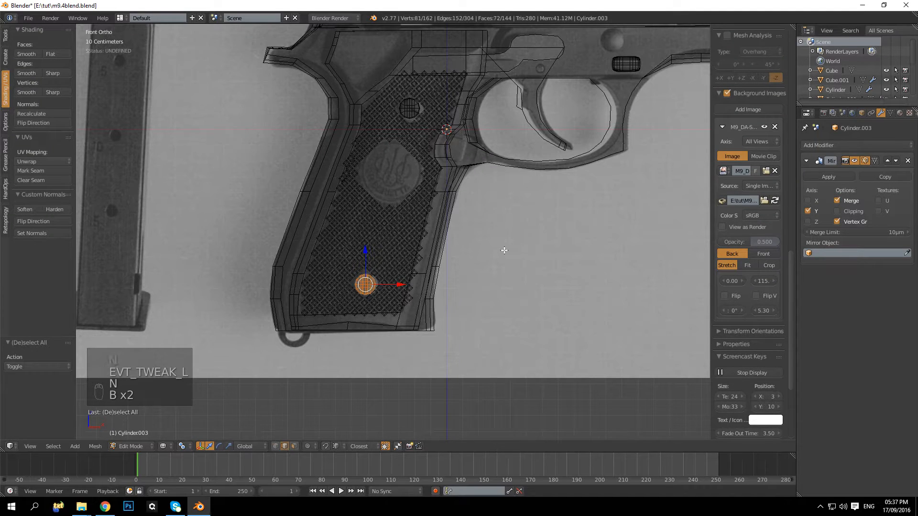
key(r)
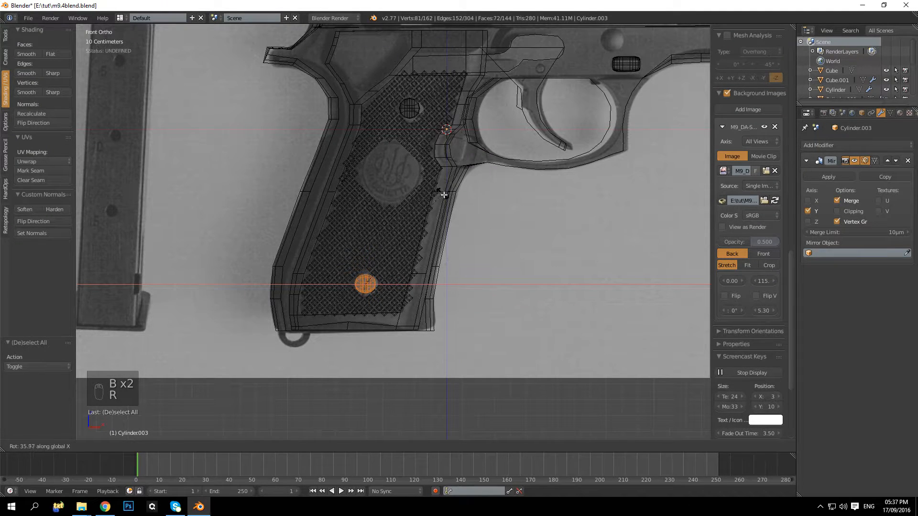
key(y)
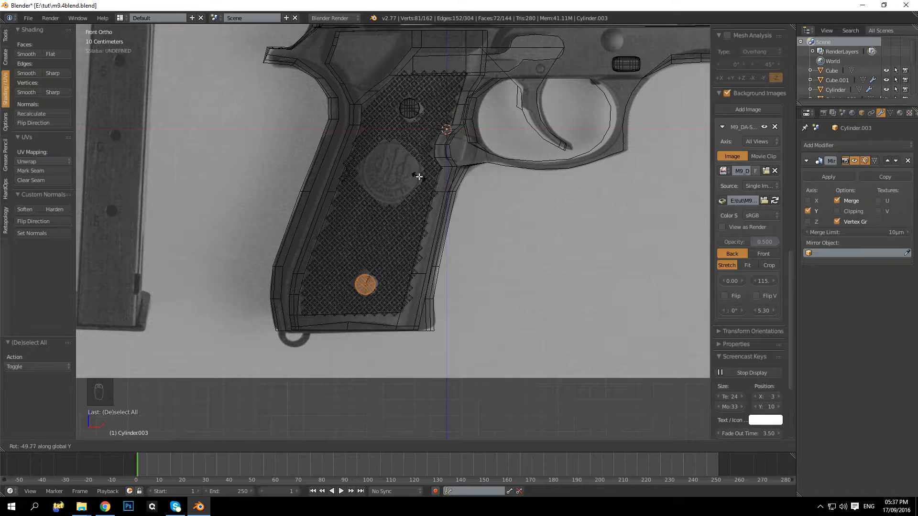
click(419, 177)
key(a)
key(KP_5)
key(z)
key(Tab)
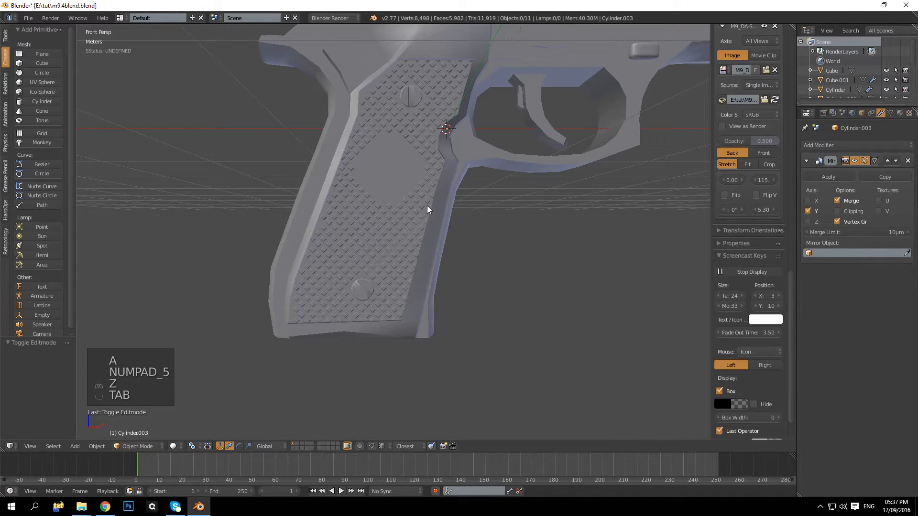
Examine the screws on the grip from several angles and compare the whole pistol with the front reference in wireframe
middle_drag(427, 210, 367, 213)
middle_drag(454, 231, 397, 252)
key(KP_1)
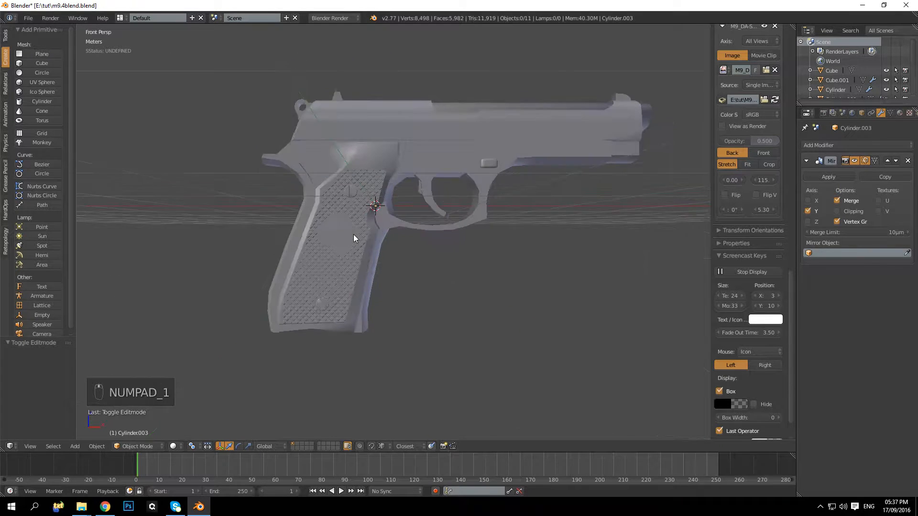
key(KP_5)
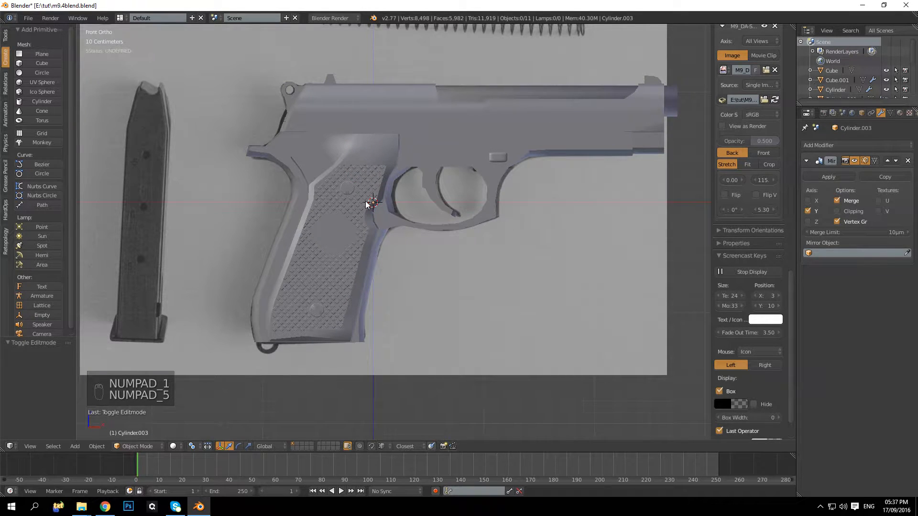
key(z)
scroll(748, 239, down, 3)
shift+middle_drag(458, 178, 413, 233)
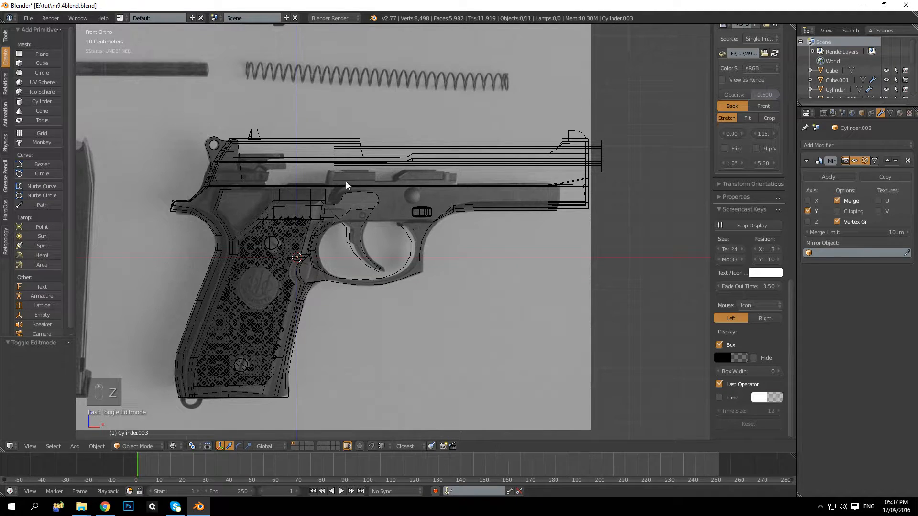
Add a 12-vertex cylinder of 1 m radius and 2 m depth with triangle fan caps to the screw mesh
key(Tab)
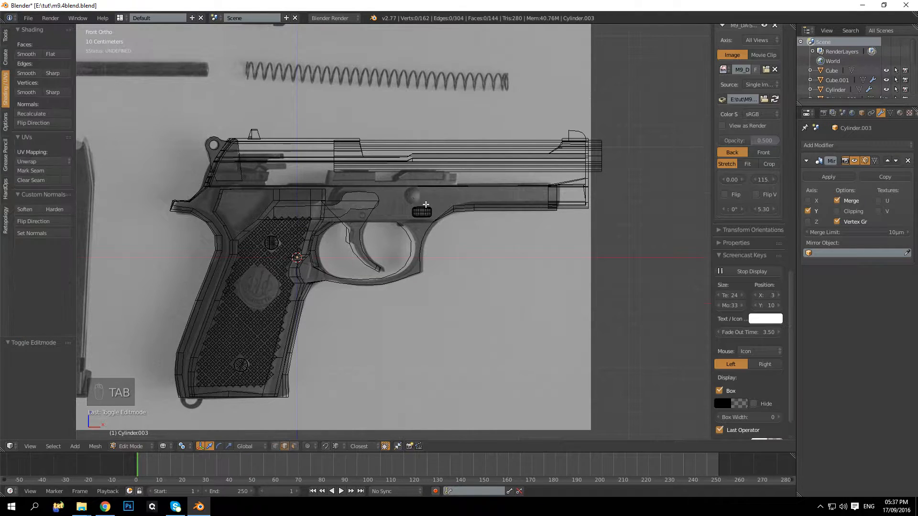
key(a)
key(a)
key(a)
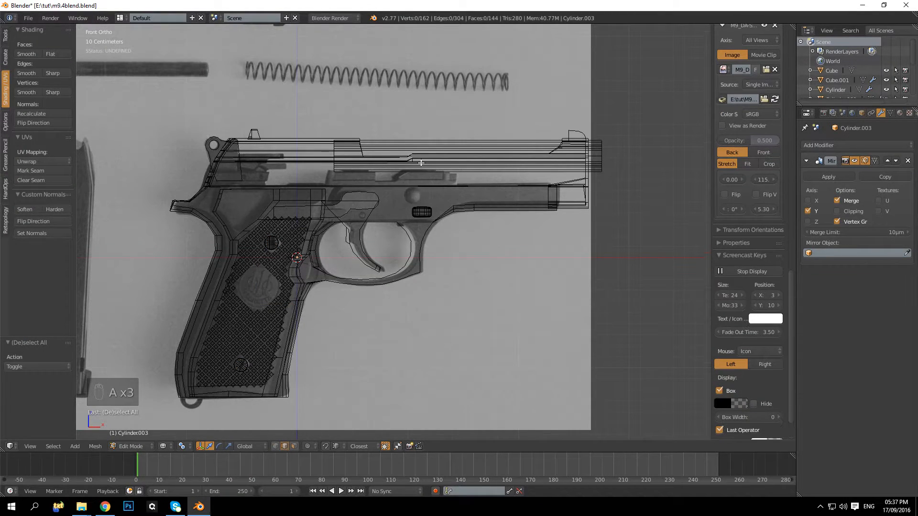
click(5, 57)
click(27, 102)
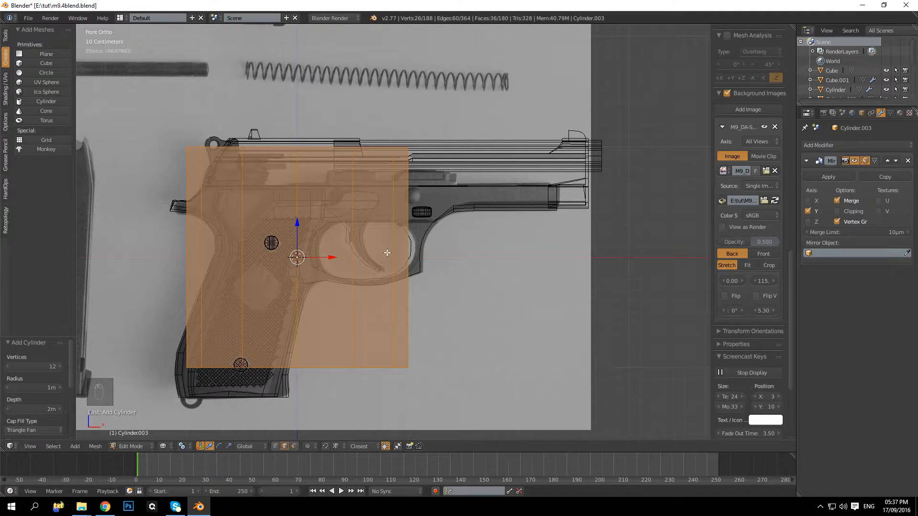
key(Tab)
key(Tab)
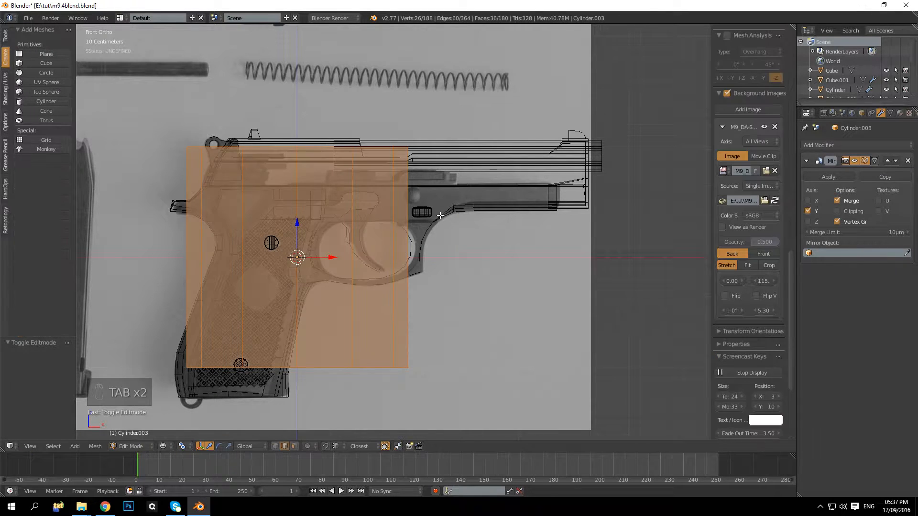
Rotate the newly added cylinder 90° around X so its cap faces the front view
text(r90)
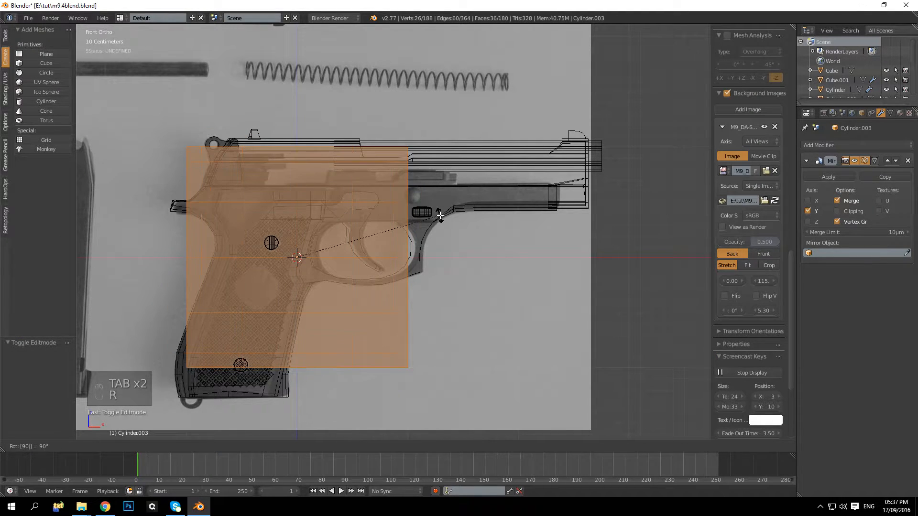
text(x)
key(Return)
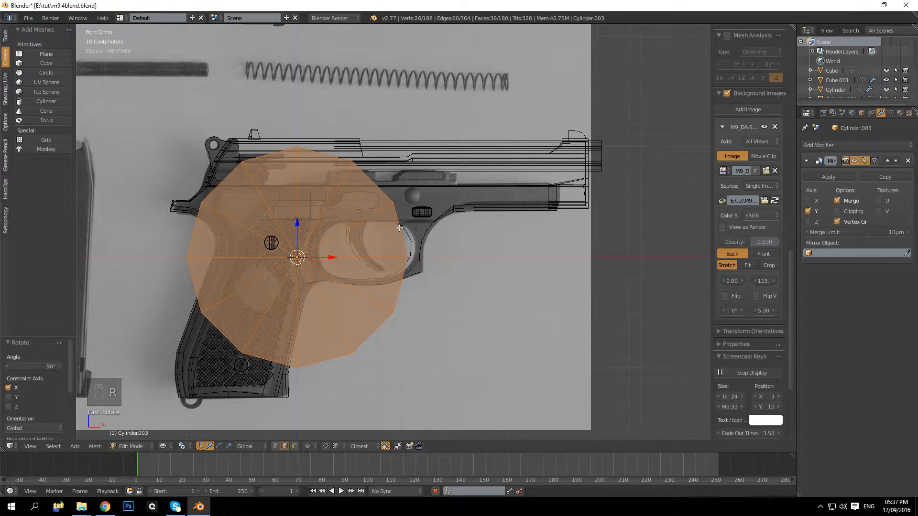
Move the cylinder onto the reference's round frame detail above the rounded rectangular button and scale it down to match
drag(335, 262, 423, 163)
key(s)
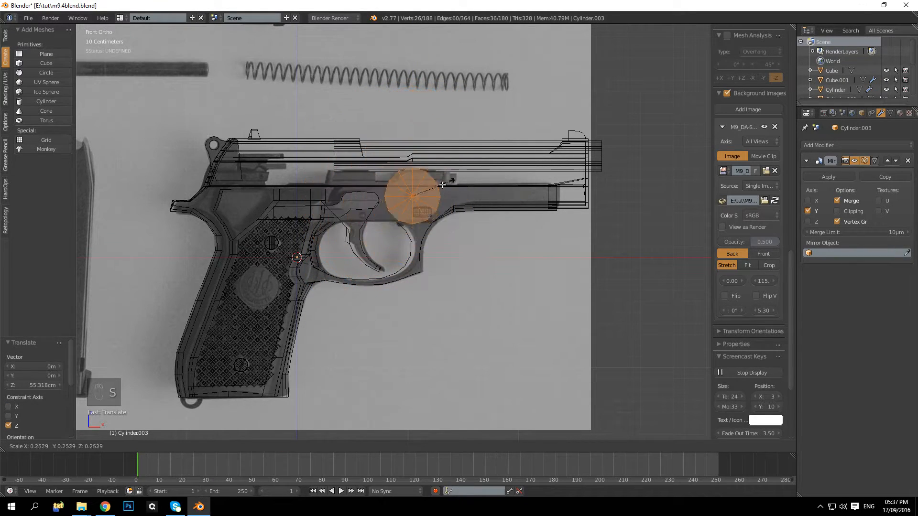
scroll(423, 192, up, 10)
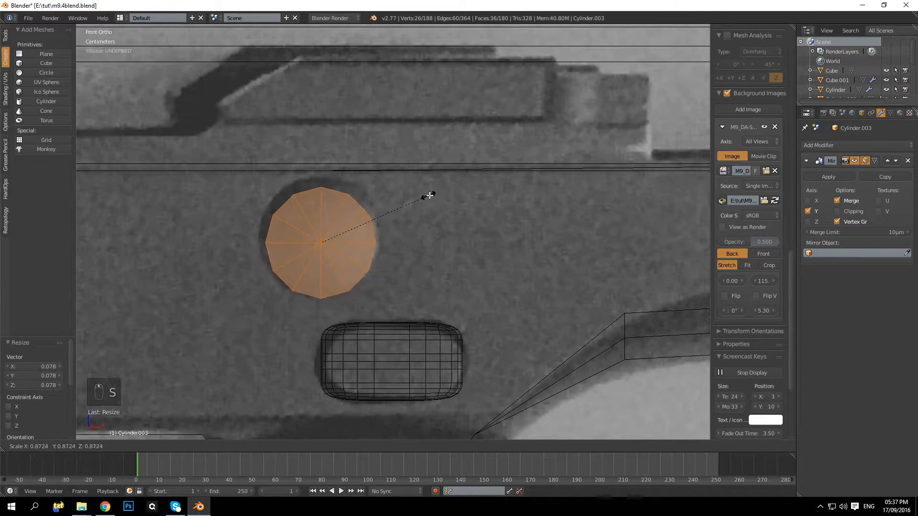
click(437, 195)
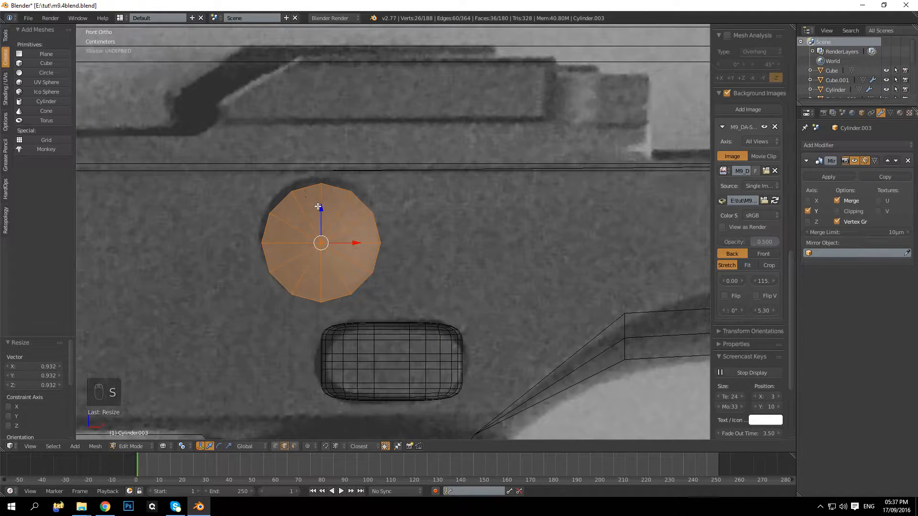
drag(318, 206, 320, 204)
Delete the ring of side faces from the cylinder, keeping only its two round caps
key(KP_5)
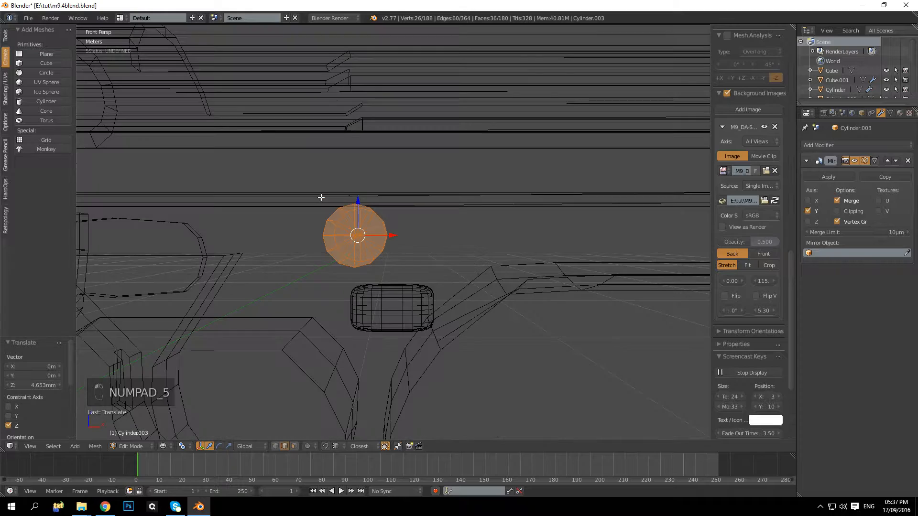
key(KP_3)
key(KP_5)
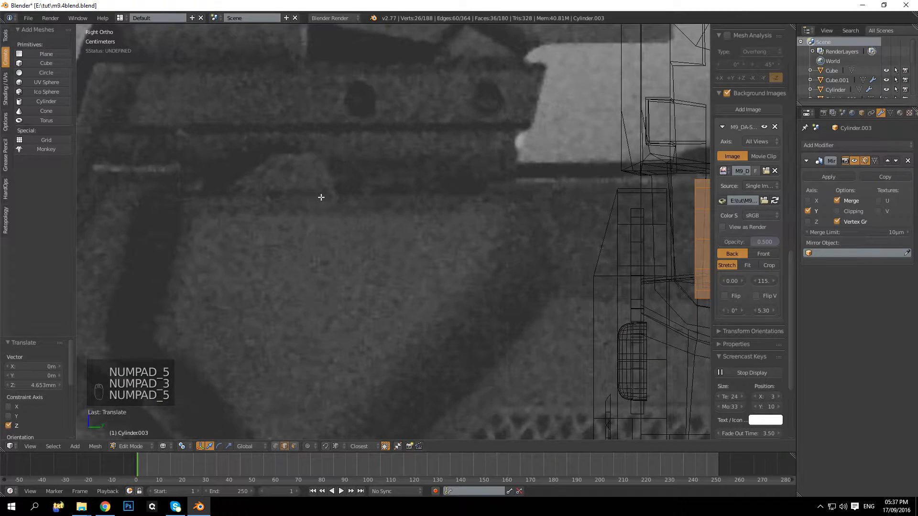
key(KP_5)
key(z)
mouse_move(333, 230)
middle_down()
mouse_move(360, 246)
mouse_move(221, 255)
middle_up()
key(KP_Decimal)
key(a)
key(a)
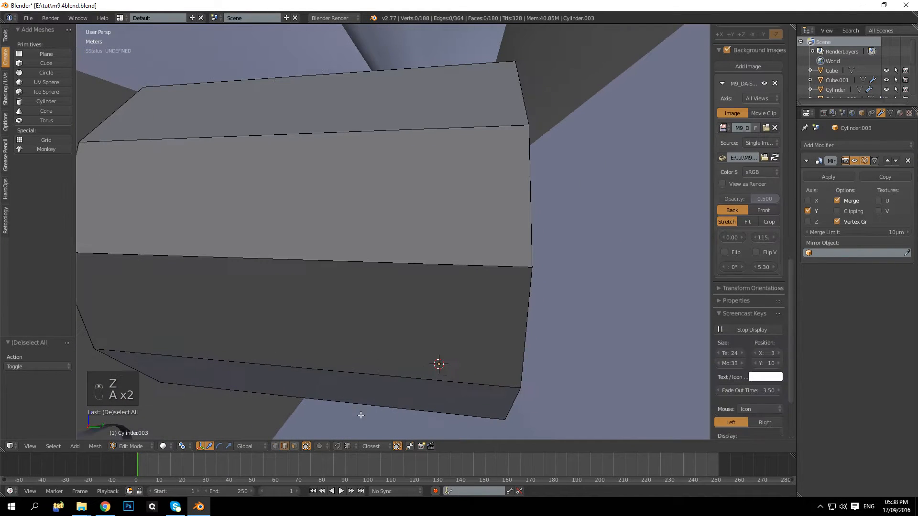
click(296, 446)
alt+right_click(359, 266)
middle_drag(444, 273, 402, 272)
middle_drag(449, 253, 416, 240)
key(Delete)
click(378, 236)
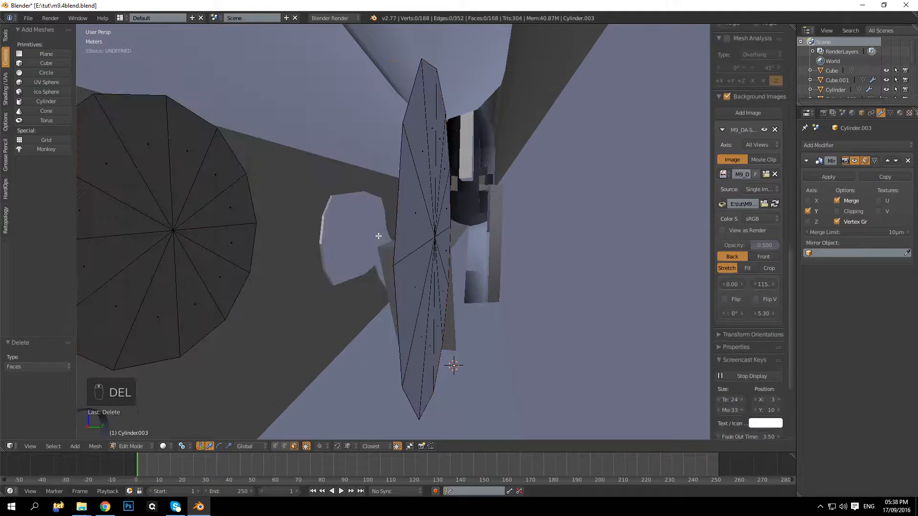
Delete one of the cylinder's two round caps
key(l)
key(l)
key(Delete)
click(414, 220)
middle_drag(414, 219, 429, 256)
scroll(285, 261, down, 5)
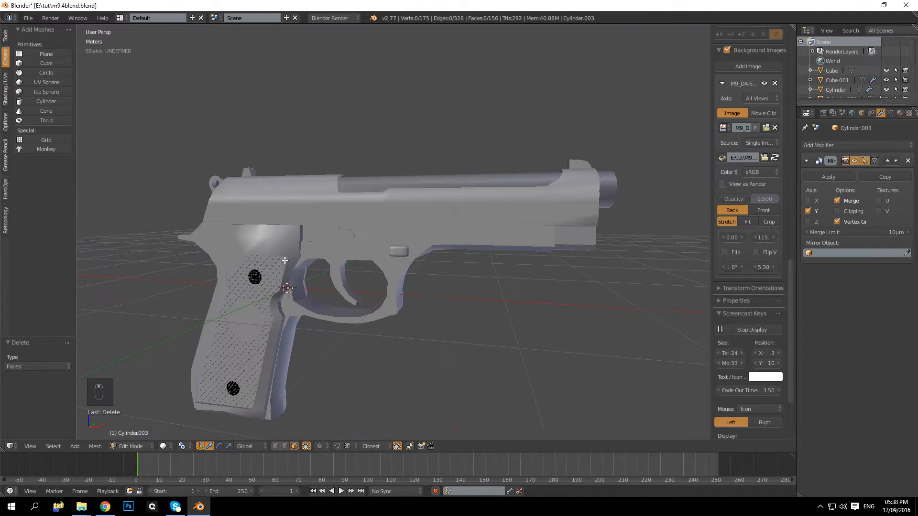
Try deleting all selected faces in the screw mesh, and check the pistol in Object Mode
scroll(285, 260, up, 3)
middle_drag(285, 261, 237, 260)
scroll(282, 266, up, 8)
middle_drag(301, 270, 320, 271)
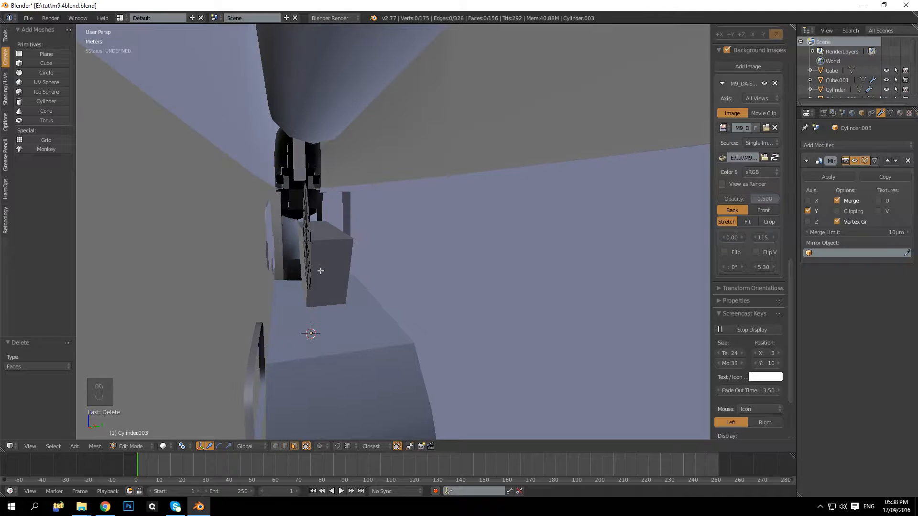
key(a)
key(Delete)
click(320, 260)
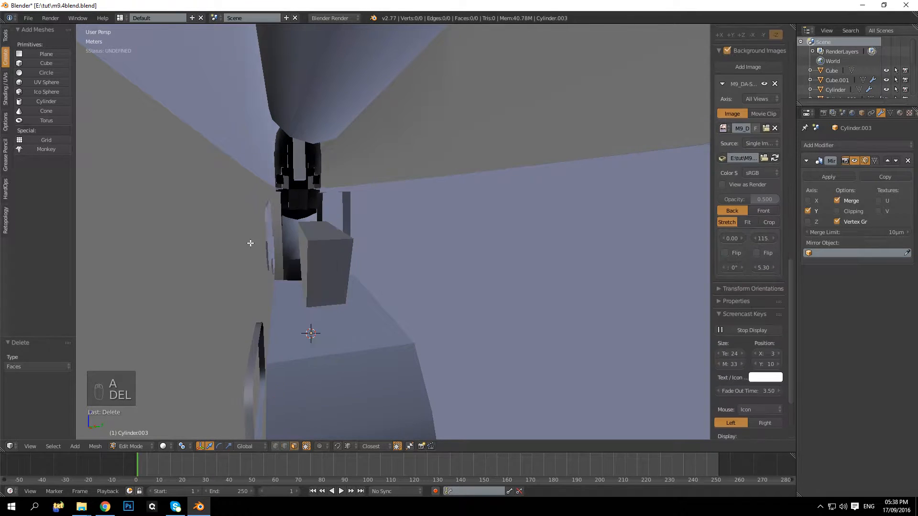
scroll(315, 243, down, 5)
middle_drag(316, 244, 301, 259)
key(Tab)
key(Tab)
key(Tab)
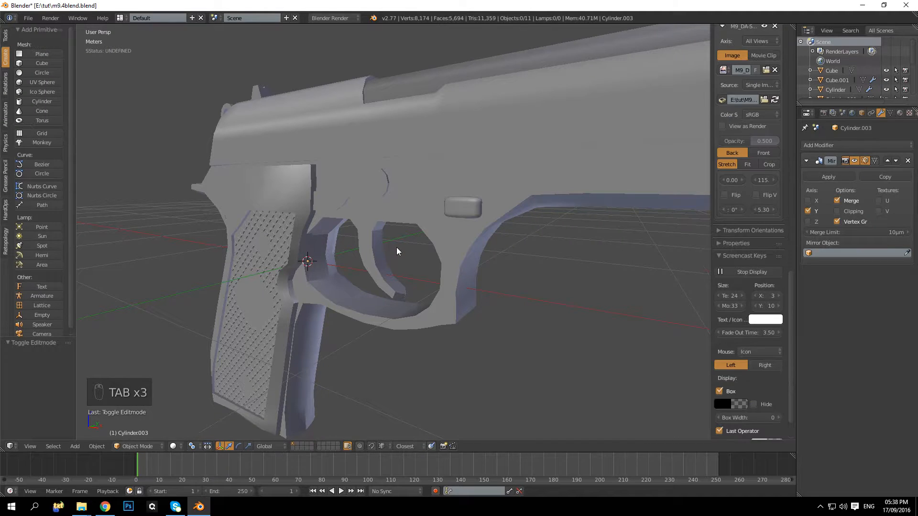
Undo back to the newly added cylinder, delete only its faces from the screw mesh, and return to Object Mode
key(ctrl+z)
key(ctrl+z)
key(ctrl+z)
middle_drag(396, 247, 434, 255)
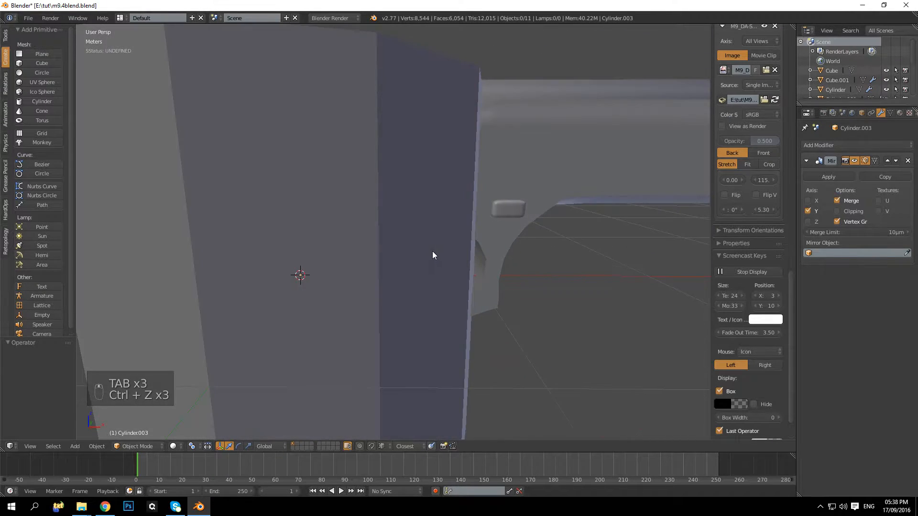
key(Tab)
key(Delete)
click(373, 248)
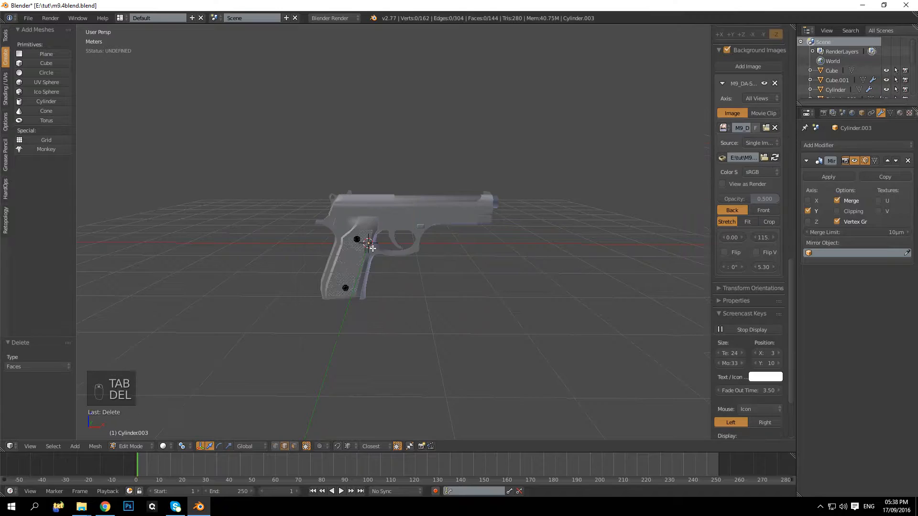
scroll(372, 249, up, 7)
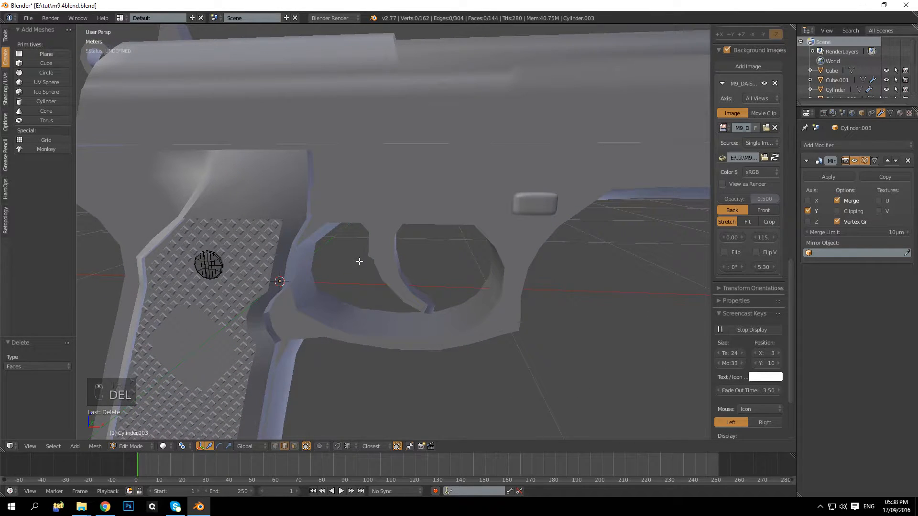
key(Tab)
scroll(359, 261, down, 5)
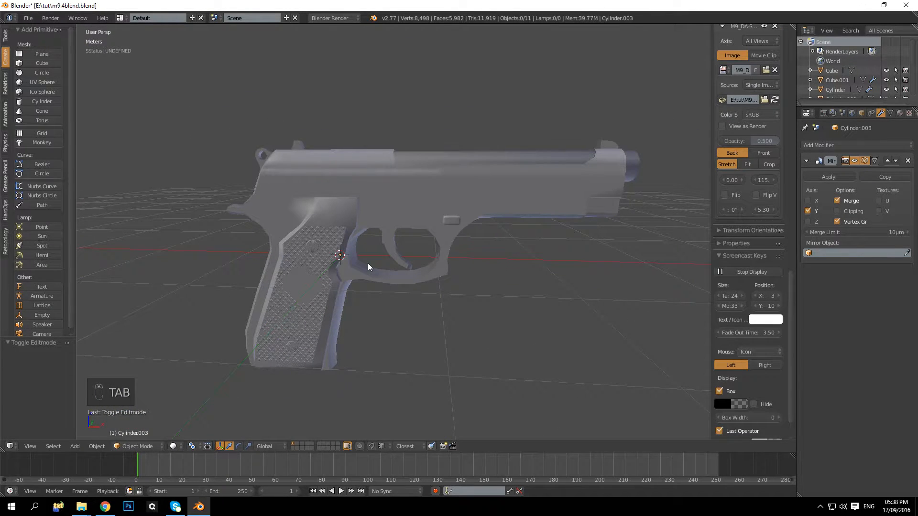
Add a separate 12-vertex cylinder object of 1 m radius and 2 m depth and rotate its mesh 90° around X
key(a)
key(a)
key(a)
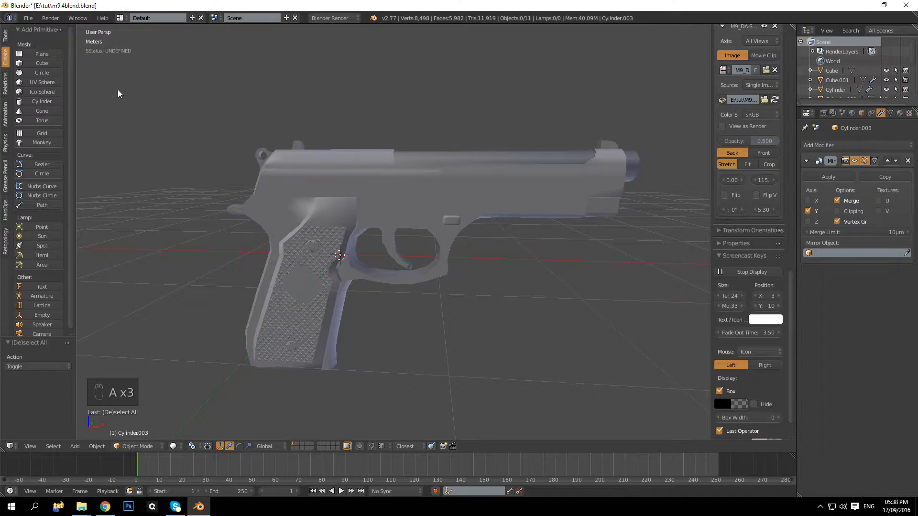
middle_drag(306, 206, 340, 226)
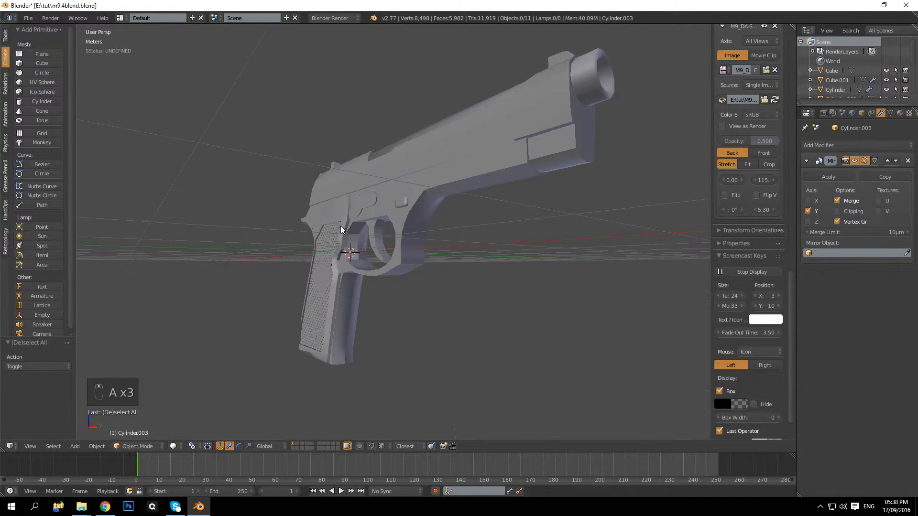
scroll(339, 222, up, 8)
scroll(328, 234, down, 8)
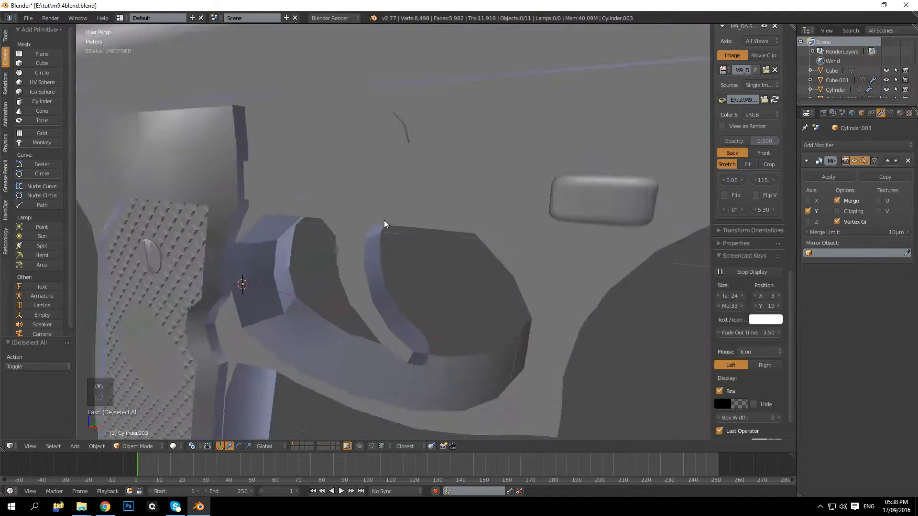
click(48, 101)
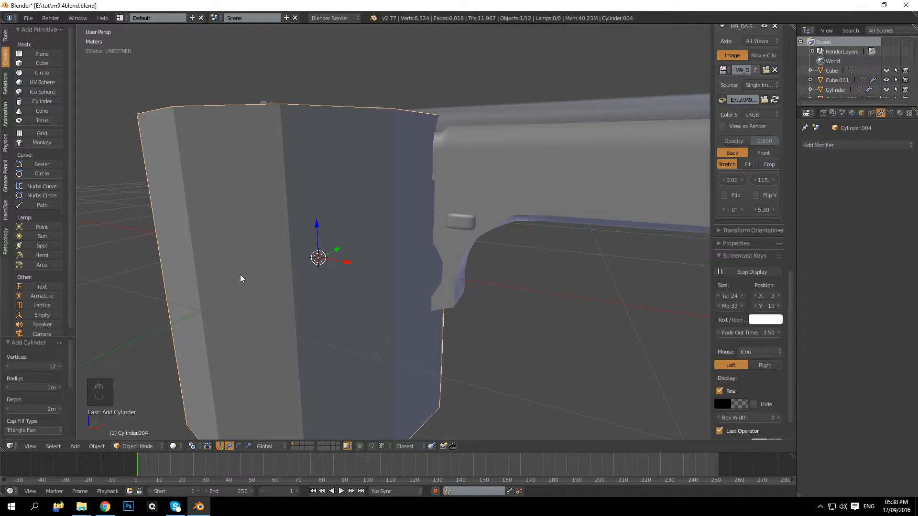
key(Tab)
text(r90)
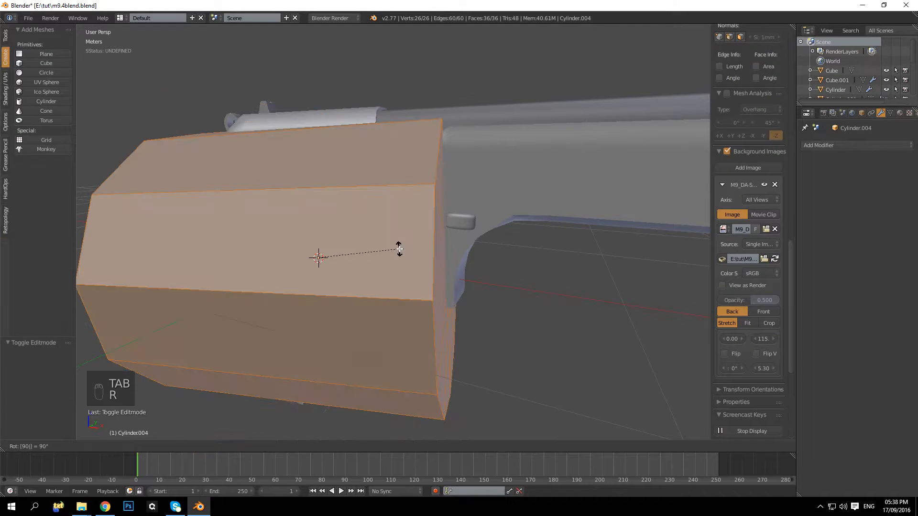
text(x)
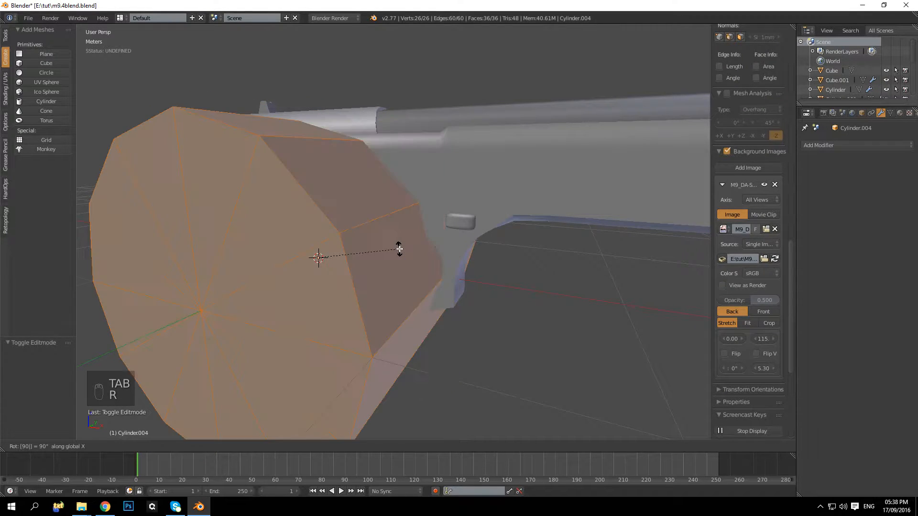
key(Return)
In the front wireframe view, scale the cylinder to about 0.069 and move it onto the round frame detail above the button
key(KP_1)
key(KP_5)
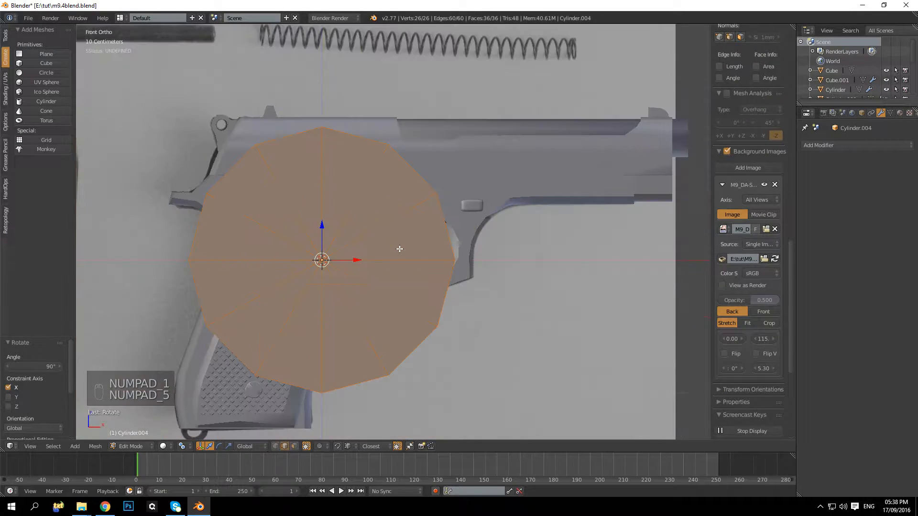
key(z)
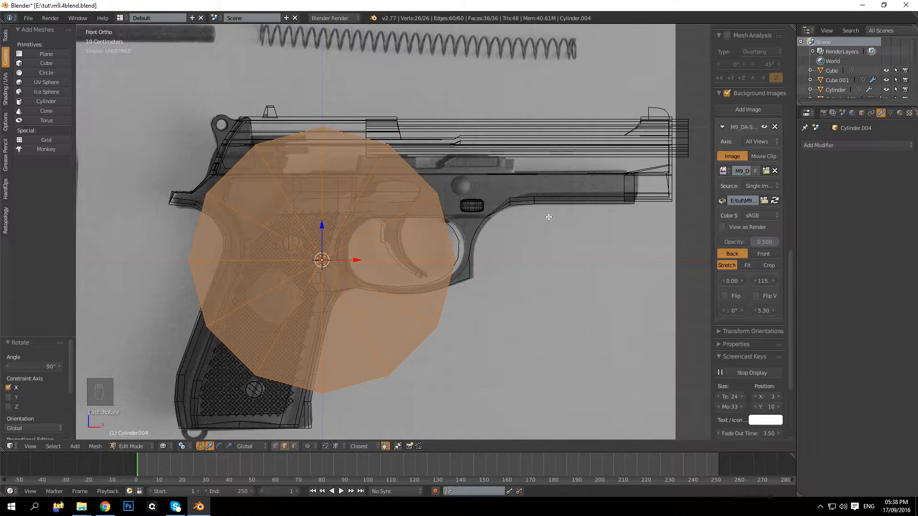
key(s)
click(322, 250)
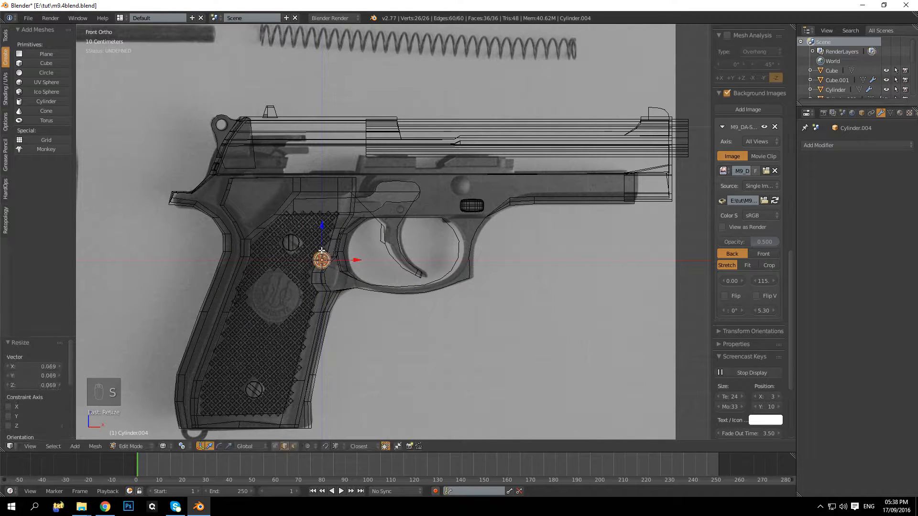
key(g)
click(463, 176)
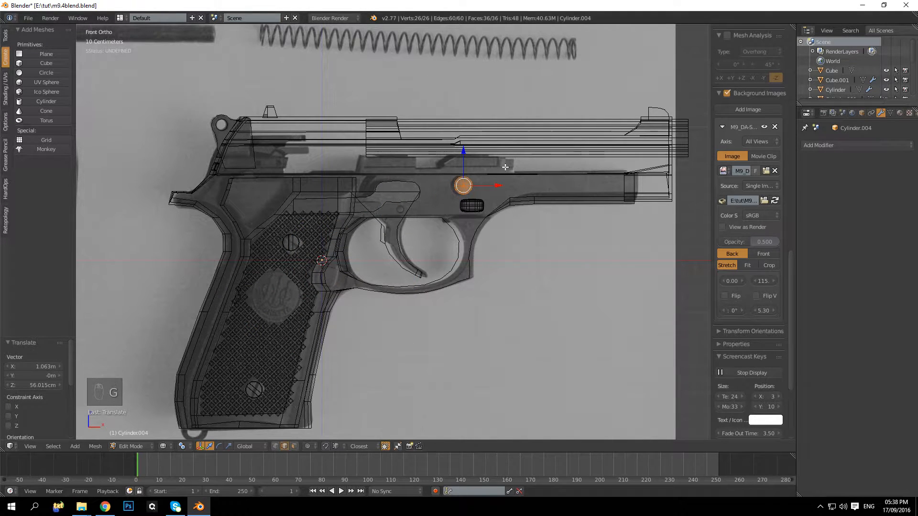
Nudge the cylinder about -2.2 cm along X and scale it by about 1.065 to fit the reference's round detail
scroll(415, 235, up, 2)
key(g)
key(x)
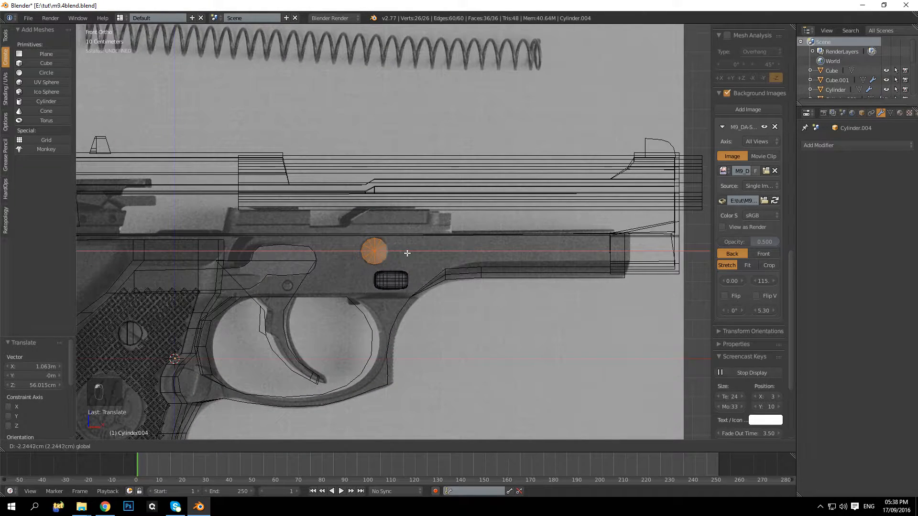
click(407, 253)
scroll(474, 255, up, 5)
key(s)
click(459, 259)
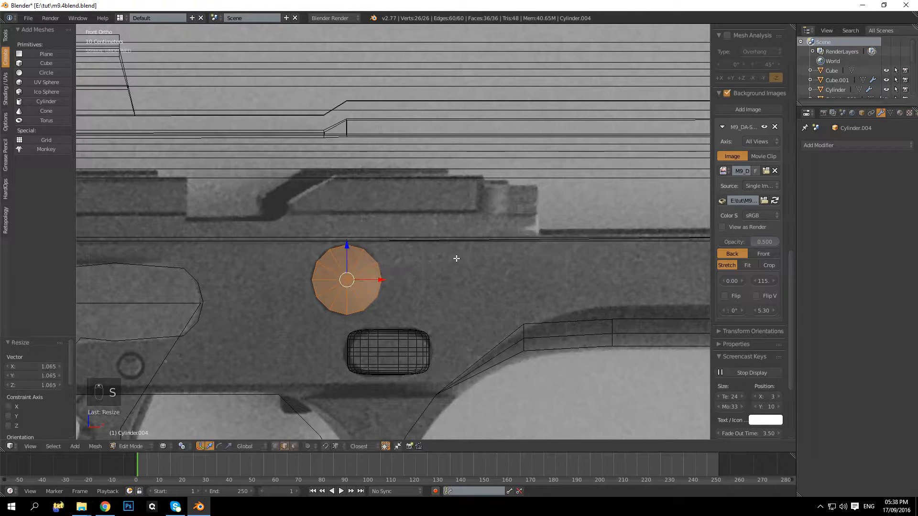
Delete the side faces between the two caps of the new frame-detail cylinder
key(KP_5)
key(KP_Decimal)
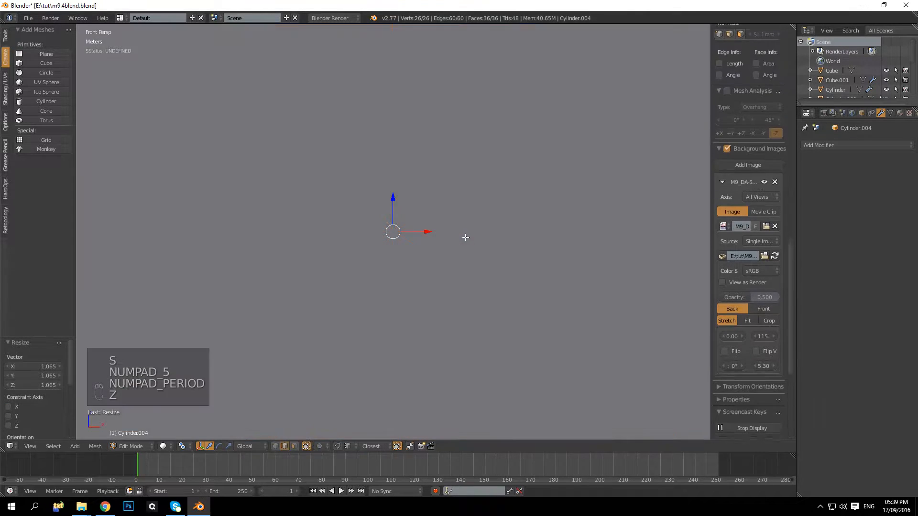
key(z)
middle_drag(465, 238, 346, 258)
key(a)
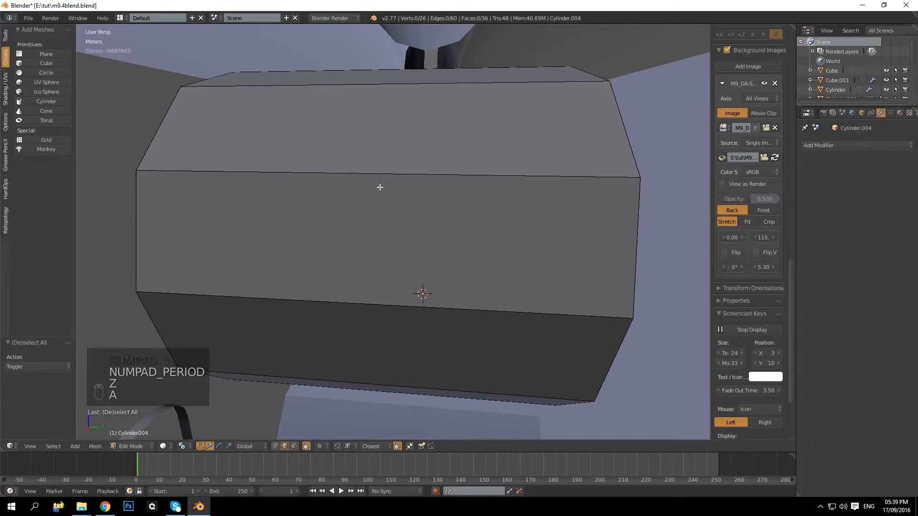
alt+right_click(392, 164)
key(Delete)
click(392, 169)
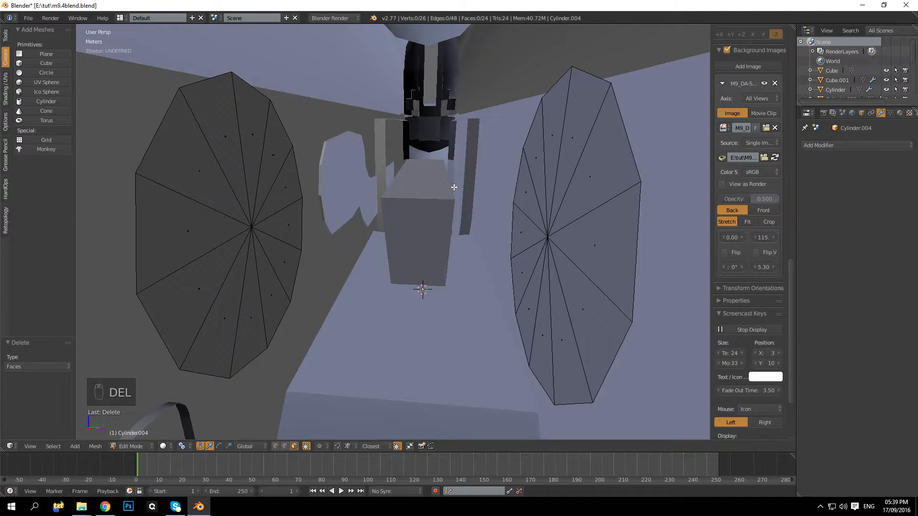
Delete the cap on the pistol's far (+Y) side and select the whole remaining cap
key(l)
key(Delete)
click(550, 207)
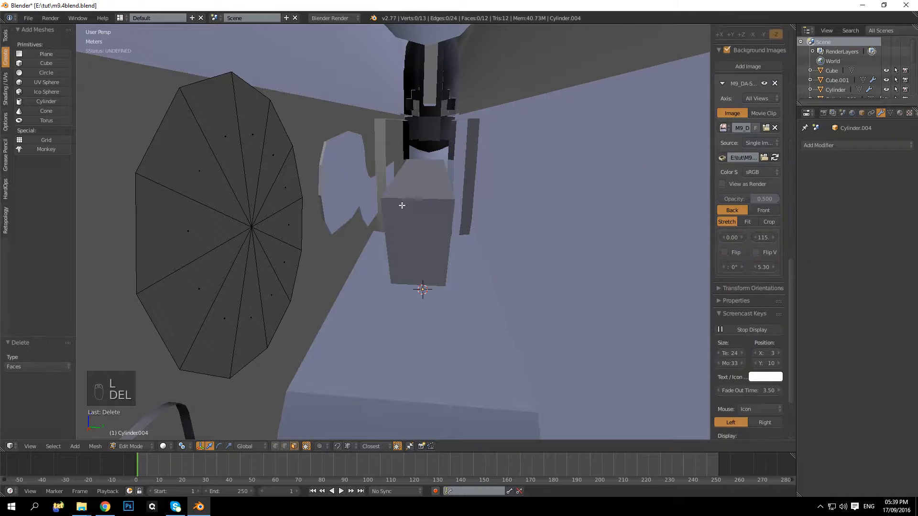
mouse_move(394, 204)
middle_down()
mouse_move(463, 209)
mouse_move(327, 216)
mouse_move(391, 210)
middle_up()
scroll(385, 223, up, 6)
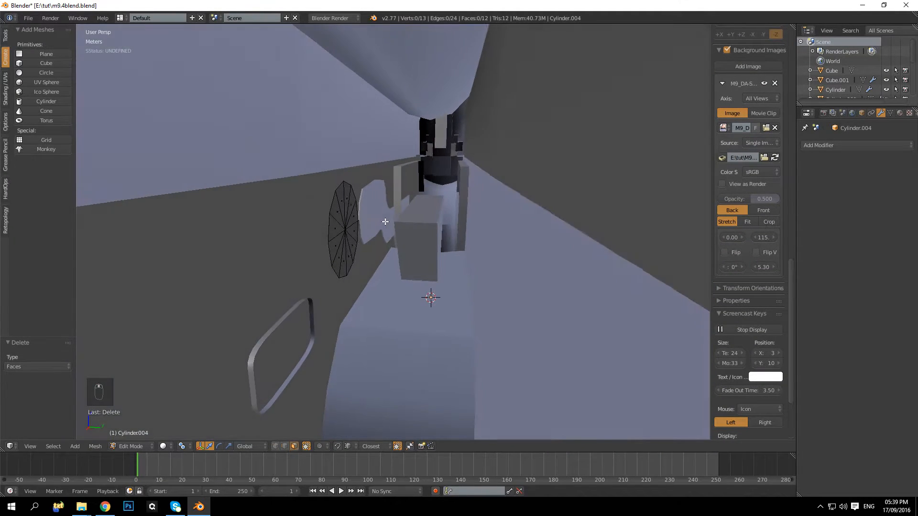
key(a)
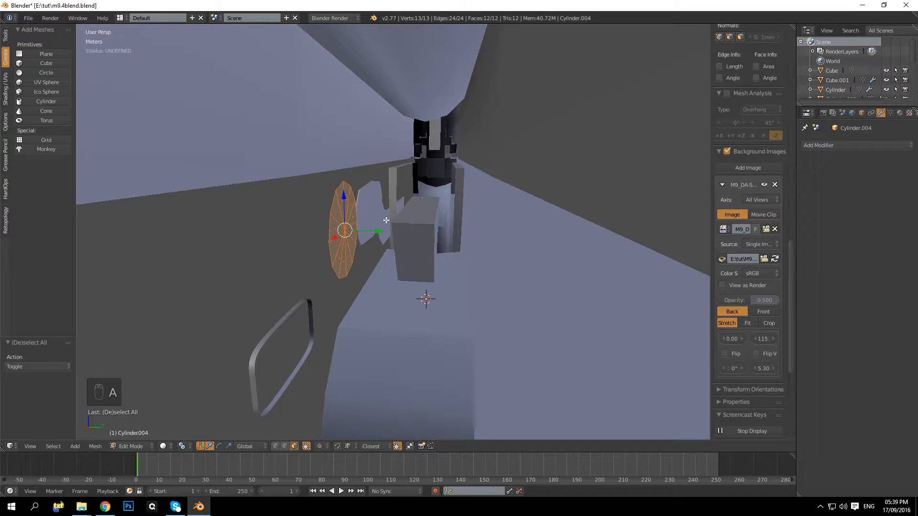
Move the cap along Y by about -10.3 cm, then about 3.5 cm and 2.8 mm back toward the frame's side
key(g)
key(y)
click(369, 237)
key(KP_Decimal)
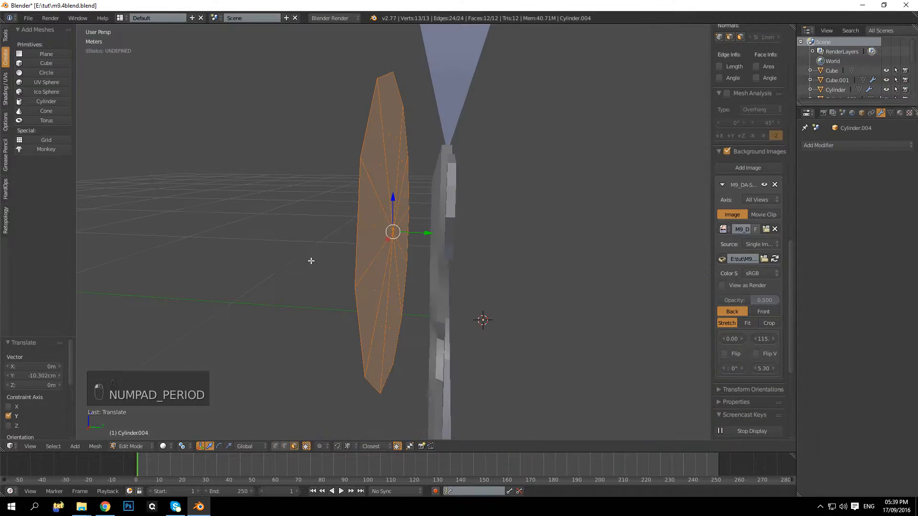
mouse_move(347, 259)
middle_down()
mouse_move(364, 260)
mouse_move(353, 258)
middle_up()
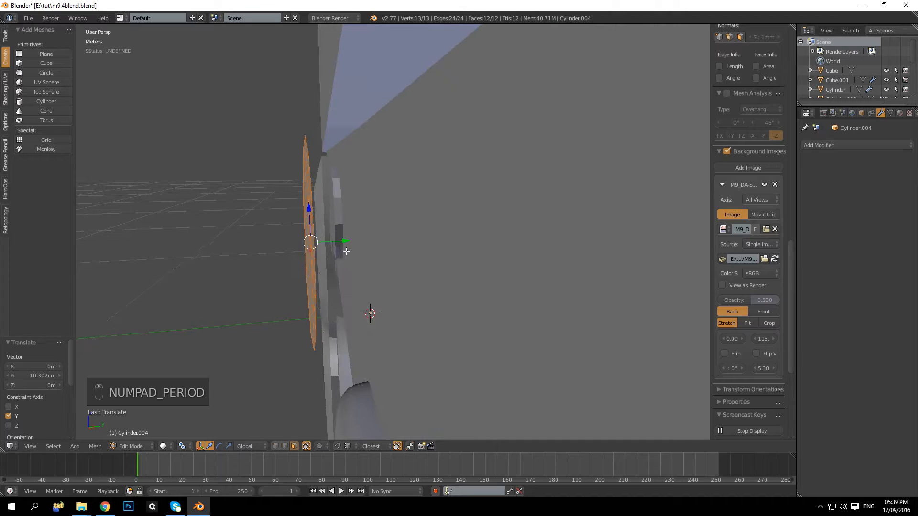
key(g)
click(393, 245)
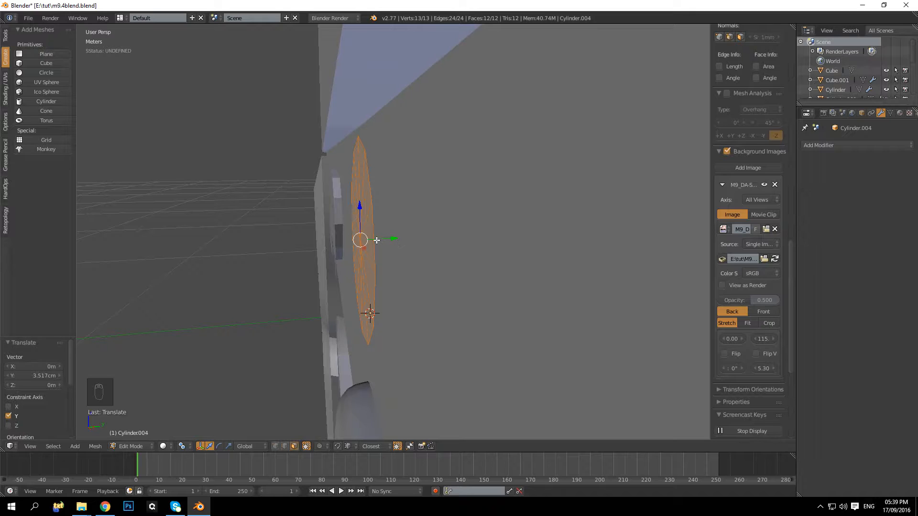
drag(393, 239, 400, 237)
mouse_move(400, 236)
middle_down()
mouse_move(392, 244)
mouse_move(401, 240)
middle_up()
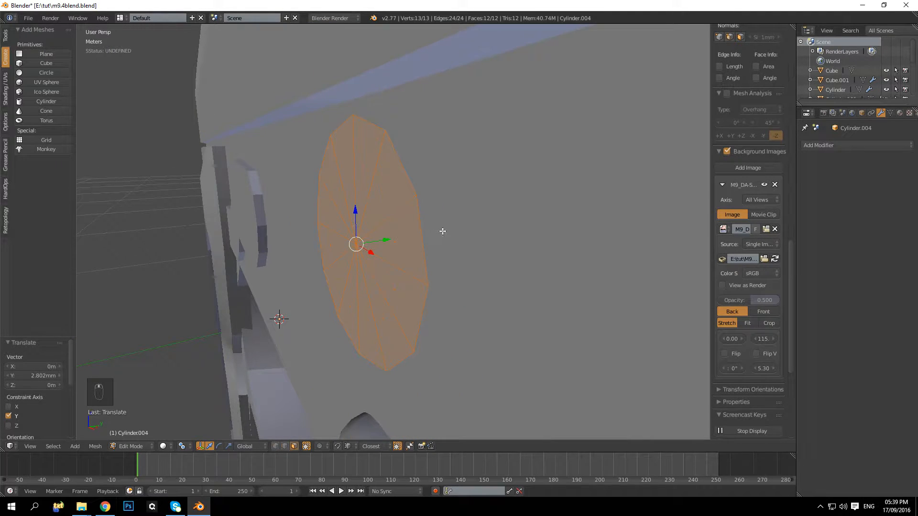
Inset the cap's faces slightly and pull the inner disc outward to form a sloped rim wall
key(i)
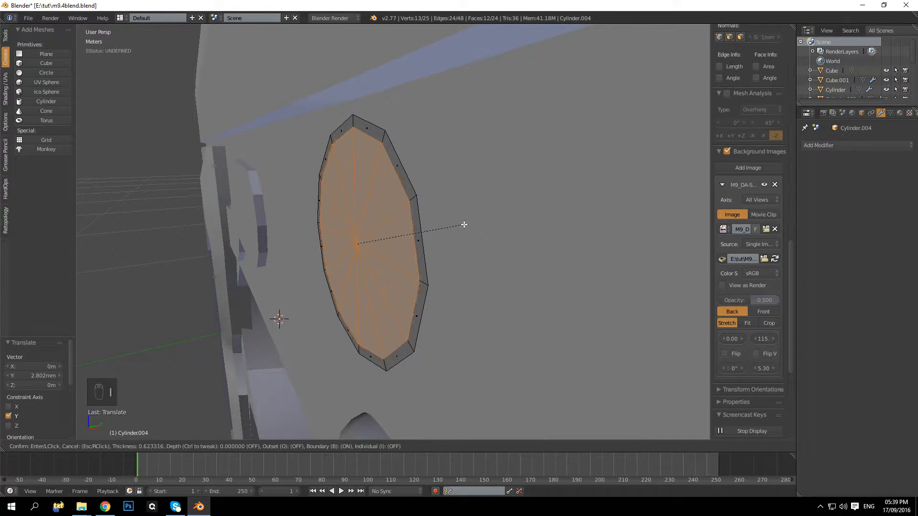
click(460, 227)
middle_drag(459, 226, 373, 244)
key(a)
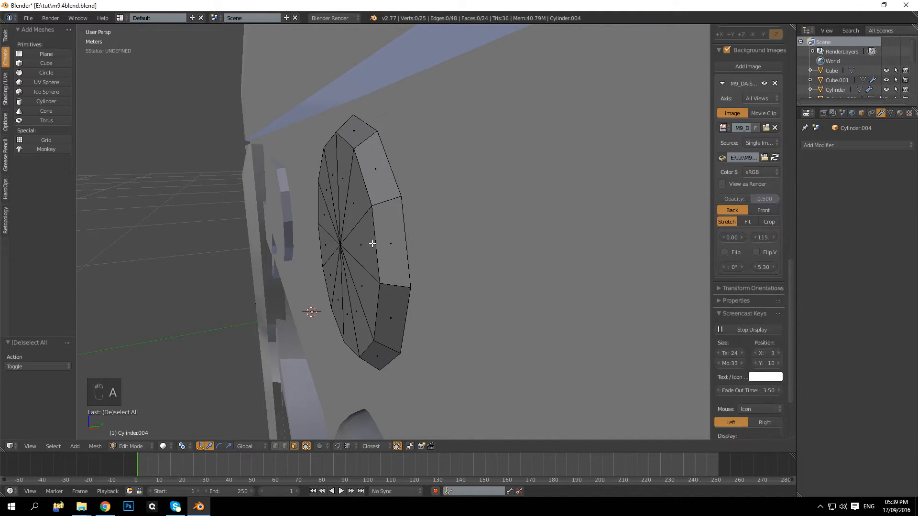
Shift the whole raised disc along Y to adjust how far it stands out from the frame
key(a)
key(g)
key(y)
click(380, 242)
key(a)
middle_drag(380, 241, 422, 219)
right_click(427, 182)
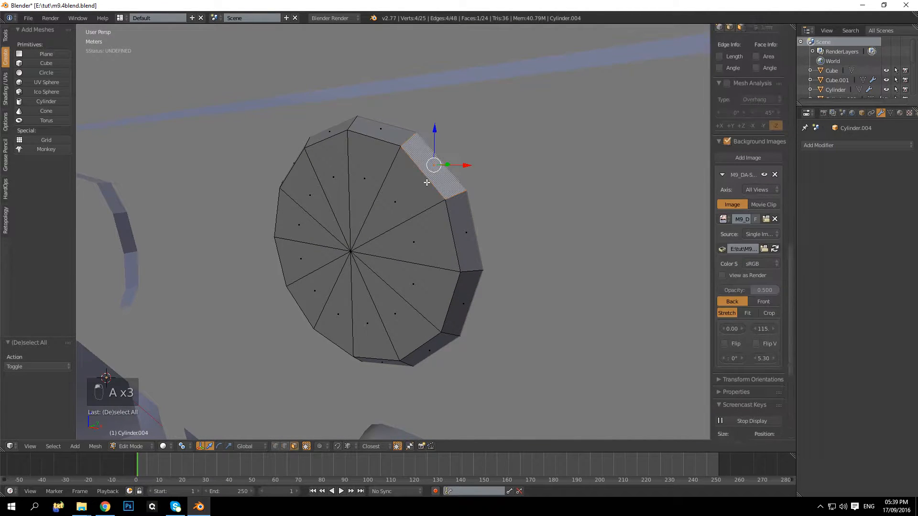
key(a)
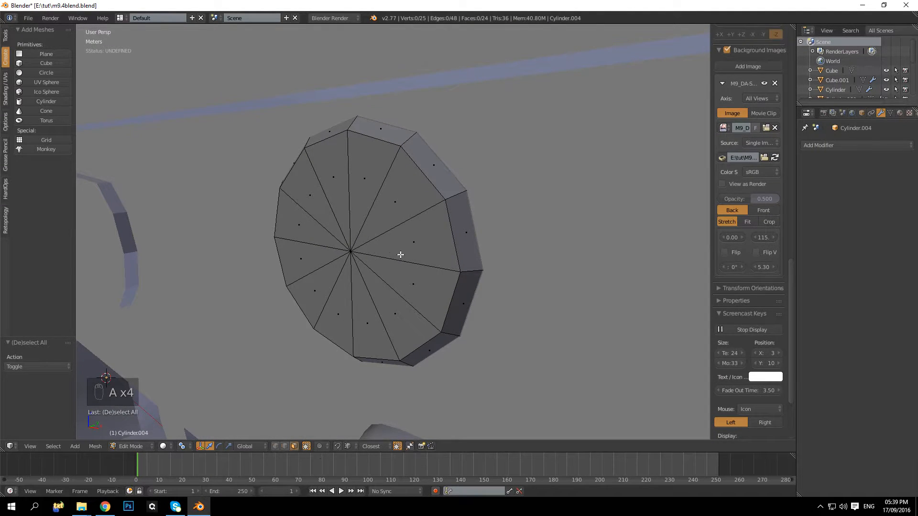
Shade all faces of the round detail smooth and enable Auto Smooth at 30° for its mesh
key(a)
click(5, 89)
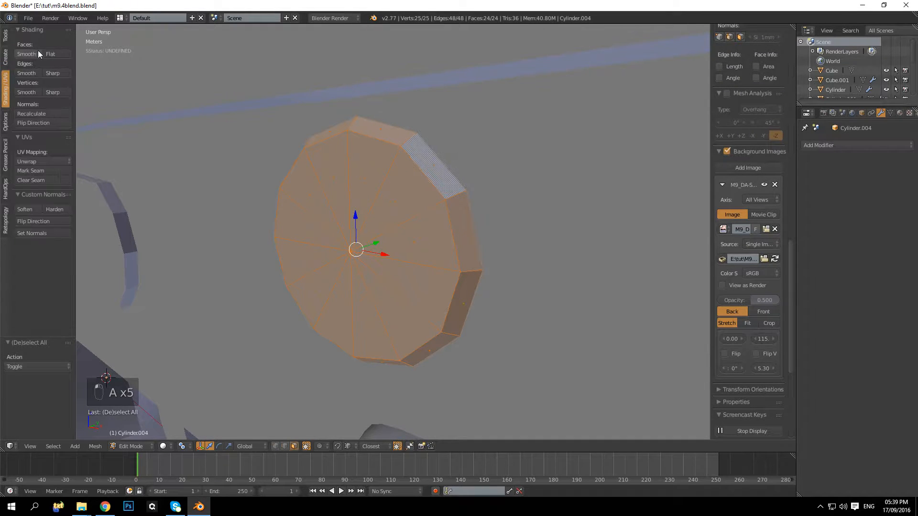
click(38, 54)
click(890, 113)
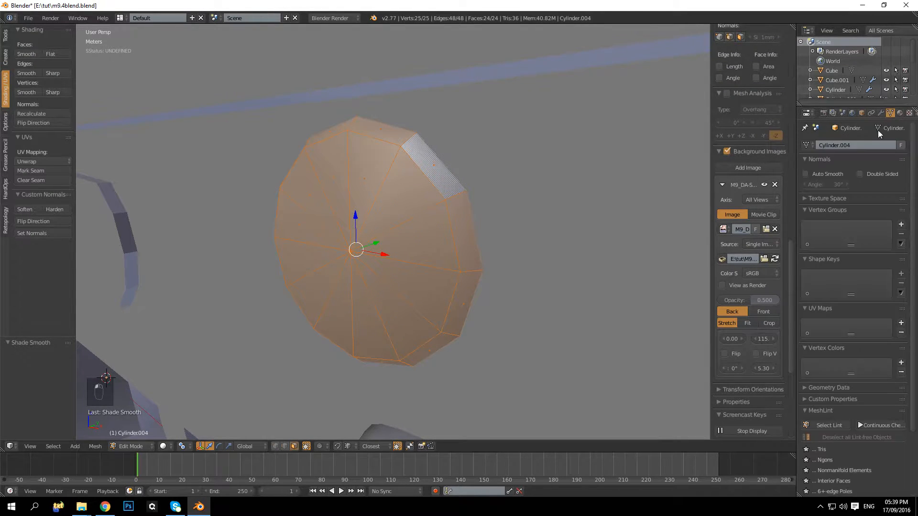
click(806, 174)
key(a)
key(Tab)
middle_drag(588, 203, 416, 181)
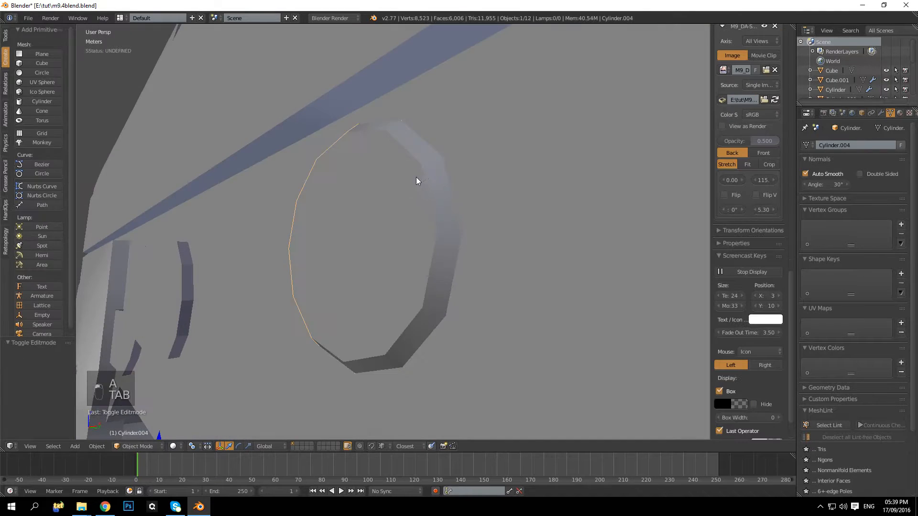
Check the round detail's mesh from the front in solid and wireframe display
key(Tab)
scroll(400, 189, up, 6)
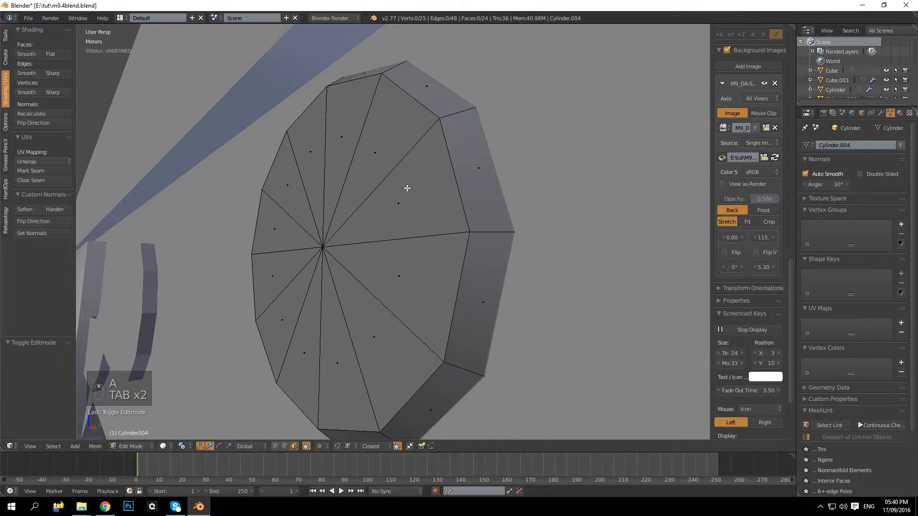
middle_drag(399, 195, 386, 221)
key(KP_1)
key(KP_5)
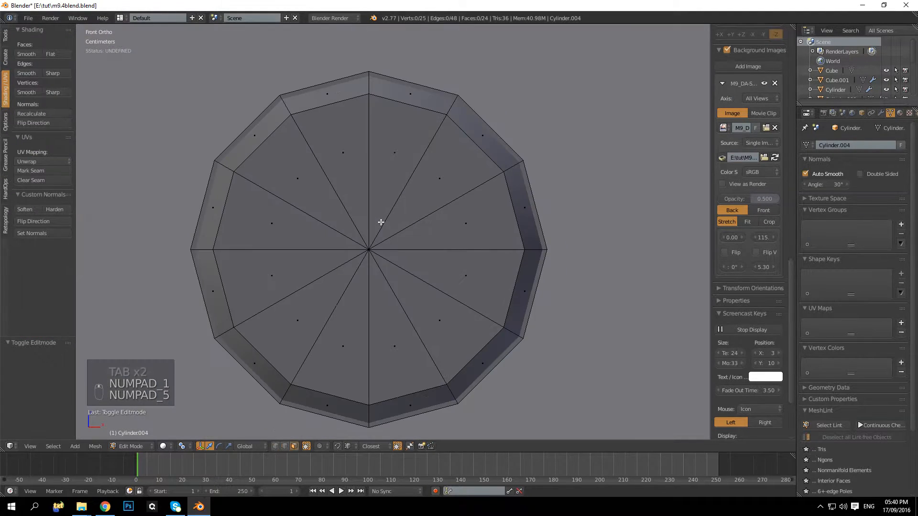
key(z)
scroll(378, 221, down, 3)
key(z)
scroll(385, 226, up, 1)
key(KP_5)
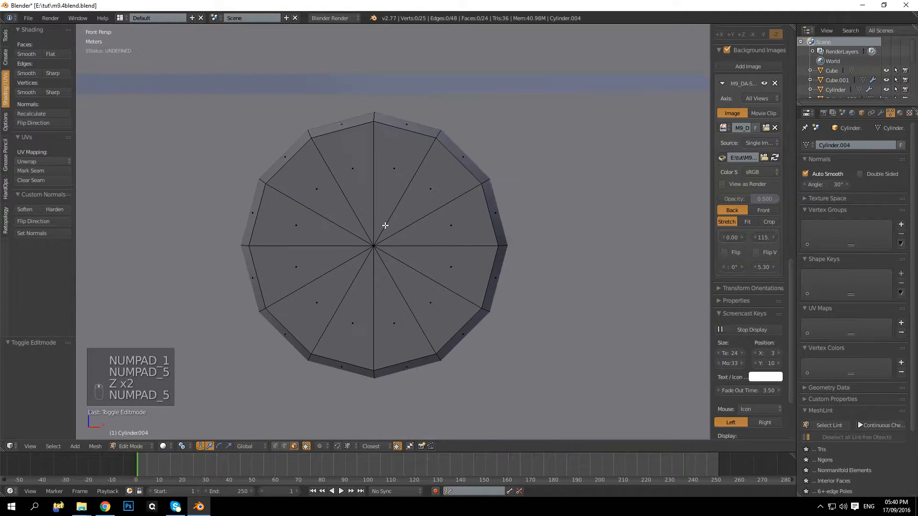
Bevel the edge loop around the round detail's outer face by about 0.706 with one segment and return to Object Mode
middle_drag(382, 191, 334, 225)
scroll(459, 213, up, 4)
right_click(564, 176)
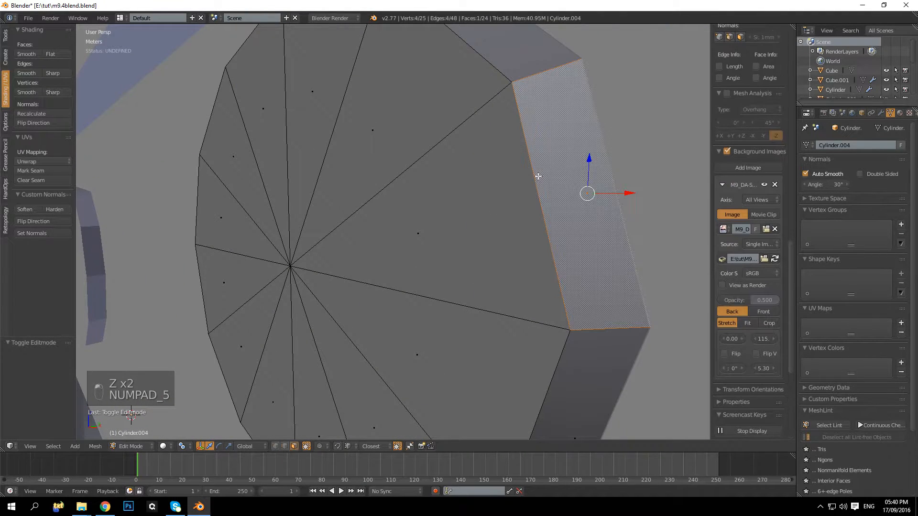
key(a)
click(283, 447)
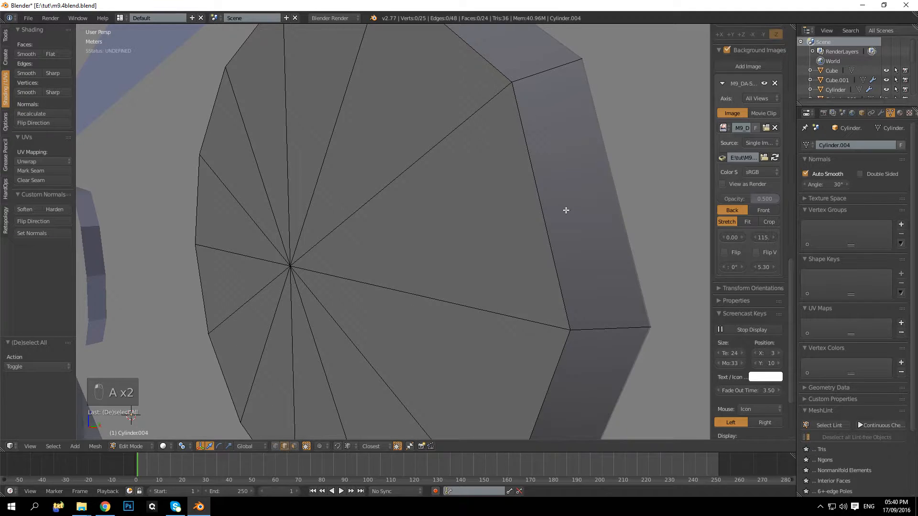
alt+right_click(540, 201)
key(ctrl+b)
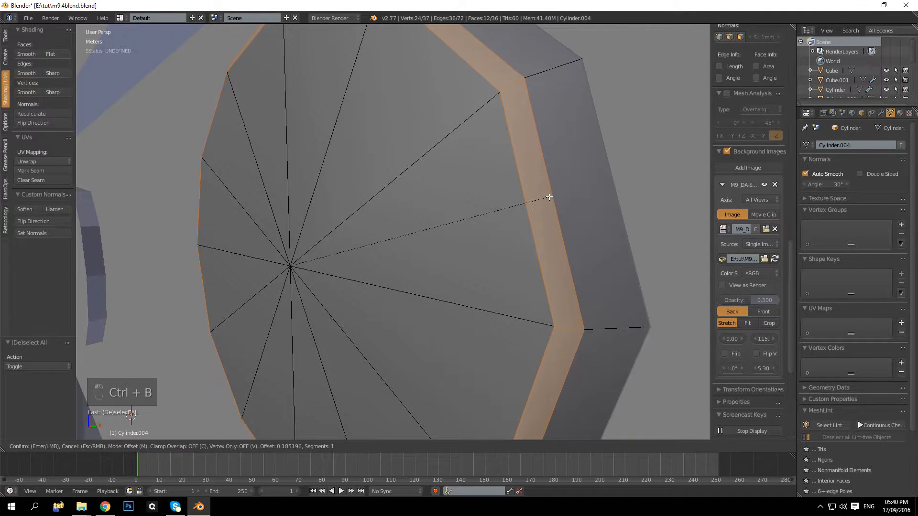
click(569, 195)
scroll(563, 195, down, 4)
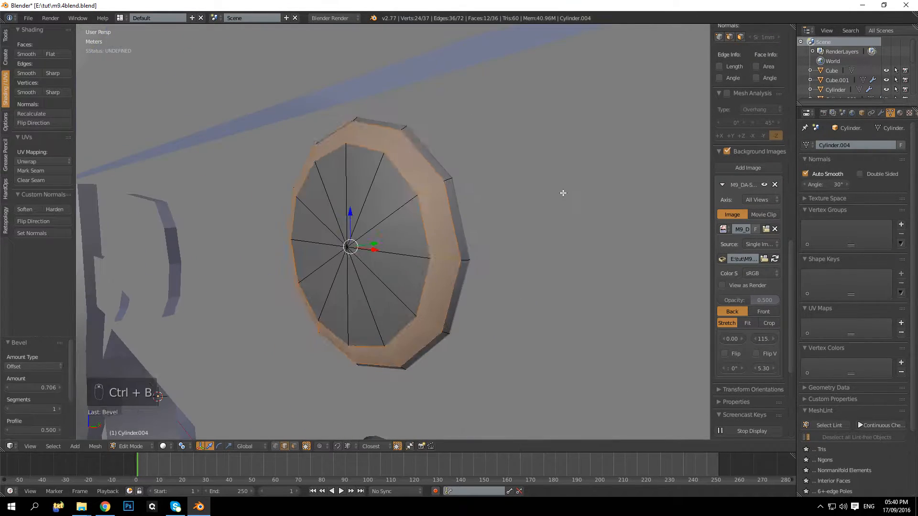
key(a)
key(Tab)
Examine the whole pistol model, comparing its wireframe with the reference image in the front orthographic view
scroll(406, 200, down, 3)
middle_drag(429, 204, 339, 214)
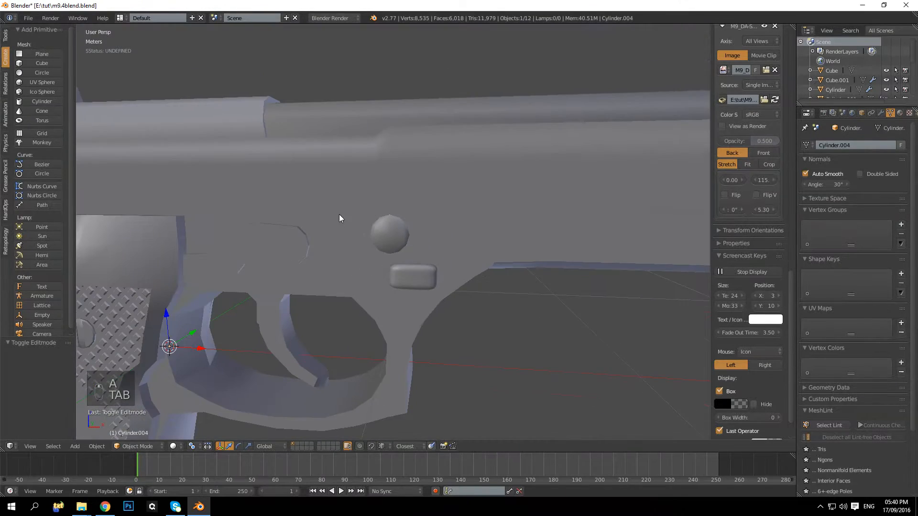
scroll(340, 214, down, 3)
scroll(373, 180, up, 2)
key(KP_1)
key(KP_5)
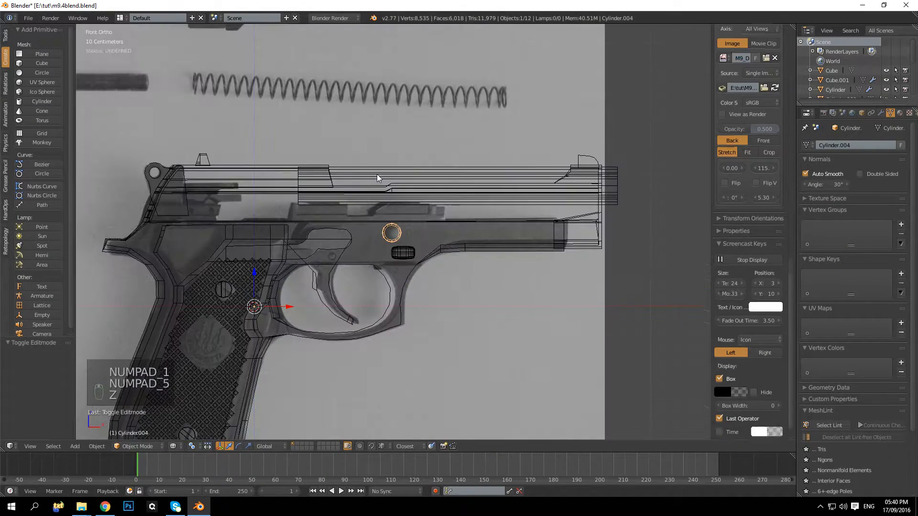
key(z)
shift+middle_drag(437, 246, 472, 181)
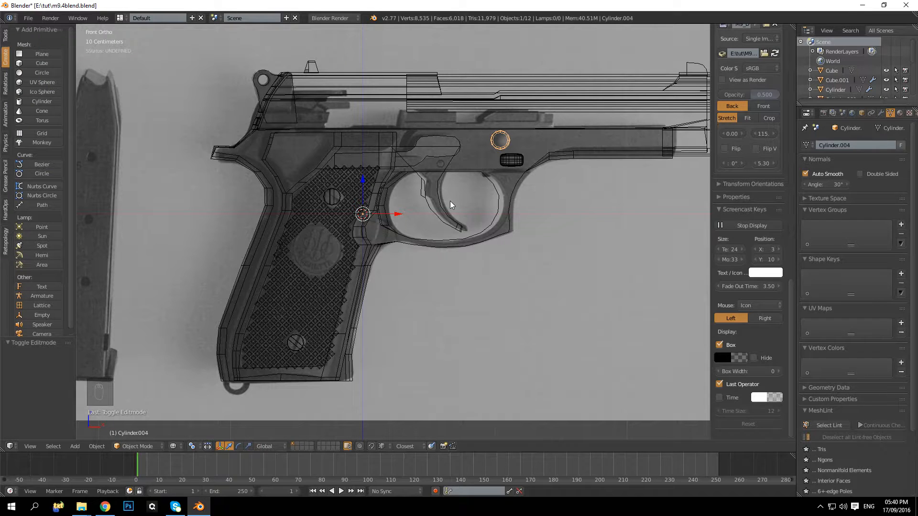
scroll(445, 197, down, 3)
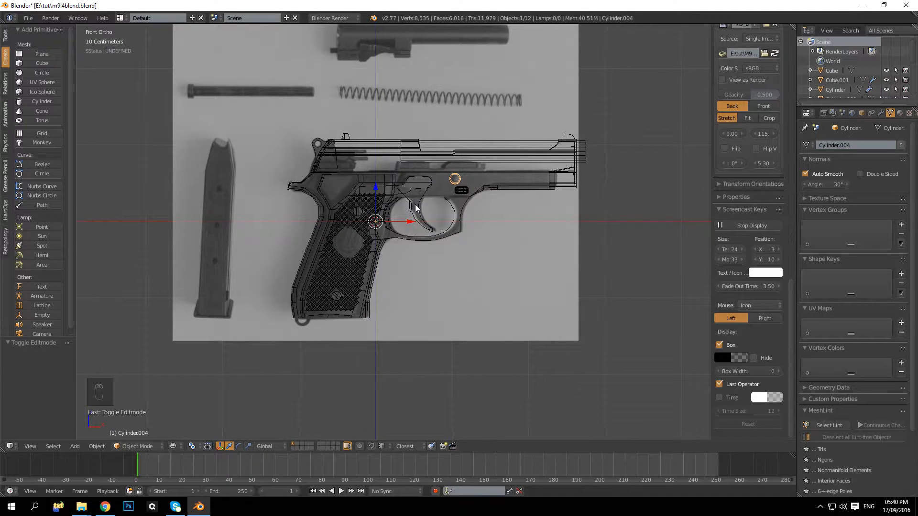
scroll(440, 196, up, 2)
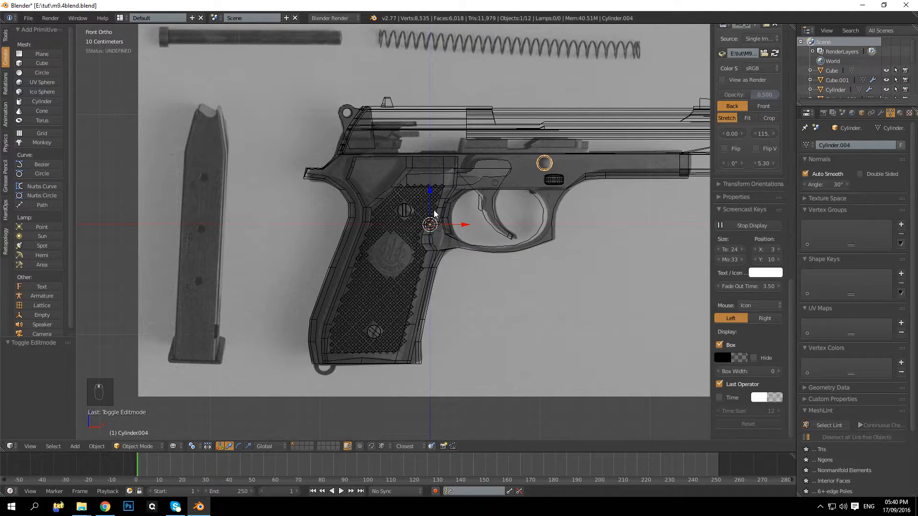
scroll(433, 214, up, 2)
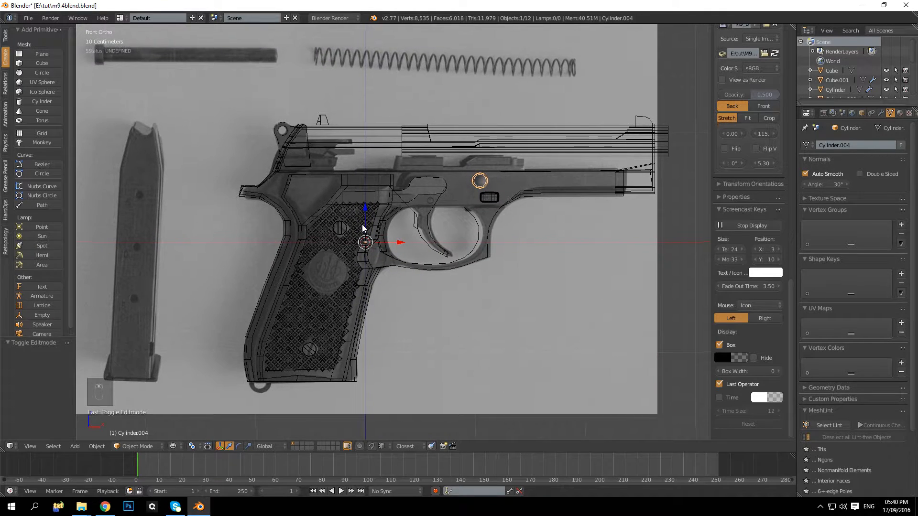
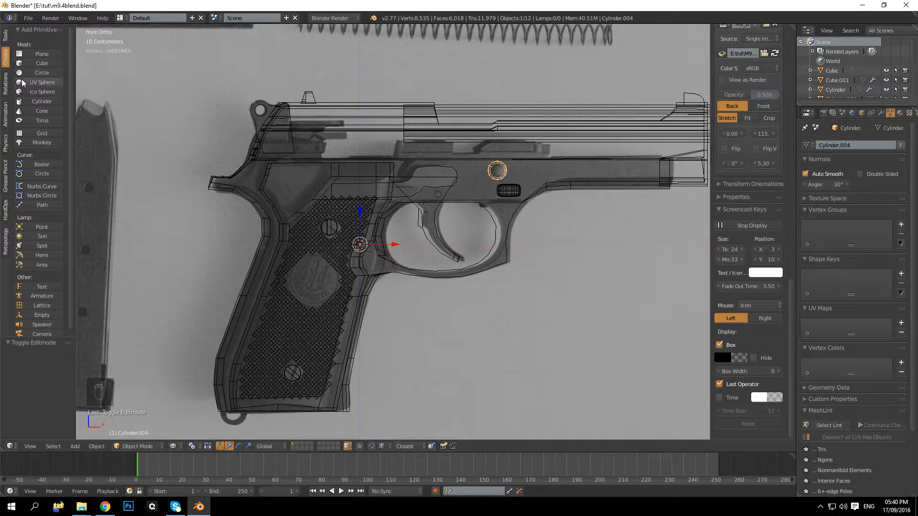
Deselect all objects and add a new 12-sided cylinder with a 1 m radius and 2 m depth
key(a)
key(a)
key(Tab)
key(Tab)
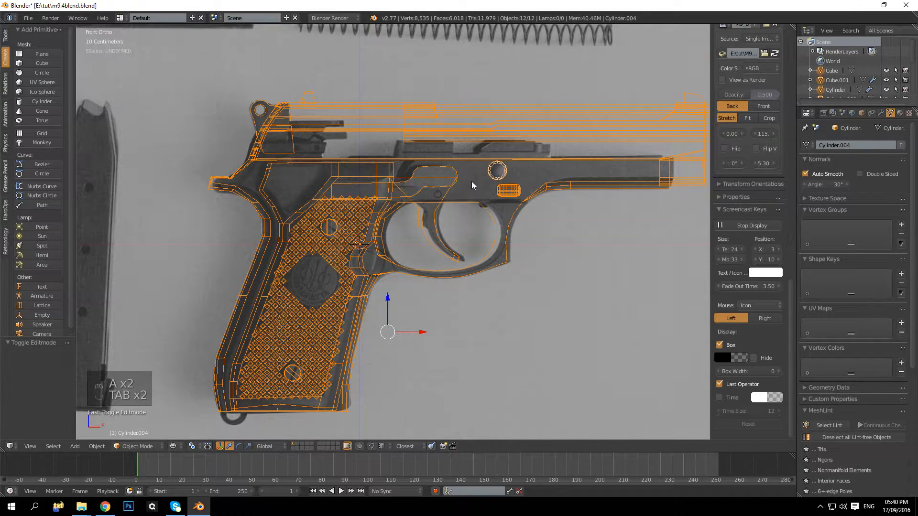
key(a)
key(a)
key(a)
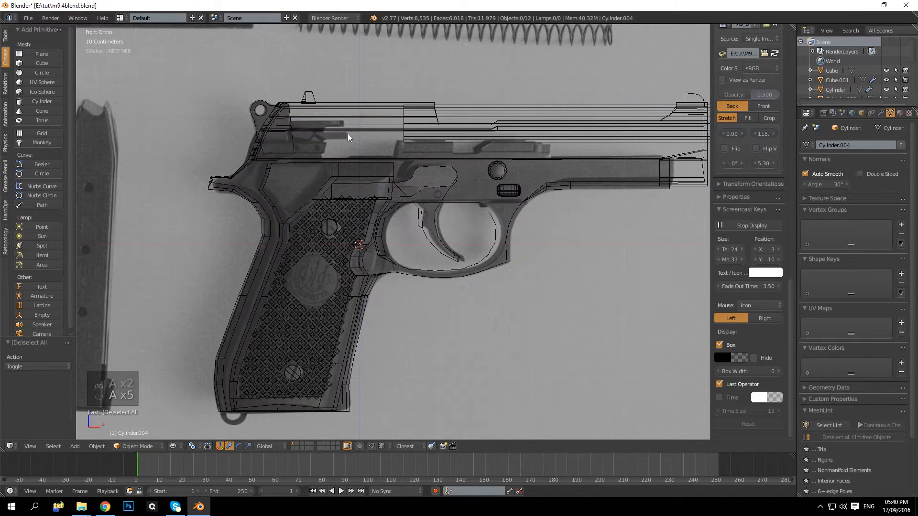
click(29, 102)
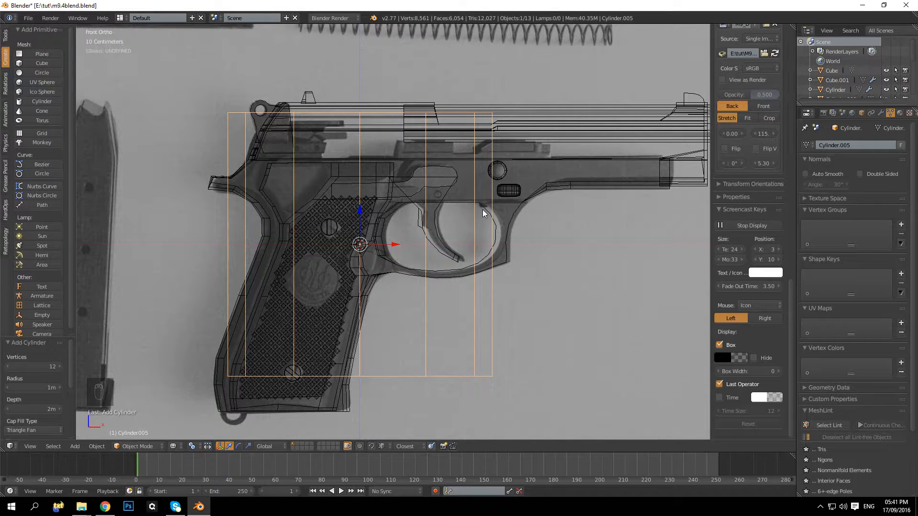
Rotate the new cylinder's mesh 90° about the X axis in Edit Mode
key(Tab)
key(t)
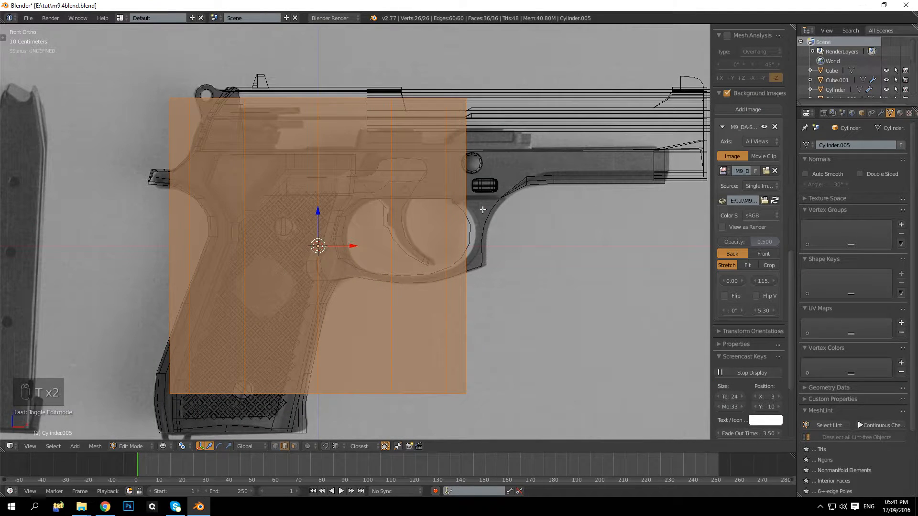
key(t)
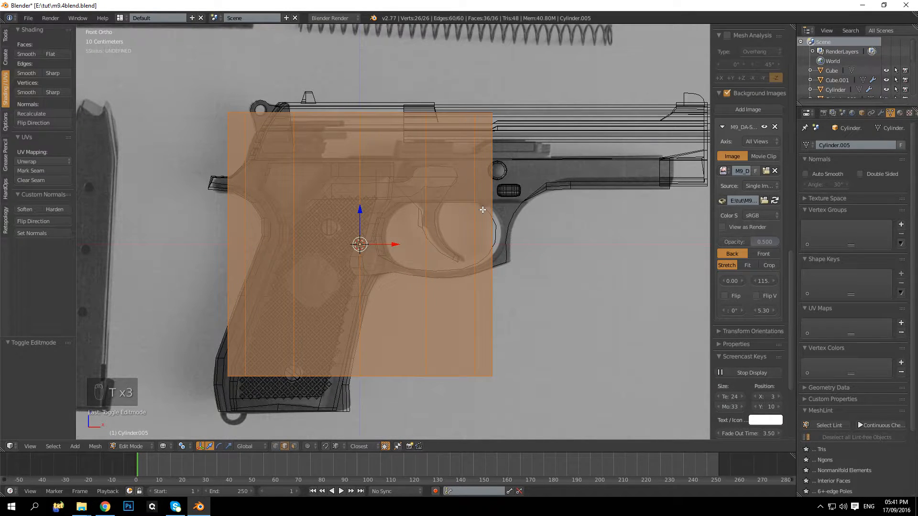
key(r)
key(x)
key(9)
key(0)
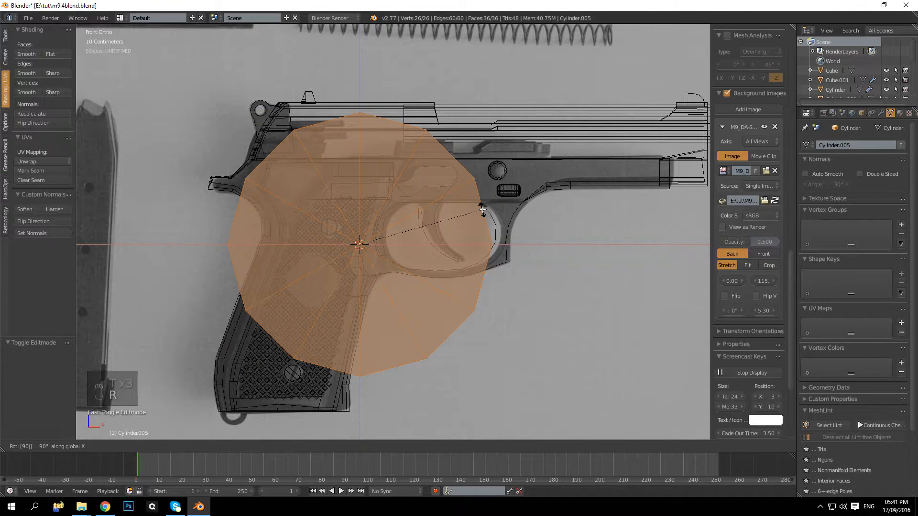
key(Return)
Move the cylinder about 41.6 cm along Z and 99.2 cm along X, and scale it to about 0.067 beside the rectangular button
key(g)
key(z)
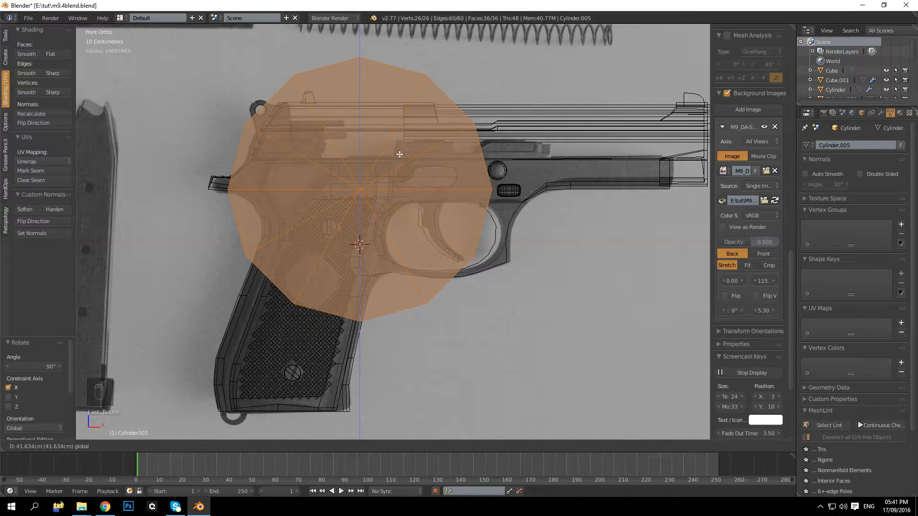
click(399, 155)
key(g)
key(x)
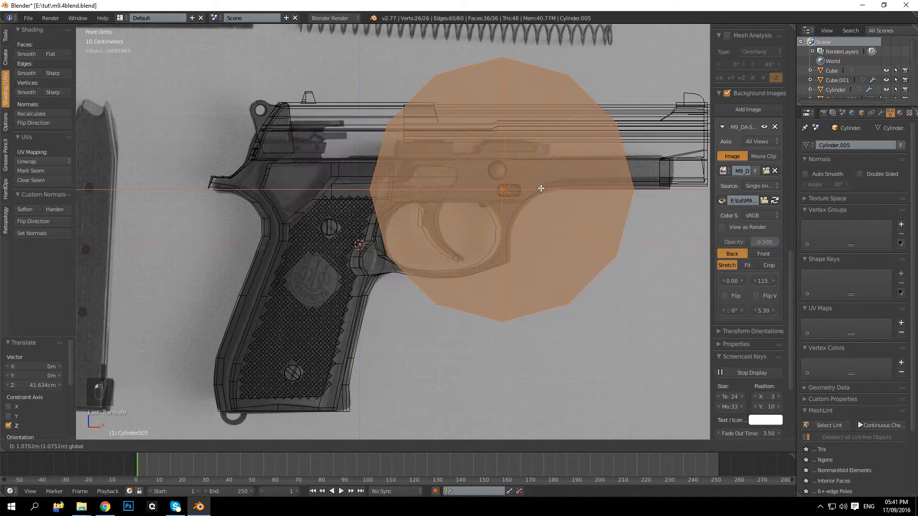
click(529, 184)
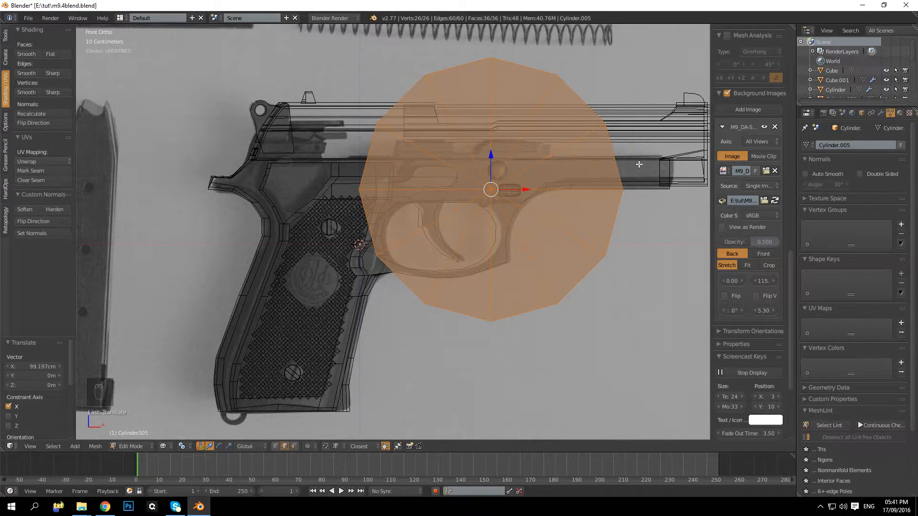
key(s)
click(506, 187)
scroll(581, 257, up, 5)
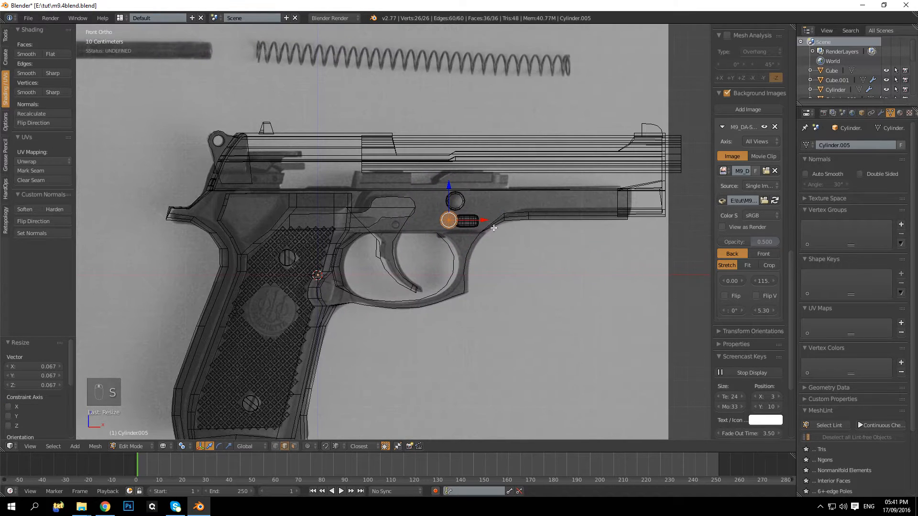
Shrink the new cylinder to about 0.407 of its size, nudge it along X away from the rectangular button, and refine its scale
key(s)
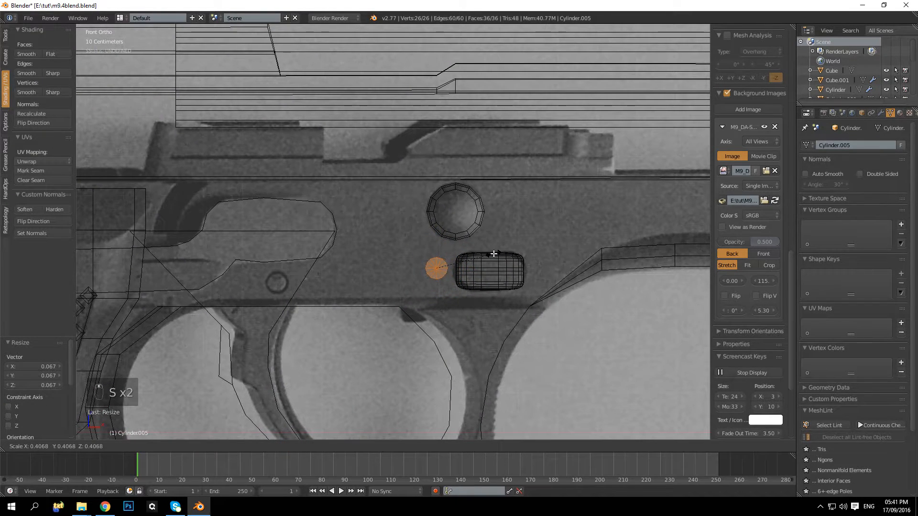
click(495, 254)
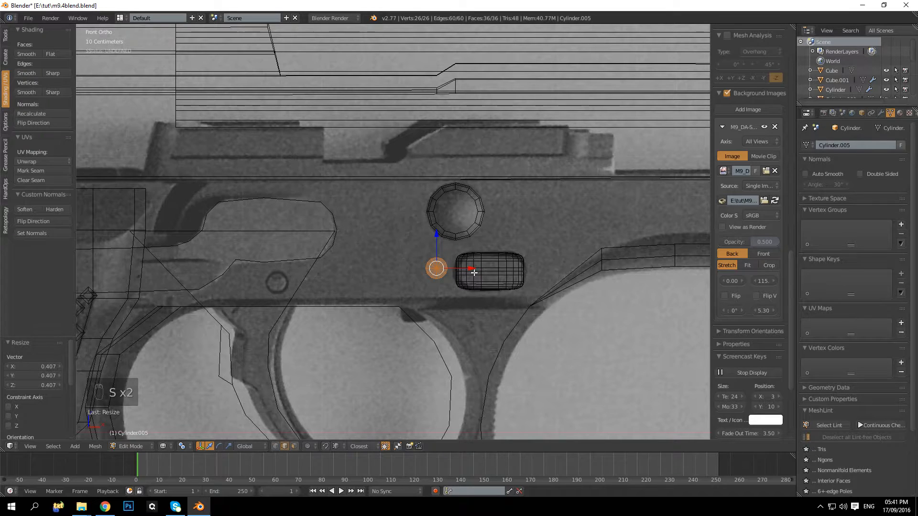
drag(472, 268, 463, 266)
key(s)
click(475, 253)
Move the small cylinder about 13.2 cm along Y to the far side of the frame
key(KP_5)
key(z)
mouse_move(473, 256)
middle_down()
mouse_move(358, 267)
mouse_move(351, 257)
middle_up()
drag(344, 268, 397, 277)
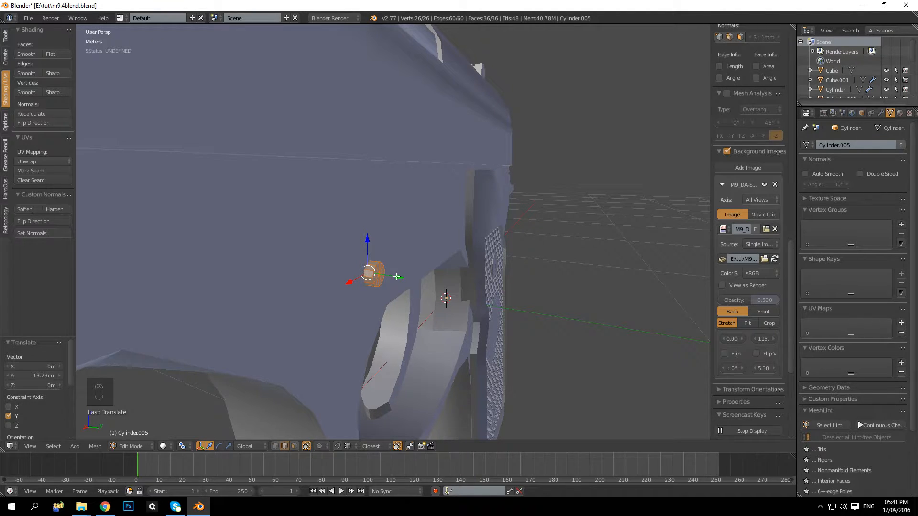
middle_drag(429, 306, 377, 303)
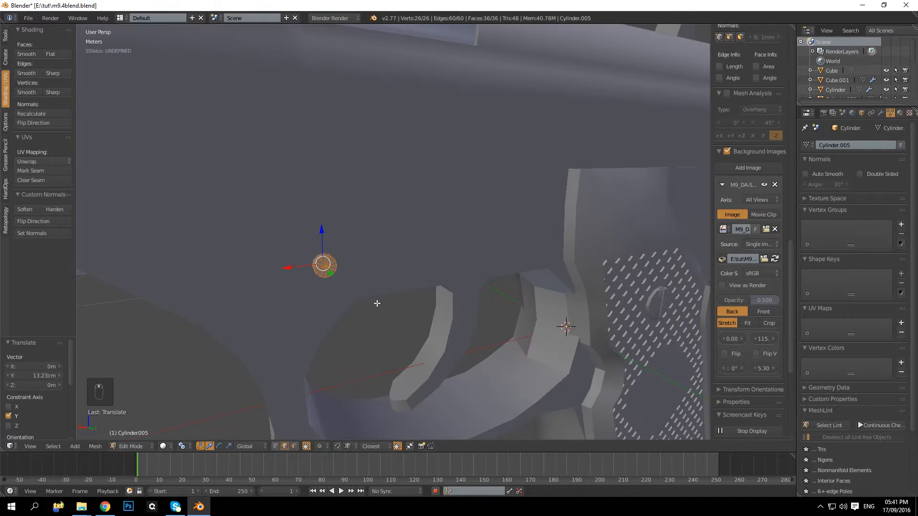
Select four adjacent rim faces along the upper side of the small cylinder
scroll(378, 303, up, 5)
shift+middle_drag(251, 306, 315, 270)
click(295, 446)
right_click(262, 287)
ctrl+right_click(278, 277)
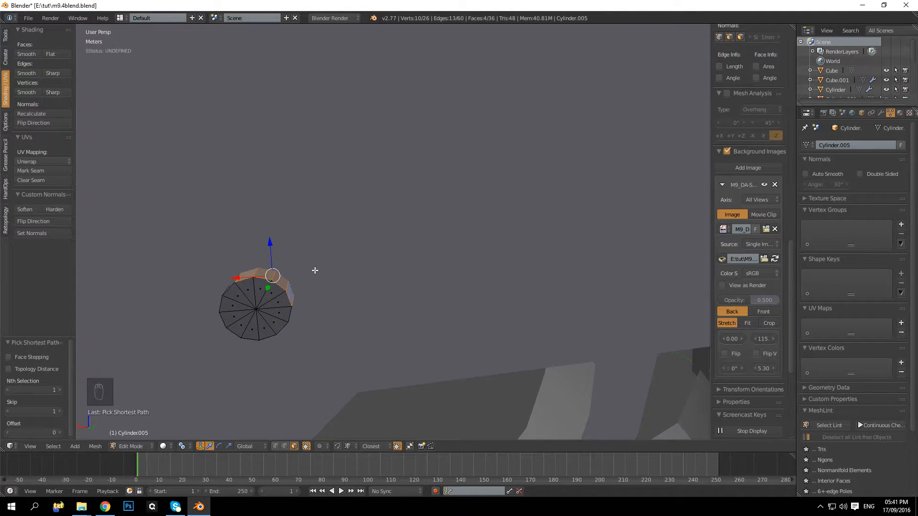
Try extruding the four rim faces as a region along vertex normals, and undo the extrusion
key(alt+e)
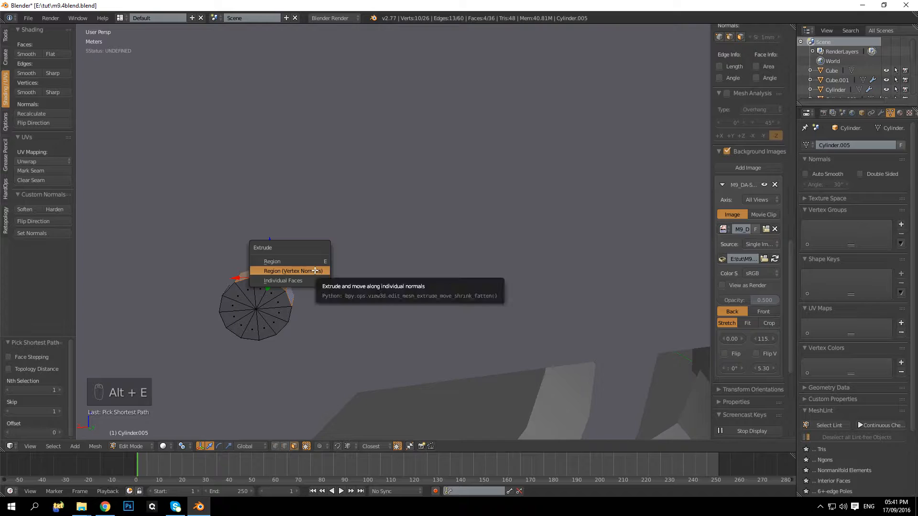
click(315, 267)
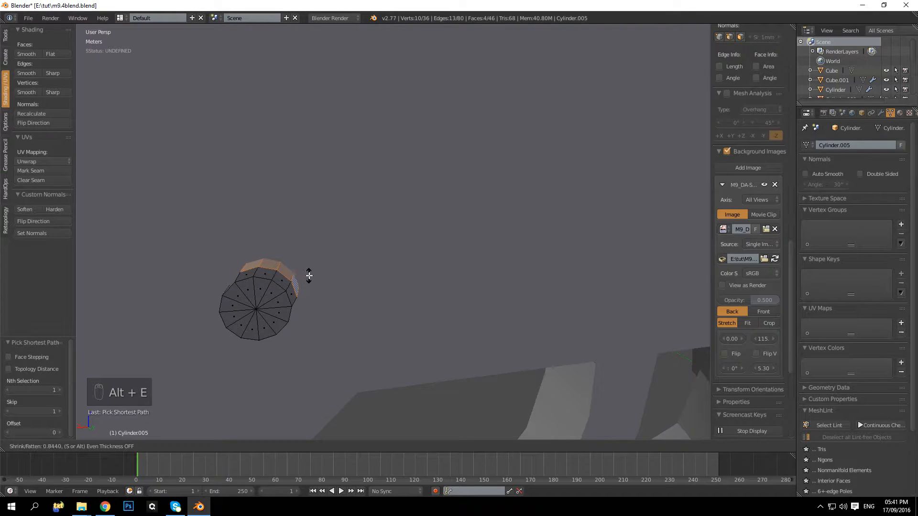
click(308, 276)
key(ctrl+z)
key(w)
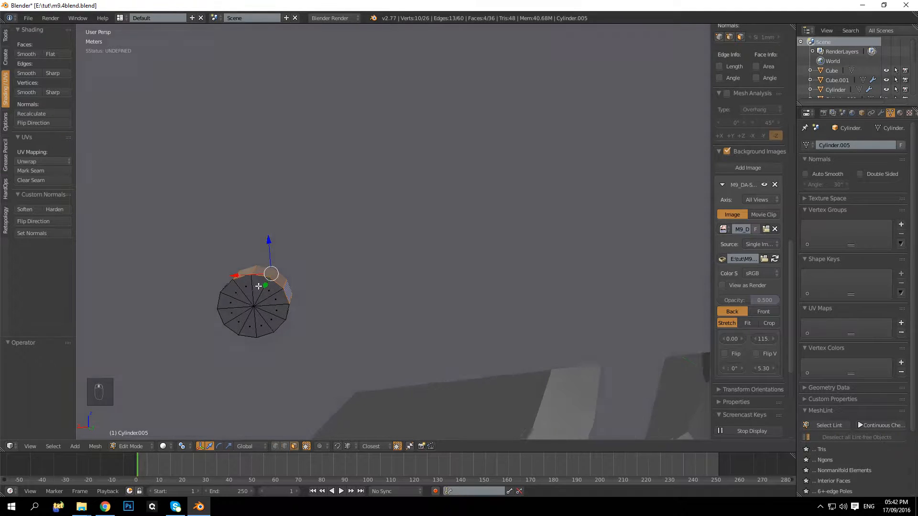
Add a fifth rim face to the selection and extrude the region along vertex normals with an offset of about -1.991
middle_drag(258, 286, 263, 284)
shift+right_click(235, 285)
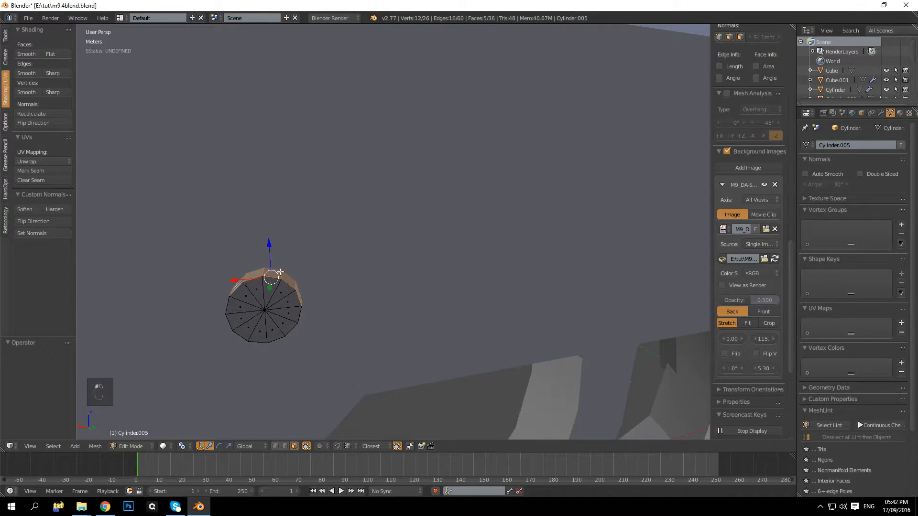
key(alt+e)
click(359, 252)
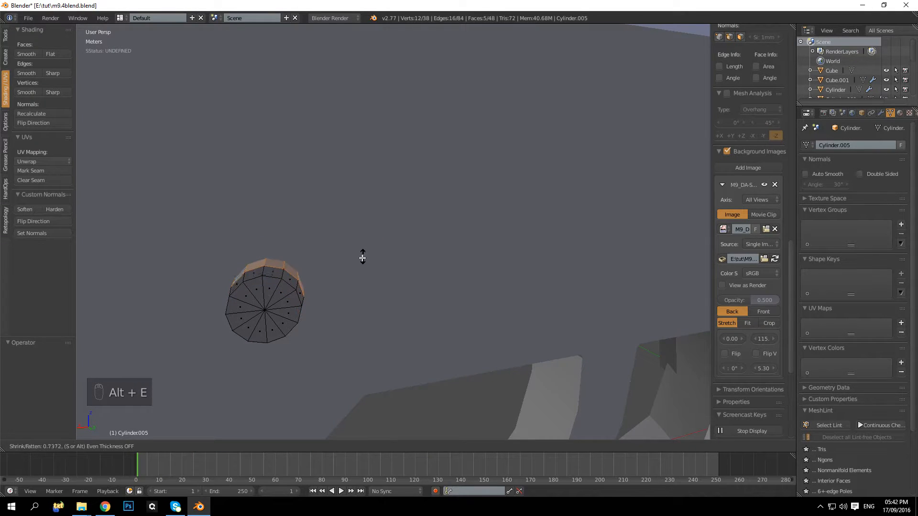
click(353, 260)
middle_drag(342, 250, 327, 230)
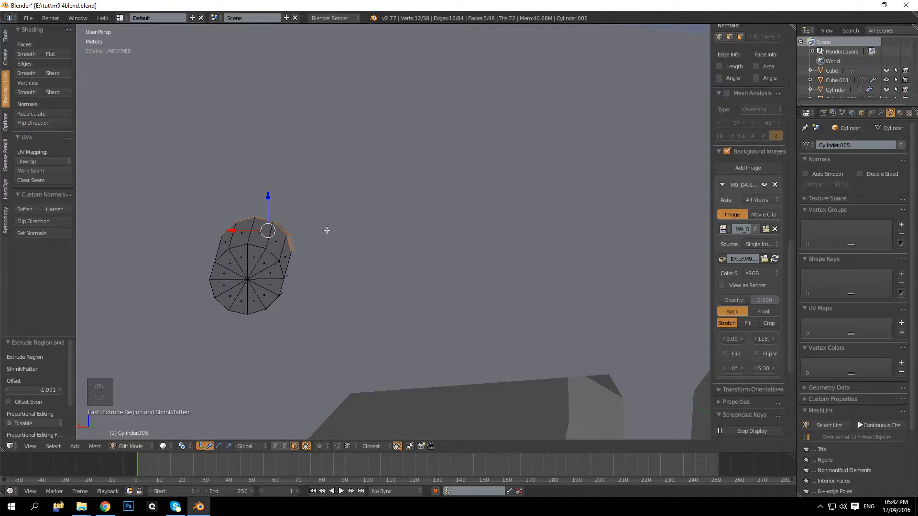
middle_drag(327, 230, 292, 228)
Turn on snapping and clear the mesh selection on the extruded cylinder
click(284, 446)
middle_drag(255, 314, 284, 261)
click(311, 254)
key(shift+Tab)
drag(263, 250, 301, 283)
middle_drag(311, 275, 242, 308)
key(a)
key(Tab)
key(Tab)
key(Tab)
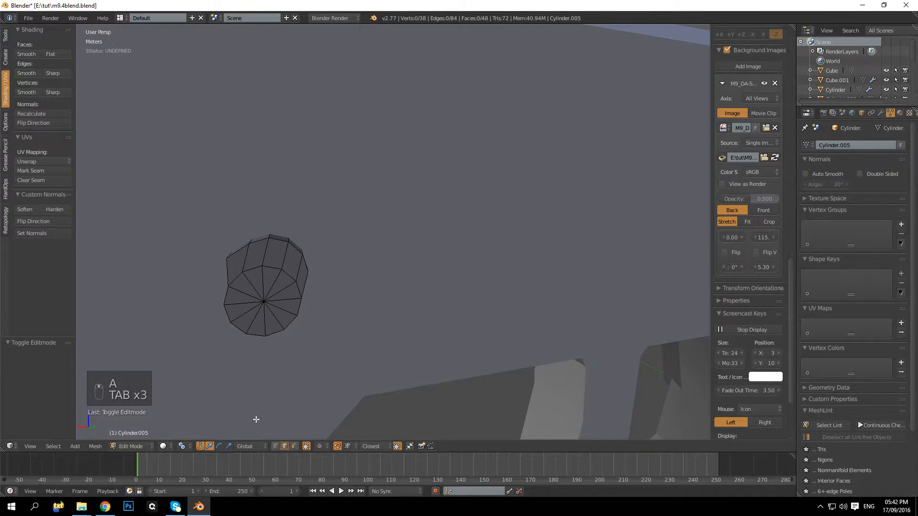
Extrude the five end faces of the raised section again along vertex normals with an offset of -2
click(294, 446)
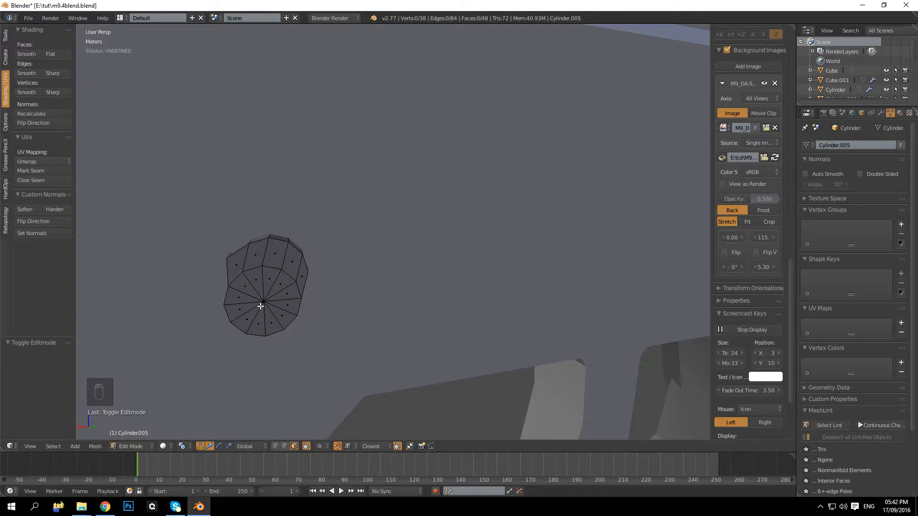
middle_drag(303, 238, 244, 263)
right_click(239, 269)
ctrl+right_click(297, 271)
scroll(334, 268, down, 3)
key(alt+e)
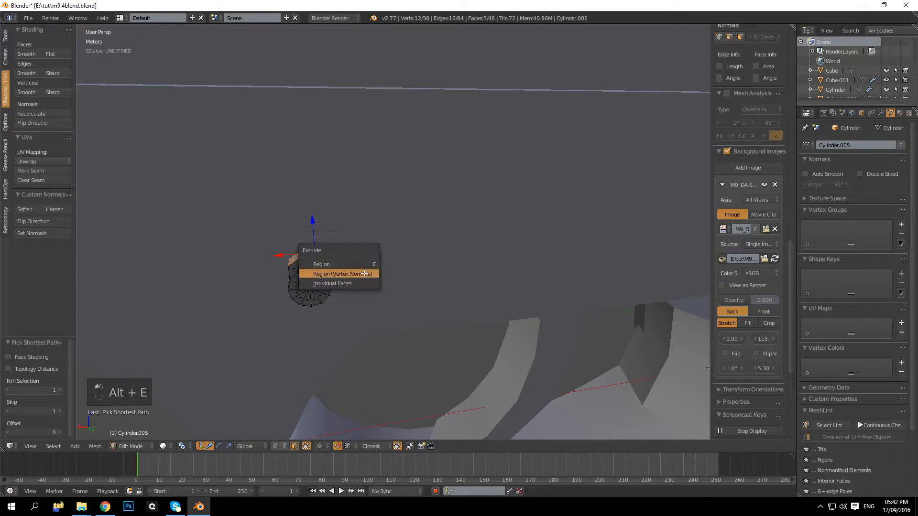
click(364, 273)
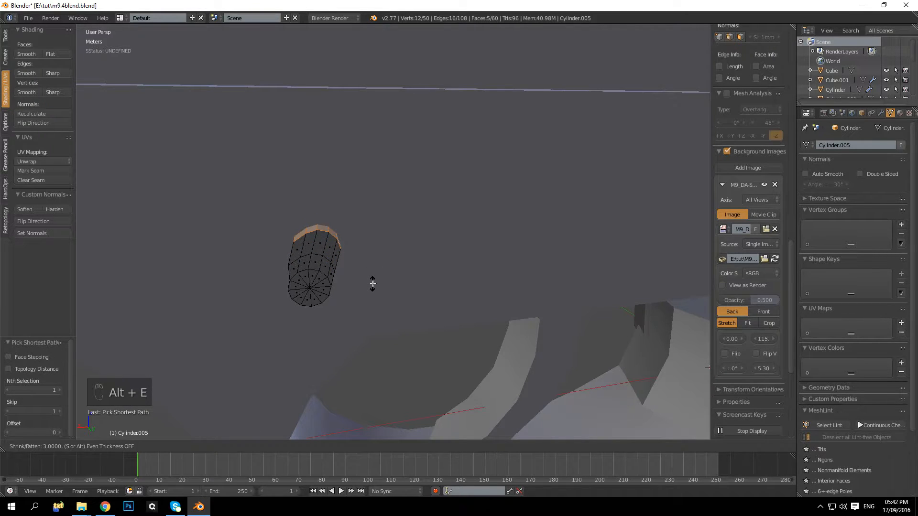
click(373, 283)
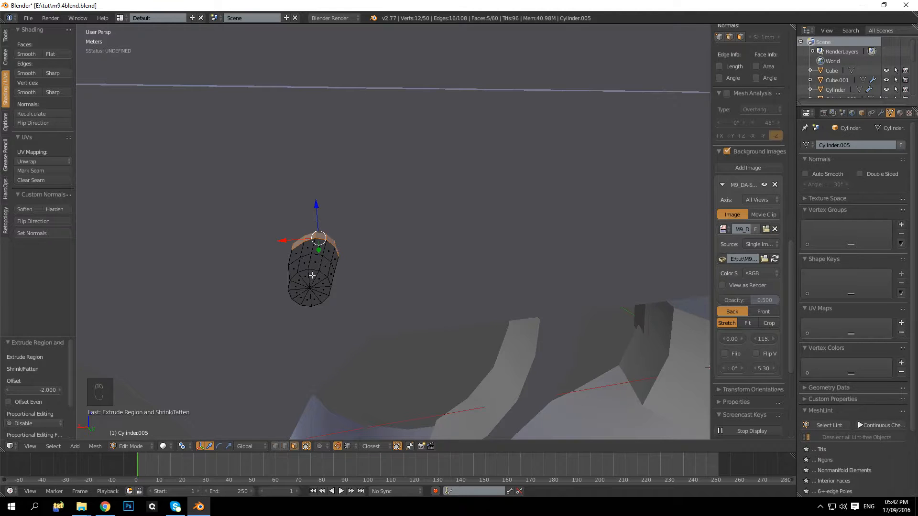
Deselect everything and compare the extruded shape with the reference image in the front and side wireframe views
scroll(311, 278, up, 1)
key(a)
middle_drag(306, 275, 322, 263)
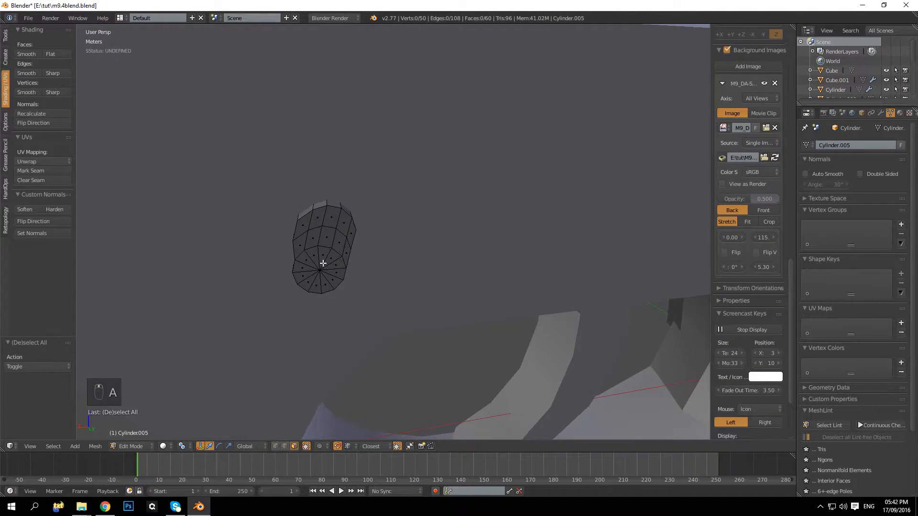
key(KP_1)
key(KP_5)
key(KP_3)
key(KP_1)
key(z)
shift+middle_drag(330, 242, 311, 287)
key(KP_5)
key(z)
Isolate the linked inner cap of the extruded cylinder, delete its faces, and reveal the rest of the mesh
mouse_move(209, 309)
middle_down()
mouse_move(288, 291)
mouse_move(244, 252)
middle_up()
mouse_move(405, 282)
shift+middle_down()
mouse_move(371, 264)
mouse_move(304, 267)
mouse_move(307, 254)
mouse_move(258, 277)
mouse_move(323, 293)
shift+middle_up()
key(l)
key(h)
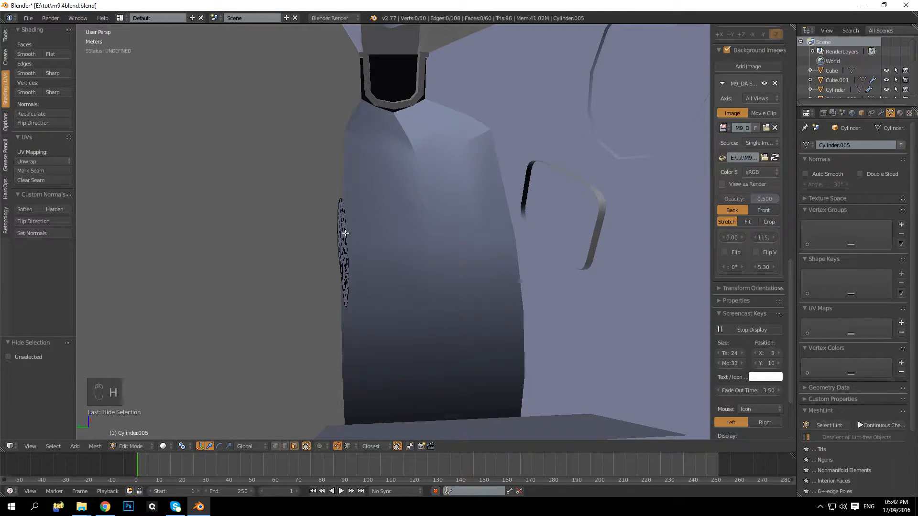
key(l)
key(Delete)
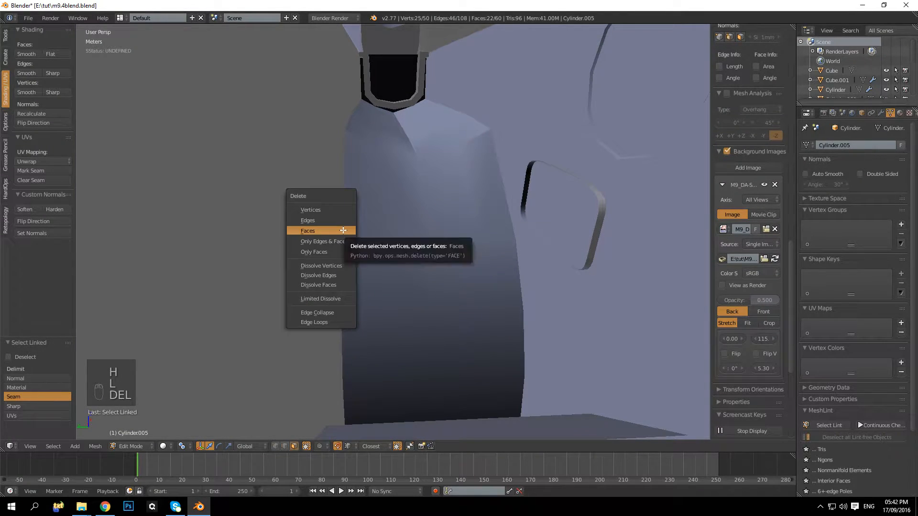
click(340, 231)
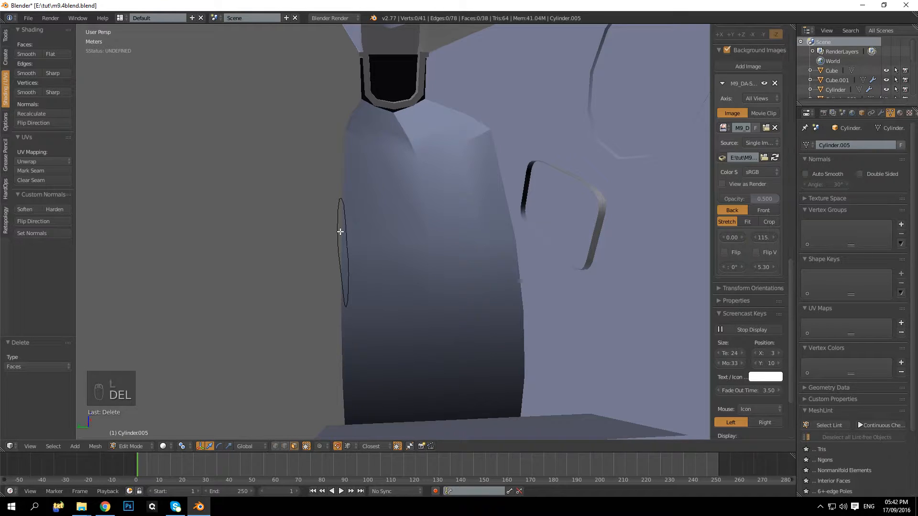
key(alt+h)
key(KP_Decimal)
key(a)
In the back orthographic wireframe, move the lowest outer vertex pair of the extruded end -2.152 cm along X and -1.746 cm along Z
middle_drag(322, 229, 345, 223)
scroll(346, 224, up, 3)
key(alt+KP_1)
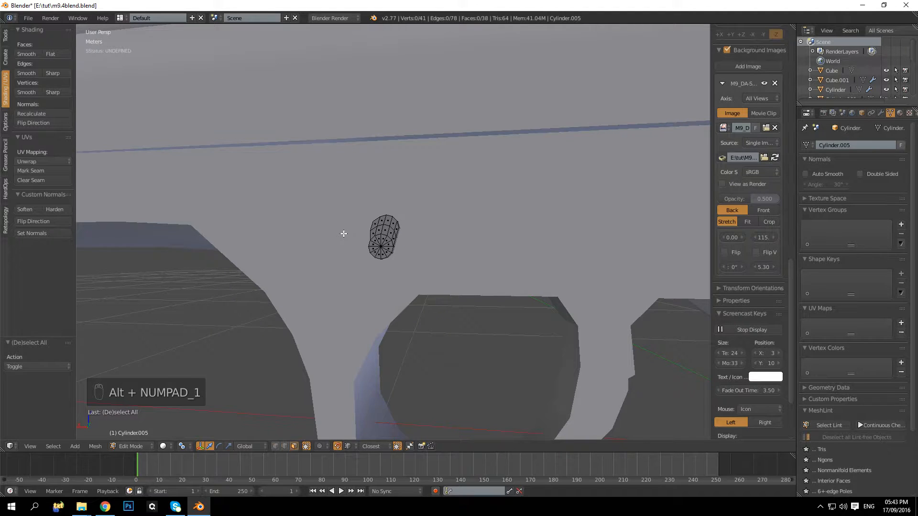
key(ctrl+KP_1)
key(KP_5)
scroll(364, 249, up, 4)
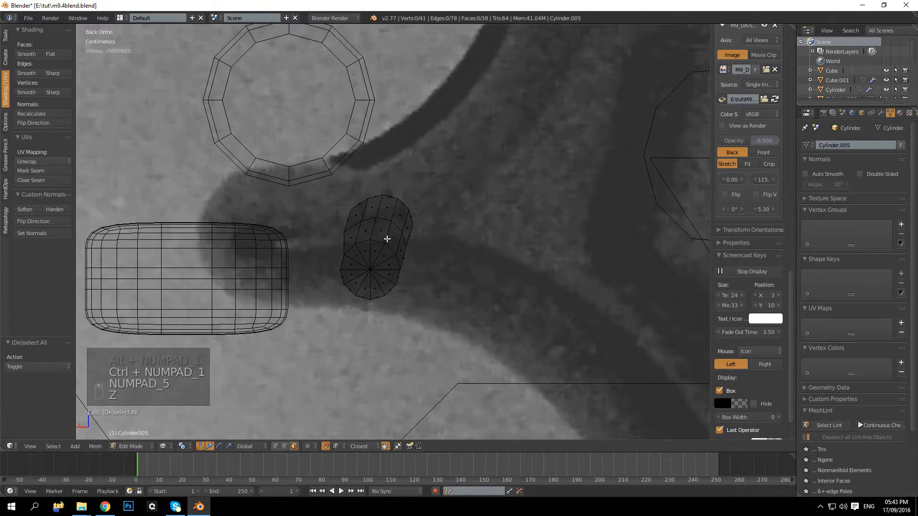
key(z)
click(275, 446)
key(b)
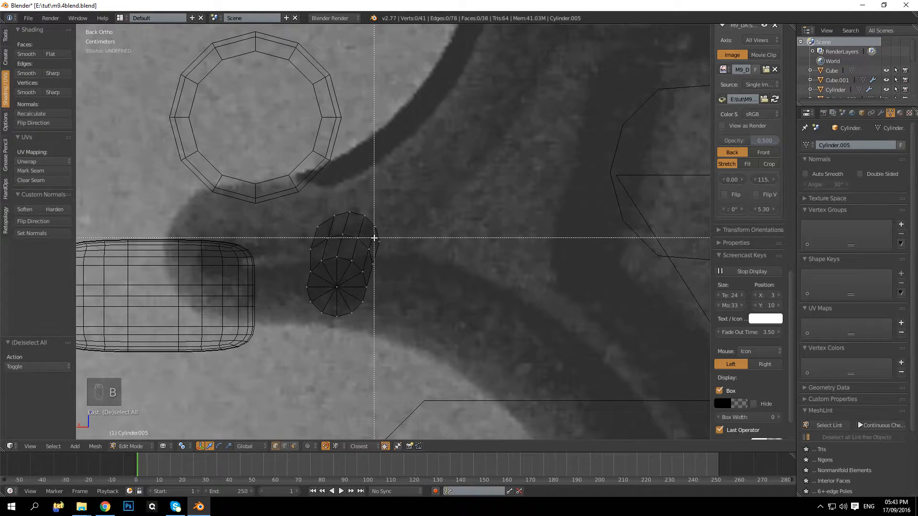
drag(373, 236, 392, 247)
key(g)
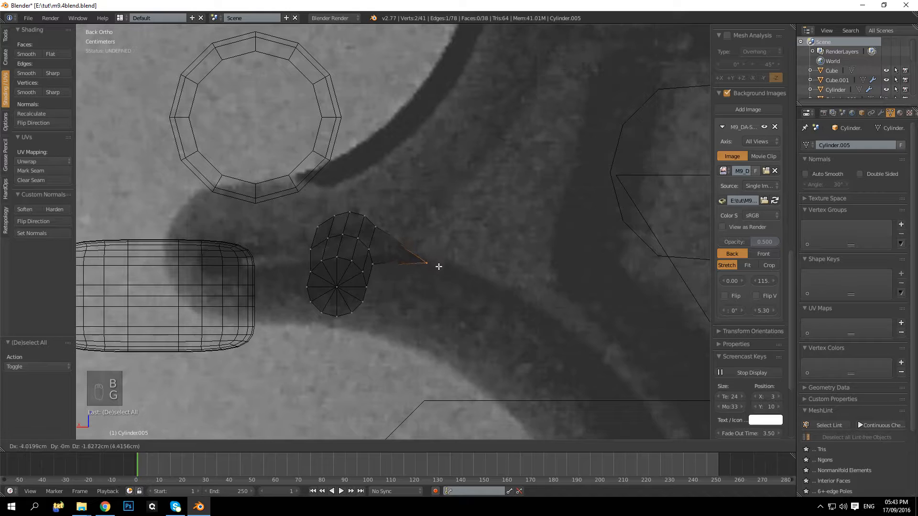
click(415, 261)
Move the next vertex pair above it about -5.3 cm along X and -1.7 cm along Z to extend the lever's lower edge
right_click(374, 228)
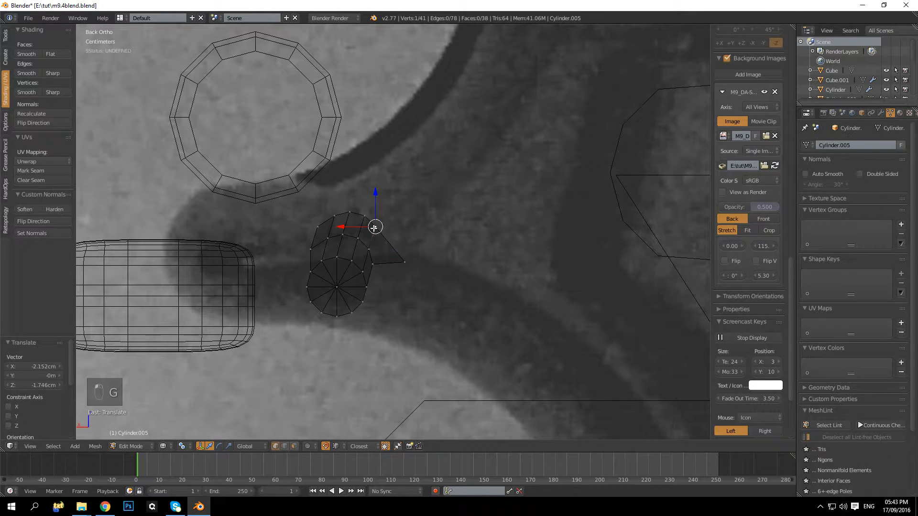
key(a)
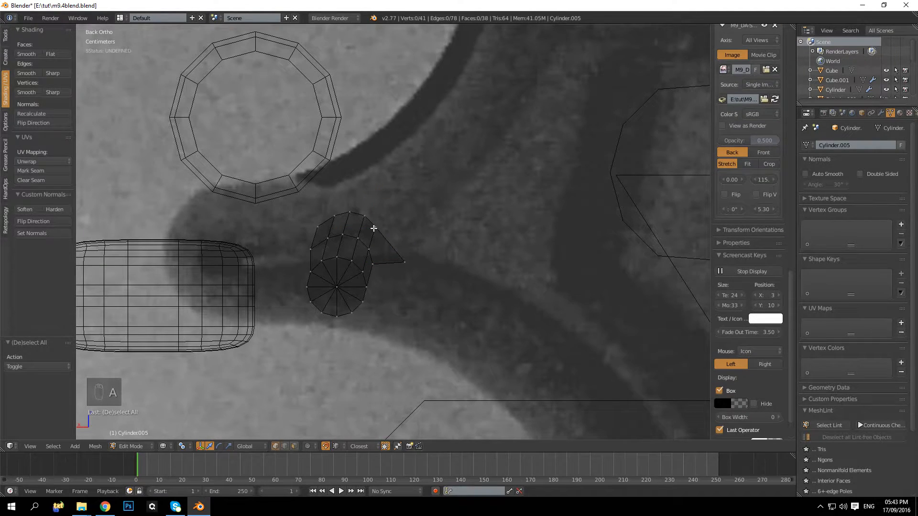
key(b)
drag(368, 219, 403, 239)
key(h)
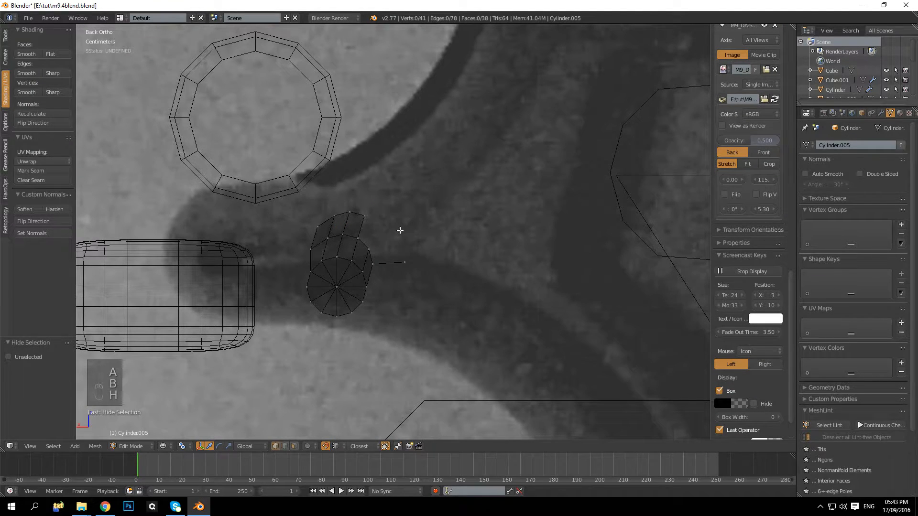
key(ctrl+z)
key(g)
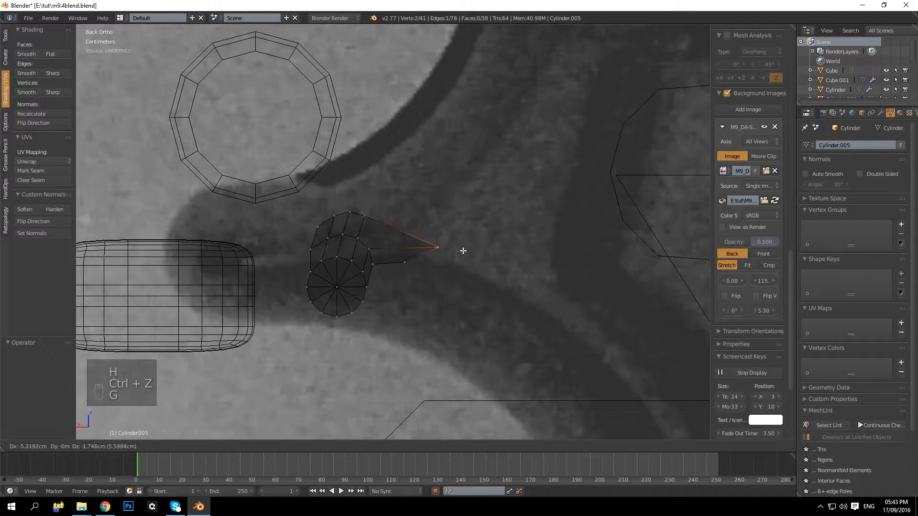
click(463, 249)
Move the third vertex pair -8.649 cm along X and -8.121 mm along Z to form the lever's tip
key(a)
key(b)
drag(359, 213, 396, 232)
key(g)
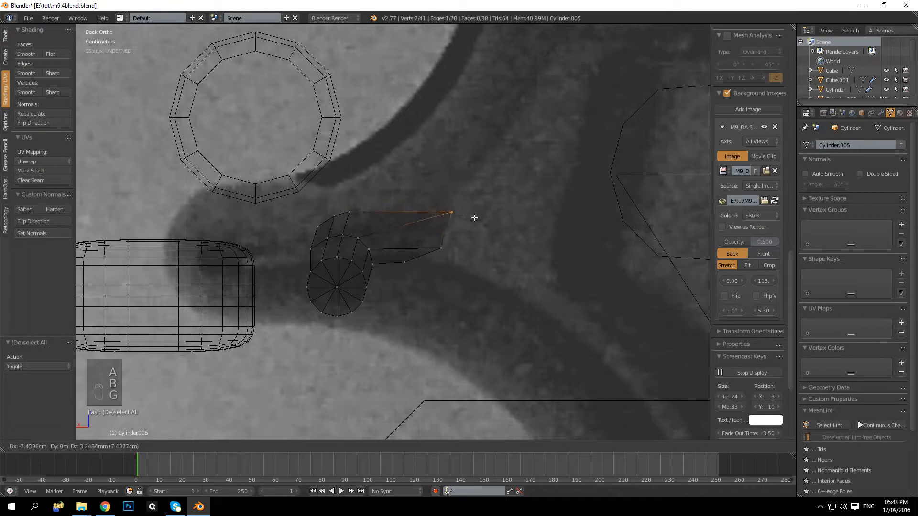
click(487, 230)
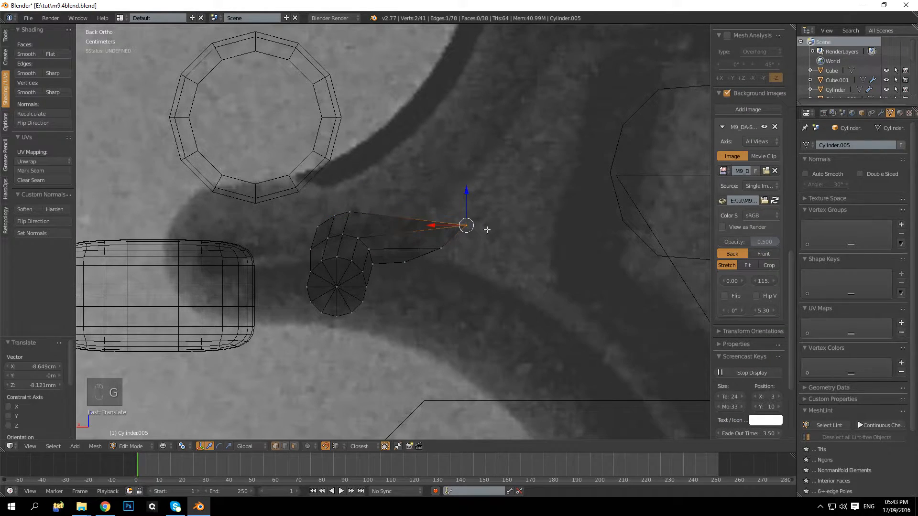
Move the topmost vertex pair -9.908 cm along X and 1.259 cm along Z, and align it along X with the pair below
key(a)
key(b)
drag(348, 201, 385, 217)
key(g)
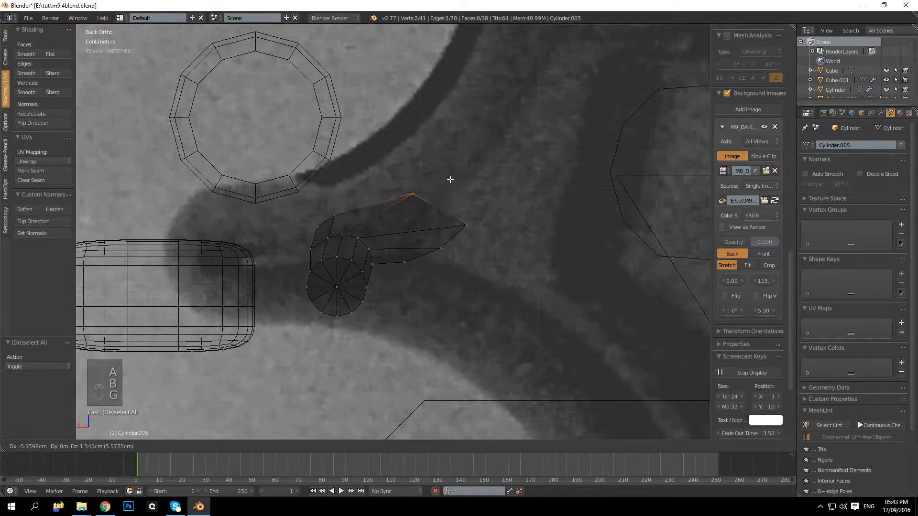
click(493, 184)
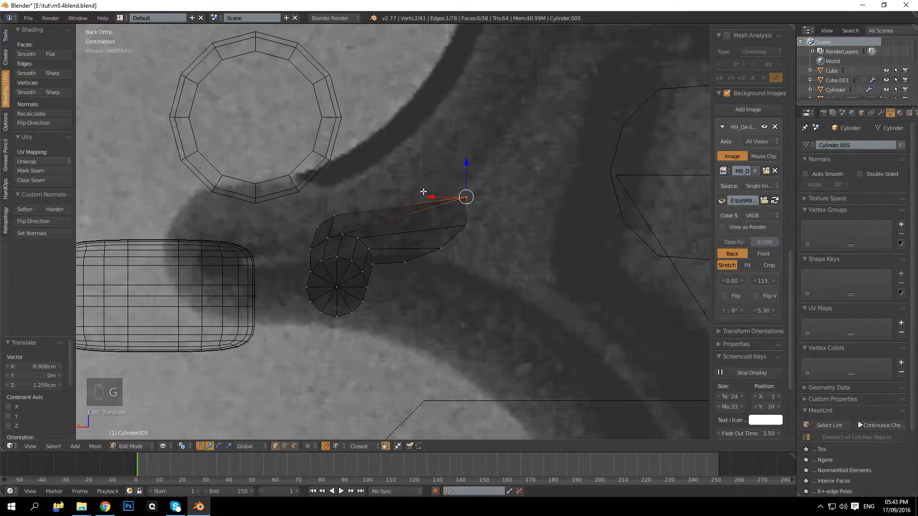
key(g)
key(x)
click(462, 227)
Select the four remaining vertices at the upper inner corner of the extruded lever
key(a)
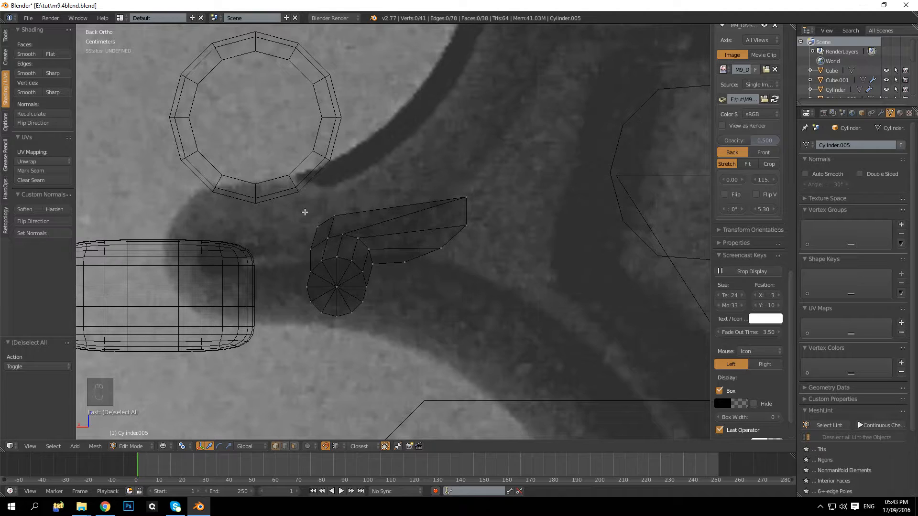
key(b)
drag(301, 195, 344, 231)
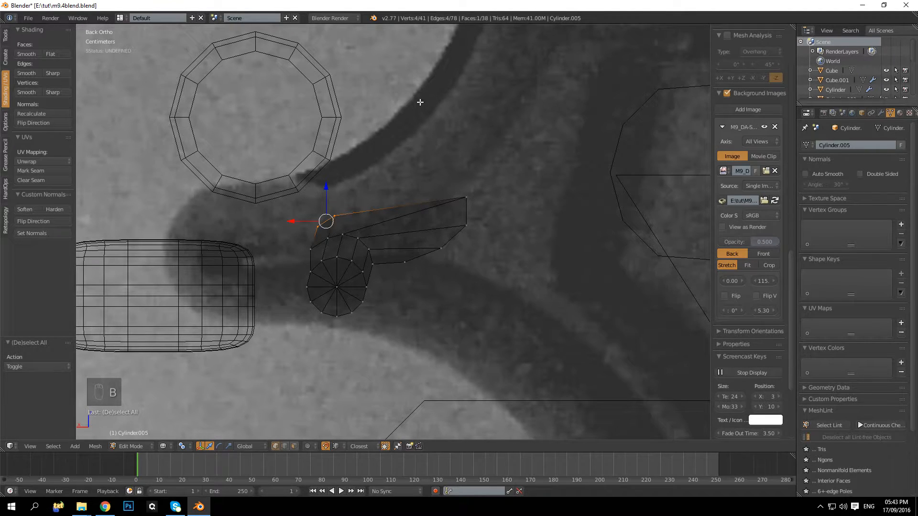
Flatten the selected upper vertices with a Z scale of 0 and raise them level with the part's upper-right corner
key(s)
key(z)
key(0)
key(Return)
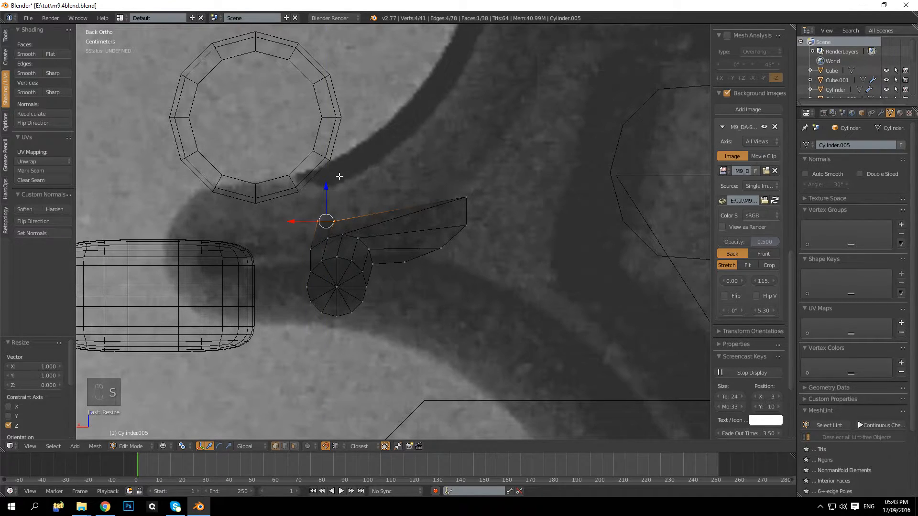
key(g)
key(z)
click(466, 193)
Shift the upper-left corner vertices and the neighbouring top pair along X so their edges run vertically to the vertices below
key(a)
key(b)
drag(295, 182, 309, 244)
key(a)
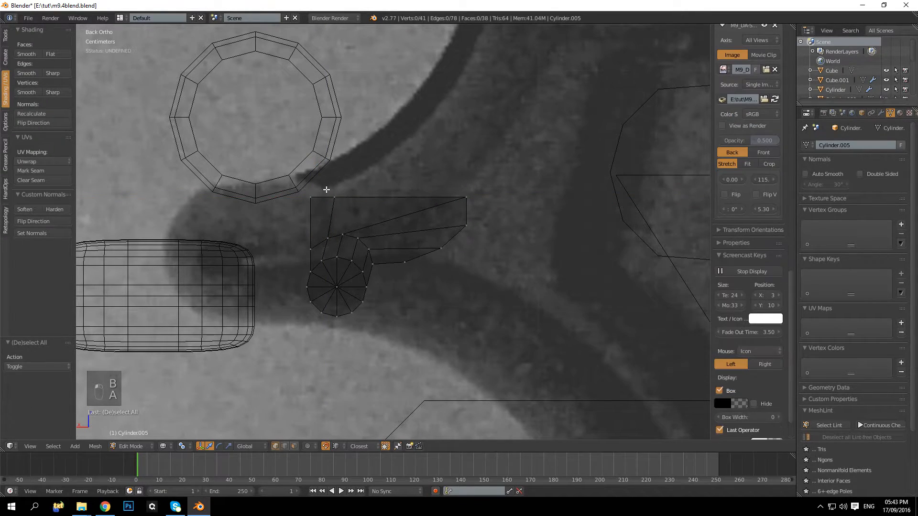
key(b)
drag(326, 178, 348, 214)
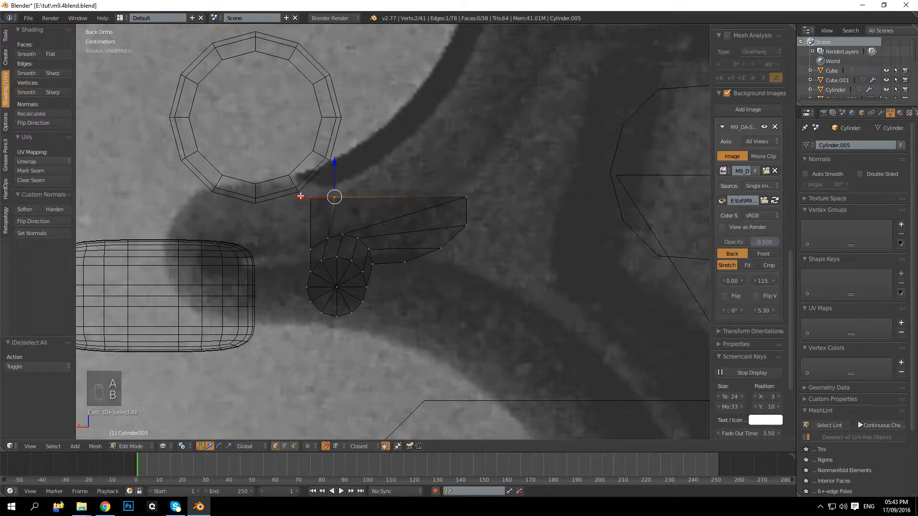
mouse_move(301, 197)
mouse_down()
mouse_move(328, 236)
mouse_move(309, 205)
mouse_up()
key(a)
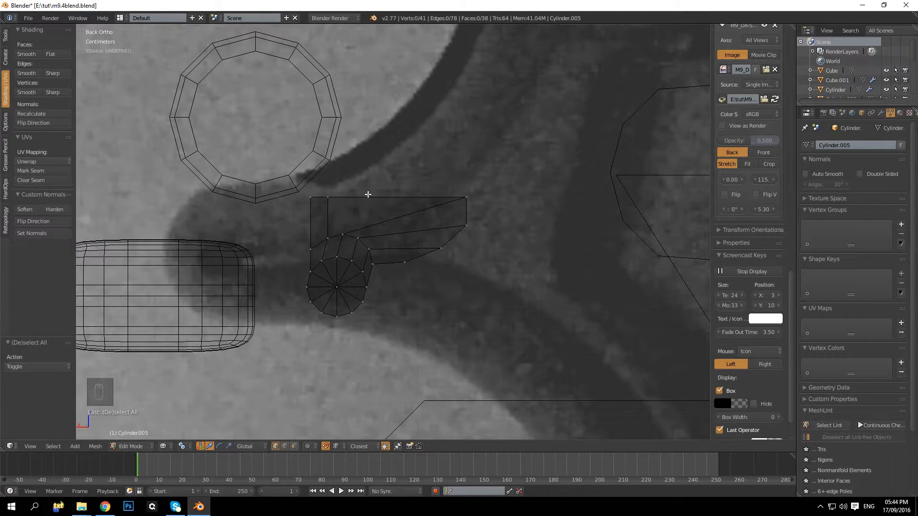
Extrude the part's two top faces upward along Z by about 7.68 cm
middle_drag(409, 168, 396, 205)
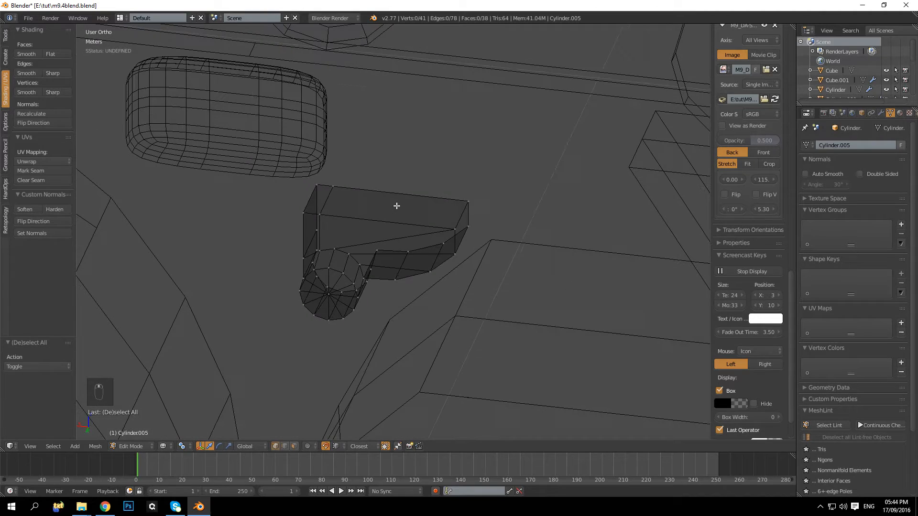
key(KP_5)
key(z)
click(294, 446)
right_click(309, 206)
shift+right_click(390, 213)
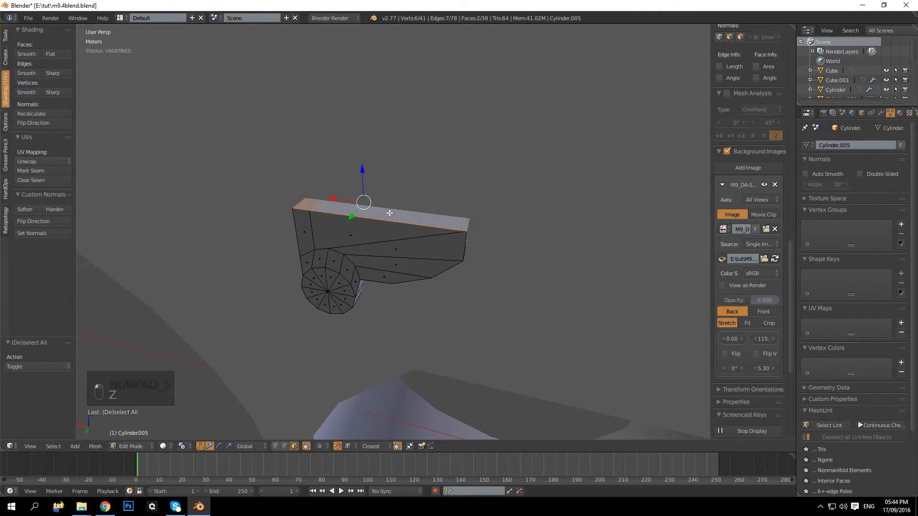
key(KP_1)
key(KP_5)
key(ctrl+KP_1)
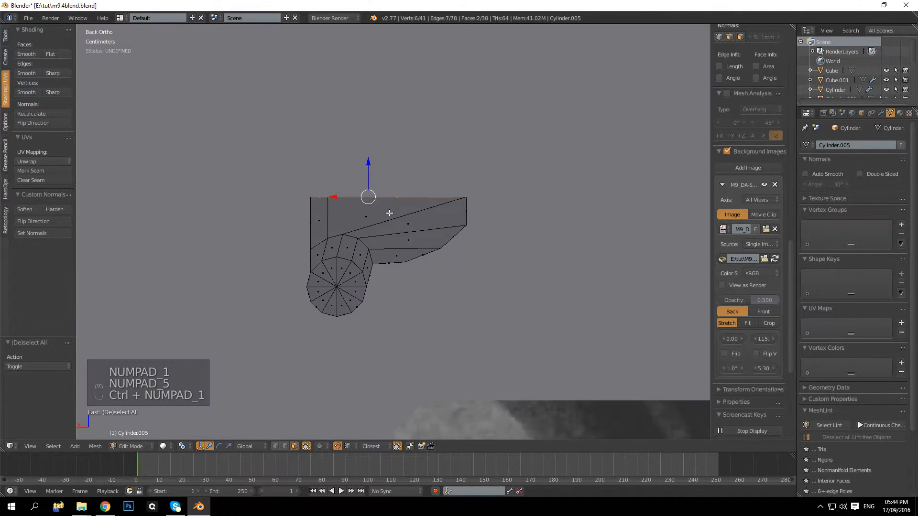
key(z)
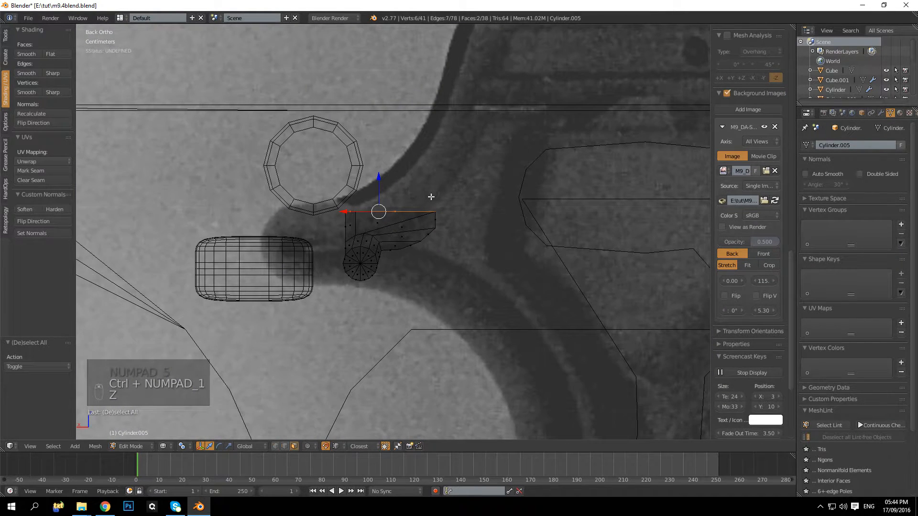
scroll(431, 197, down, 2)
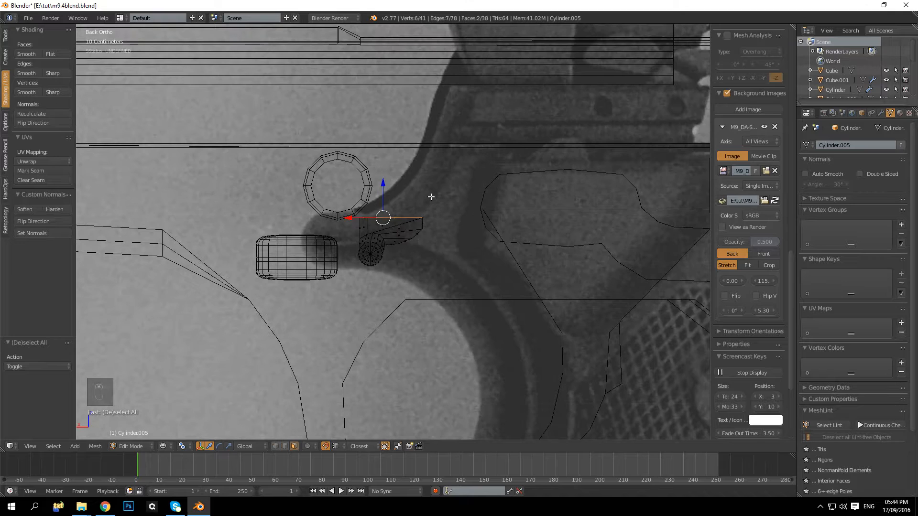
key(e)
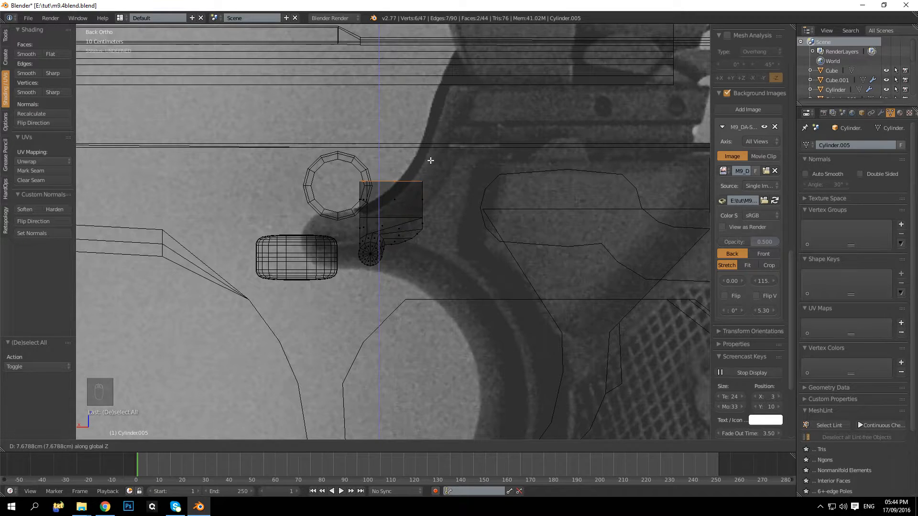
click(430, 161)
key(a)
Select the pair of vertices at the extruded block's upper-left corner in vertex mode
scroll(353, 201, up, 3)
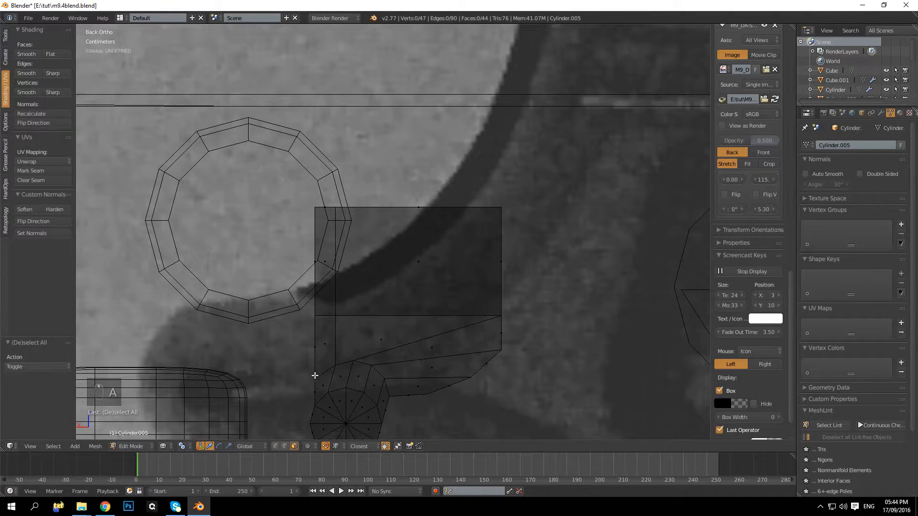
click(273, 447)
key(b)
drag(297, 192, 325, 223)
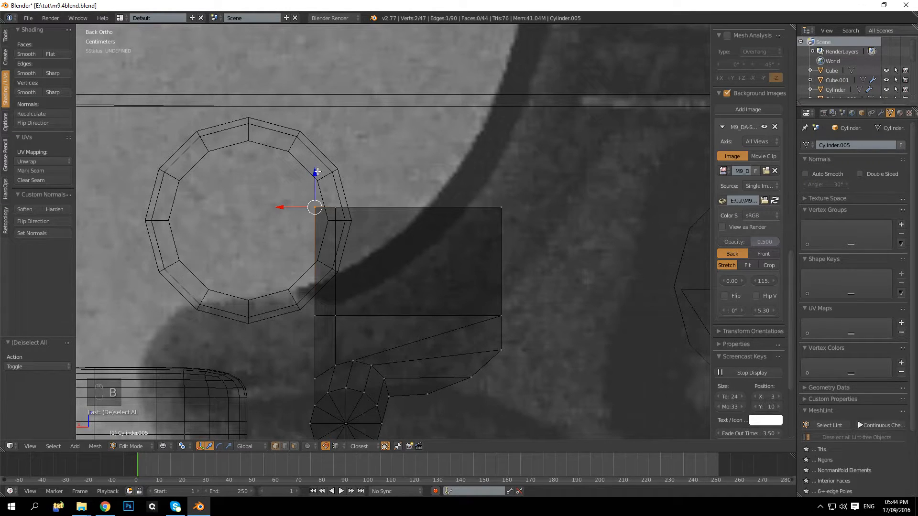
Try dissolving the selected corner vertices of the extruded block and undo it
key(ctrl+x)
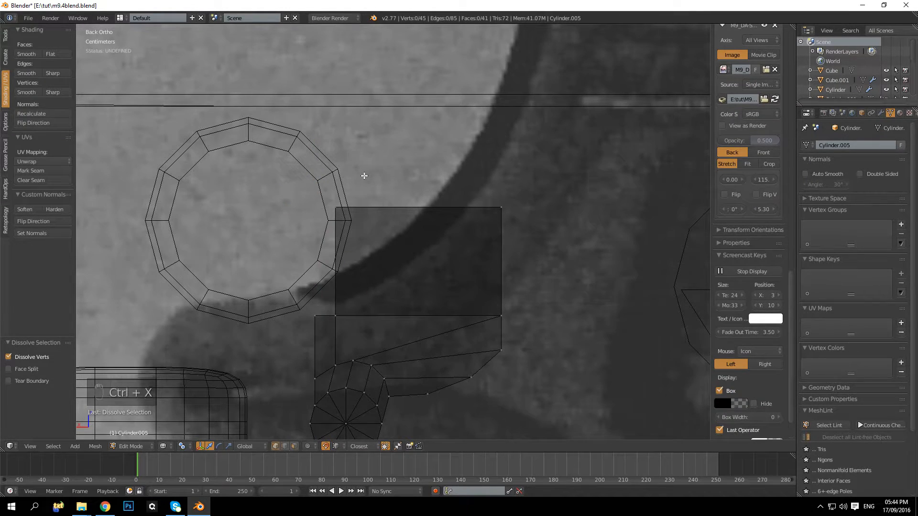
key(ctrl+z)
key(ctrl+z)
Turn off snapping and lower the selected upper-left corner vertices along Z by about 1.29 cm to slope the corner
key(shift+Tab)
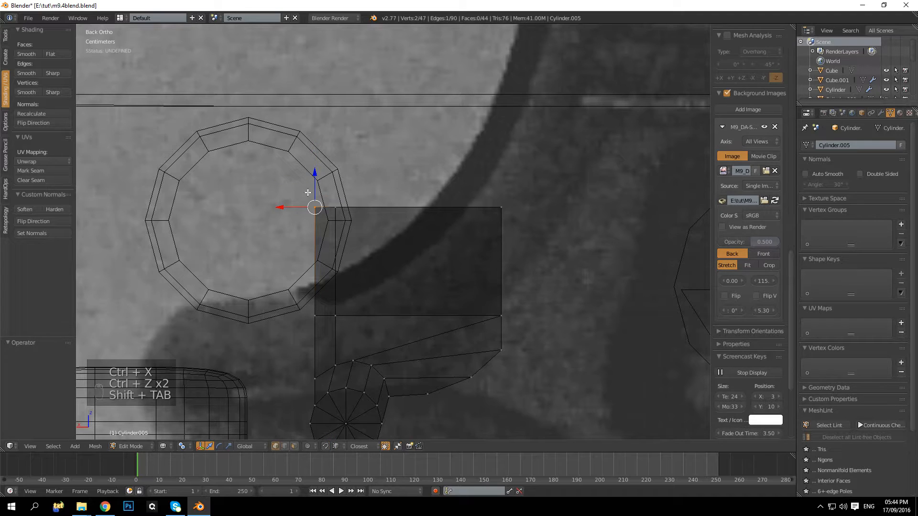
key(g)
key(z)
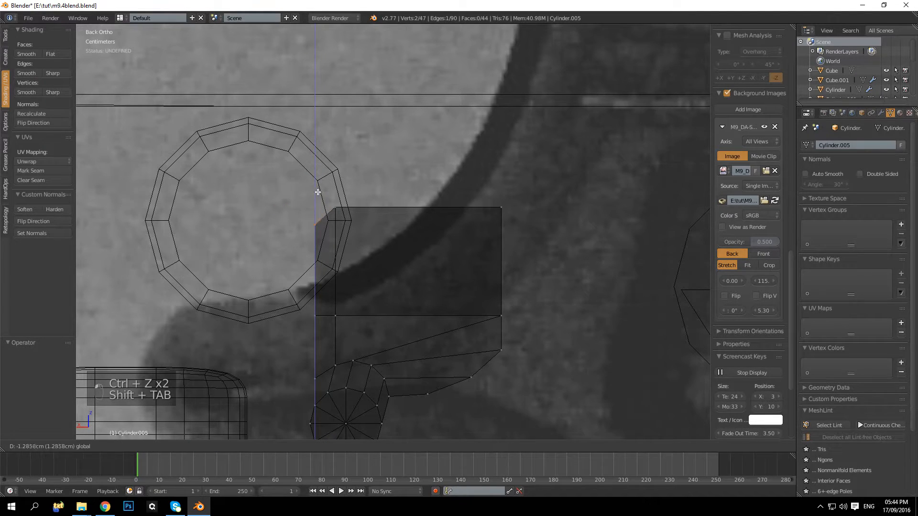
click(317, 193)
key(a)
Try a vertical loop cut through the extruded block and undo it
key(ctrl+r)
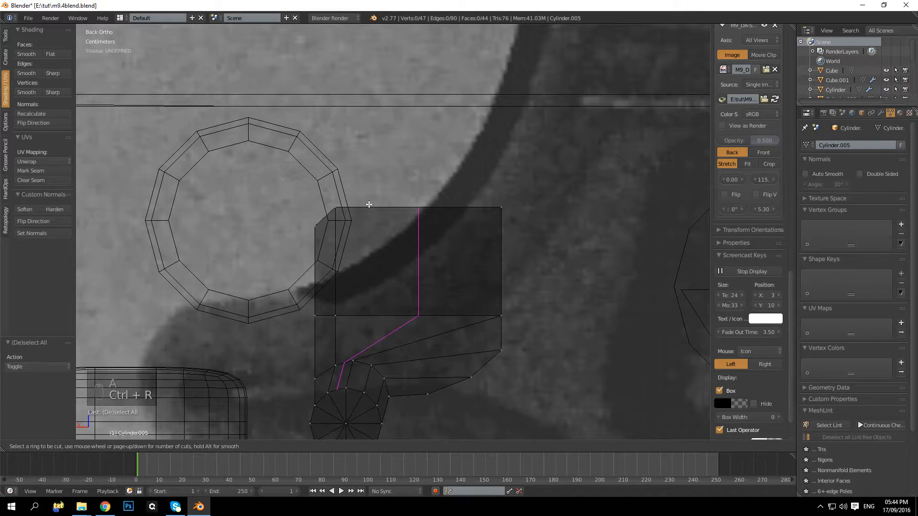
click(369, 204)
click(370, 201)
key(ctrl+z)
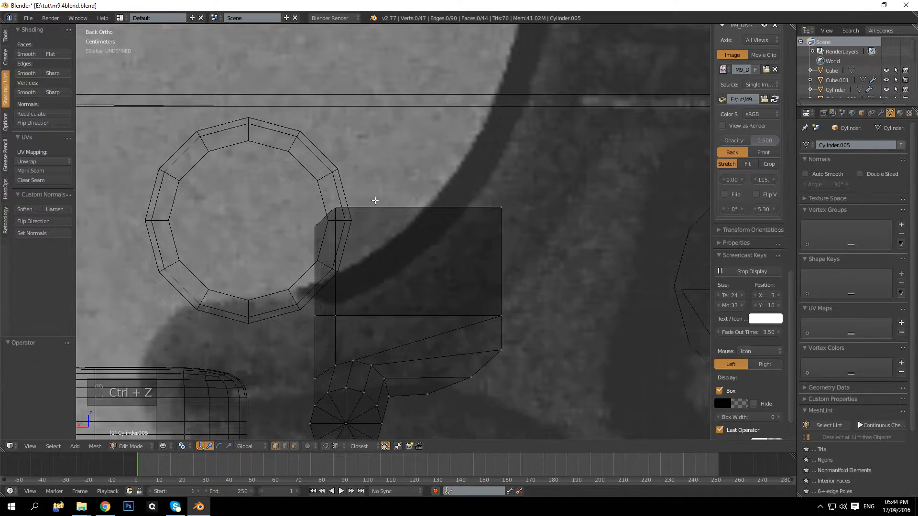
Try a horizontal loop cut slid toward the top of the extruded block, inspect it in shaded perspective, and undo it
shift+middle_drag(393, 214, 413, 158)
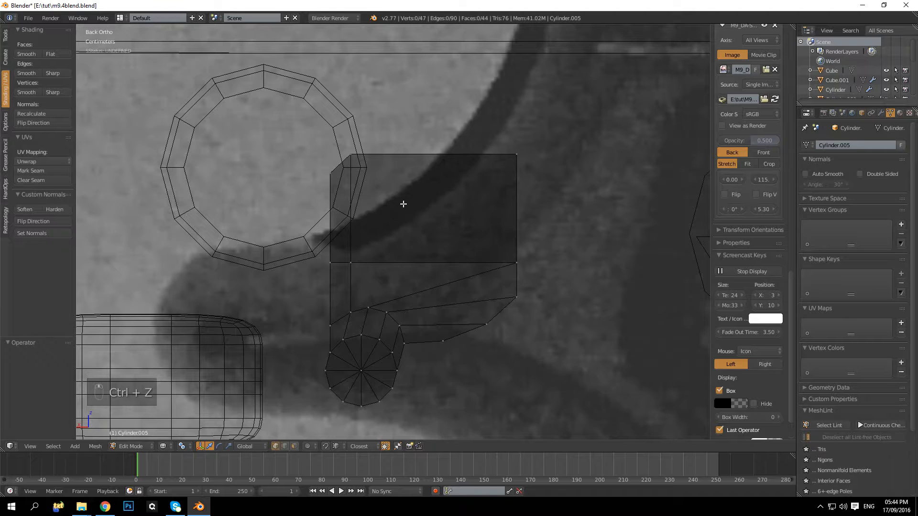
key(ctrl+r)
click(526, 172)
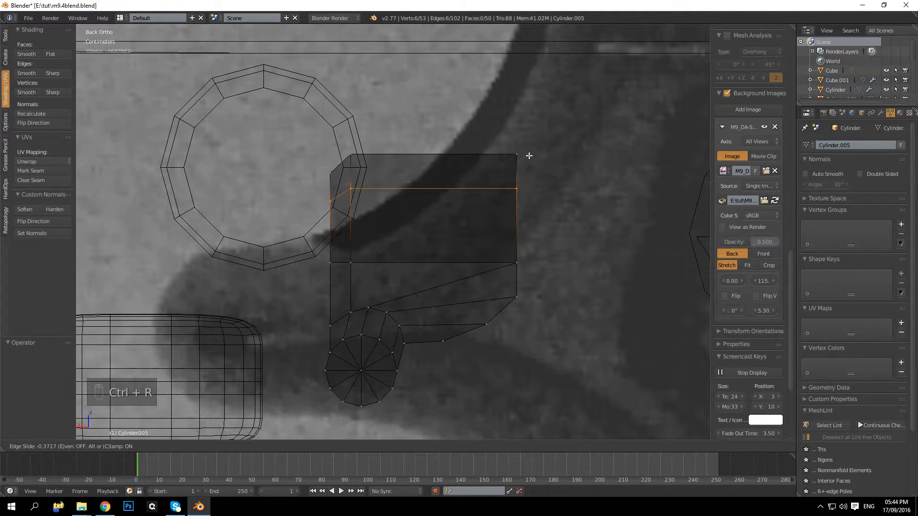
click(532, 154)
scroll(577, 159, down, 4)
key(KP_5)
key(z)
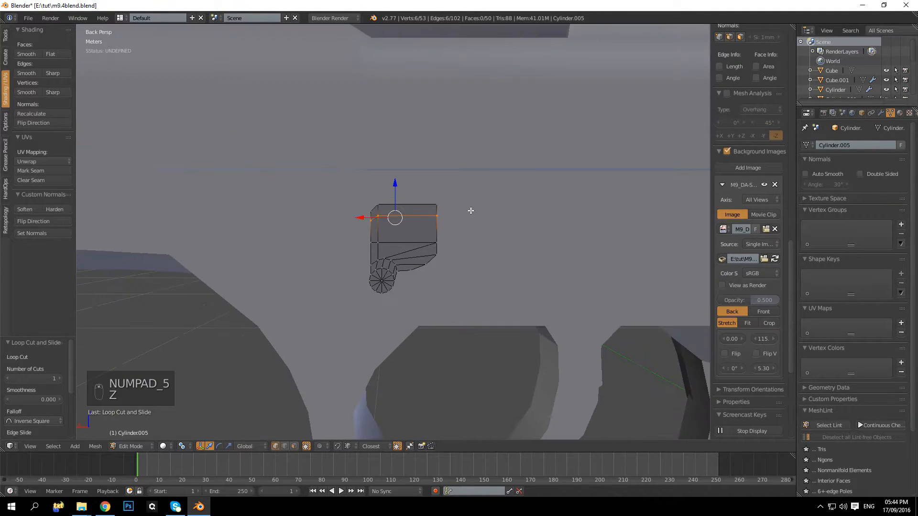
middle_drag(471, 210, 462, 218)
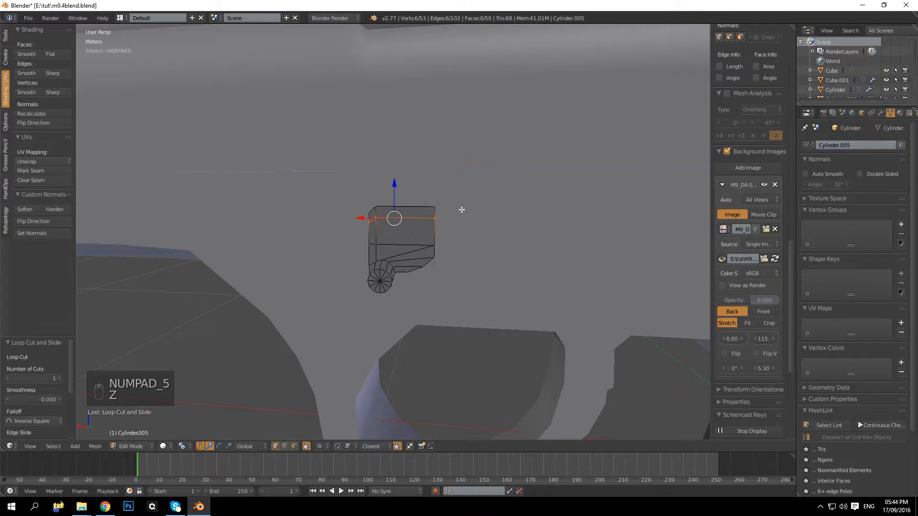
key(ctrl+z)
Lower the extruded block's top vertices slightly along Z in the back wireframe view
key(KP_1)
key(KP_5)
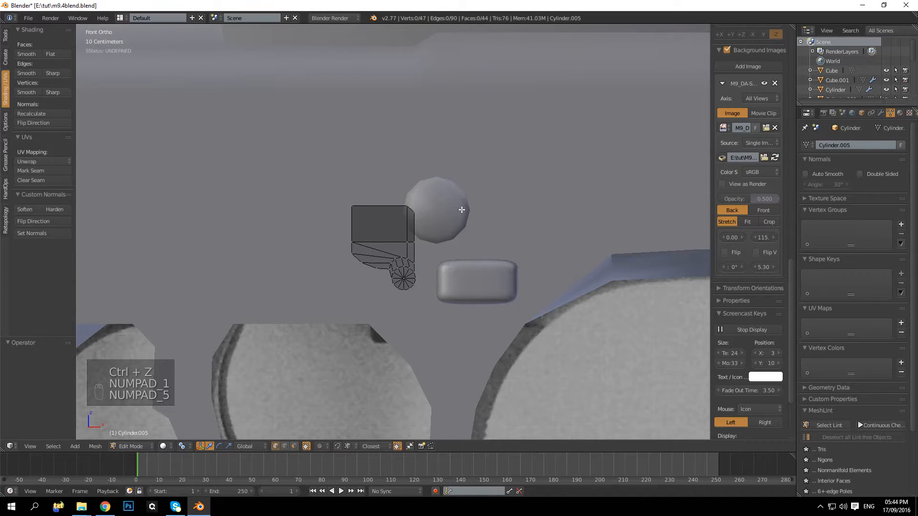
key(ctrl+KP_1)
key(z)
scroll(342, 172, up, 3)
key(b)
drag(335, 169, 483, 212)
drag(397, 154, 400, 172)
key(a)
Add a horizontal loop cut halfway up the extruded block and check its shape in shaded perspective
key(ctrl+r)
click(476, 216)
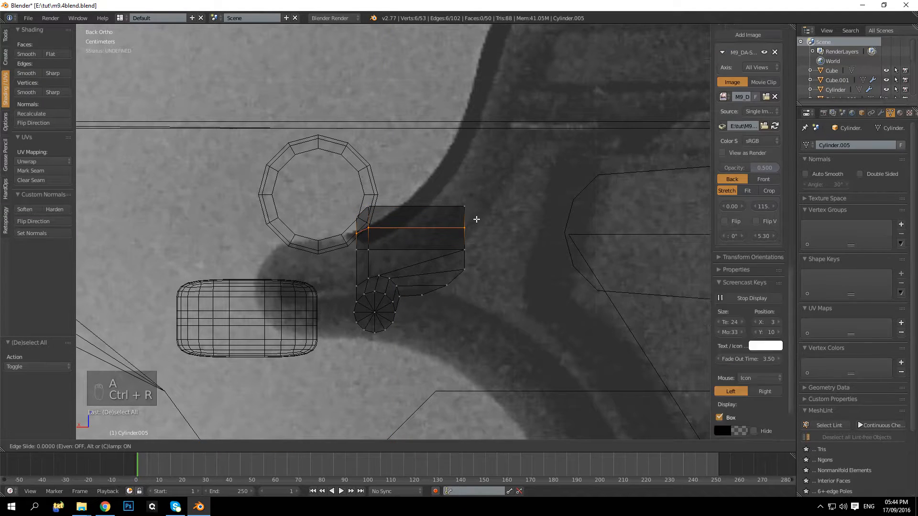
click(477, 218)
scroll(493, 194, down, 3)
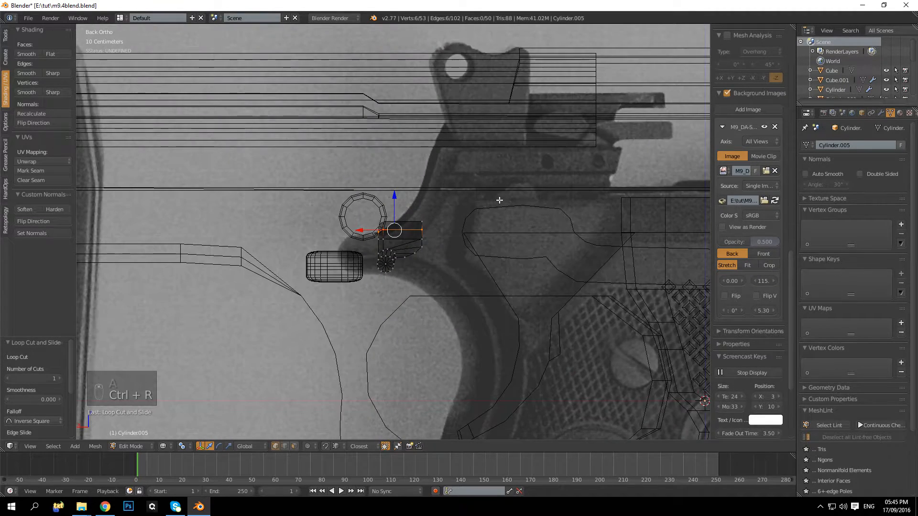
scroll(495, 196, up, 1)
key(KP_5)
key(z)
middle_drag(497, 198, 431, 231)
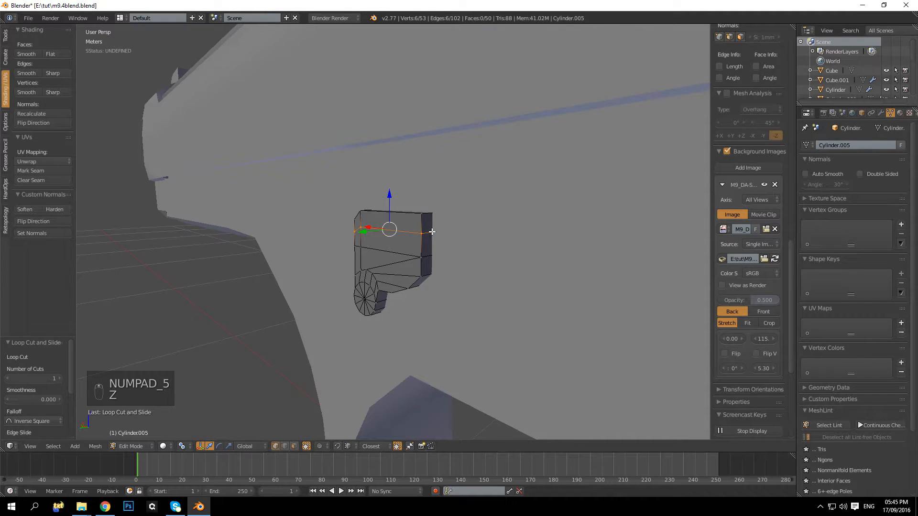
key(a)
Extrude the block's uppermost end face facing the grip by about 14.84 cm to form a long arm
scroll(425, 234, down, 4)
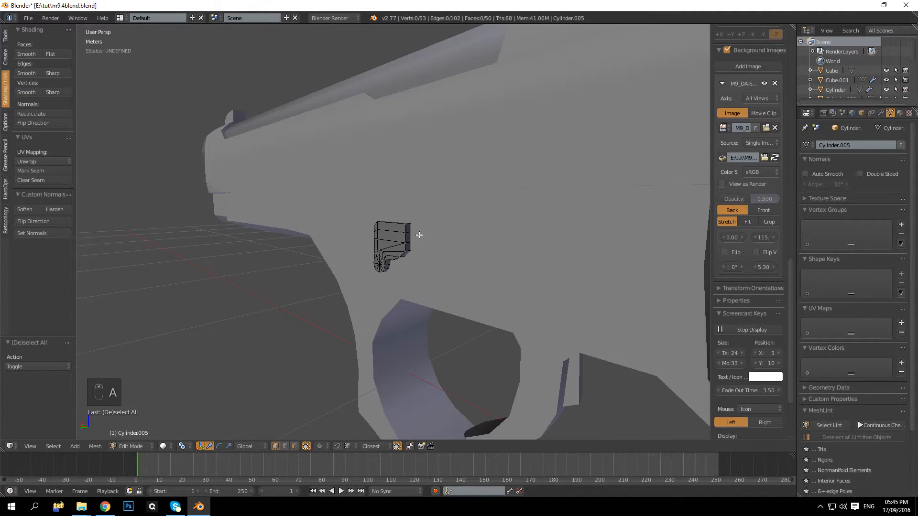
scroll(429, 240, up, 4)
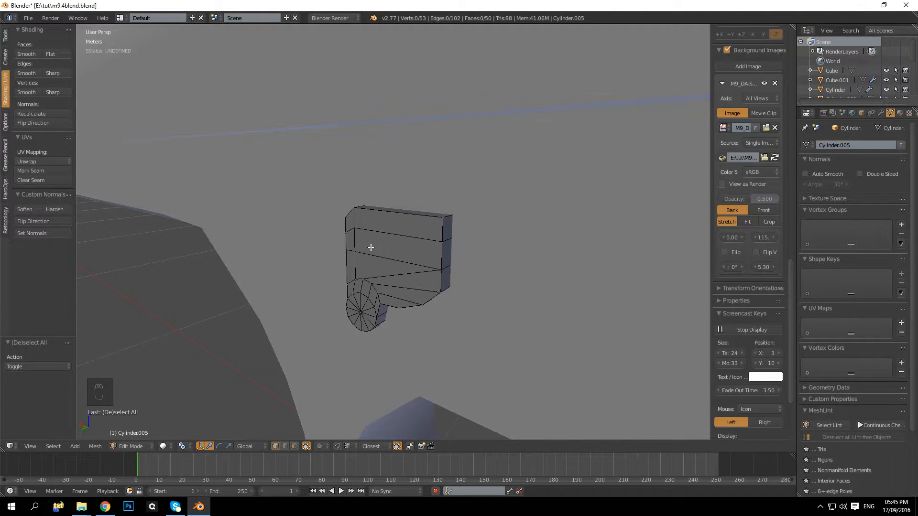
click(294, 446)
right_click(451, 227)
key(KP_1)
key(KP_5)
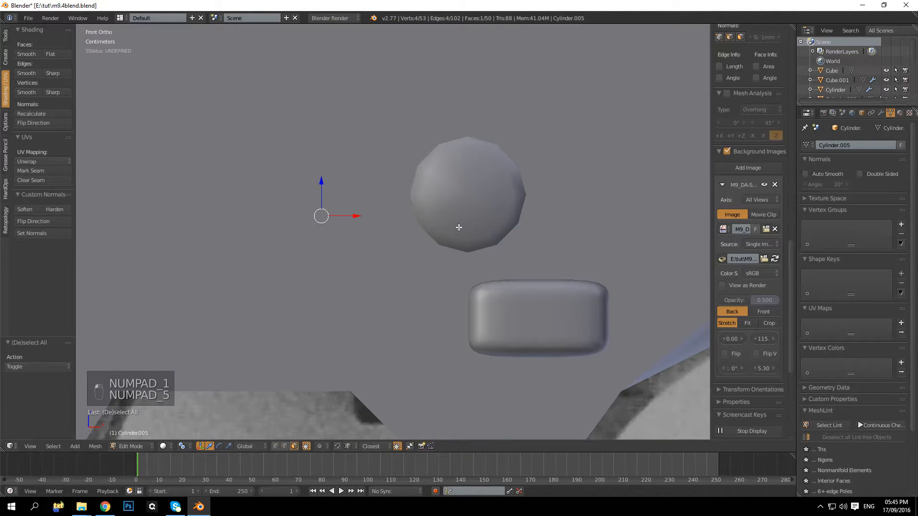
key(ctrl+KP_1)
key(z)
scroll(457, 229, down, 3)
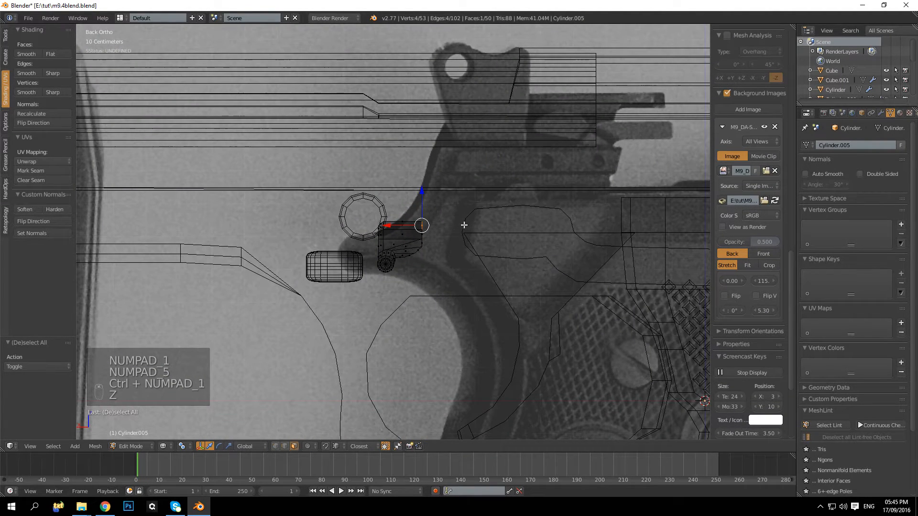
key(e)
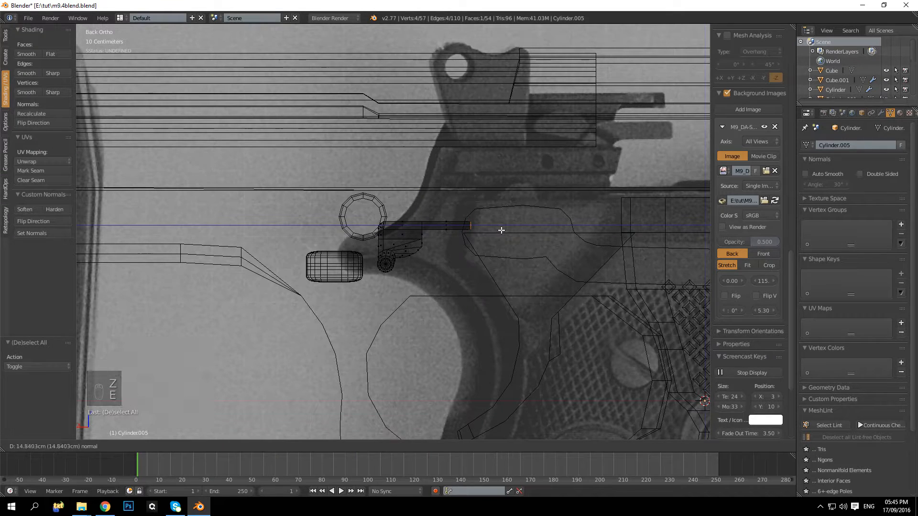
click(501, 230)
Compare the extruded arm with the reference pistol image in the front view
scroll(500, 230, down, 4)
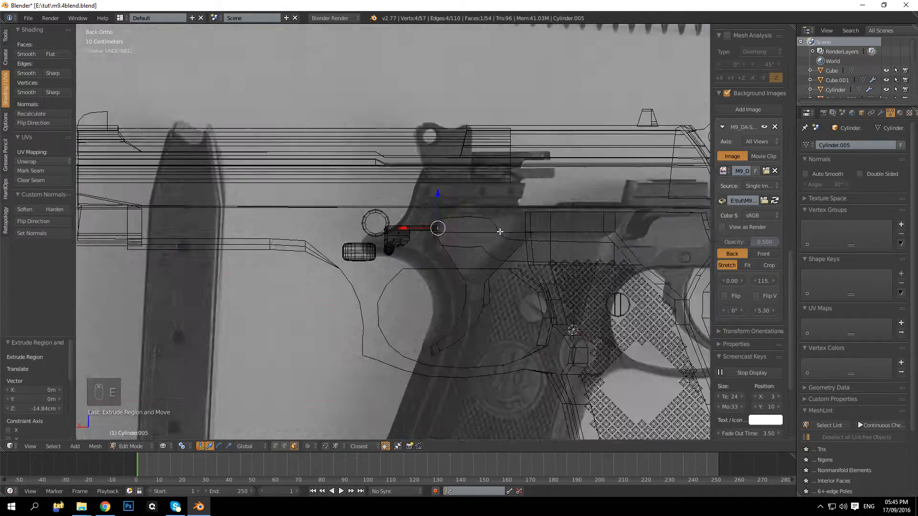
scroll(500, 230, up, 2)
scroll(499, 231, down, 2)
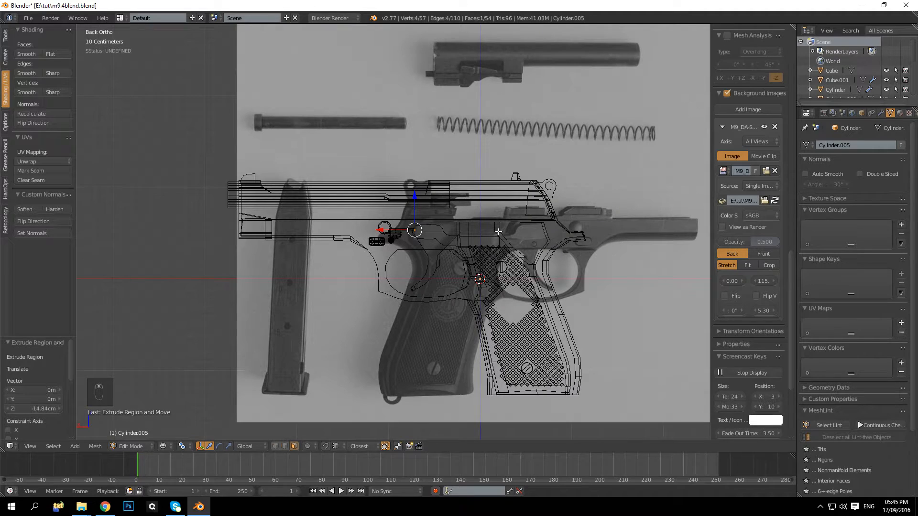
key(ctrl+KP_1)
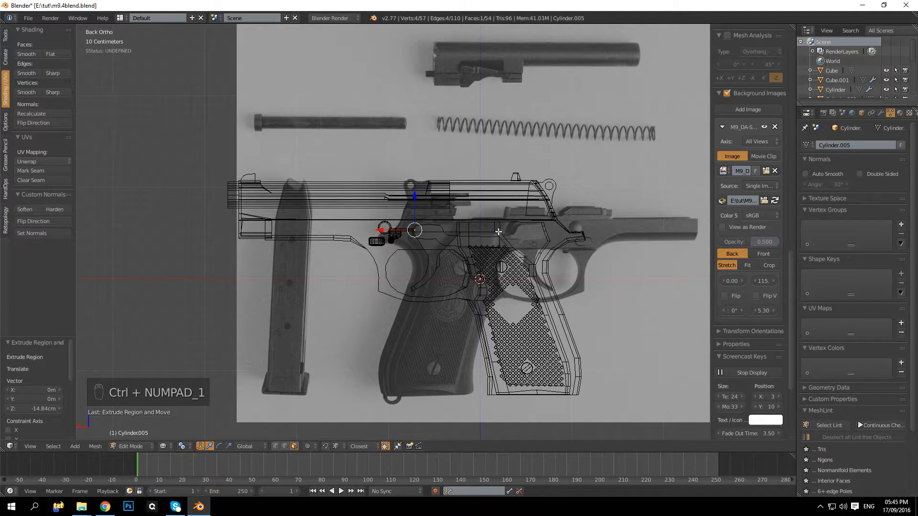
key(KP_1)
key(ctrl+KP_1)
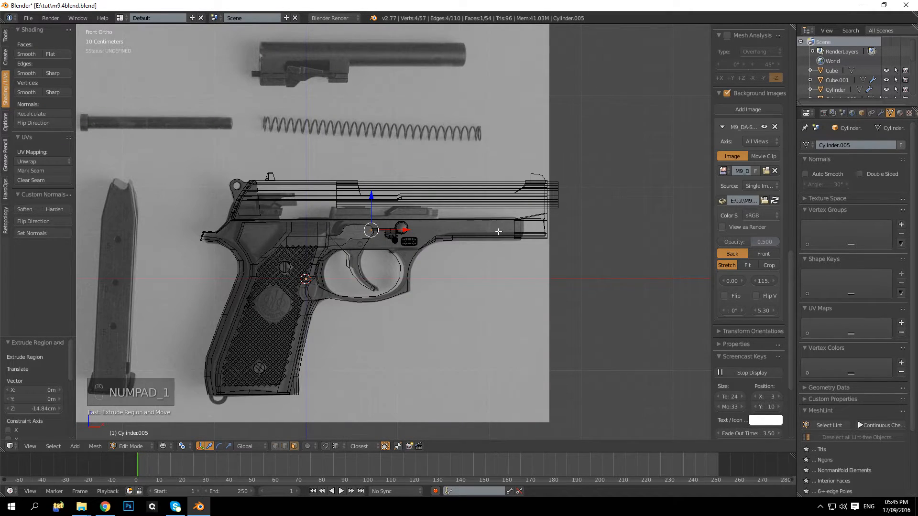
key(KP_1)
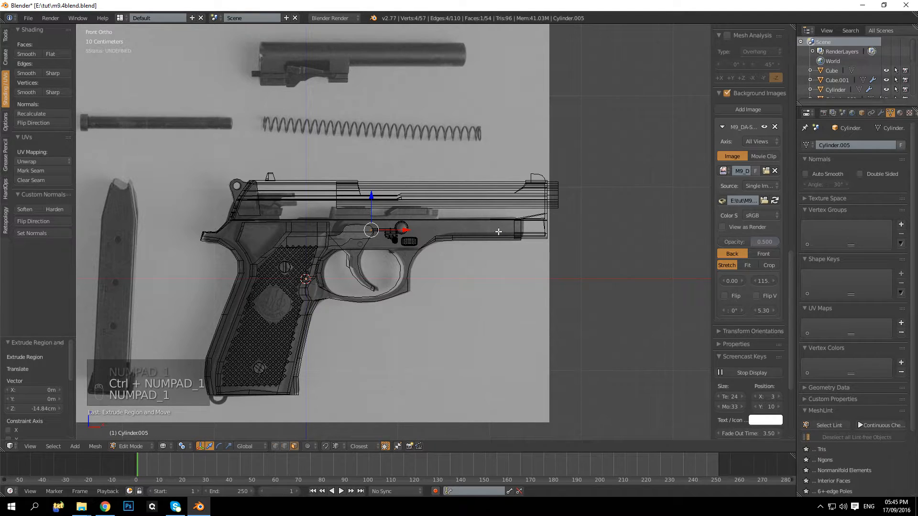
Shift the arm's end face about 2.06 cm along X to shorten the arm, working in the back wireframe view
key(ctrl+KP_1)
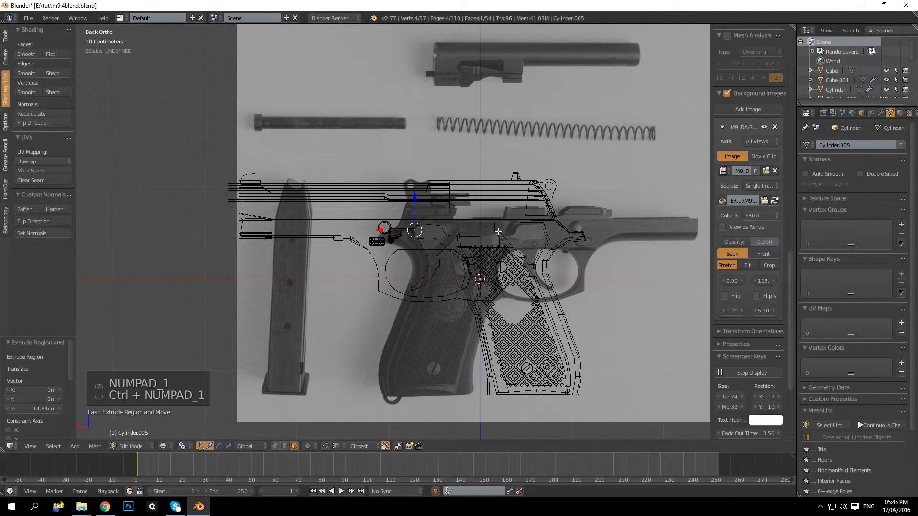
scroll(412, 268, up, 4)
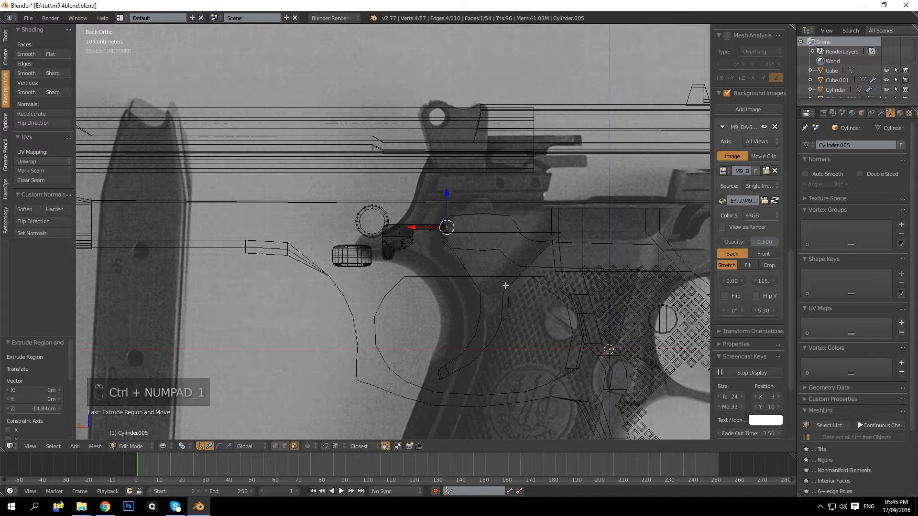
scroll(391, 285, up, 5)
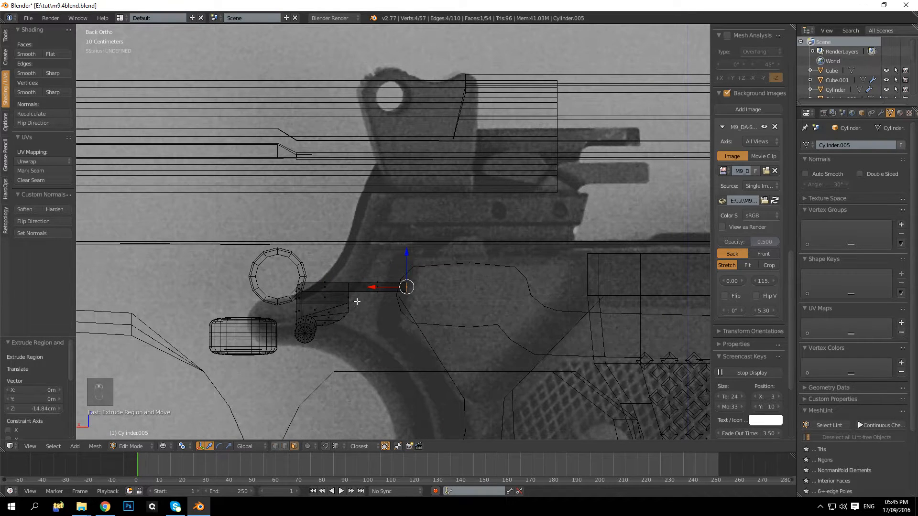
drag(362, 288, 365, 286)
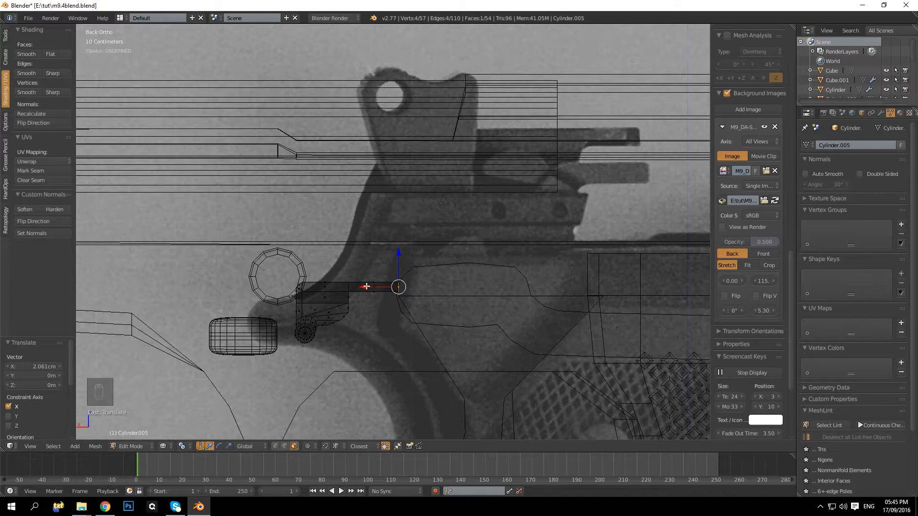
Add a centred horizontal loop cut along the arm and upper block, and check it in shaded perspective
scroll(365, 292, up, 3)
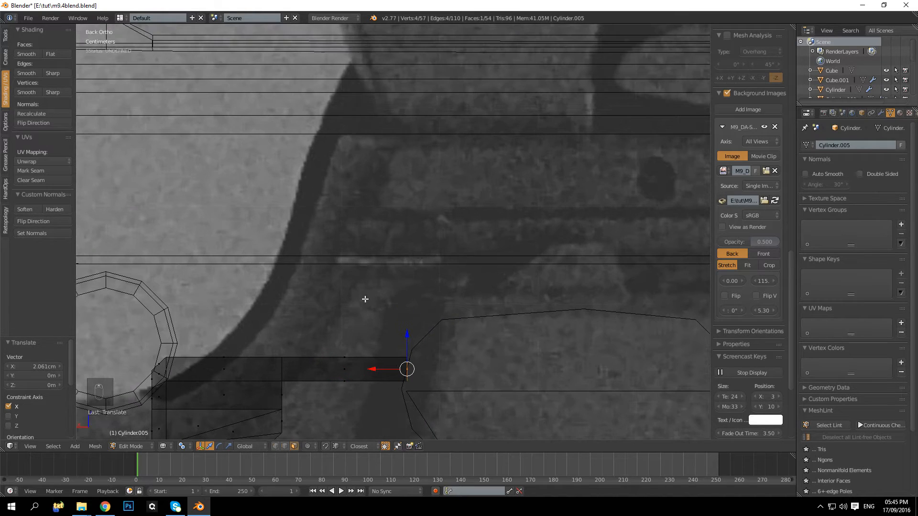
shift+middle_drag(291, 337, 385, 244)
scroll(326, 303, up, 2)
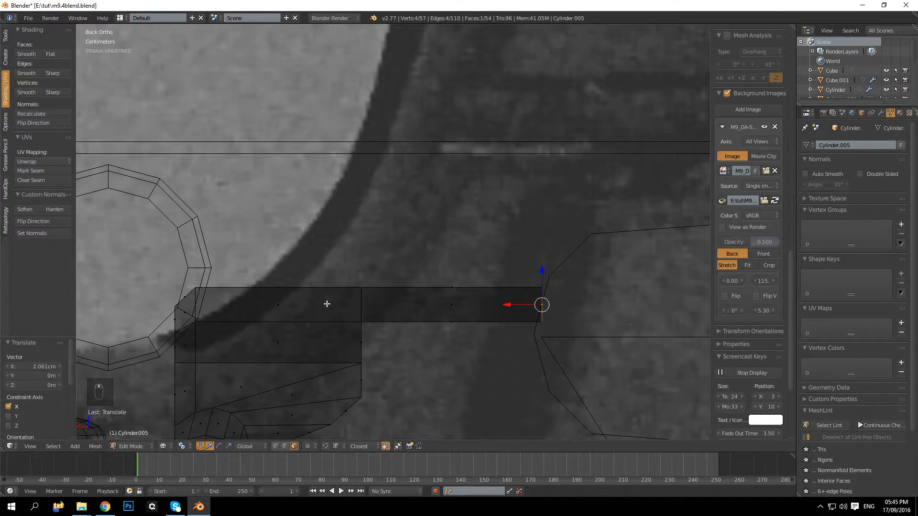
key(KP_5)
key(KP_1)
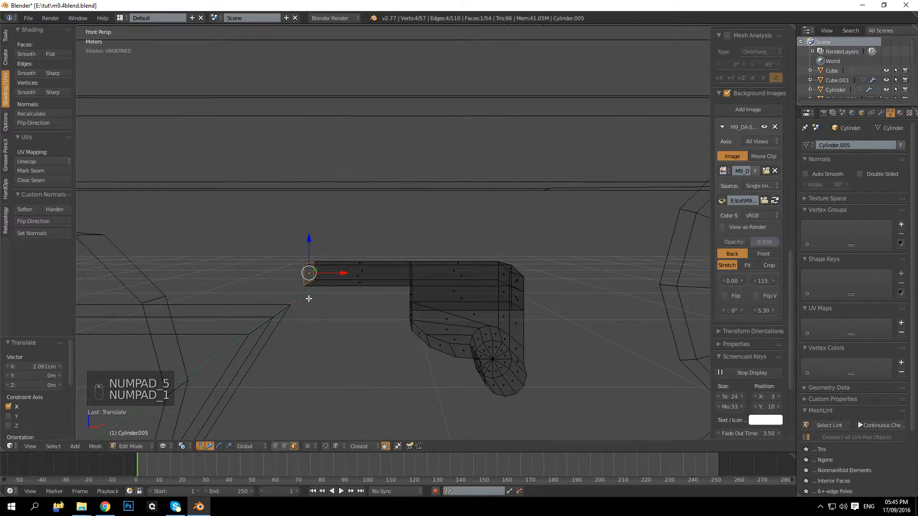
key(KP_5)
key(ctrl+KP_1)
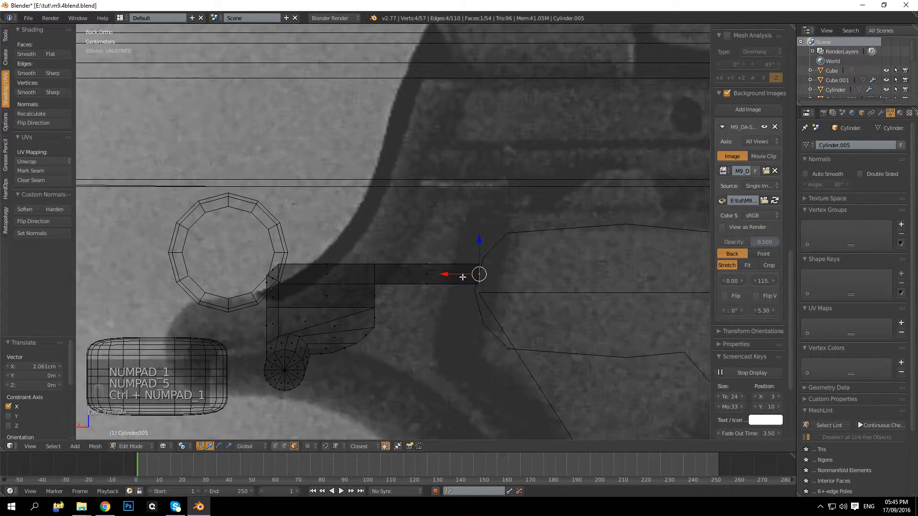
key(a)
key(ctrl+r)
double_click(493, 274)
key(a)
key(KP_5)
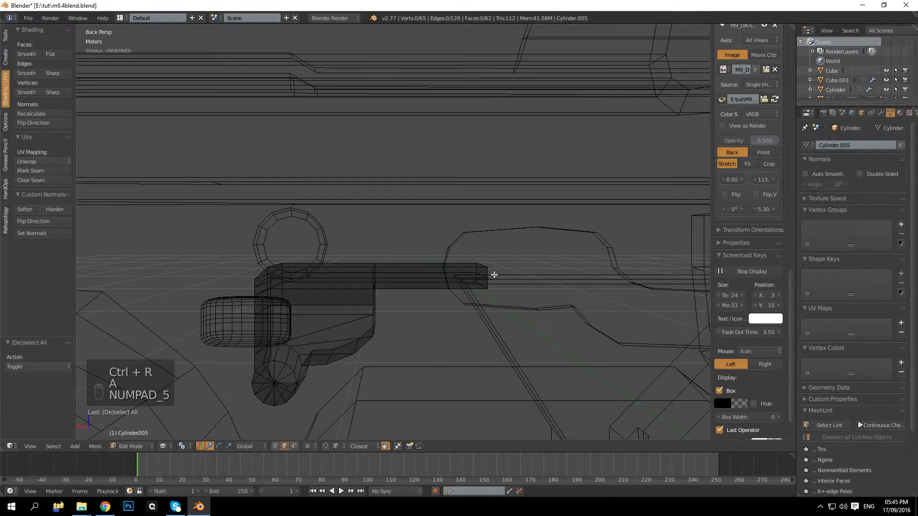
key(z)
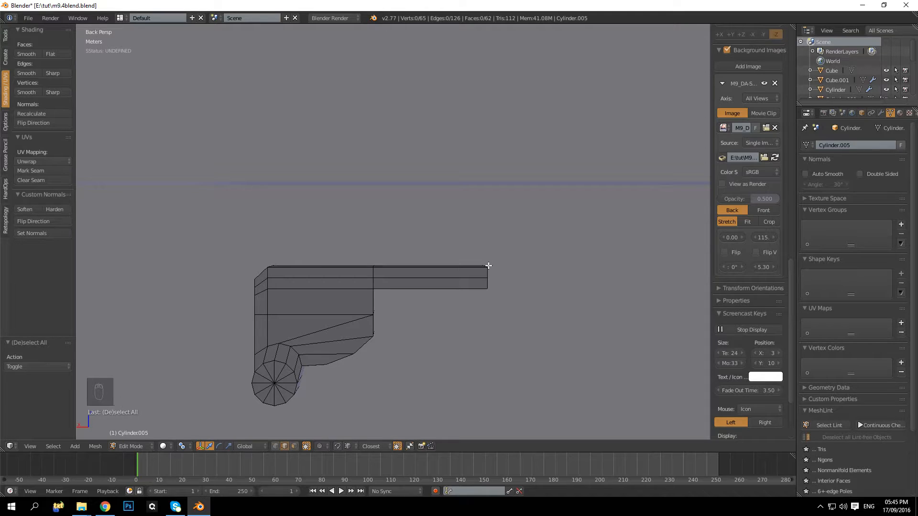
middle_drag(488, 266, 482, 267)
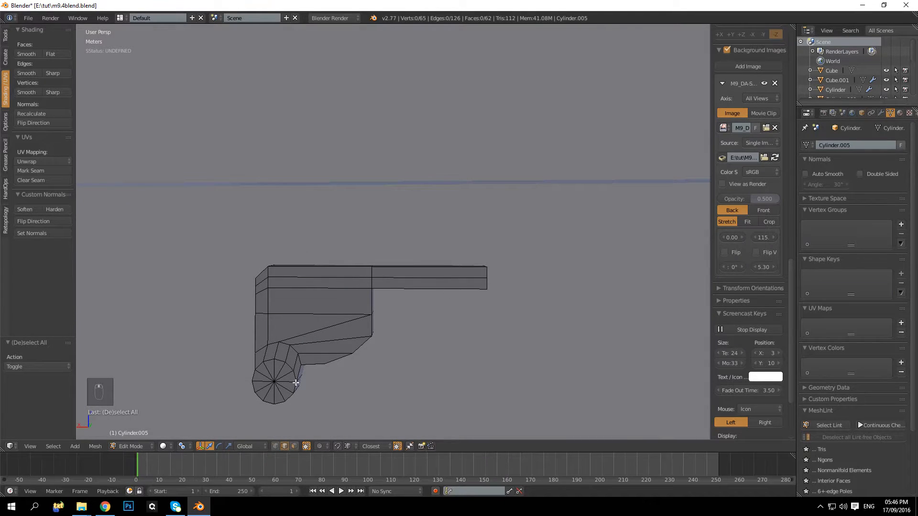
Select the outward-facing side faces of the block, arm and round end, and extrude them outward by about 9 mm
click(294, 447)
click(319, 353)
ctrl+click(262, 327)
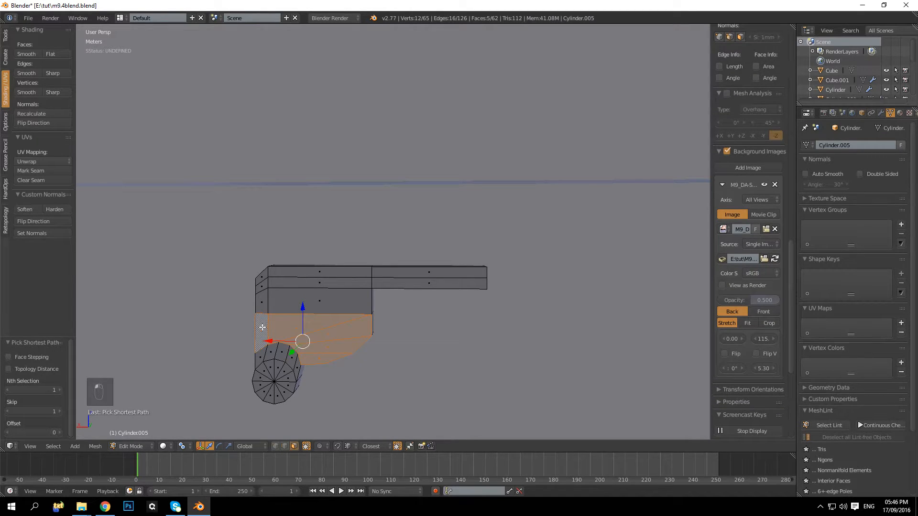
ctrl+right_click(346, 299)
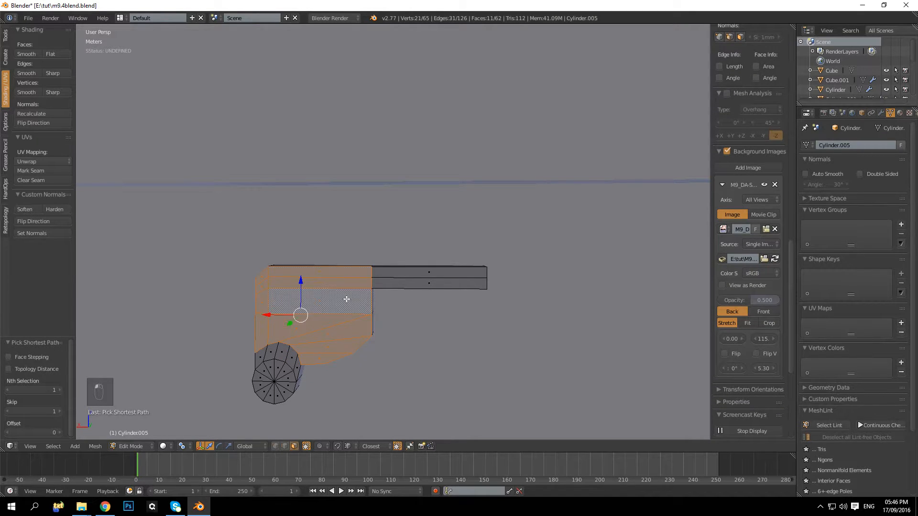
right_click(415, 282)
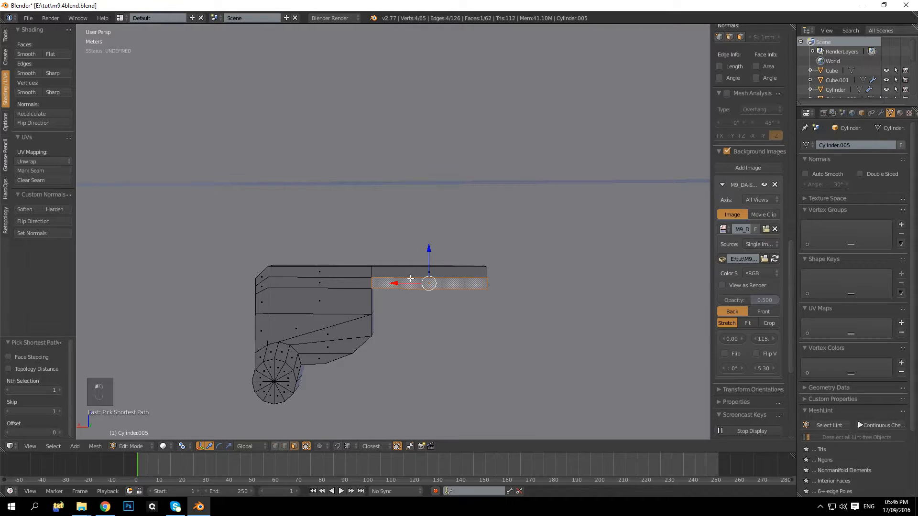
key(ctrl+z)
shift+right_click(411, 279)
middle_drag(293, 340, 312, 350)
key(c)
click(302, 335)
key(e)
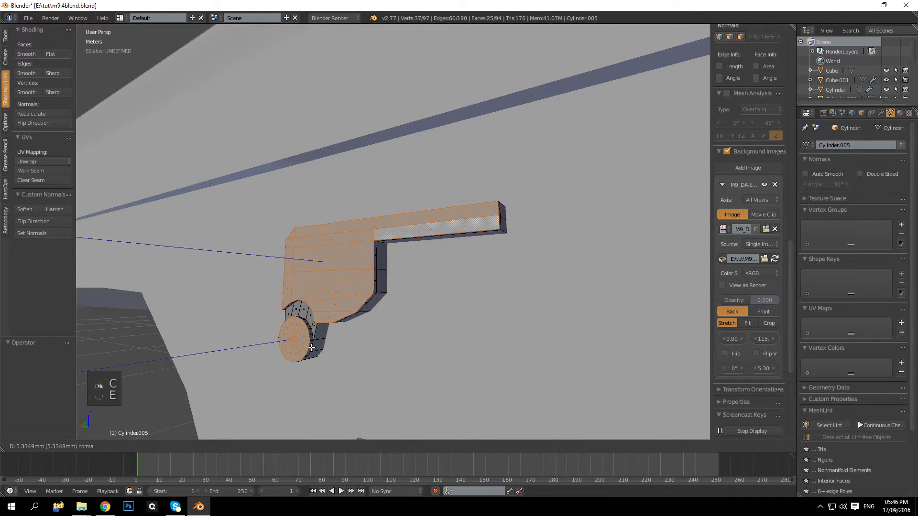
click(310, 348)
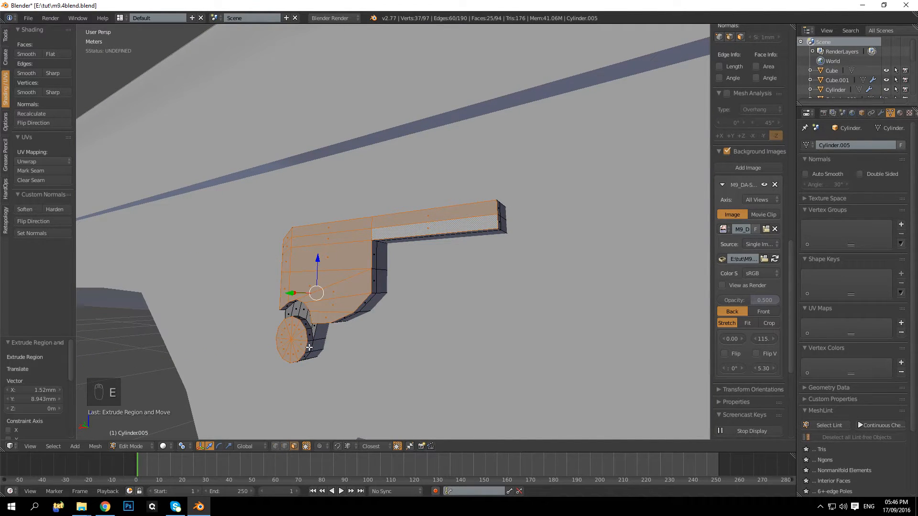
key(a)
Scale the round end's circular cap faces down to about 0.938
scroll(409, 328, up, 3)
middle_drag(348, 348, 348, 319)
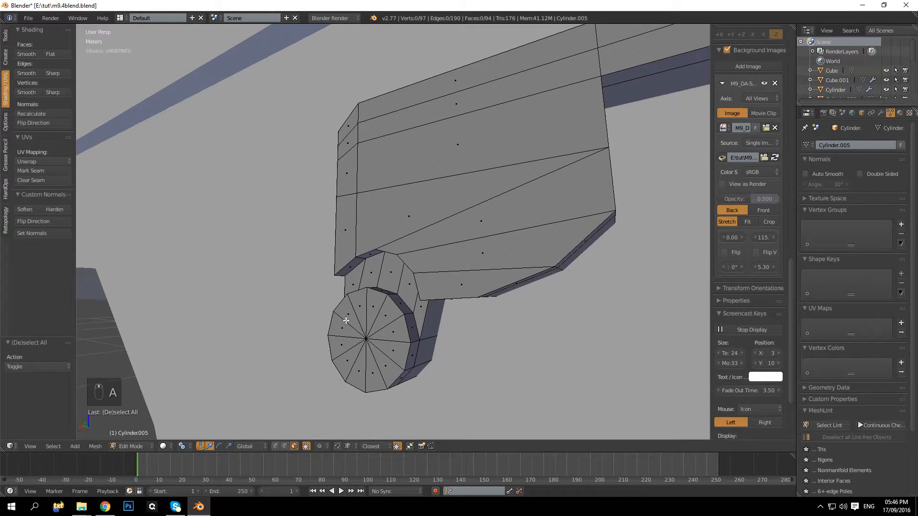
key(c)
click(363, 335)
right_click(536, 342)
key(s)
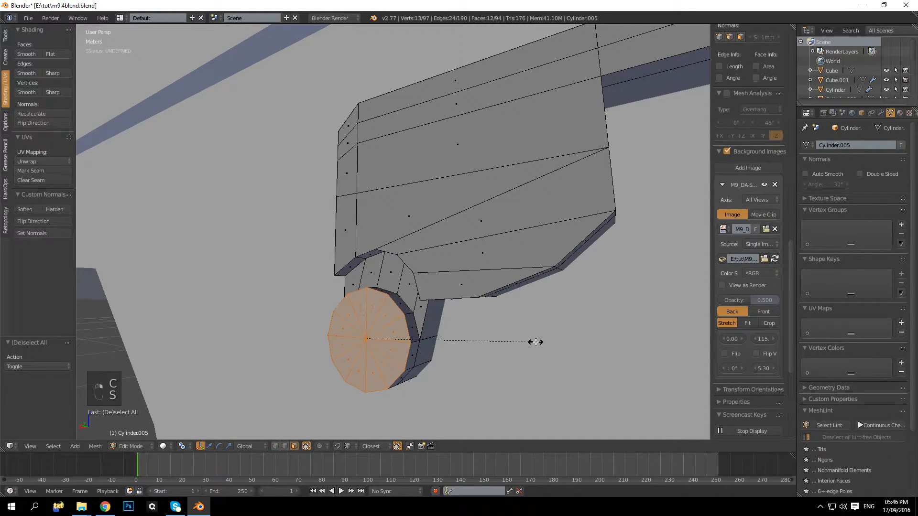
click(524, 342)
middle_drag(524, 343, 501, 339)
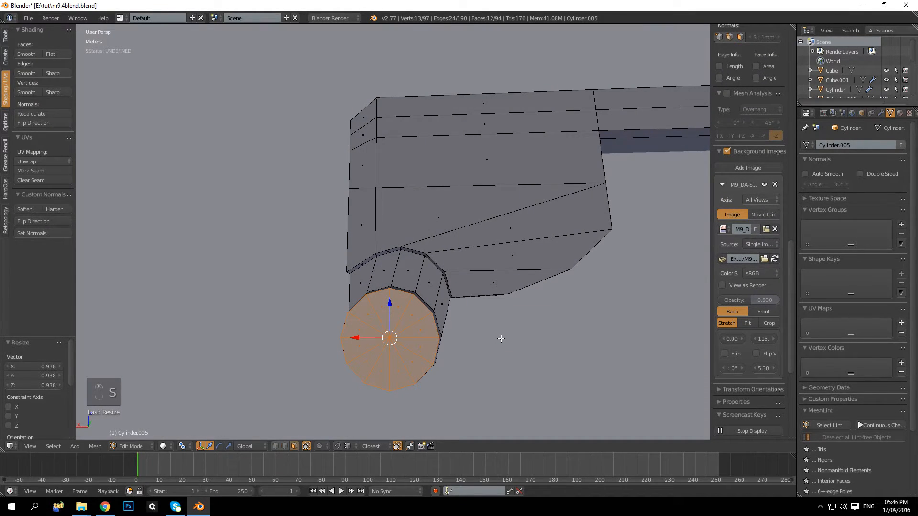
Select all vertices of the round end in the back orthographic wireframe view
key(KP_1)
key(KP_5)
key(ctrl+KP_1)
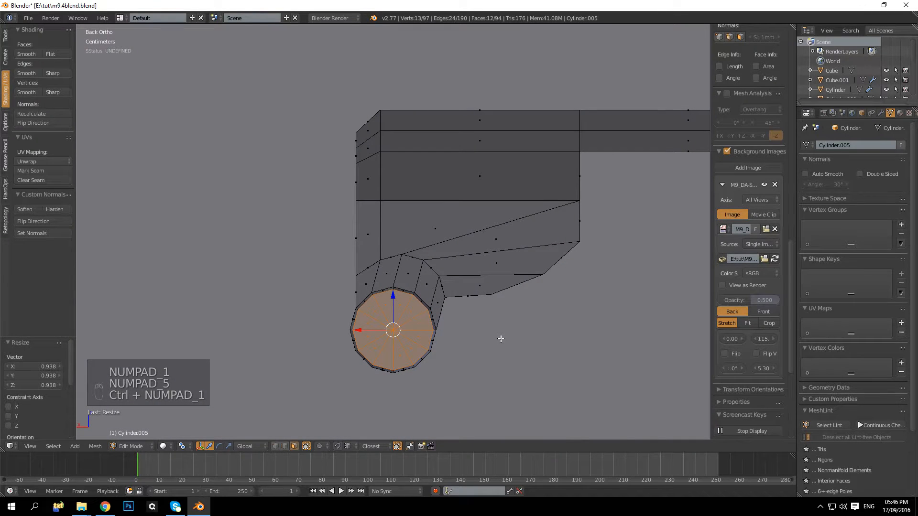
key(KP_1)
key(ctrl+KP_1)
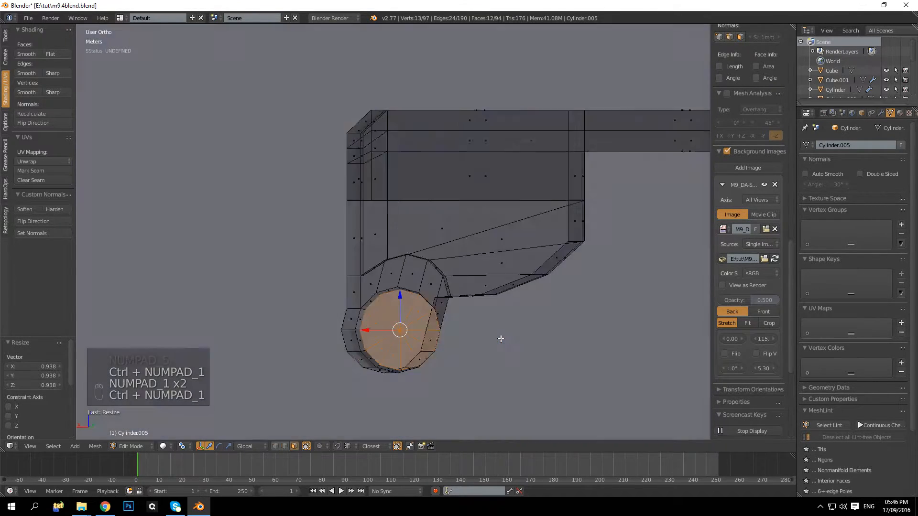
key(z)
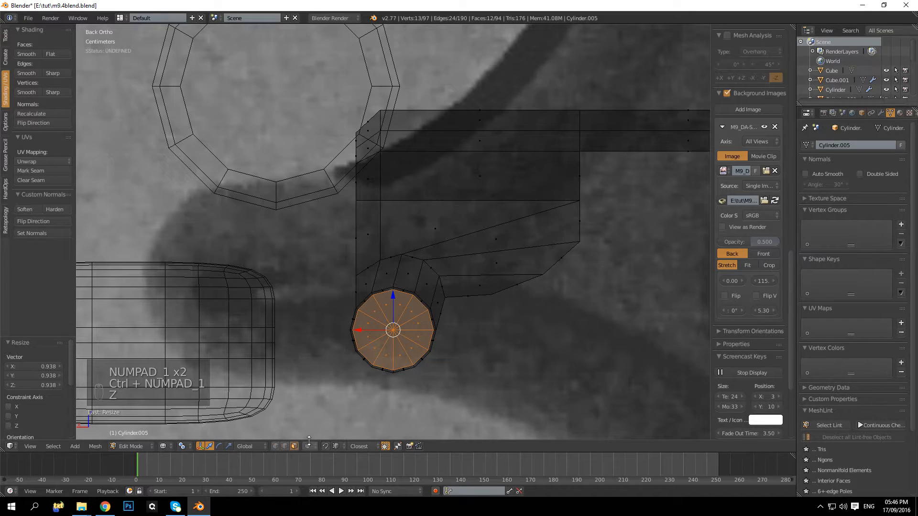
key(a)
key(b)
drag(323, 280, 436, 420)
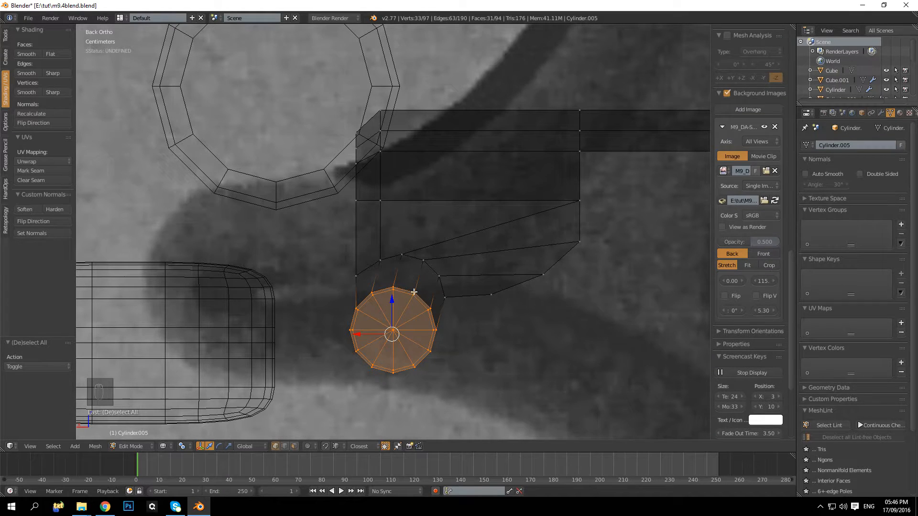
Try to slide the round end's selected vertices along their edges toward the block
key(g)
key(g)
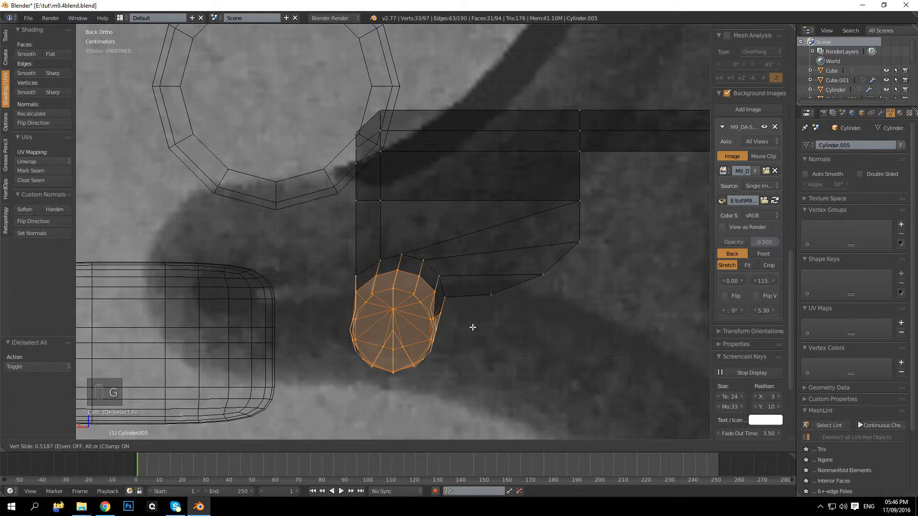
click(472, 328)
key(ctrl+z)
Move the round end up about 8.74 mm along Z and about -2.26 mm along X
key(g)
key(z)
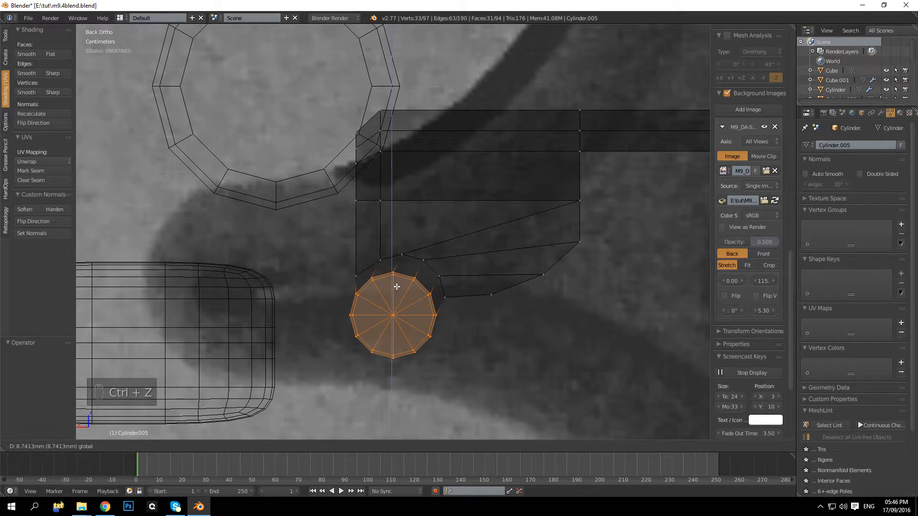
click(394, 290)
key(g)
key(x)
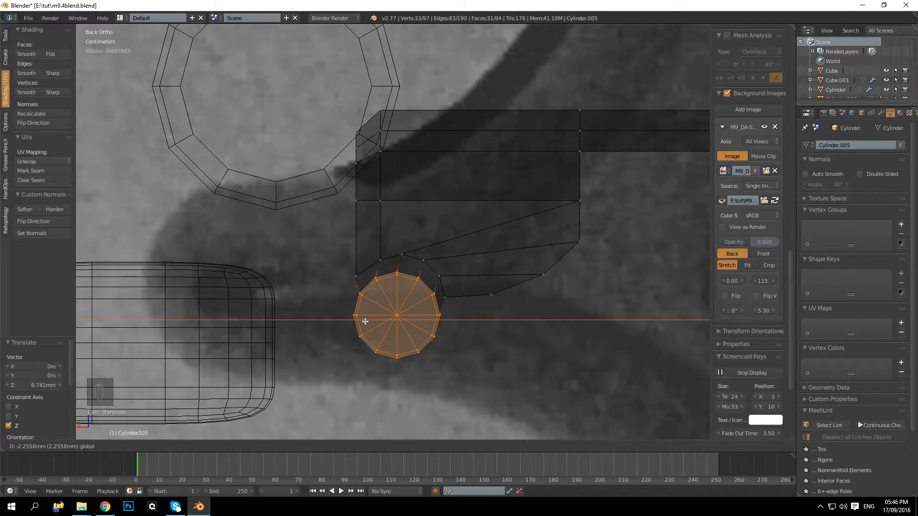
click(366, 321)
key(a)
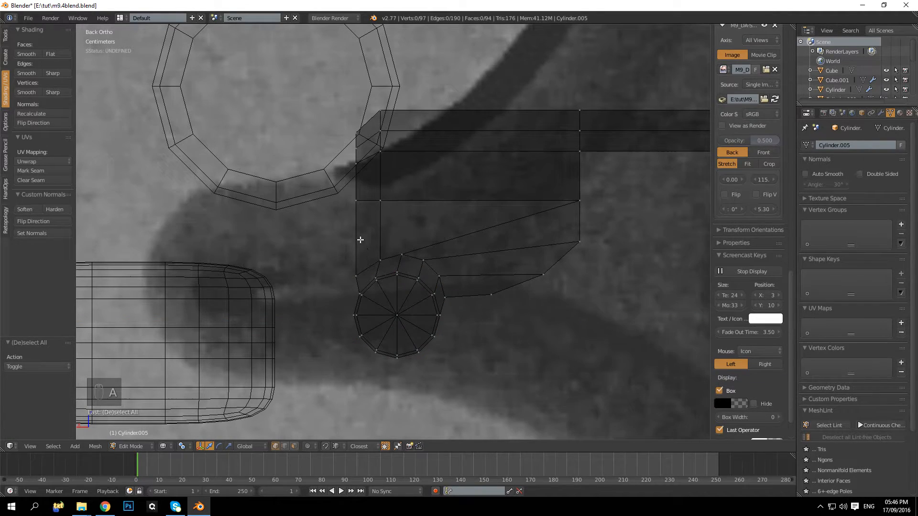
Enable snapping and shift the vertices of the block's vertical edge above the round end slightly inward along X
key(b)
drag(331, 96, 367, 286)
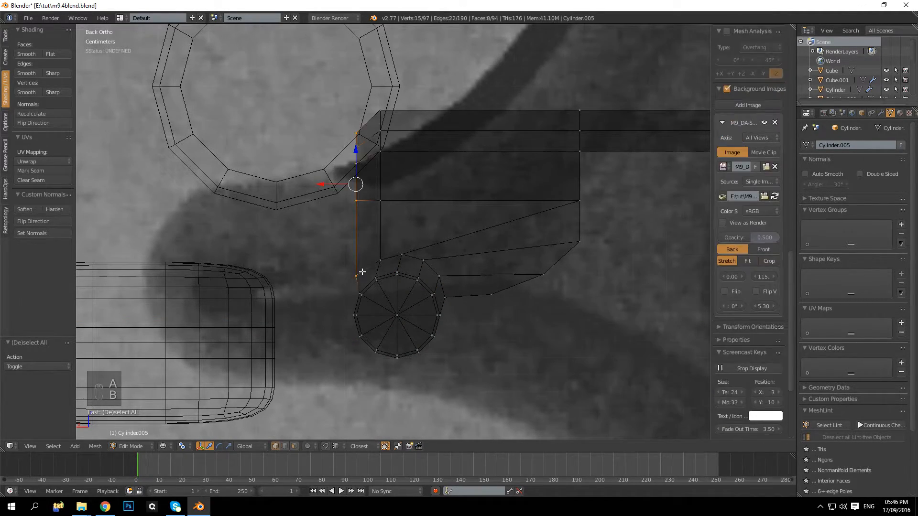
key(shift+Tab)
drag(321, 184, 358, 239)
key(a)
Scale the round end's cap faces down to about 0.88 in shaded perspective view to taper its rim
scroll(400, 199, down, 4)
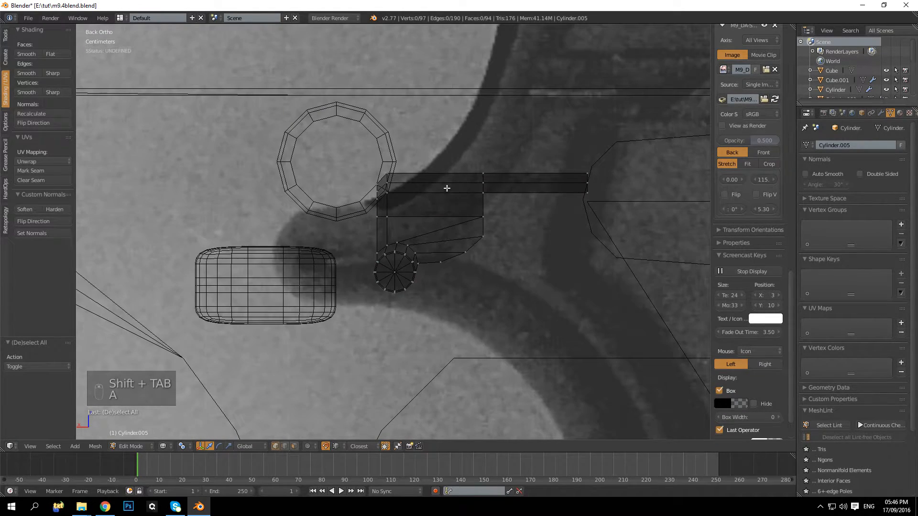
key(KP_5)
key(z)
mouse_move(446, 189)
middle_down()
mouse_move(414, 207)
mouse_move(435, 181)
mouse_move(492, 188)
mouse_move(407, 253)
middle_up()
scroll(407, 253, up, 5)
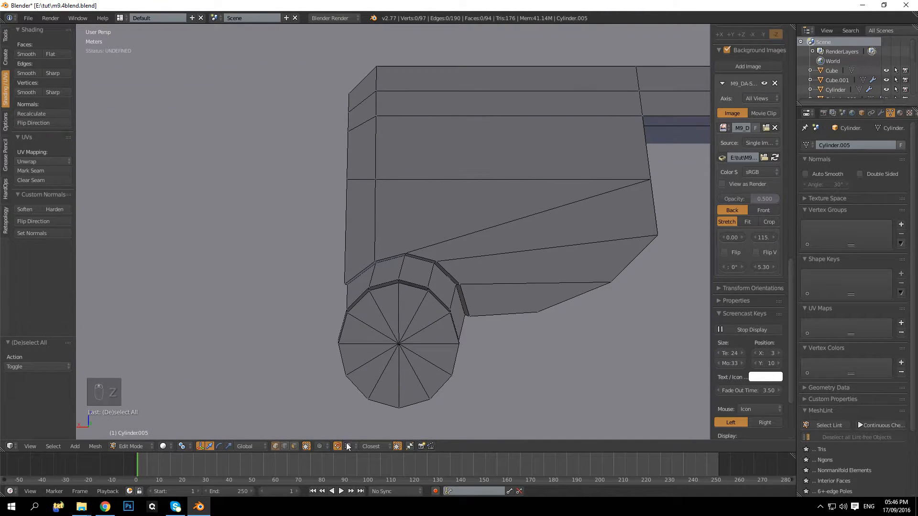
scroll(378, 385, down, 2)
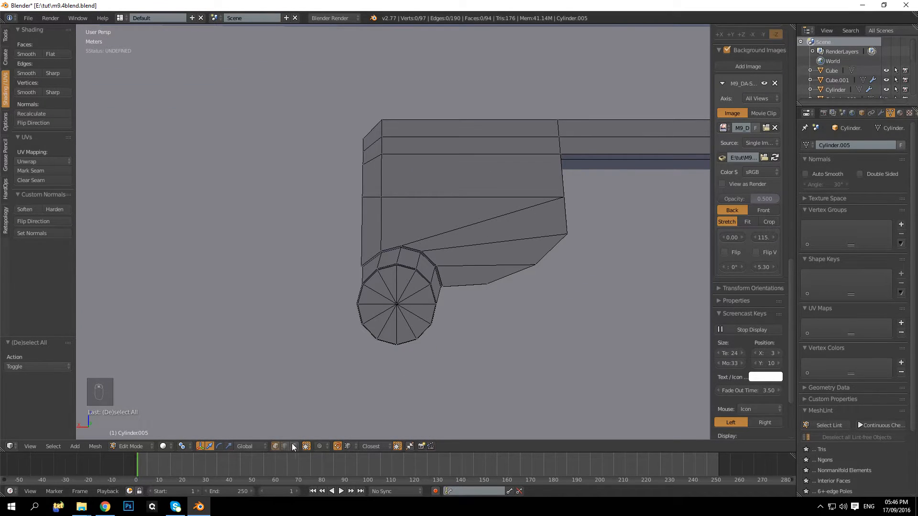
click(397, 304)
right_click(397, 305)
middle_drag(407, 307, 452, 324)
key(s)
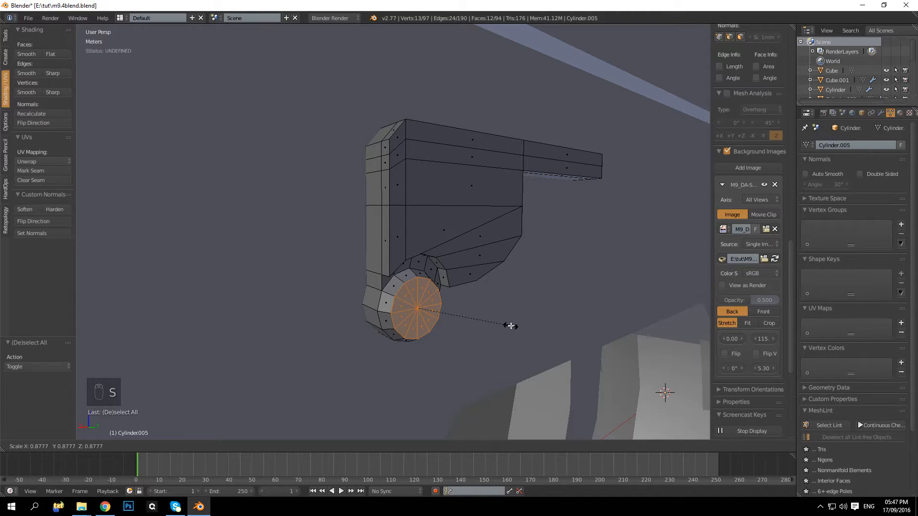
click(511, 325)
key(a)
Bevel the edge loop around the round end's cap with an offset of about 0.38 and one segment
scroll(455, 324, up, 2)
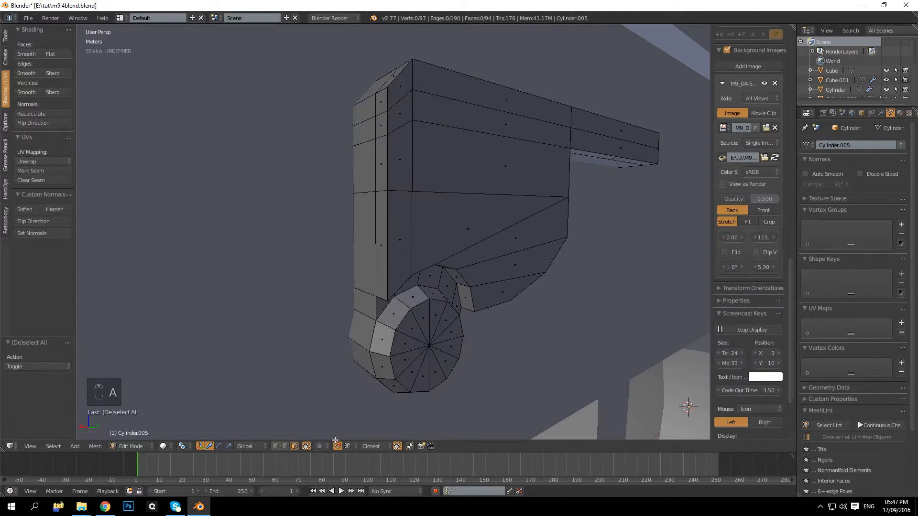
alt+right_click(400, 330)
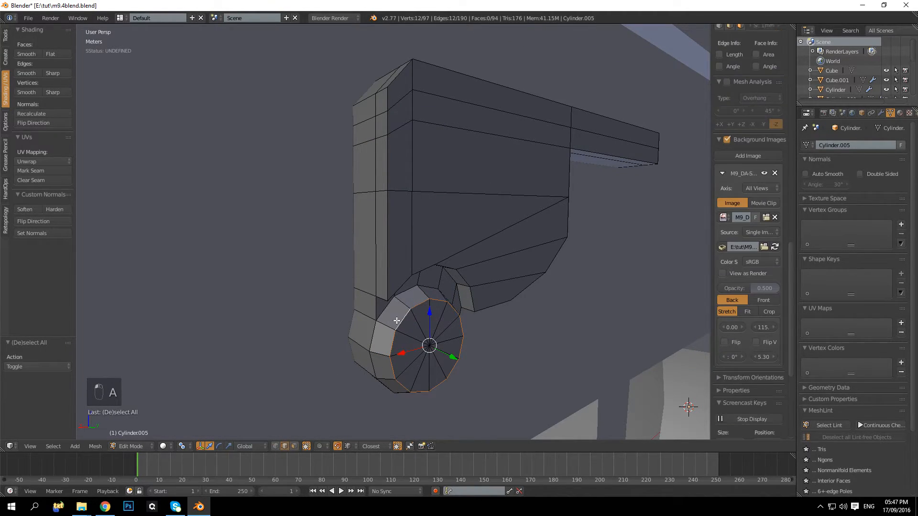
key(ctrl+b)
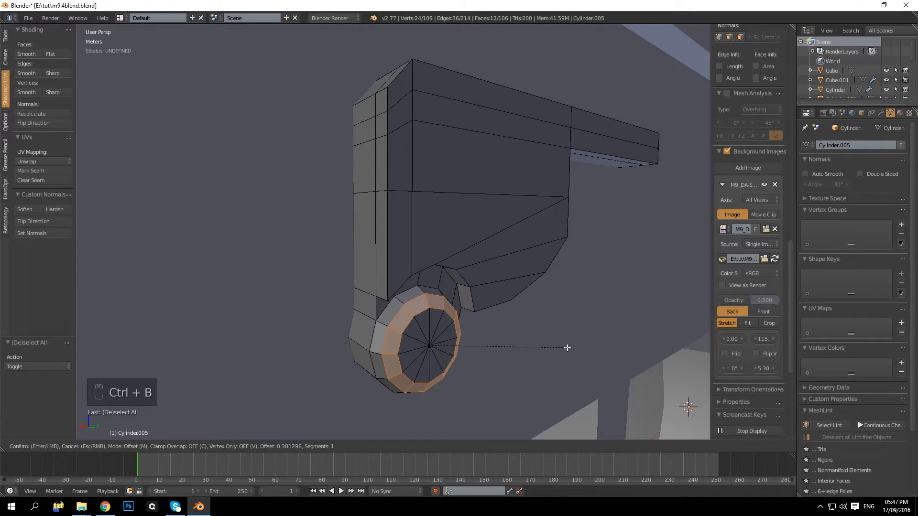
click(569, 348)
key(a)
key(Tab)
middle_drag(569, 349, 368, 378)
scroll(416, 330, down, 5)
Extrude the lower side face of the lever's long arm outward by about 2.06 cm
key(Tab)
middle_drag(416, 330, 436, 328)
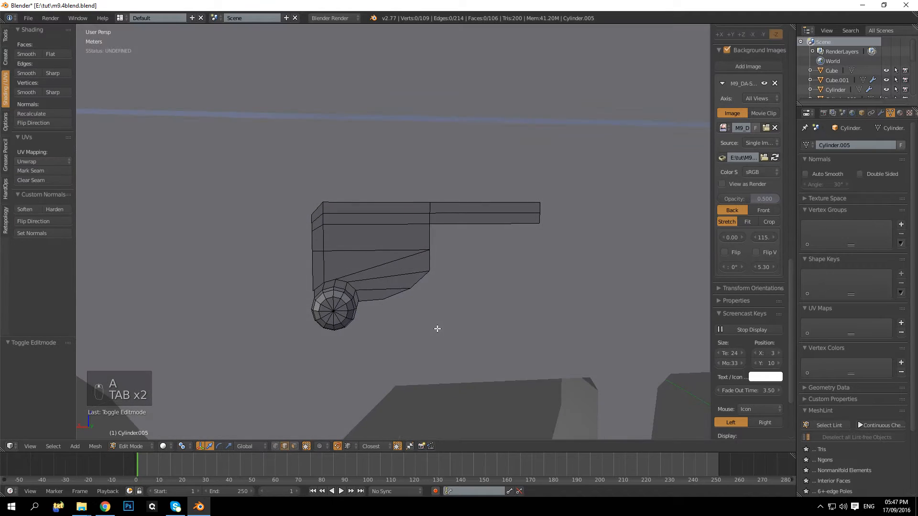
scroll(503, 288, up, 3)
shift+middle_drag(503, 289, 343, 342)
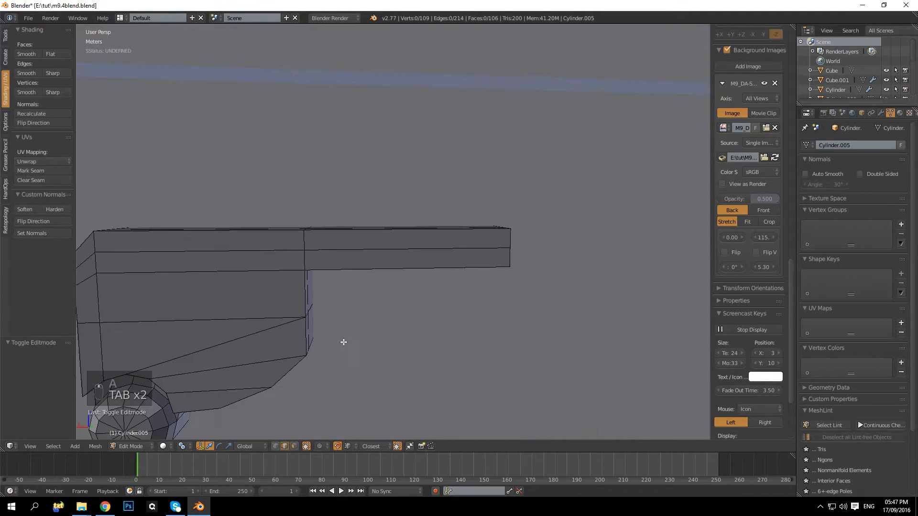
click(294, 446)
right_click(371, 261)
middle_drag(370, 261, 347, 268)
key(e)
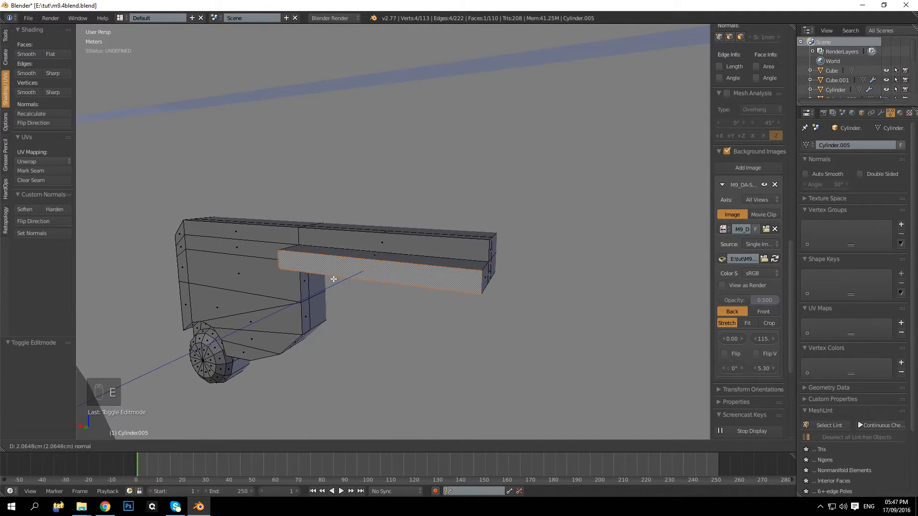
click(331, 279)
middle_drag(331, 279, 284, 258)
key(a)
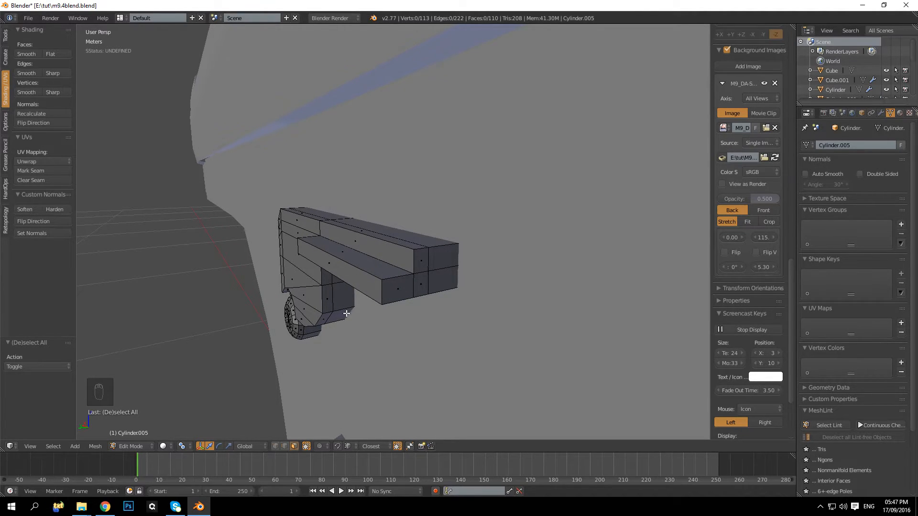
Lower the upper outer edge of the extruded arm by -4.964 mm along Z to slope its top
right_click(346, 272)
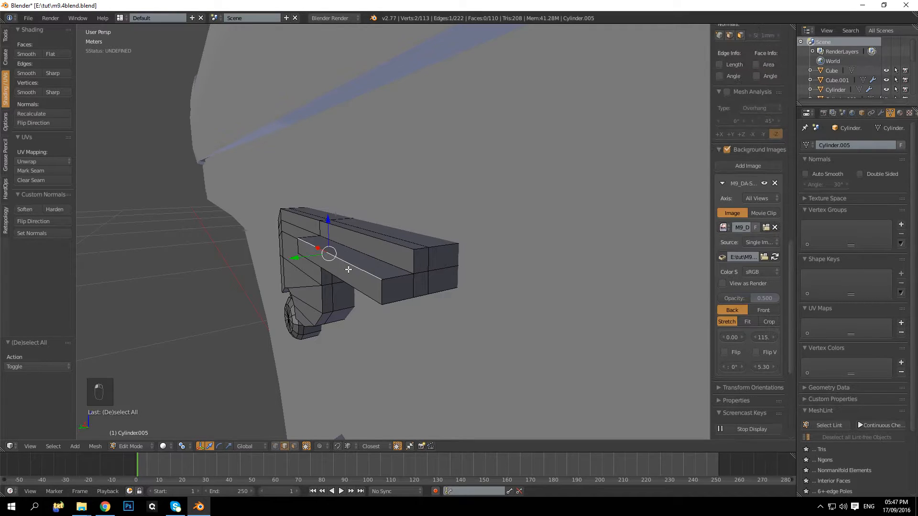
drag(335, 217, 329, 224)
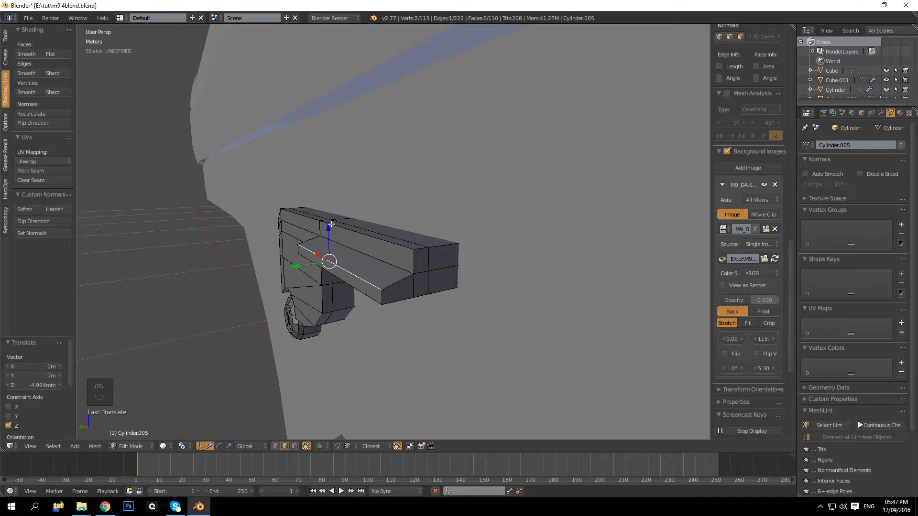
middle_drag(331, 224, 434, 238)
key(a)
scroll(434, 238, down, 3)
key(Tab)
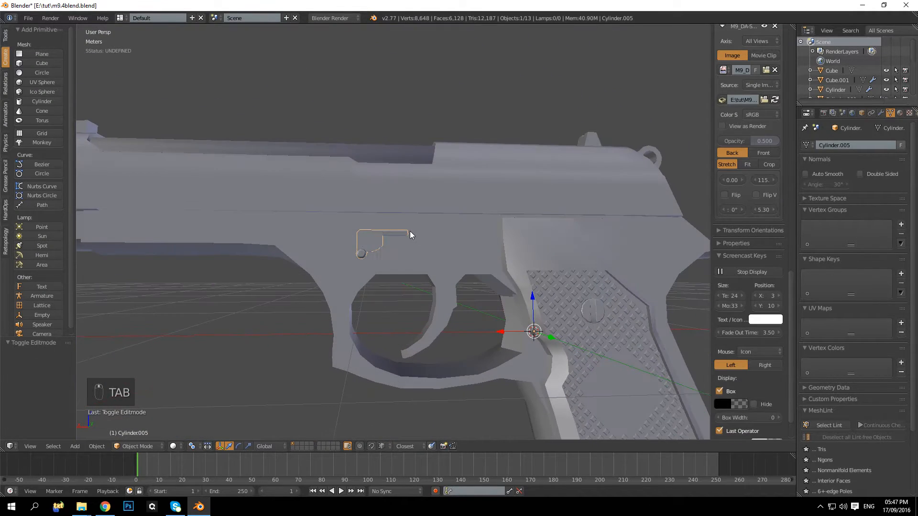
In front orthographic wireframe view, move the whole lever mesh up along Z and 9.051 cm along X
key(KP_1)
key(KP_5)
key(z)
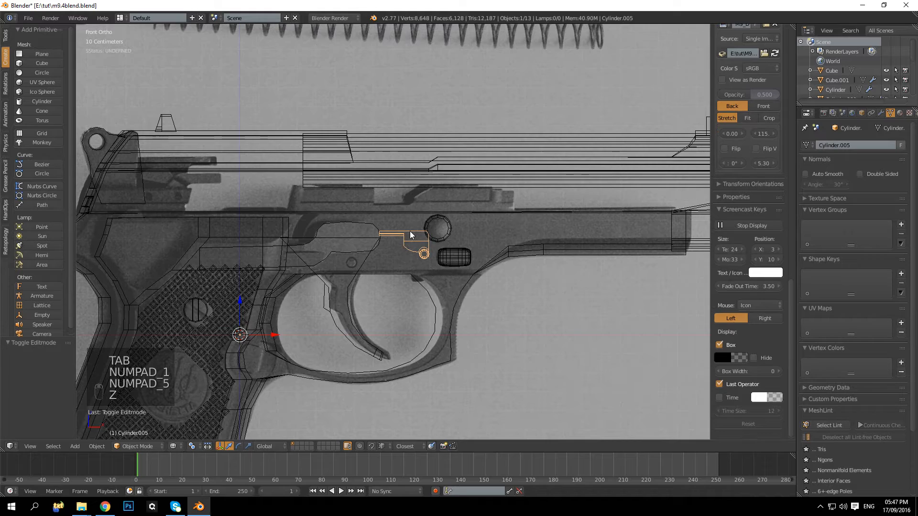
key(Tab)
key(a)
key(a)
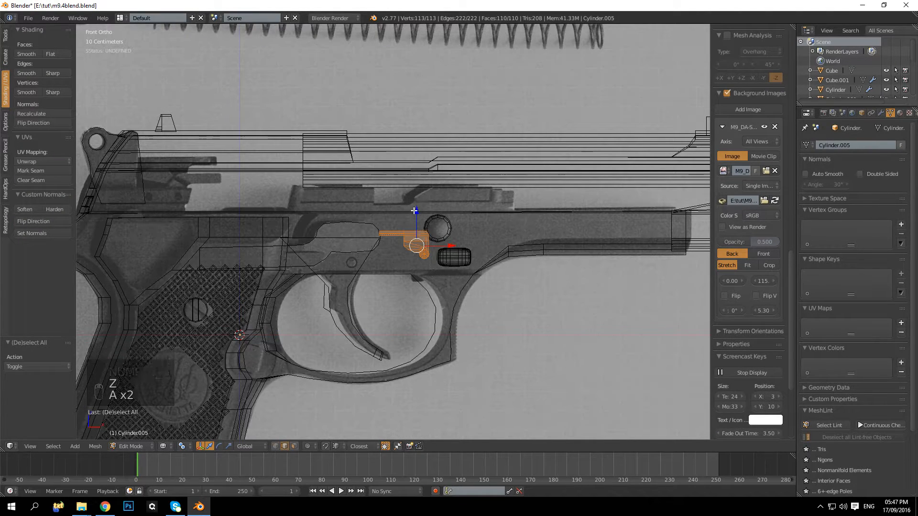
drag(416, 224, 416, 200)
drag(455, 233, 474, 233)
Scale the whole lever to 1.277 and shift it 2.182 cm along X to fit the reference image
key(s)
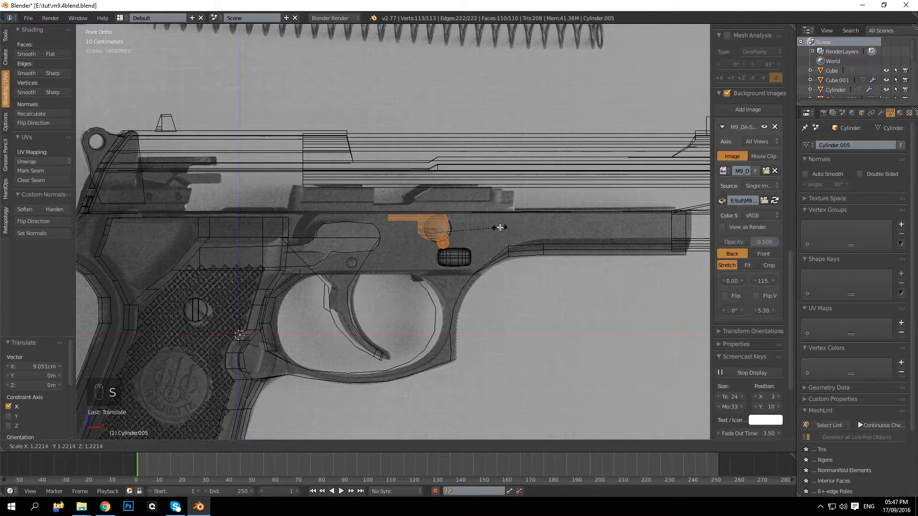
click(502, 226)
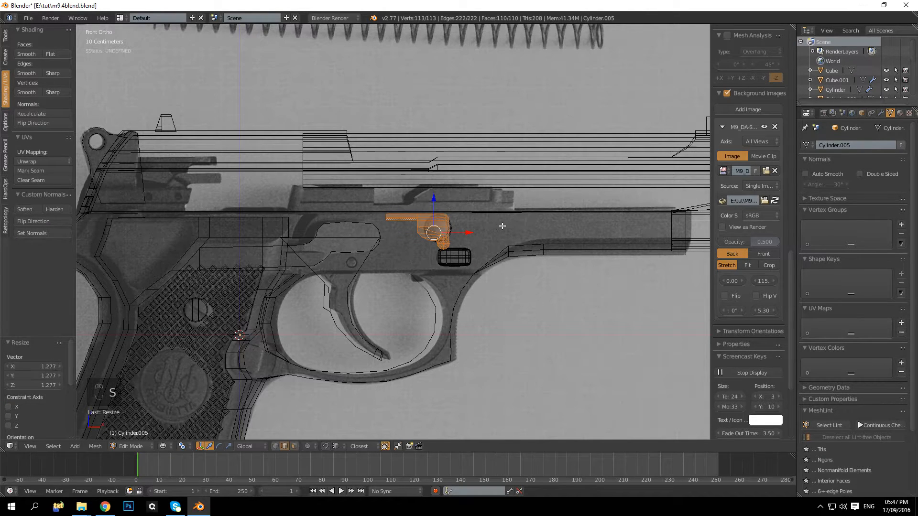
scroll(481, 236, up, 3)
drag(494, 232, 504, 230)
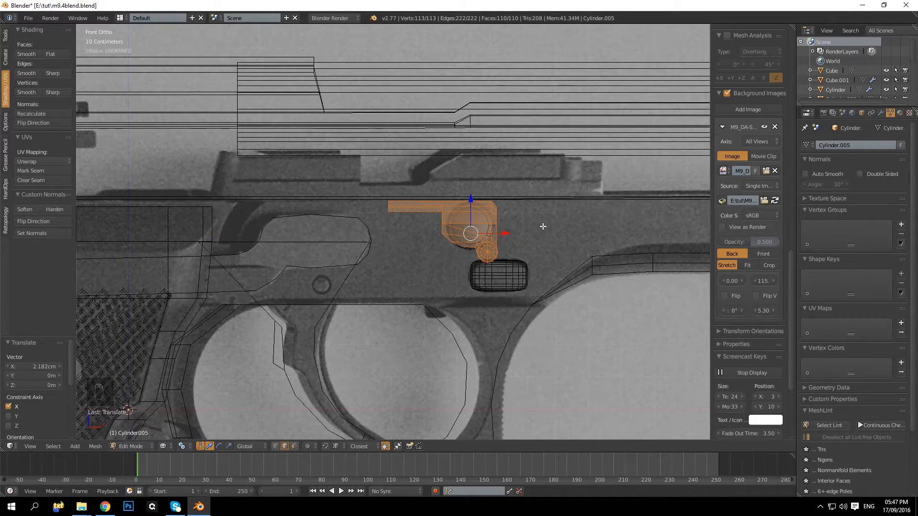
Enlarge the lever by about 1.12, move it -1.455 cm along Z and return to shaded perspective view
key(s)
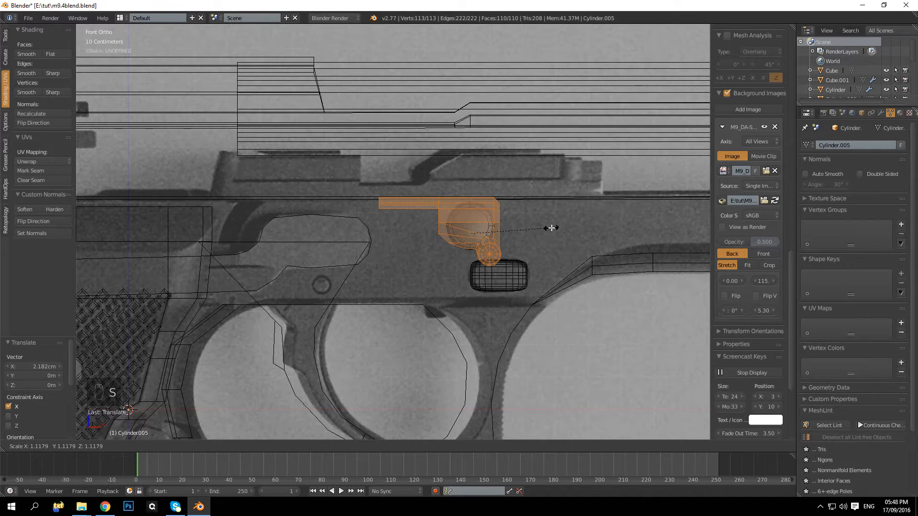
click(551, 228)
drag(473, 198, 472, 197)
key(KP_5)
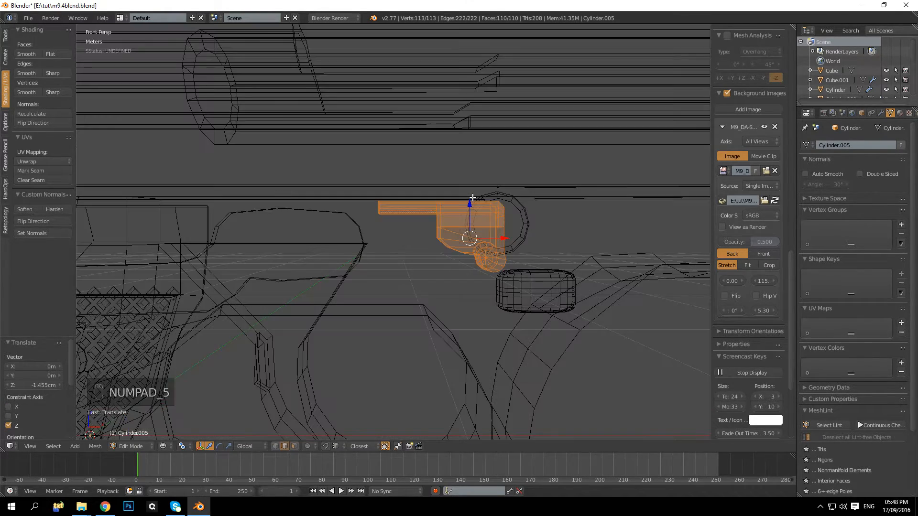
key(z)
key(a)
key(Tab)
Scale the whole lever mesh to 0.713 along Y to make it thinner against the frame
mouse_move(406, 221)
middle_down()
mouse_move(563, 232)
mouse_move(445, 247)
mouse_move(398, 237)
mouse_move(466, 236)
middle_up()
key(a)
key(Tab)
key(Tab)
key(Tab)
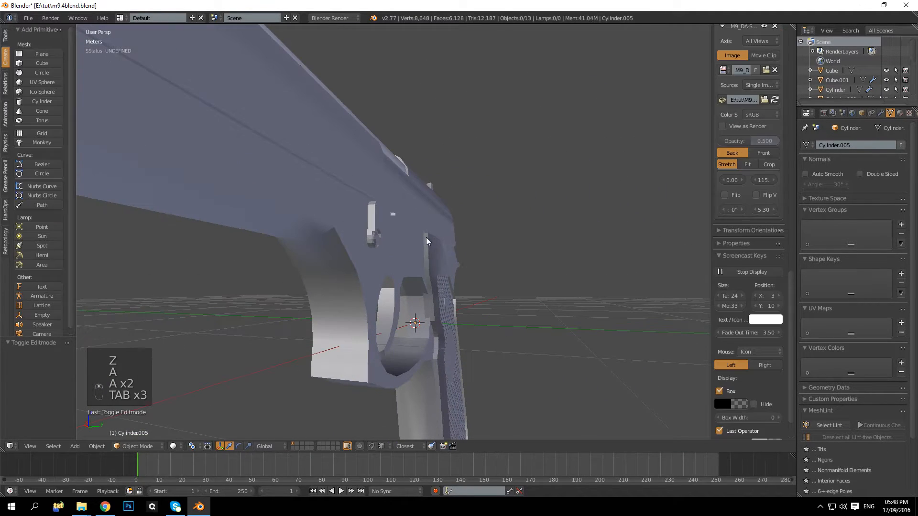
middle_drag(406, 230, 476, 256)
key(a)
scroll(529, 256, up, 2)
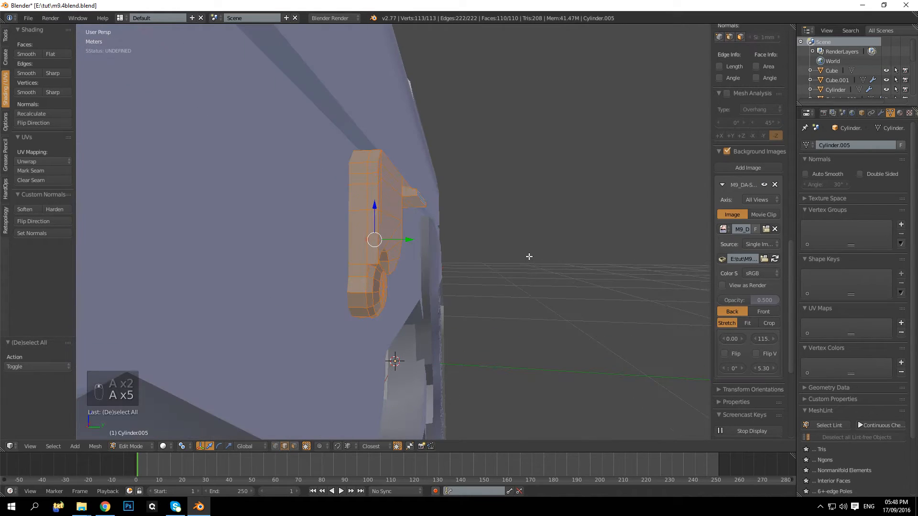
key(s)
key(y)
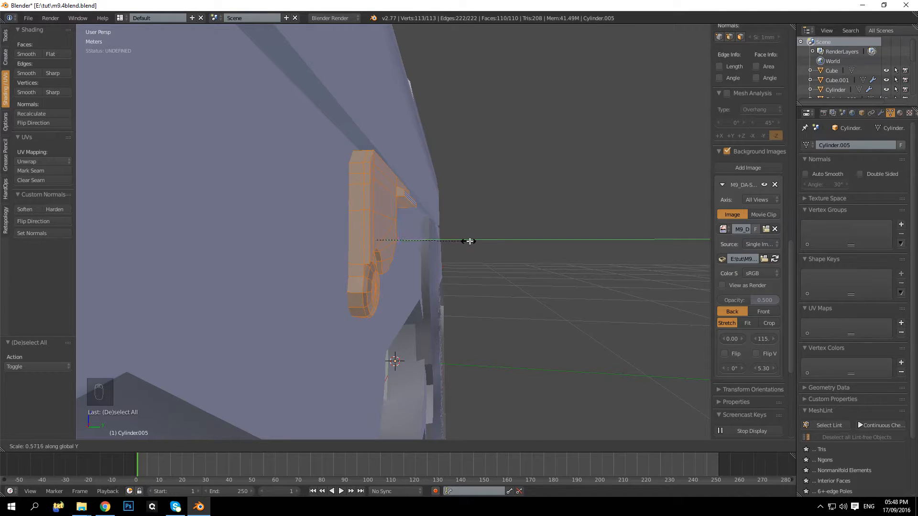
click(492, 238)
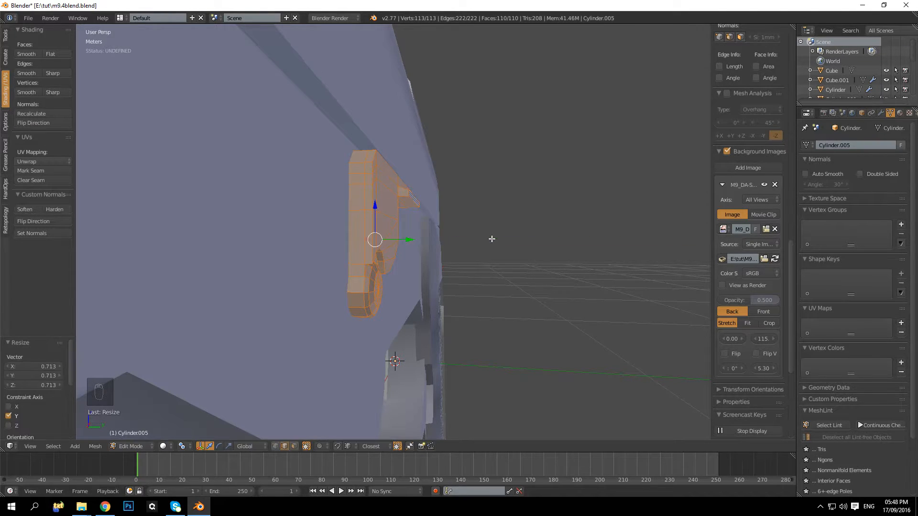
Nudge the lever slightly along Y against the frame's side and leave edit mode
drag(406, 241, 407, 239)
key(a)
key(Tab)
middle_drag(527, 246, 404, 252)
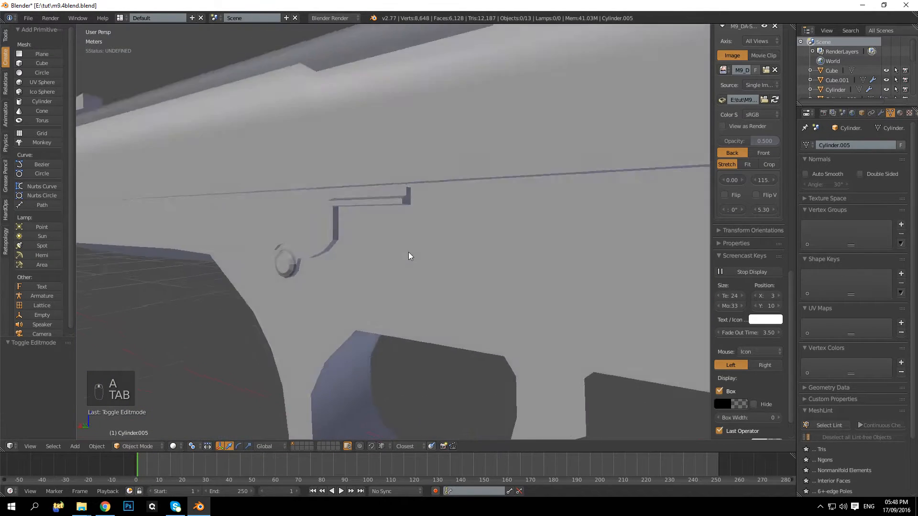
Apply smooth shading to the whole lever mesh and enable Auto Smooth for it
key(Tab)
key(a)
click(26, 54)
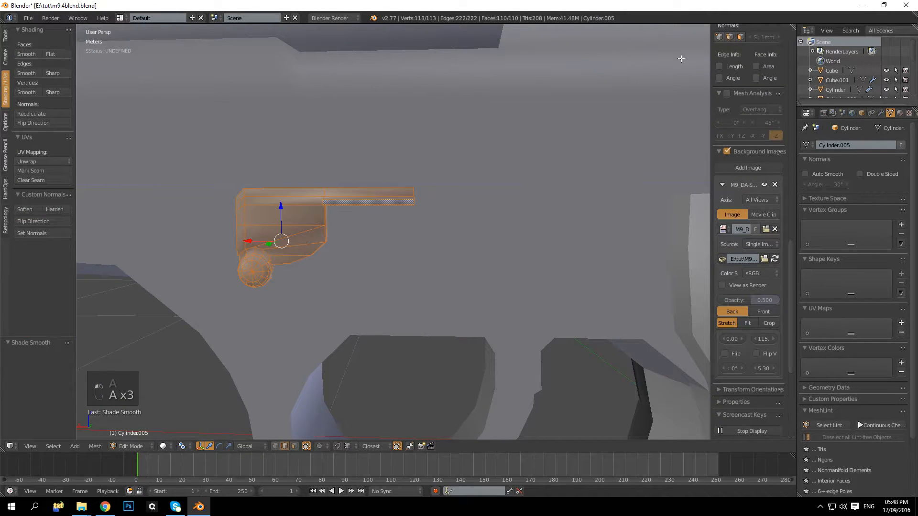
click(806, 174)
key(Tab)
mouse_move(409, 257)
middle_down()
mouse_move(512, 226)
mouse_move(507, 248)
mouse_move(349, 250)
mouse_move(489, 219)
mouse_move(403, 250)
middle_up()
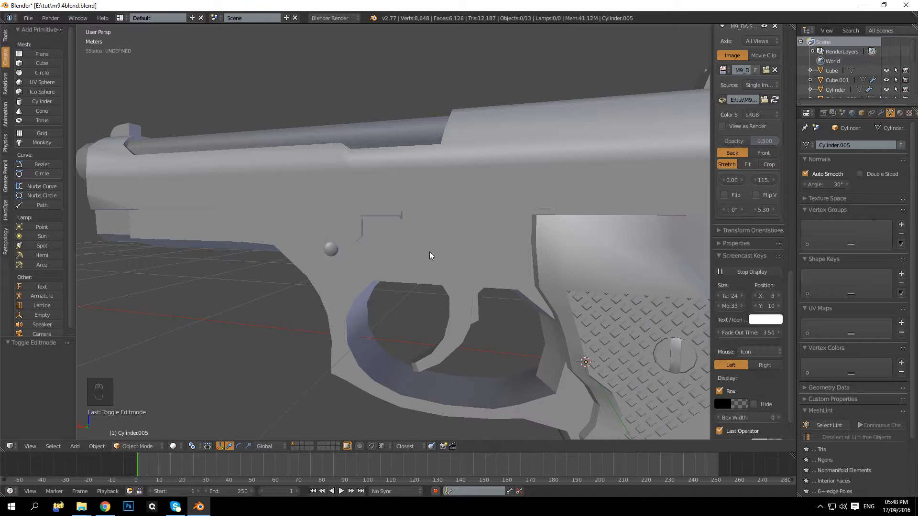
Select the grip panel and examine its mesh in edit mode from both sides of the pistol
right_click(604, 257)
scroll(594, 247, down, 4)
middle_drag(535, 243, 433, 297)
key(Tab)
scroll(458, 254, up, 3)
key(Tab)
key(Tab)
scroll(433, 297, down, 2)
middle_drag(356, 303, 911, 118)
key(Tab)
key(Tab)
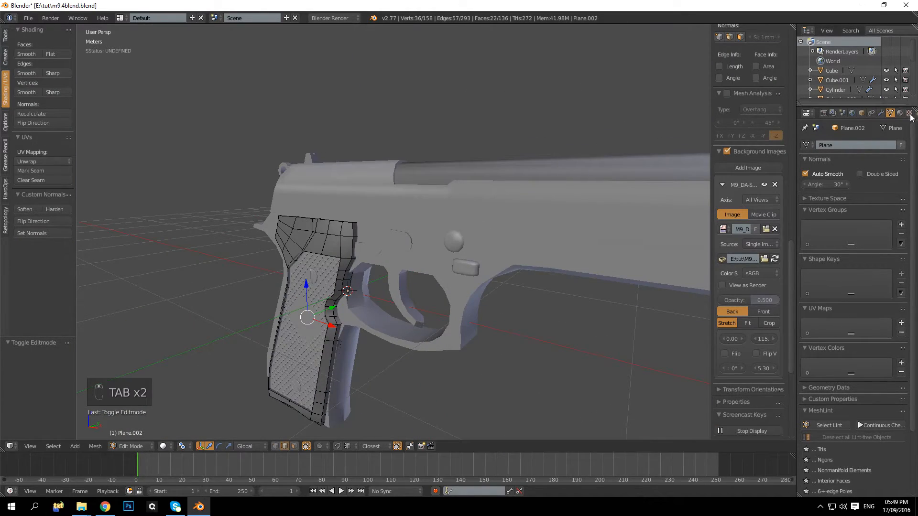
Try to apply the grip panel's Mirror modifier while in edit mode
click(881, 113)
click(831, 176)
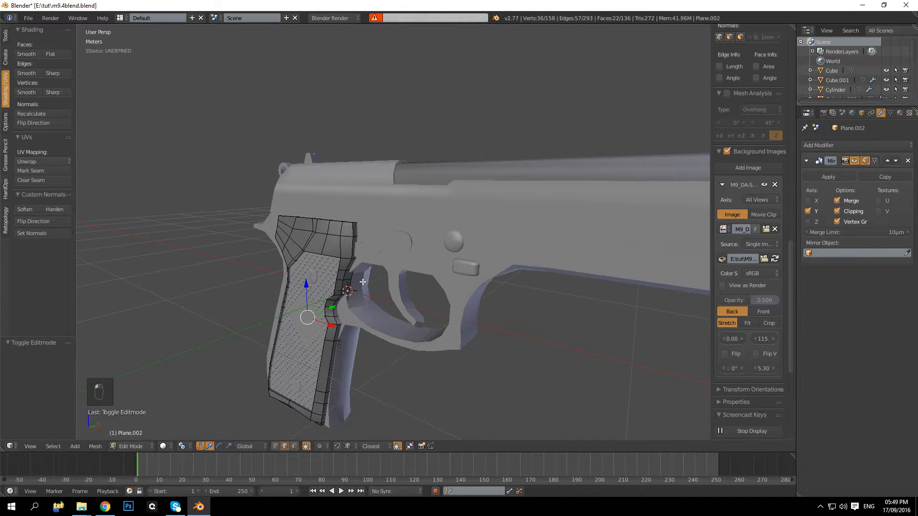
middle_drag(296, 310, 330, 306)
shift+middle_drag(255, 322, 408, 271)
scroll(385, 240, up, 5)
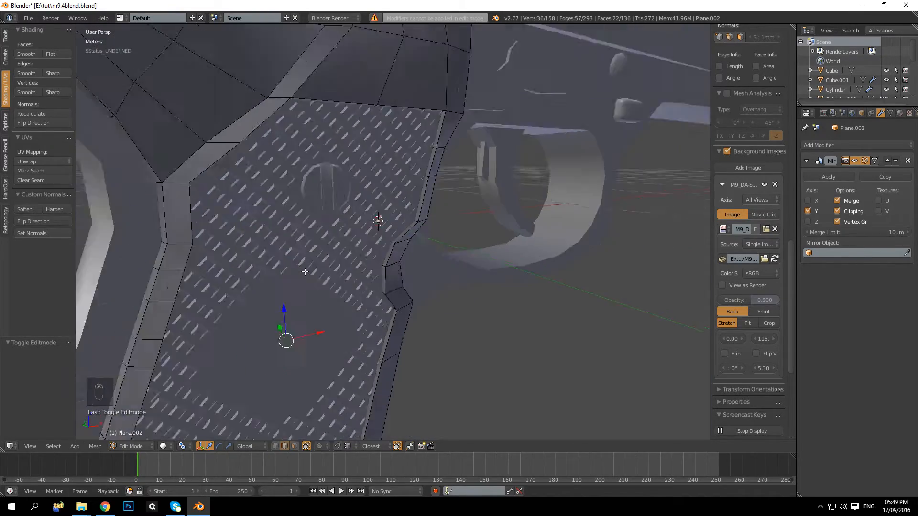
Return to object mode and hide the pistol frame to expose the grip panels
key(Tab)
scroll(407, 175, down, 6)
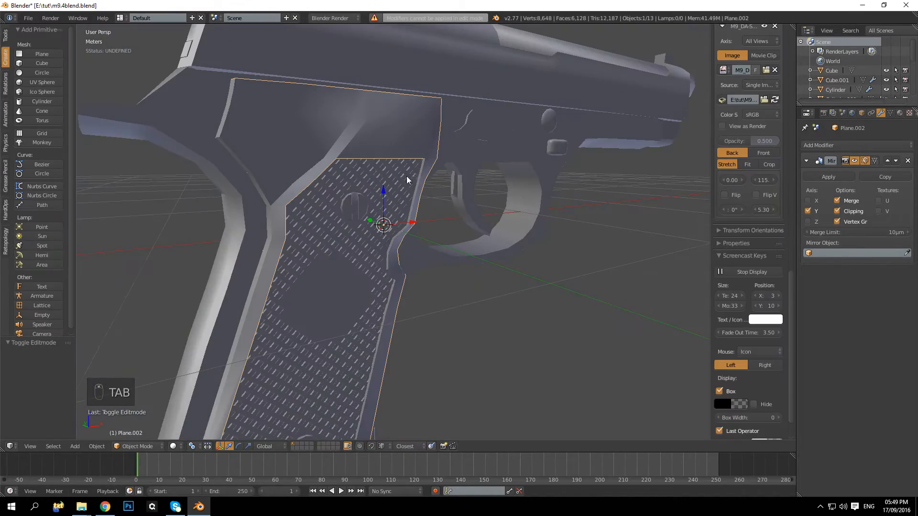
key(h)
middle_drag(304, 188, 350, 190)
scroll(364, 191, up, 4)
Try deleting the selected geometry on the inner side of the grip panel
right_click(346, 180)
key(Tab)
scroll(369, 175, up, 2)
key(Delete)
click(366, 200)
key(Tab)
Examine the grip panel and its neighbouring parts by switching between their meshes in edit mode
right_click(306, 294)
key(Tab)
middle_drag(306, 294, 340, 229)
key(Tab)
key(Tab)
key(a)
key(a)
key(a)
key(a)
key(a)
key(Tab)
right_click(283, 175)
key(Tab)
middle_drag(282, 175, 370, 227)
Undo the last actions and delete the selected inner faces of the grip panel as faces
key(ctrl+z)
key(ctrl+z)
key(ctrl+z)
middle_drag(382, 209, 378, 335)
key(Delete)
click(377, 354)
middle_drag(507, 299, 477, 293)
scroll(477, 293, up, 6)
scroll(401, 212, down, 5)
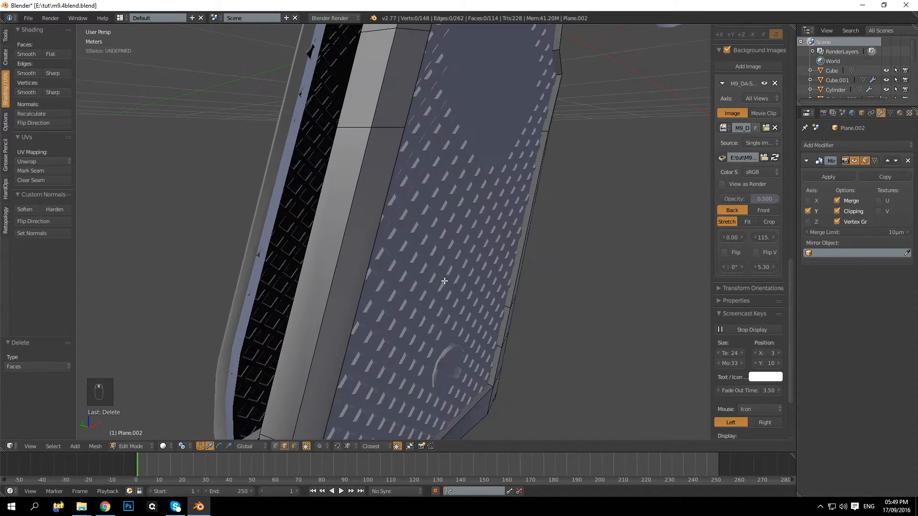
Reveal the hidden pistol frame in object mode and deselect everything
key(Tab)
middle_drag(492, 216, 460, 299)
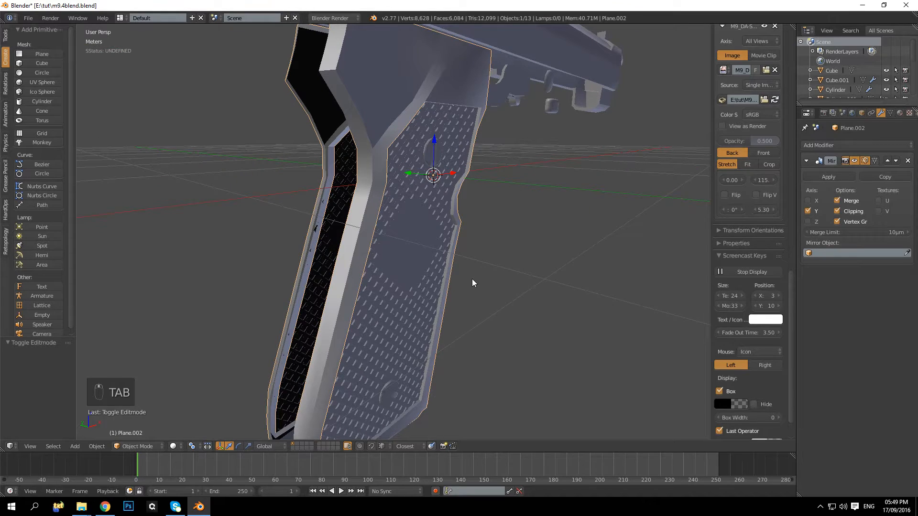
key(alt+h)
key(s)
click(478, 242)
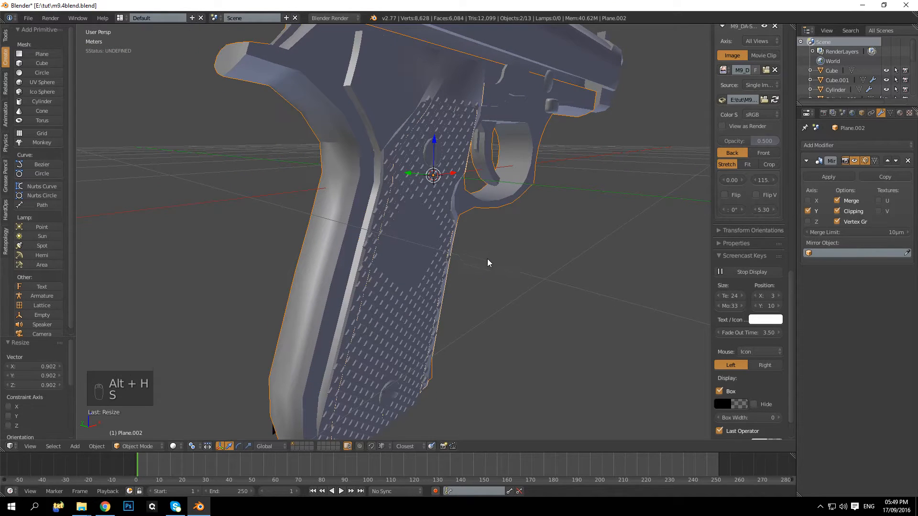
key(ctrl+z)
key(a)
middle_drag(512, 271, 424, 289)
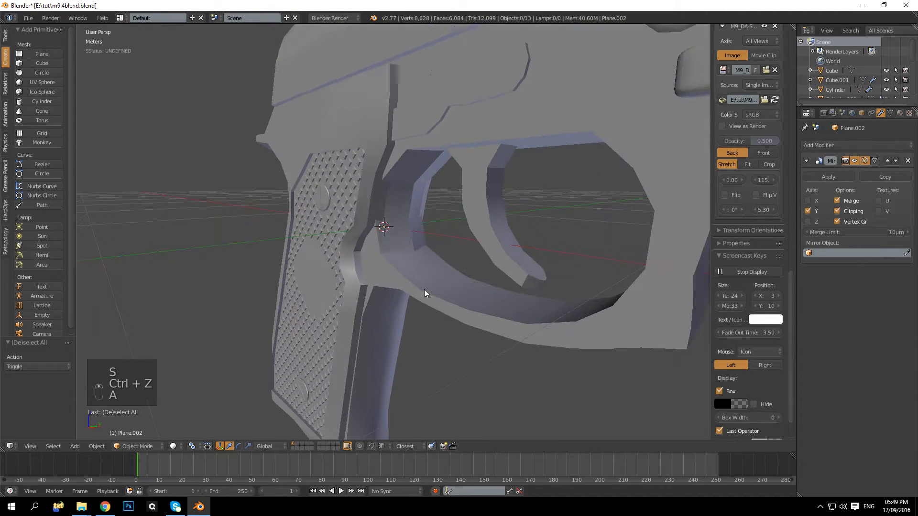
Open the grip panel mesh for editing in a front orthographic wireframe view over the reference image
key(Tab)
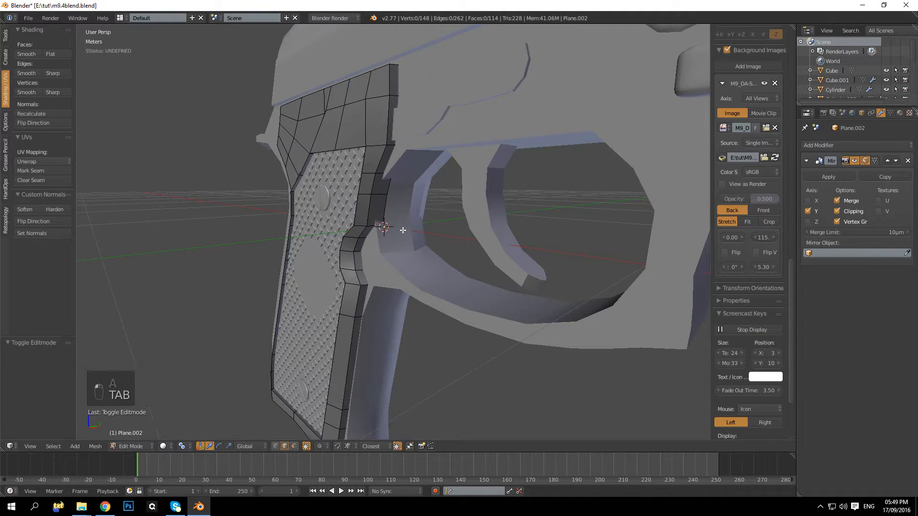
key(KP_1)
key(KP_5)
key(z)
key(z)
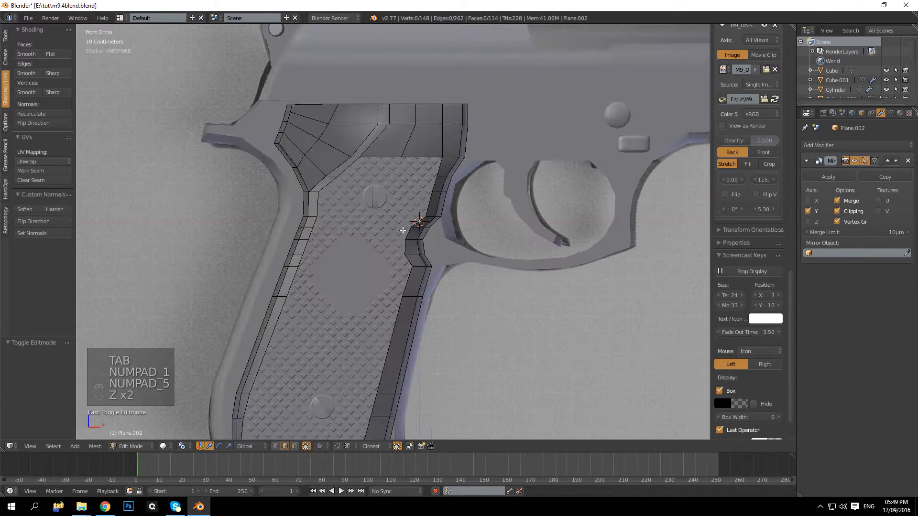
key(Tab)
key(Tab)
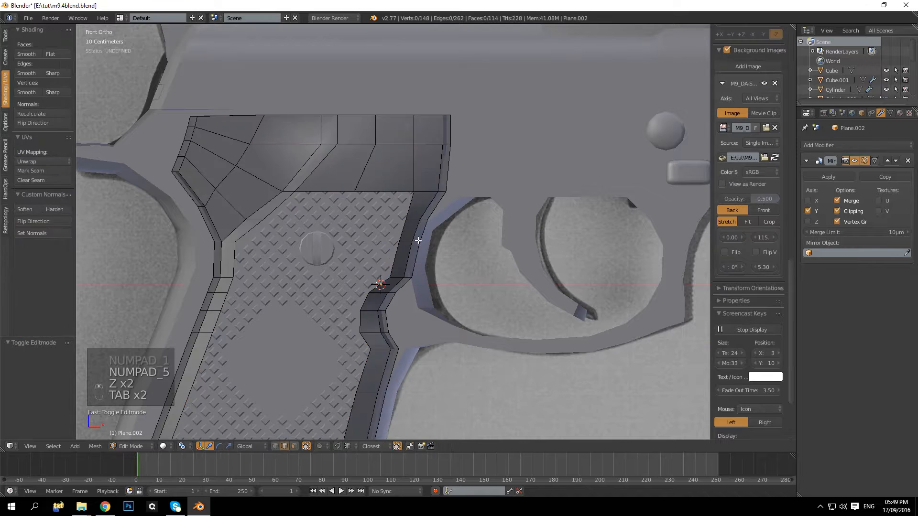
key(z)
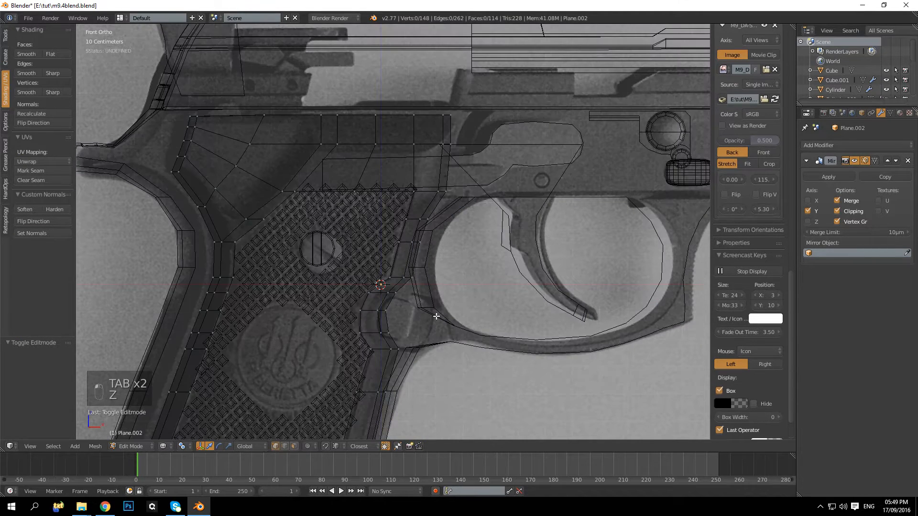
scroll(432, 269, up, 2)
Try adding a single loop cut across the grip panel's front strip beside the trigger guard and shifting it along X
key(ctrl+r)
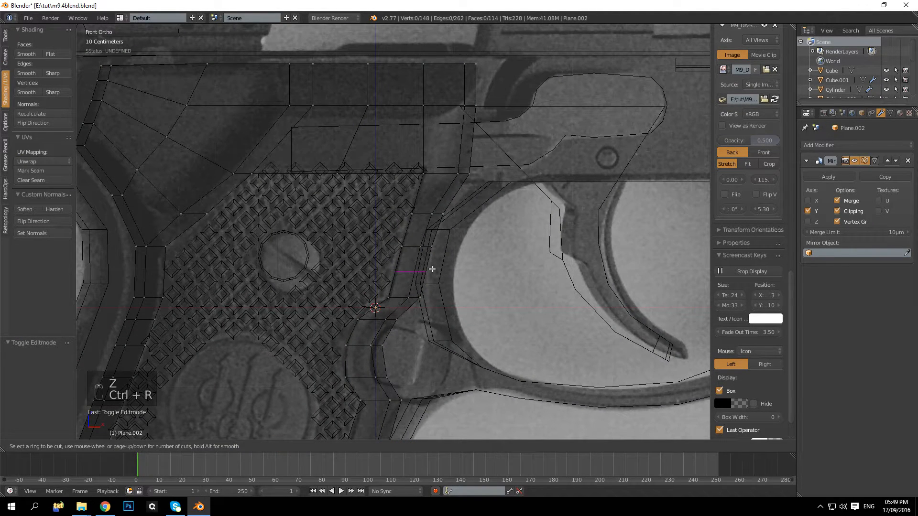
click(432, 269)
right_click(432, 270)
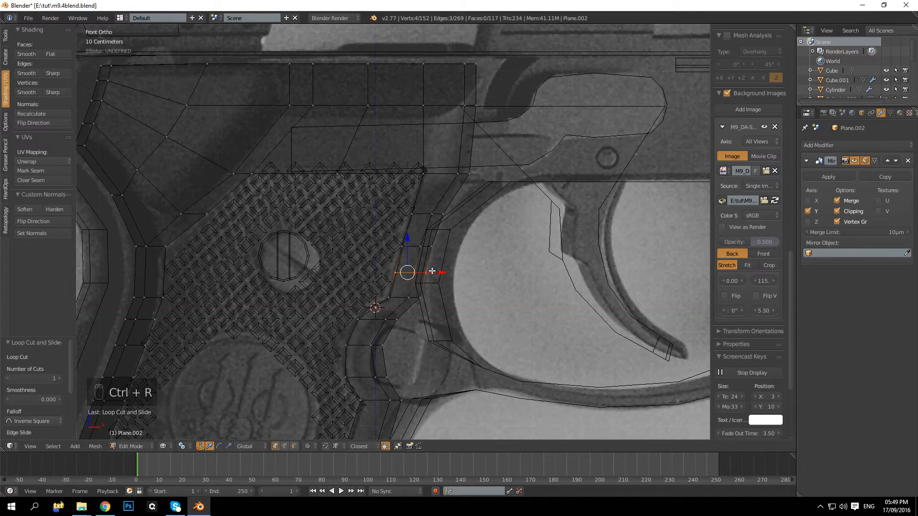
key(ctrl+z)
key(ctrl+r)
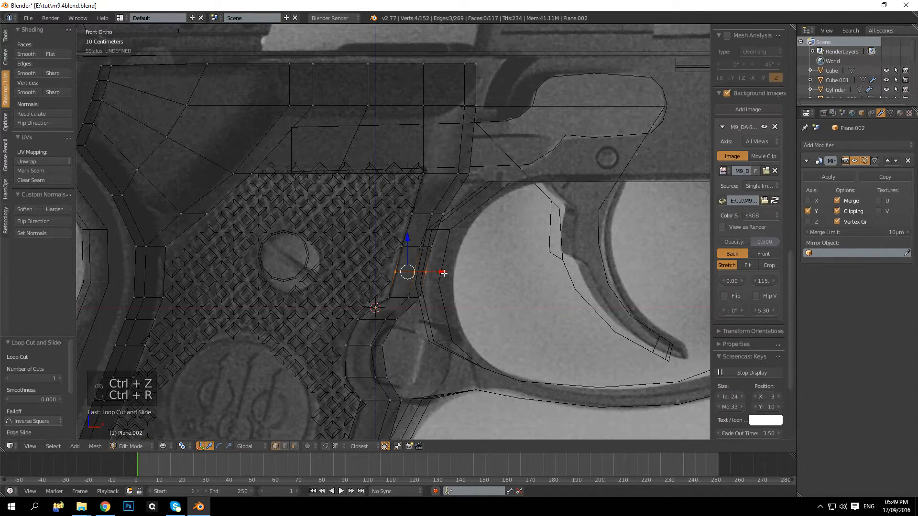
drag(444, 273, 441, 273)
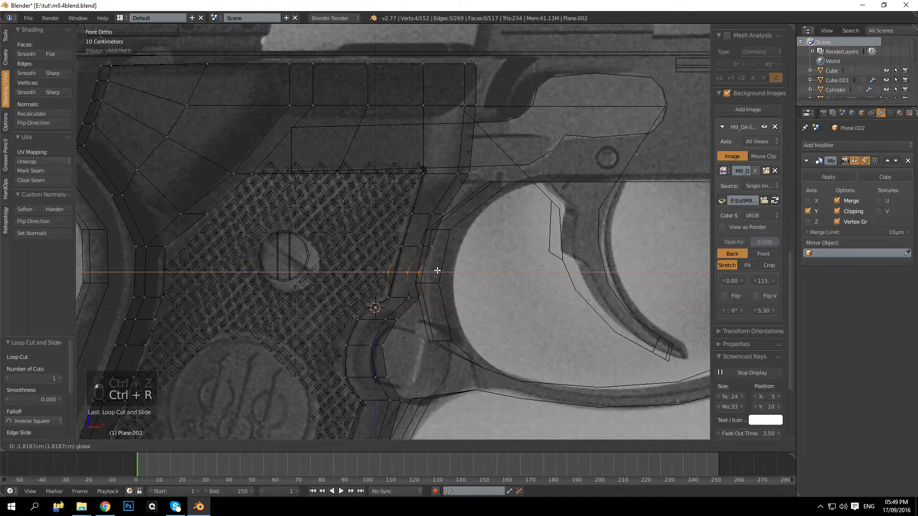
click(438, 270)
Undo the loop cut and its adjustments on the grip panel's front strip
key(ctrl+z)
key(a)
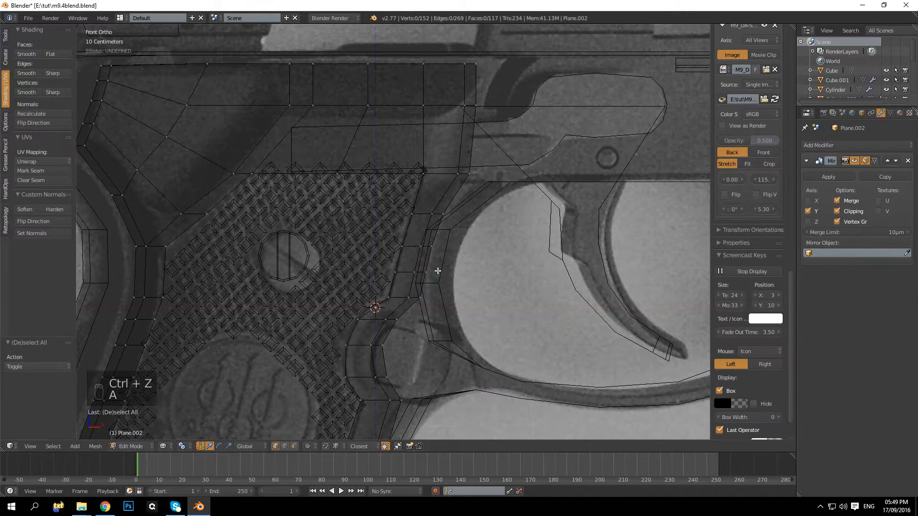
key(ctrl+x)
key(ctrl+z)
key(ctrl+z)
key(ctrl+z)
key(ctrl+z)
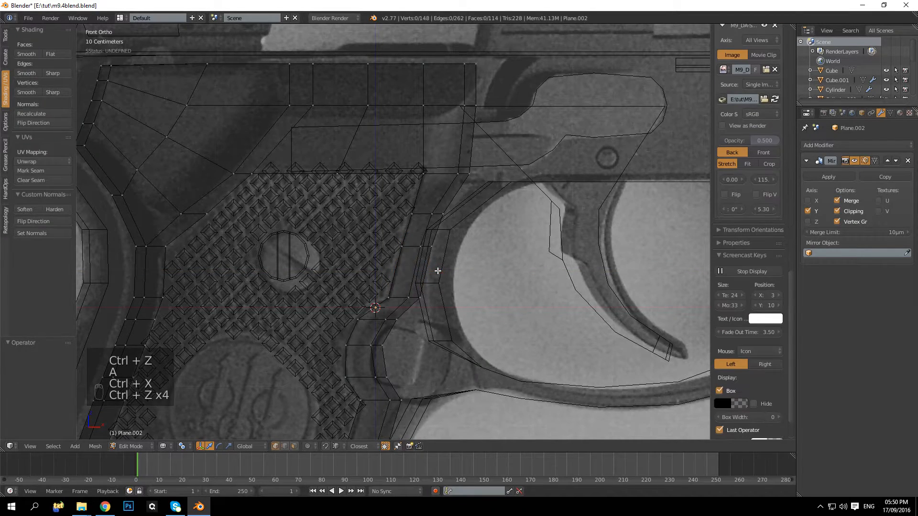
Move the vertices of the grip panel's front strip beside the trigger guard about 1 cm backward along X
key(b)
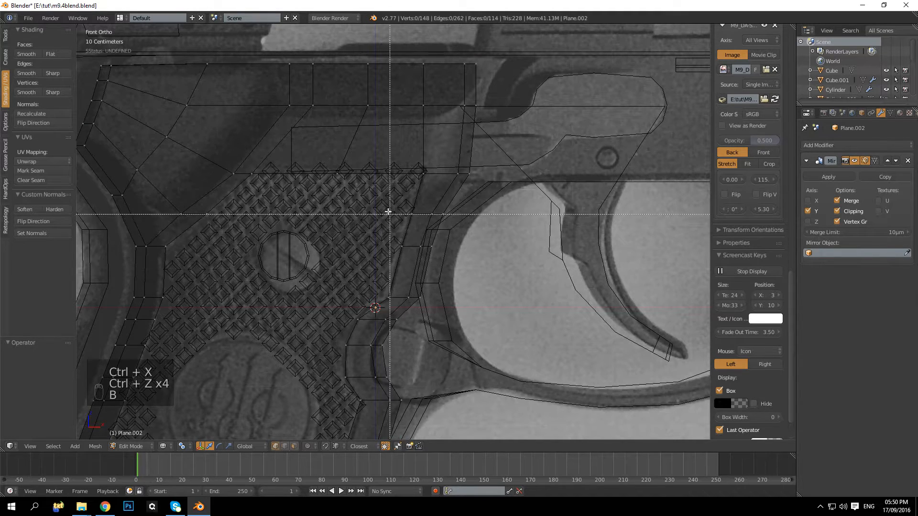
drag(384, 206, 454, 315)
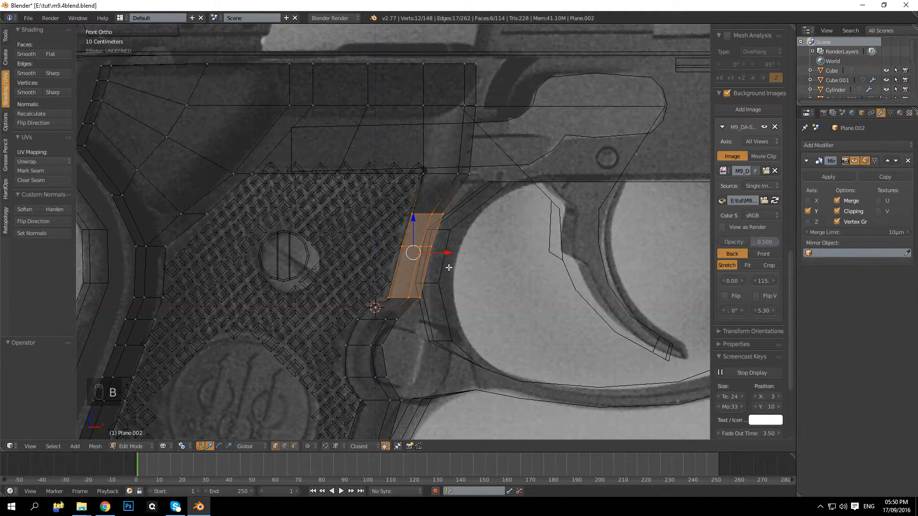
key(g)
key(x)
click(447, 255)
key(a)
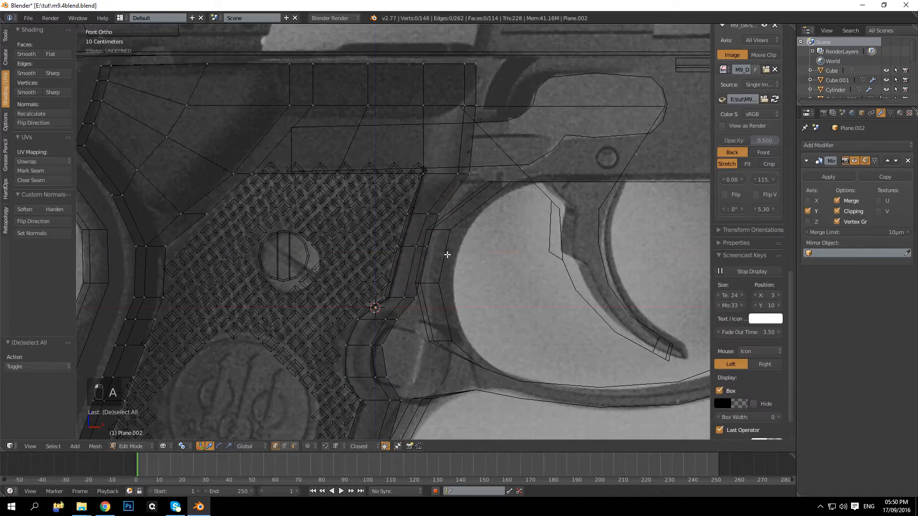
Shift the cross edge at the top of the front strip about 1 cm backward along X and return to object mode
key(KP_5)
key(z)
mouse_move(459, 256)
middle_down()
mouse_move(375, 229)
mouse_move(403, 263)
middle_up()
alt+right_click(334, 242)
key(a)
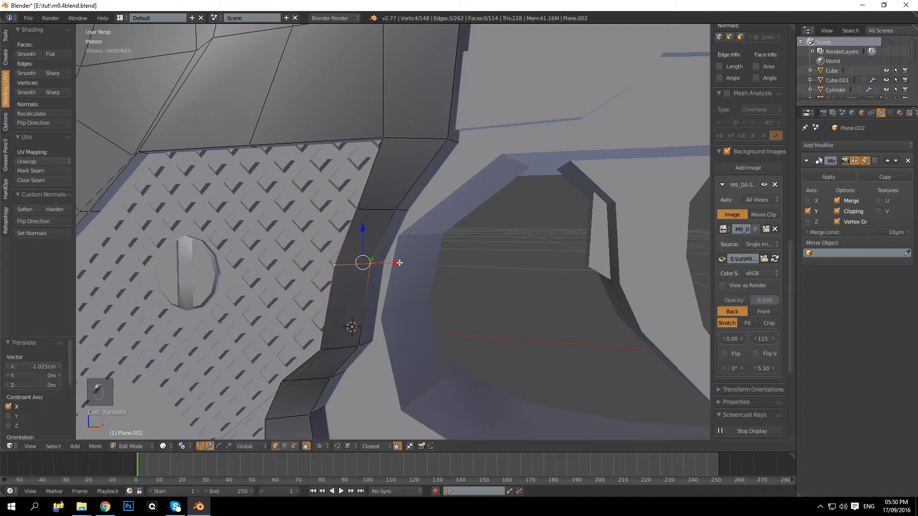
key(a)
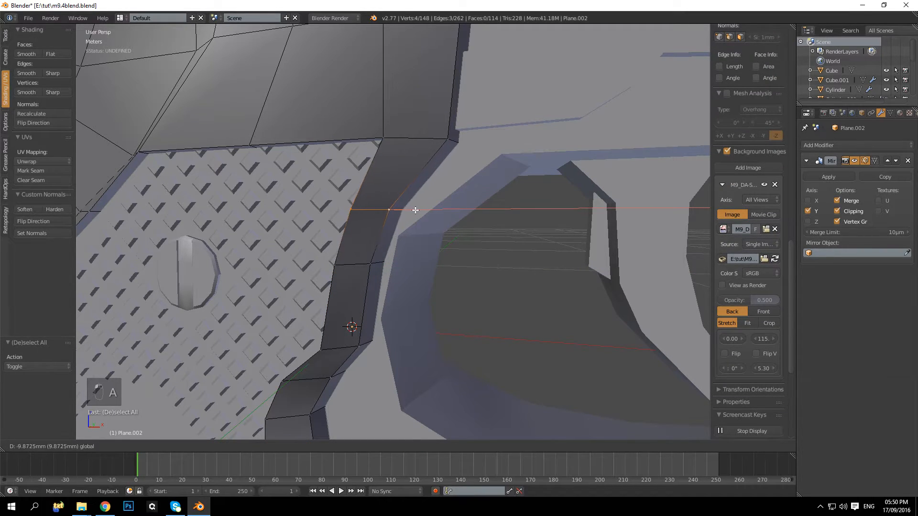
key(Tab)
Examine the reshaped front edge of the grip panel against the frame and trigger guard with everything deselected
scroll(416, 235, down, 5)
middle_drag(400, 228, 437, 220)
scroll(437, 220, up, 5)
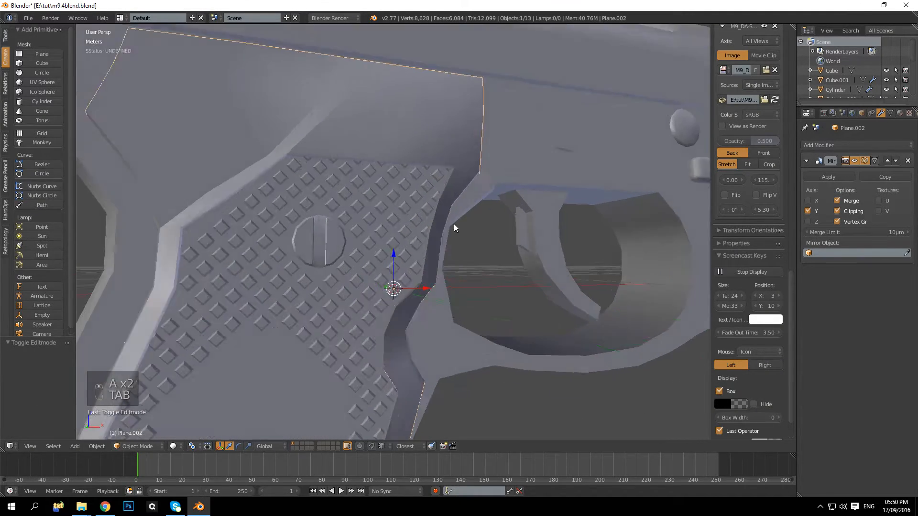
scroll(430, 211, down, 6)
key(a)
middle_drag(421, 210, 429, 235)
scroll(409, 234, up, 5)
scroll(430, 234, down, 5)
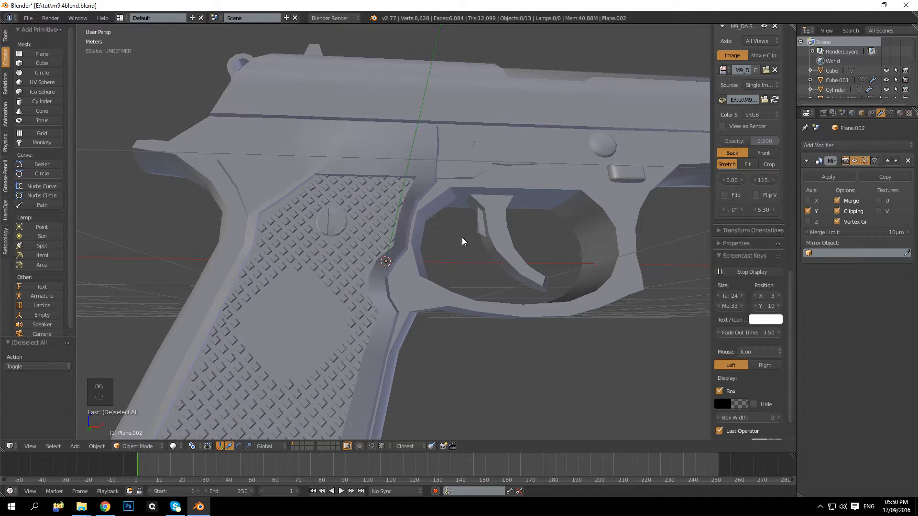
Apply the grip panel's Mirror modifier and open the combined mesh for editing on the opposite side of the pistol
click(825, 176)
middle_drag(512, 237, 409, 186)
right_click(408, 185)
key(Tab)
Delete the five faces at the upper front corner of the opposite grip panel, including its top and front rim faces
shift+middle_drag(378, 158, 386, 211)
scroll(386, 212, up, 3)
middle_drag(357, 246, 310, 326)
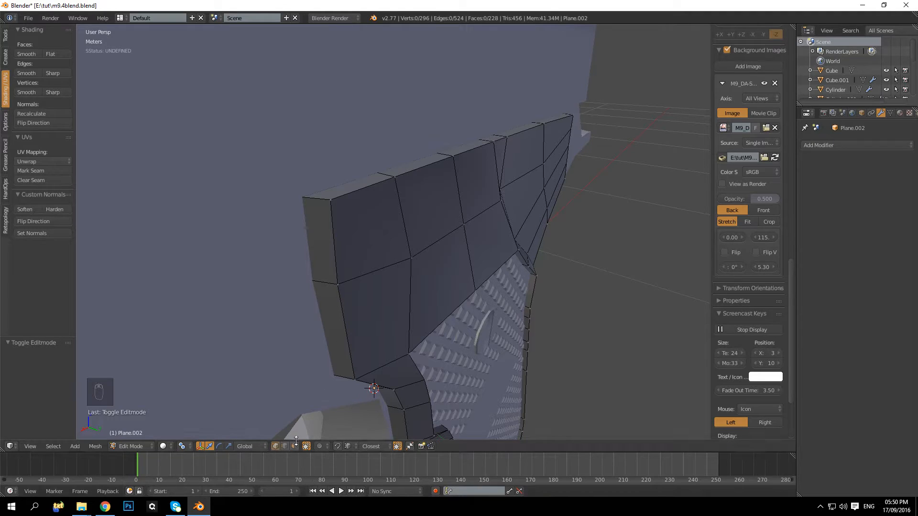
middle_drag(319, 335, 332, 308)
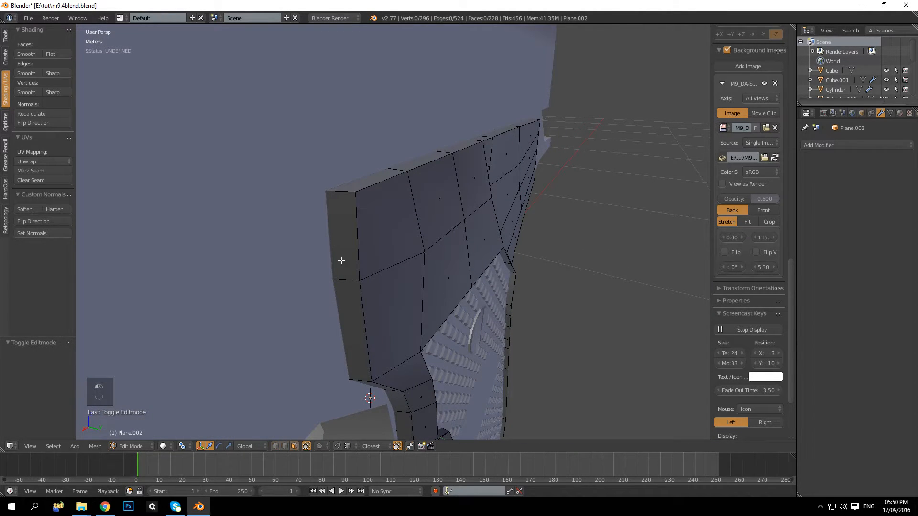
right_click(361, 200)
shift+right_click(378, 204)
right_click(364, 181)
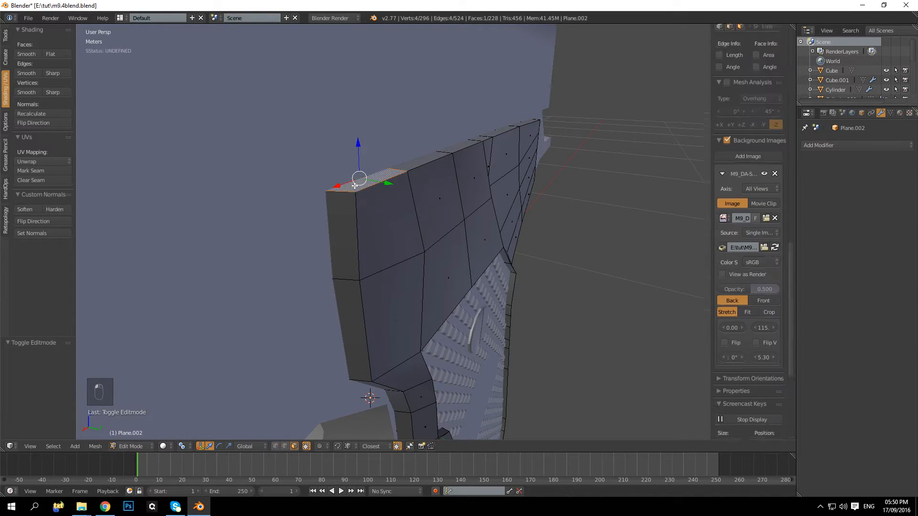
shift+right_click(350, 234)
shift+right_click(376, 240)
shift+right_click(434, 197)
shift+right_click(424, 159)
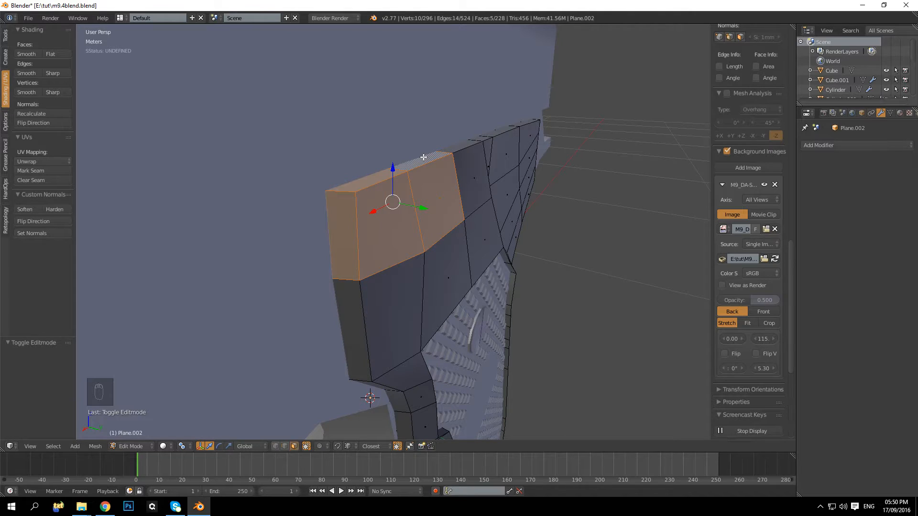
key(Delete)
click(422, 156)
Enable snapping and extrude the two exposed outer edges below the corner cut-out upward by about 4.2 cm
middle_drag(446, 168, 469, 172)
middle_drag(430, 237, 392, 237)
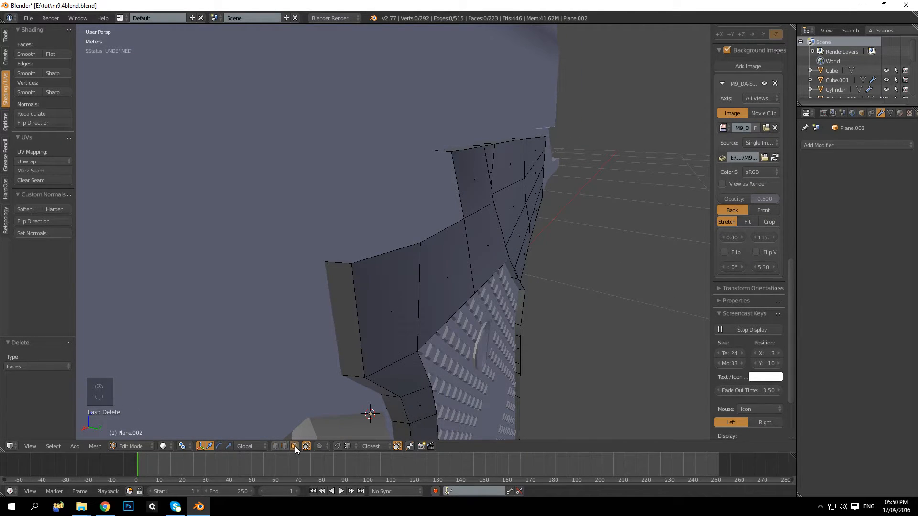
right_click(400, 250)
shift+right_click(439, 229)
middle_drag(443, 229, 474, 234)
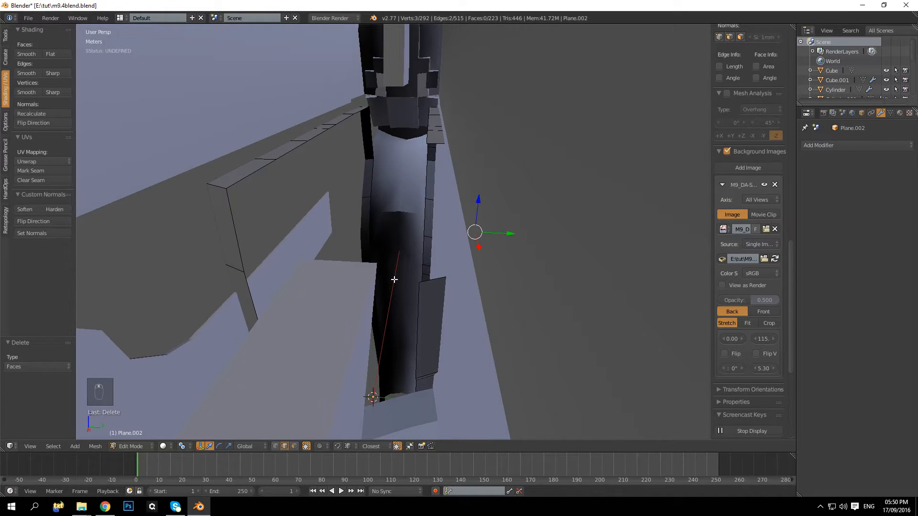
key(shift+Tab)
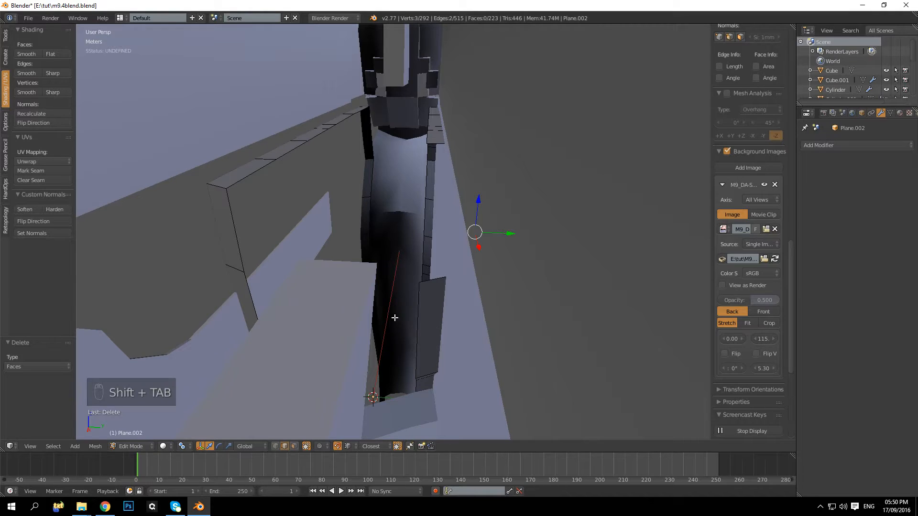
key(e)
key(ctrl+z)
middle_drag(419, 279, 474, 261)
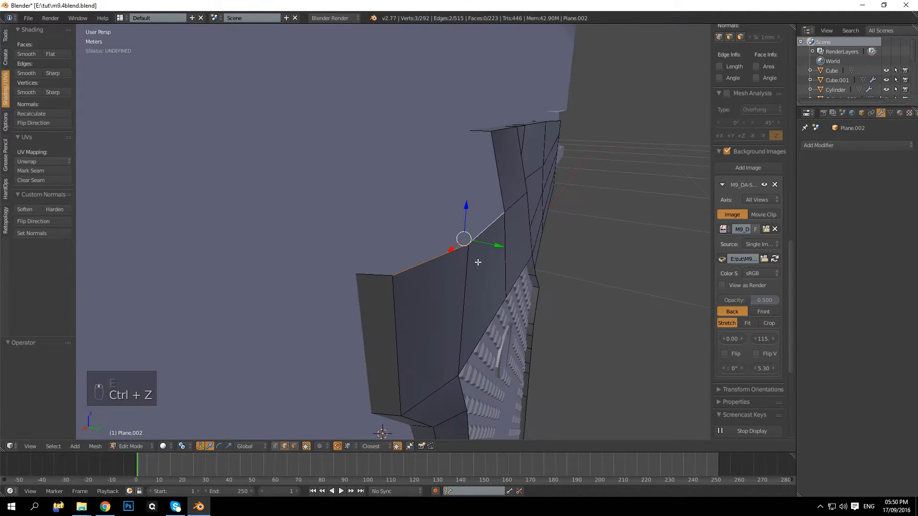
key(e)
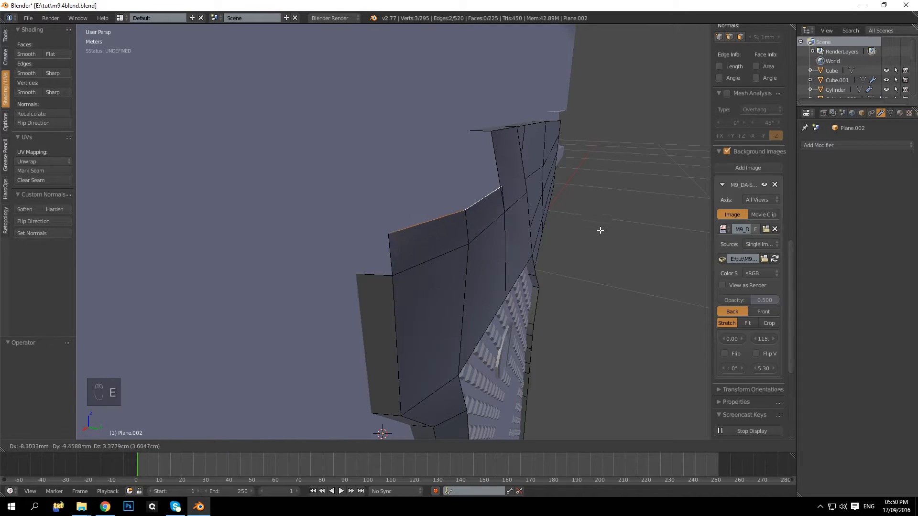
click(595, 224)
Flatten the extruded edges along Y by scaling them to 0
key(s)
key(x)
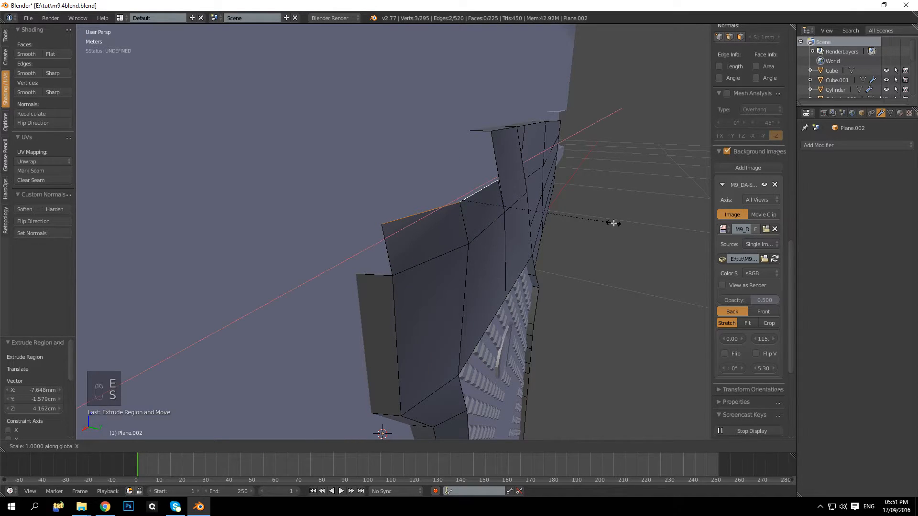
key(0)
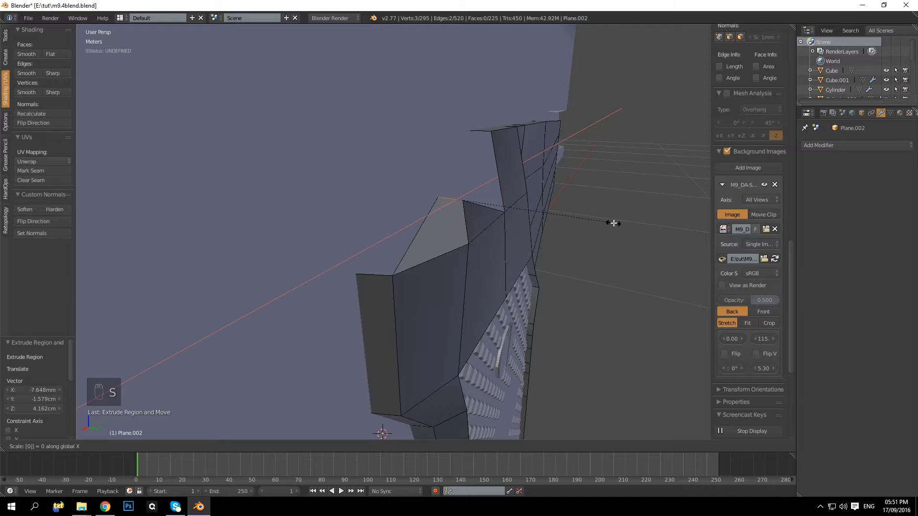
key(y)
click(614, 223)
scroll(614, 224, up, 5)
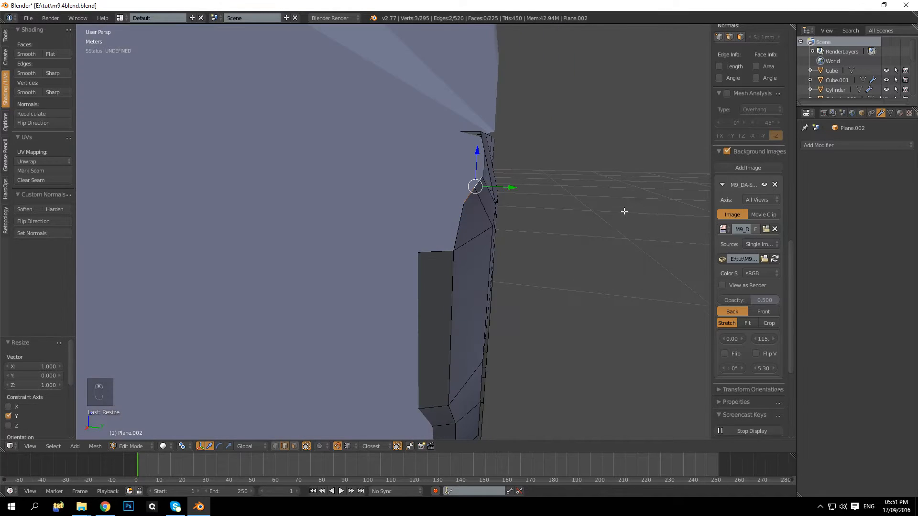
Move the flattened edges inward along Y and lower them about 4.2 cm along Z to form the cut-out's ledge
key(g)
key(y)
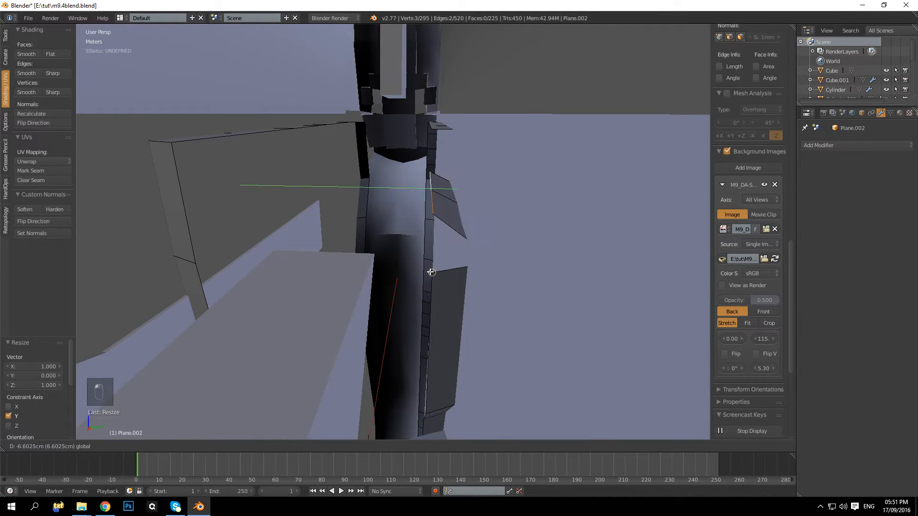
click(430, 214)
drag(434, 154, 437, 263)
middle_drag(436, 263, 423, 258)
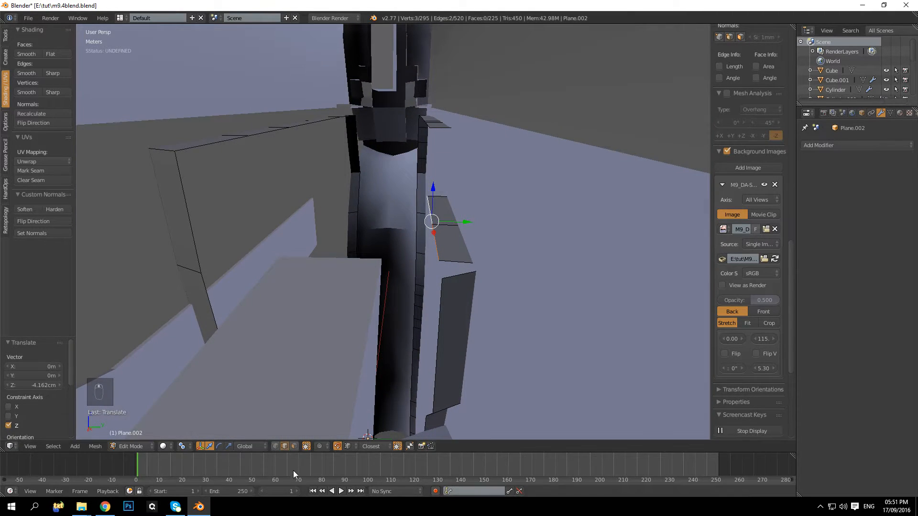
Try snapping the ledge's front inner vertex onto the neighbouring corner of the panel's front rim
right_click(440, 261)
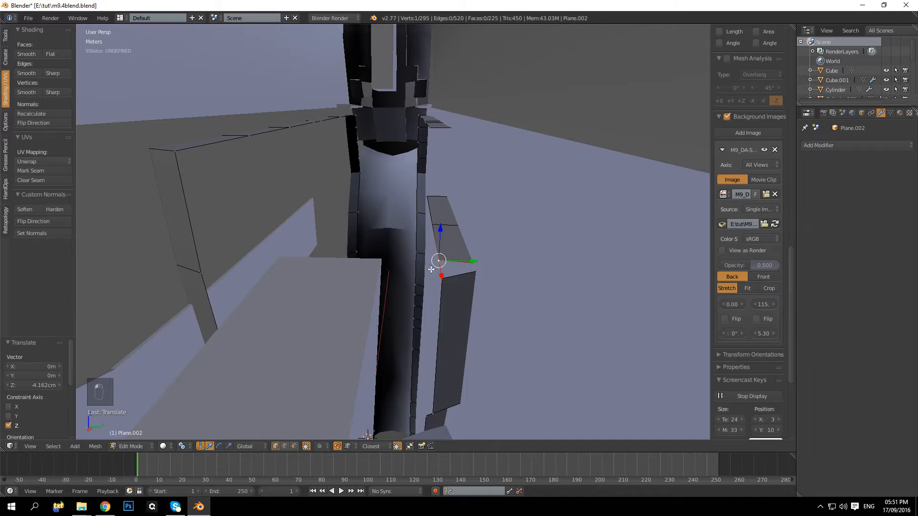
key(g)
click(448, 277)
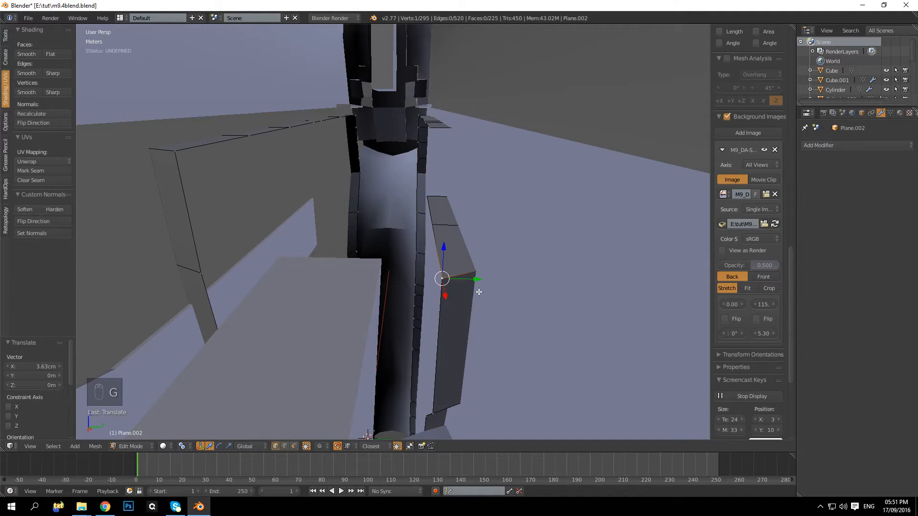
key(a)
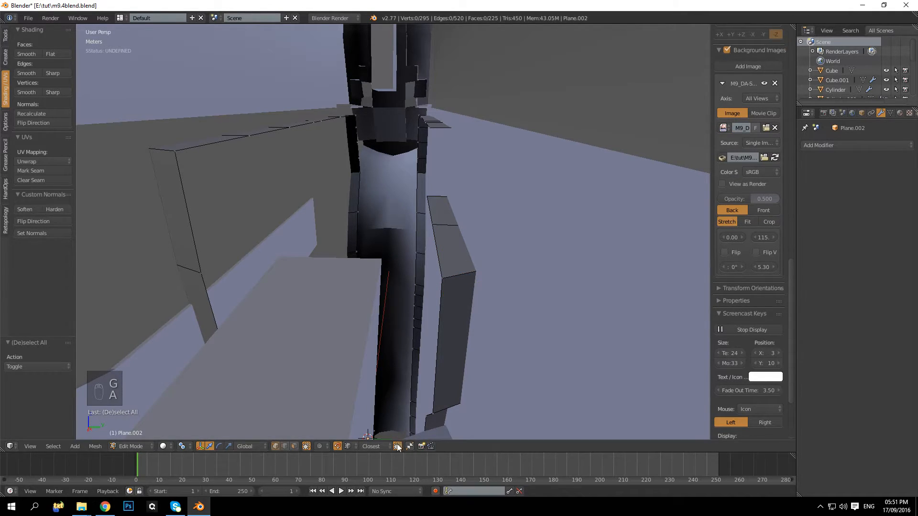
key(ctrl+z)
key(ctrl+z)
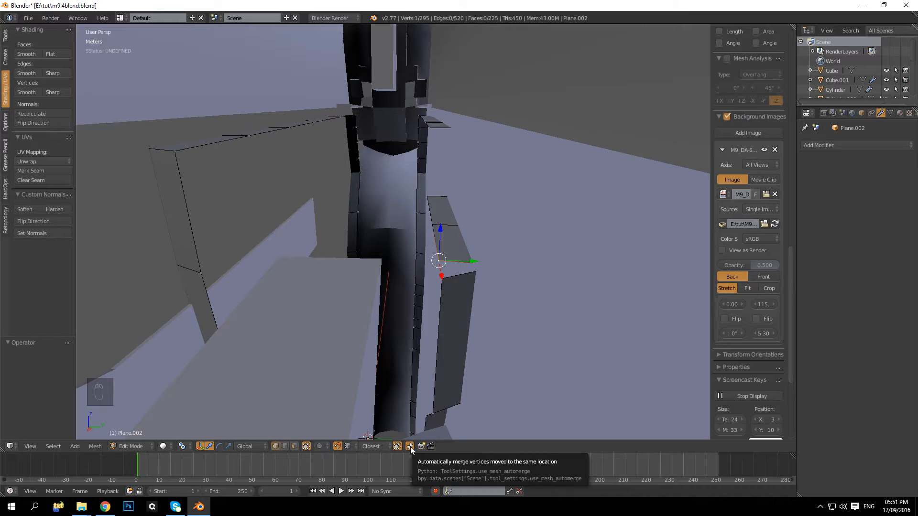
Snap and merge the ledge's front inner vertex onto the neighbouring corner of the panel's front rim
key(g)
click(452, 276)
key(a)
middle_drag(520, 287, 527, 284)
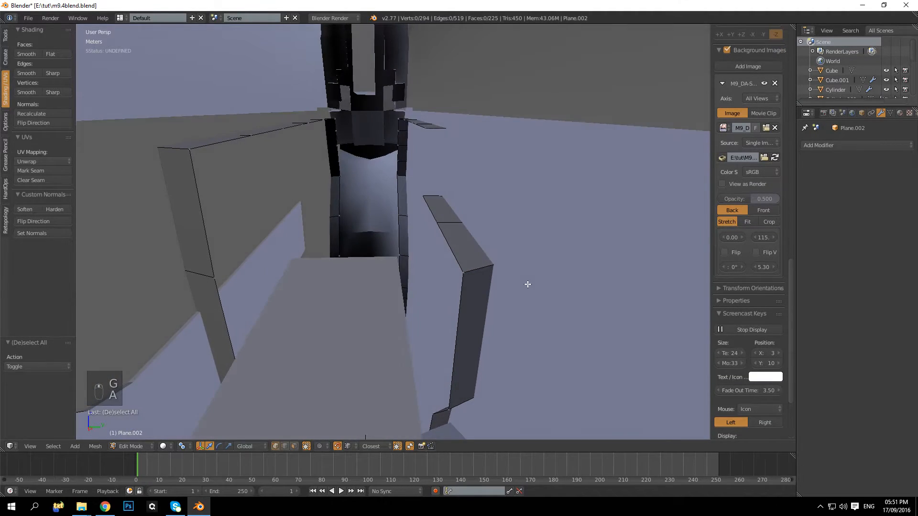
key(ctrl+z)
key(a)
key(ctrl+z)
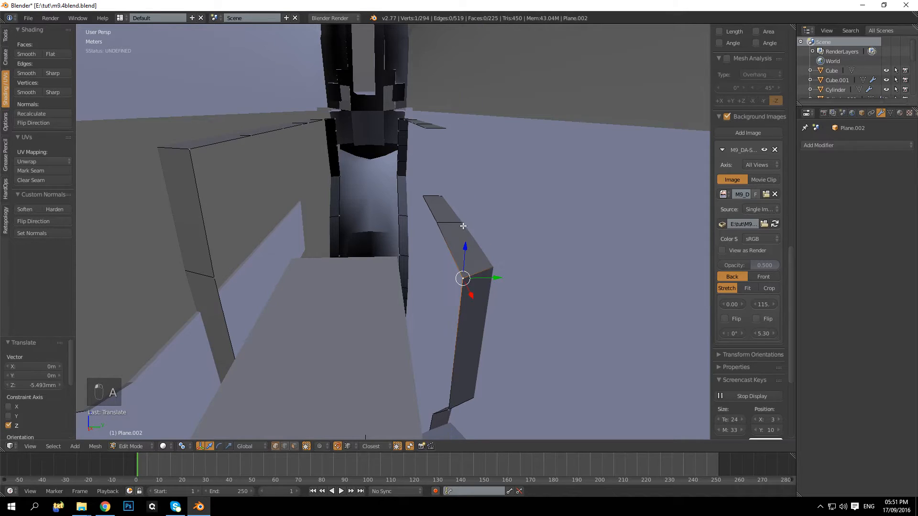
middle_drag(547, 255, 417, 275)
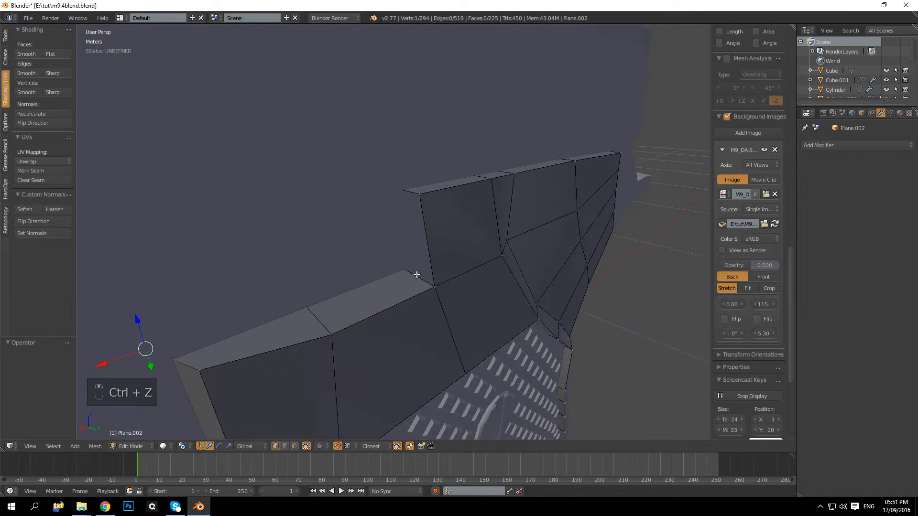
Extrude the cut-out's vertical rear edge inward to form a side face between the ledge and the upper rim
click(284, 446)
right_click(417, 262)
middle_drag(463, 246, 421, 253)
key(e)
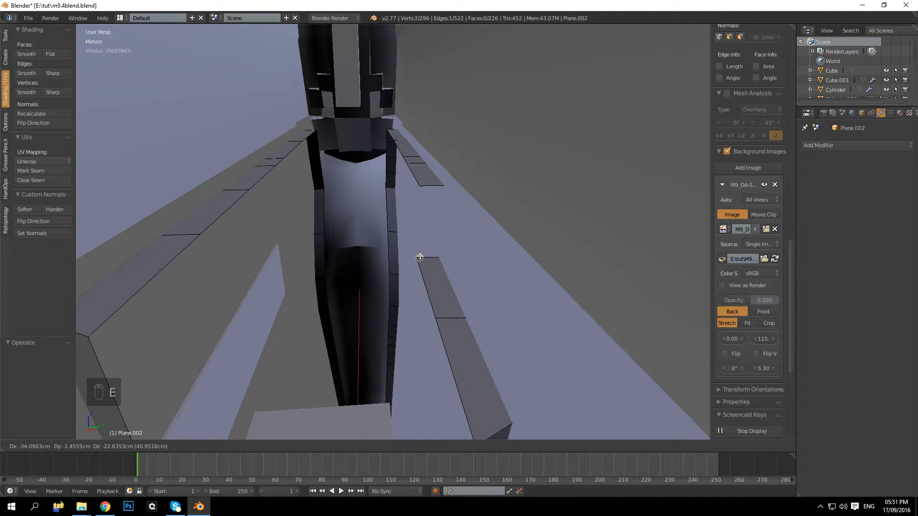
click(419, 252)
middle_drag(416, 225, 383, 316)
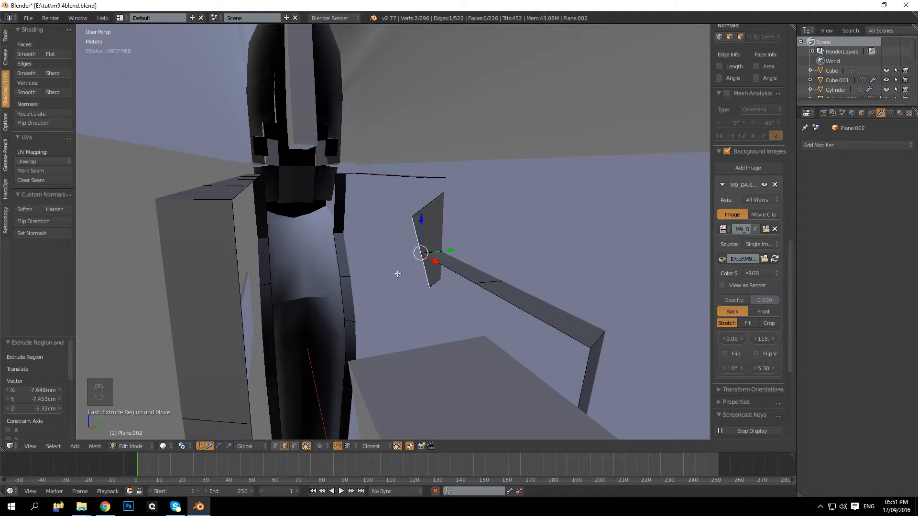
Snap and merge the side face's lower and upper inner vertices onto the ledge corner and the upper rim corner
right_click(422, 252)
key(g)
click(426, 249)
right_click(412, 218)
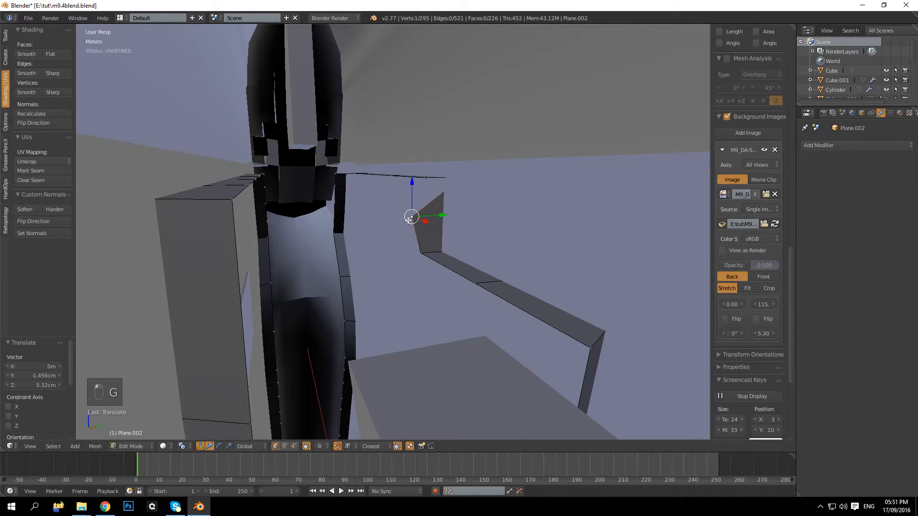
key(g)
click(426, 180)
middle_drag(430, 180, 433, 227)
key(a)
Finish editing the grip panel and open the pistol's frame mesh for editing
middle_drag(481, 254, 424, 273)
scroll(425, 272, down, 4)
key(a)
scroll(467, 305, down, 5)
middle_drag(468, 306, 437, 289)
key(a)
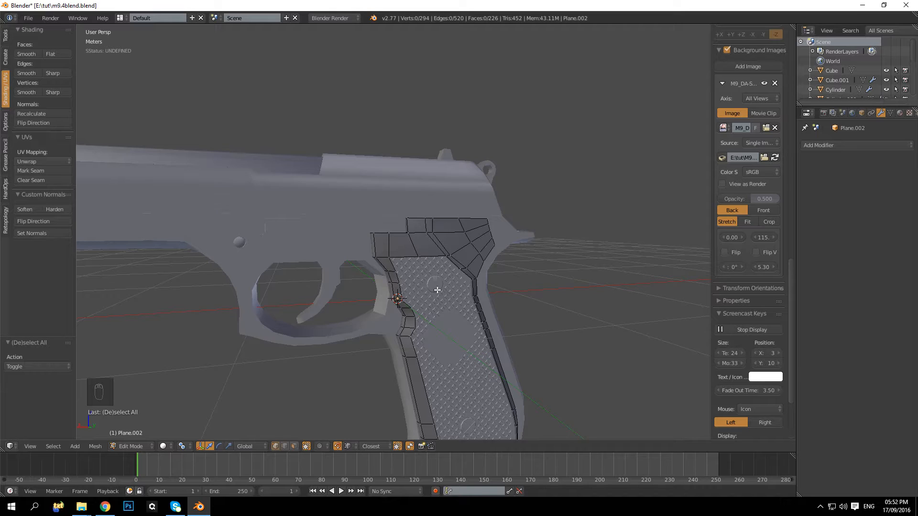
key(Tab)
right_click(316, 256)
shift+middle_drag(314, 257, 876, 207)
key(Tab)
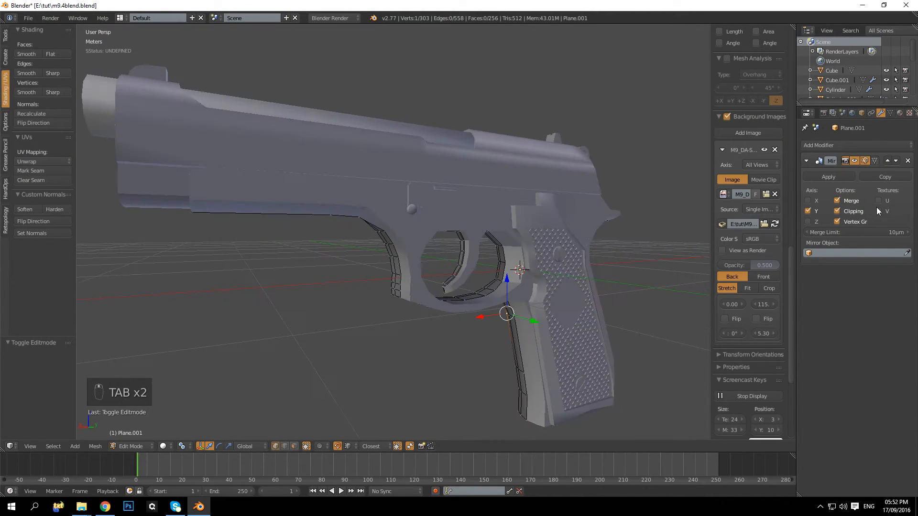
Apply the frame's Mirror modifier and return to editing its mesh
middle_drag(624, 202, 558, 249)
key(Tab)
key(Tab)
key(Tab)
click(829, 177)
middle_drag(502, 215, 431, 194)
key(Tab)
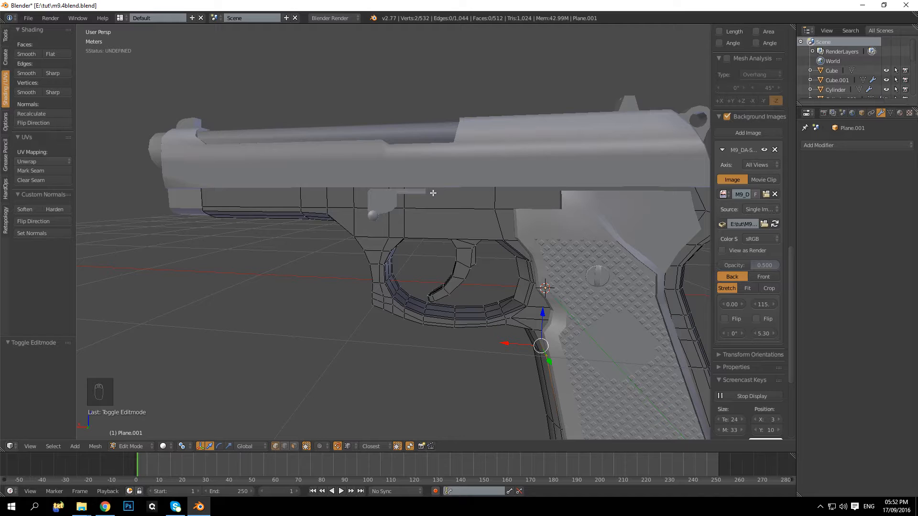
Add a centred vertical loop cut through the frame above the trigger guard and scale the loop straight
middle_drag(540, 205, 542, 186)
scroll(415, 195, up, 2)
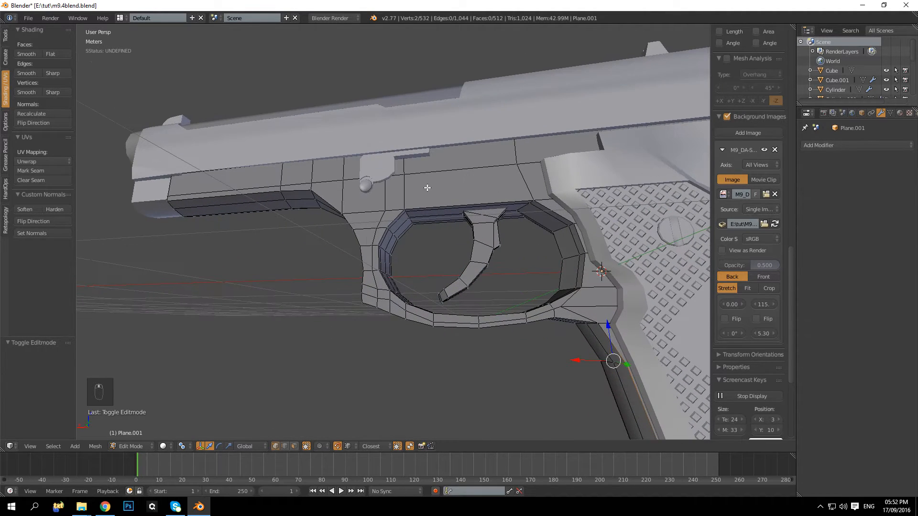
key(ctrl+r)
click(450, 181)
right_click(443, 181)
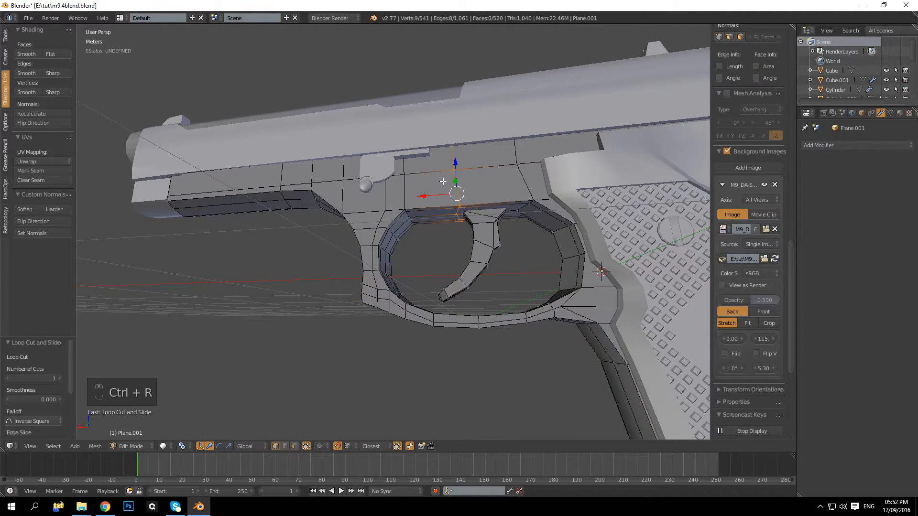
key(s)
click(273, 345)
key(a)
middle_drag(327, 337, 383, 327)
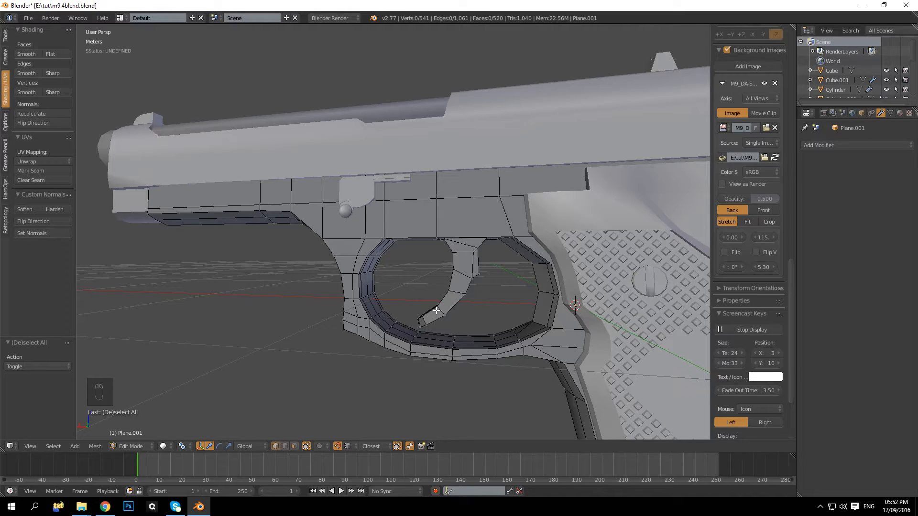
Slide the new vertical loop toward the muzzle with an edge slide factor of -0.200
alt+right_click(437, 206)
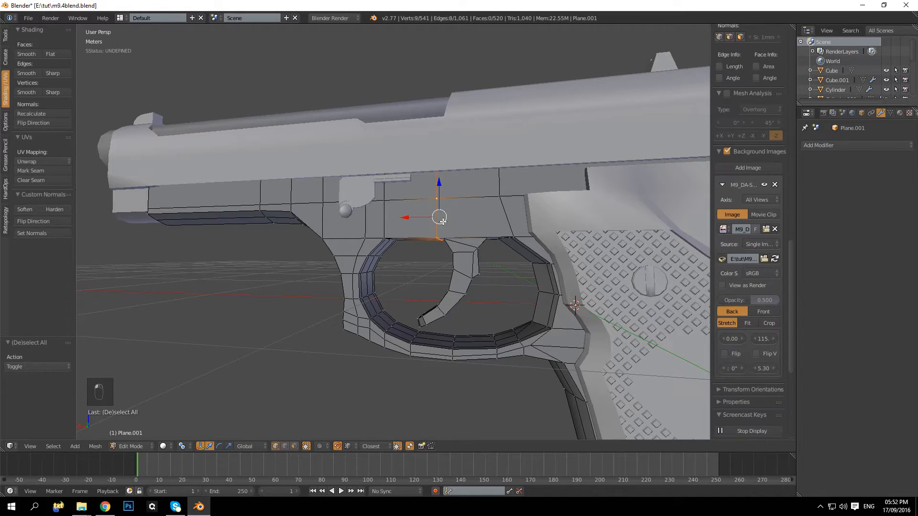
key(g)
key(g)
click(392, 275)
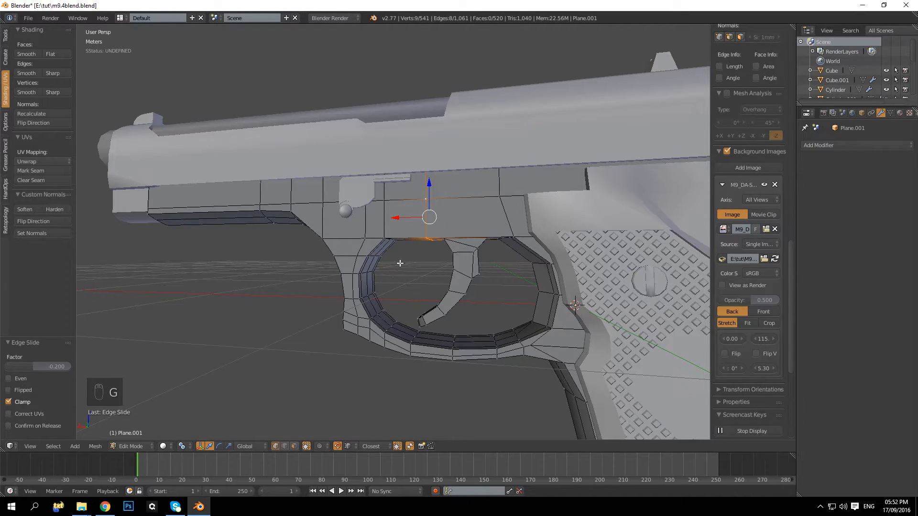
key(a)
Add a second vertical loop cut close in front of the first one above the trigger guard
key(ctrl+r)
click(419, 204)
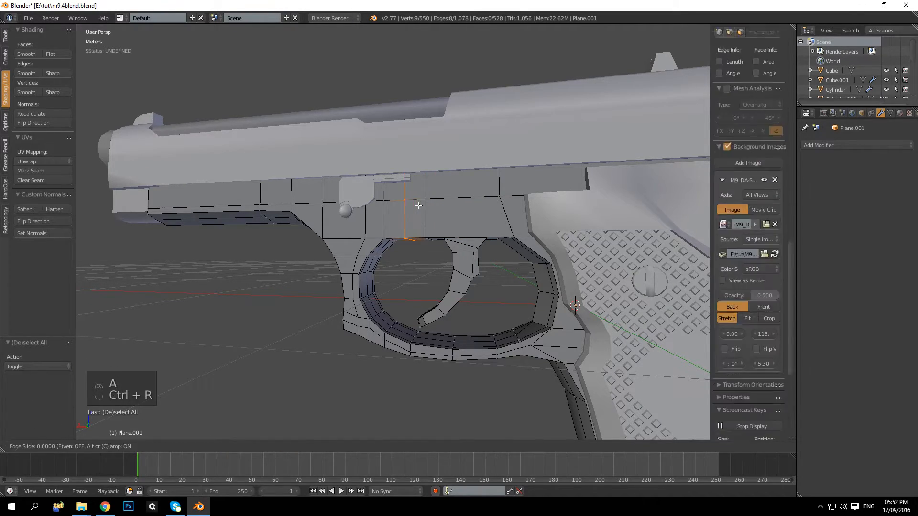
click(427, 206)
key(a)
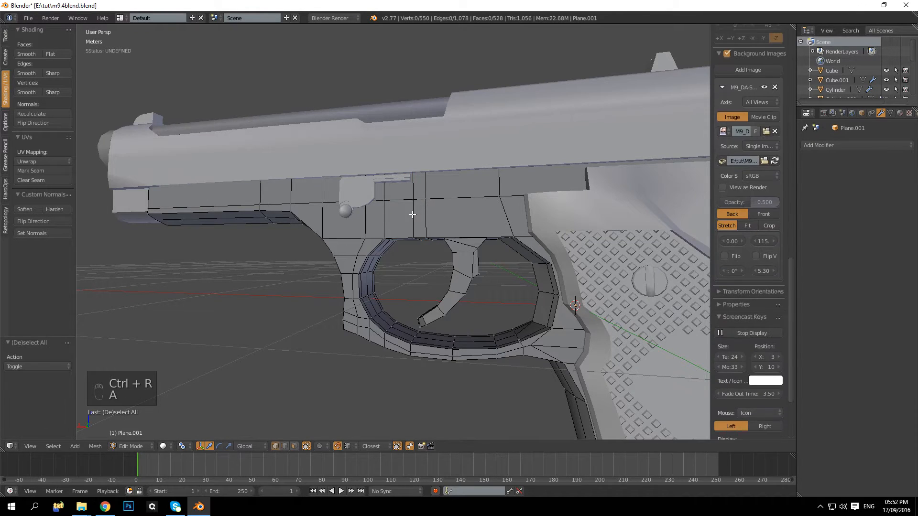
middle_drag(421, 211, 440, 213)
middle_drag(381, 234, 384, 246)
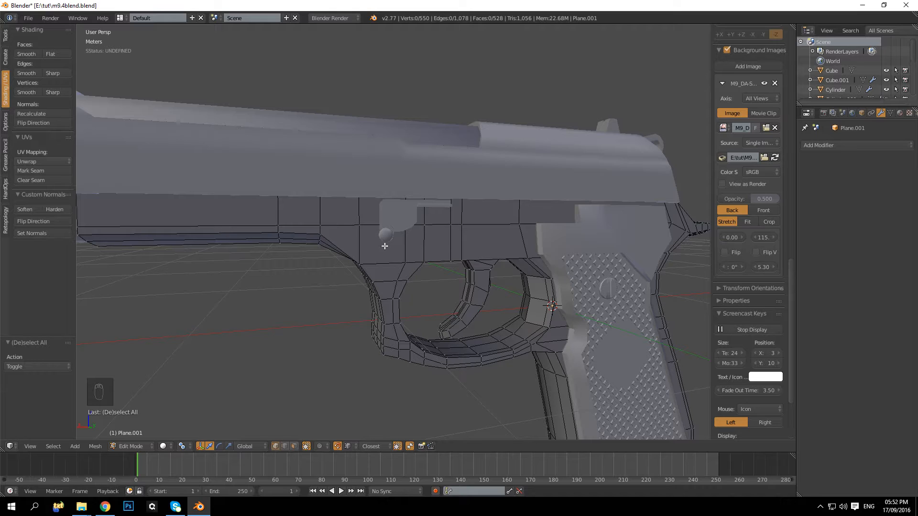
middle_drag(502, 251, 507, 249)
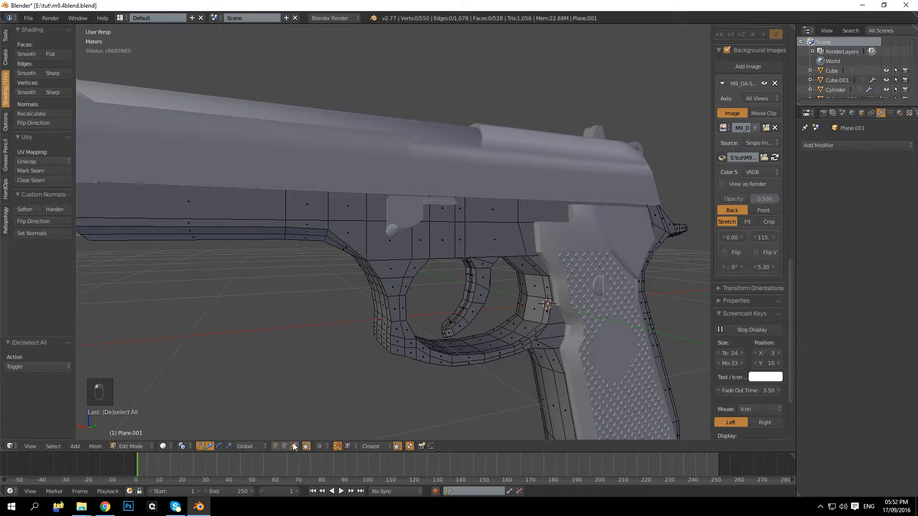
right_click(489, 212)
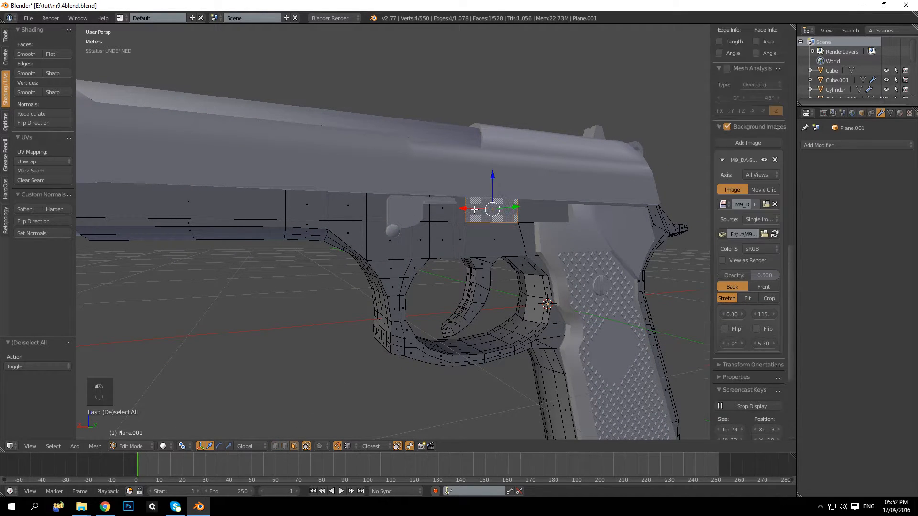
shift+right_click(490, 237)
shift+right_click(529, 238)
shift+right_click(530, 208)
middle_drag(535, 214, 423, 255)
scroll(491, 269, down, 3)
key(a)
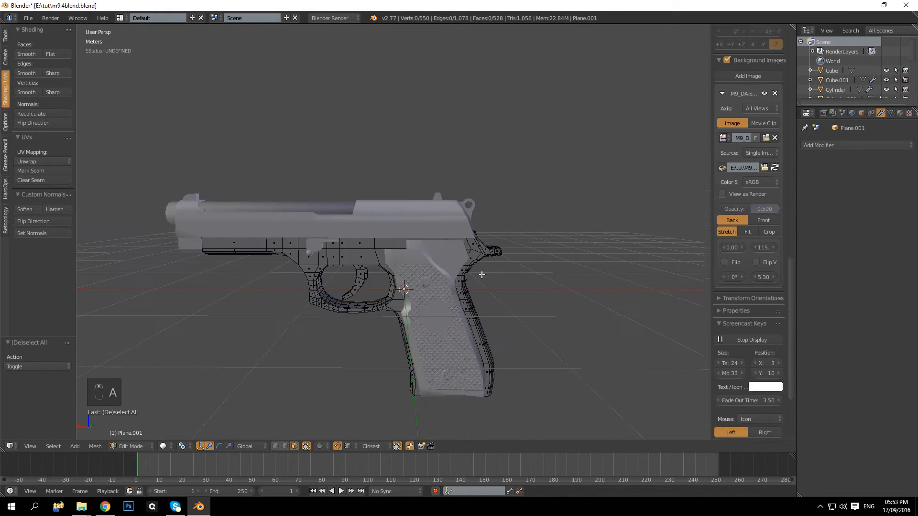
Add a centred loop cut running down through the frame behind the grip panel
key(ctrl+r)
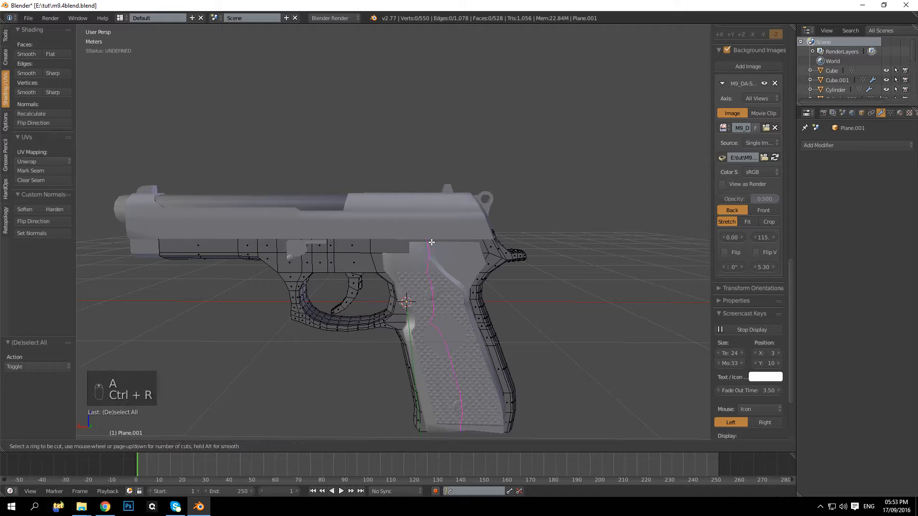
click(432, 243)
right_click(432, 242)
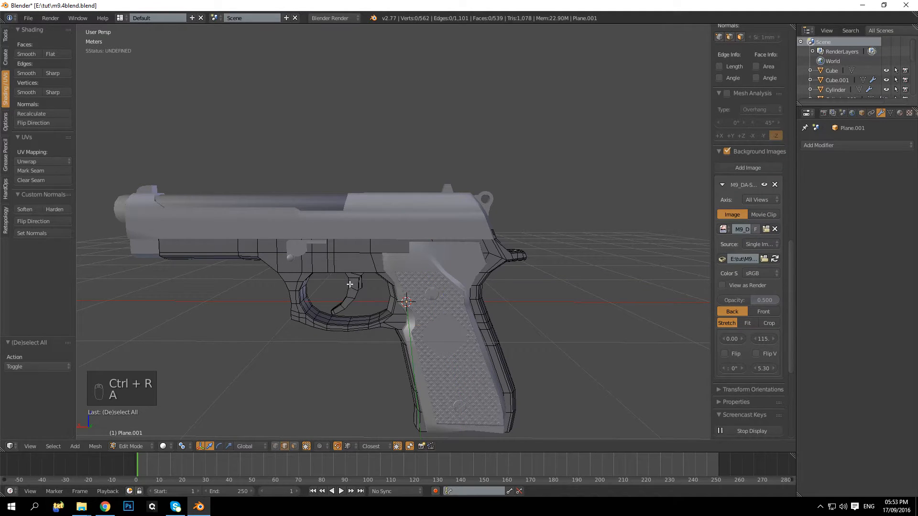
scroll(350, 286, up, 2)
key(a)
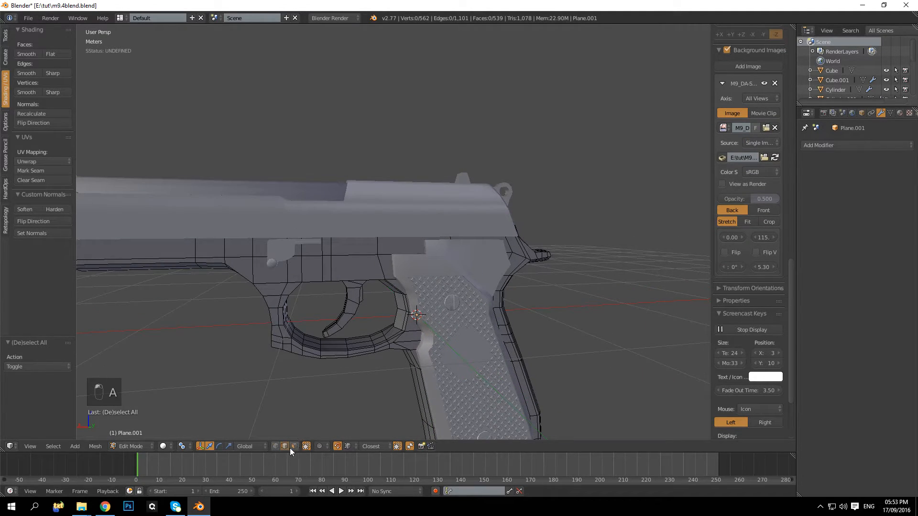
Select the four frame side faces between the vertical loops and the new cut behind the grip panel
right_click(400, 249)
shift+right_click(387, 269)
shift+right_click(358, 266)
shift+right_click(349, 250)
middle_drag(338, 262, 356, 275)
scroll(345, 271, up, 2)
Try to move the selected frame faces along Y with snapping enabled
key(g)
key(y)
click(485, 280)
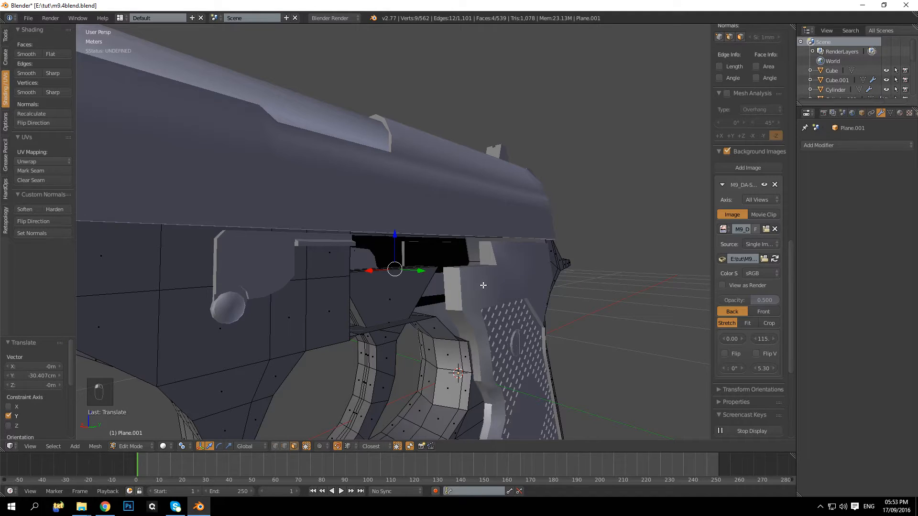
key(ctrl+z)
Disable snapping and move the four selected frame faces outward along Y by about 2.7 cm
key(shift+Tab)
key(g)
key(y)
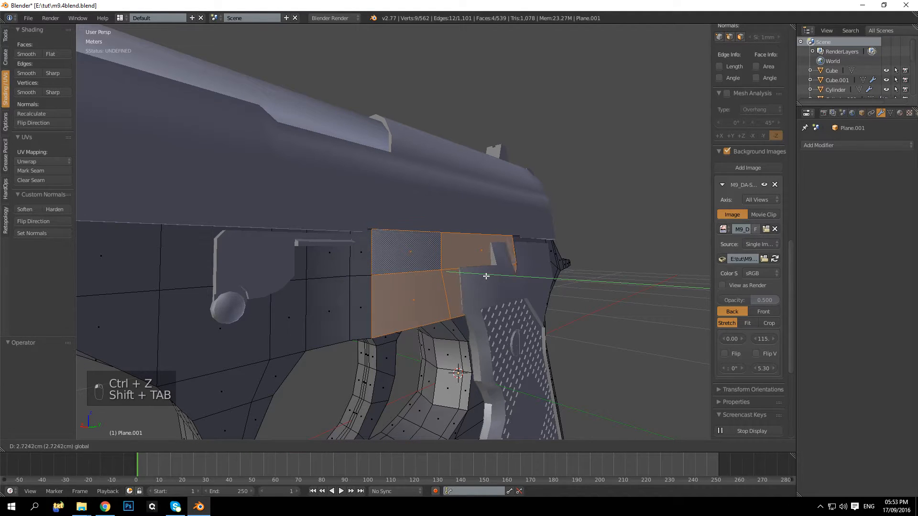
click(484, 277)
Examine how the raised frame section above the trigger looks outside edit mode
middle_drag(484, 276, 304, 256)
key(Tab)
key(Tab)
key(a)
key(Tab)
key(Tab)
key(a)
key(a)
key(a)
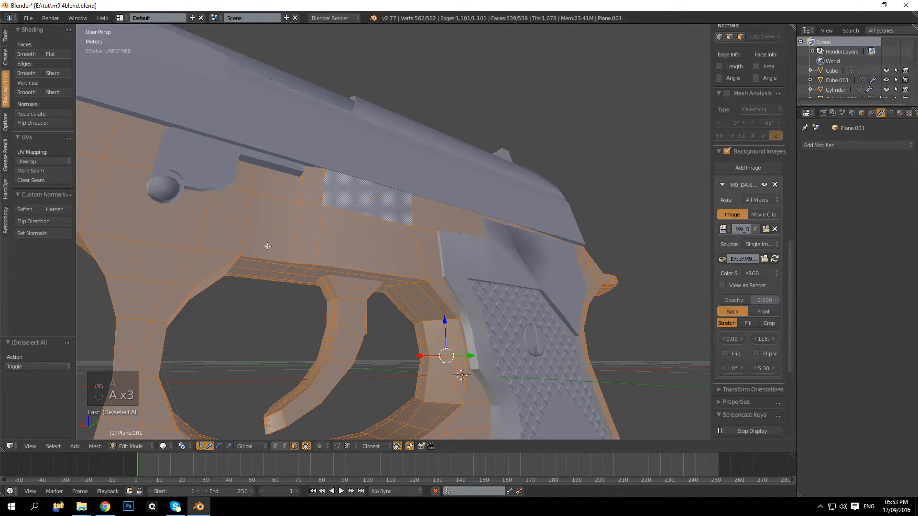
Add a vertical loop cut in front of the raised section and slide it close to the step's front edge
key(a)
key(ctrl+r)
click(268, 255)
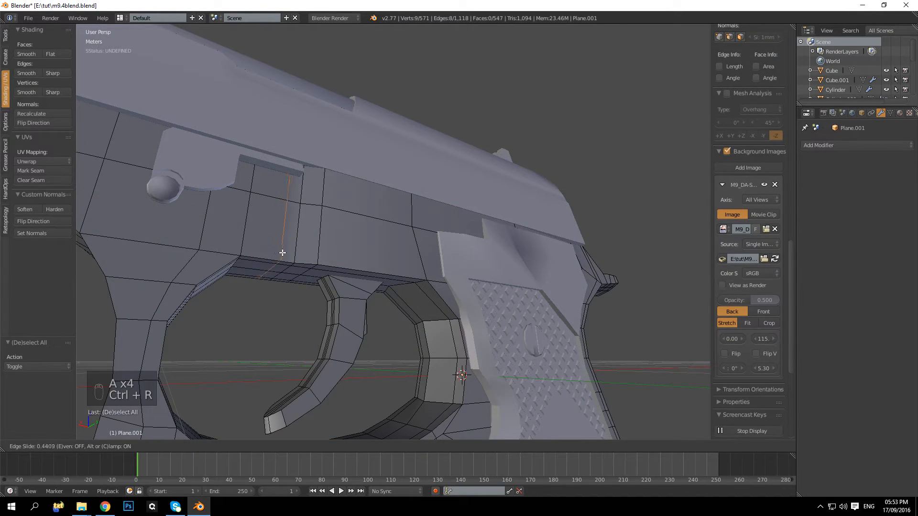
click(290, 257)
key(a)
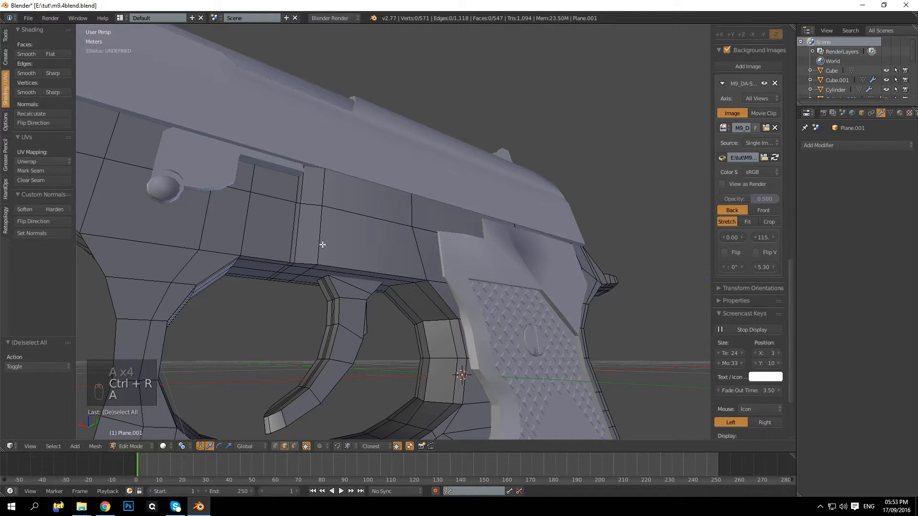
Add a vertical loop cut through the raised section, slide it close to the step's rear edge, and check the shading
key(ctrl+r)
click(335, 215)
click(289, 229)
key(Tab)
middle_drag(289, 230, 275, 274)
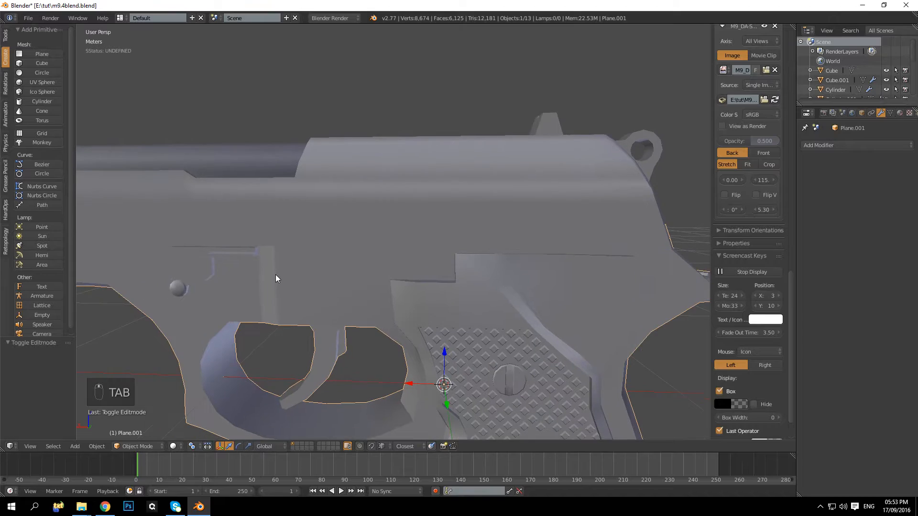
scroll(282, 266, up, 5)
key(Tab)
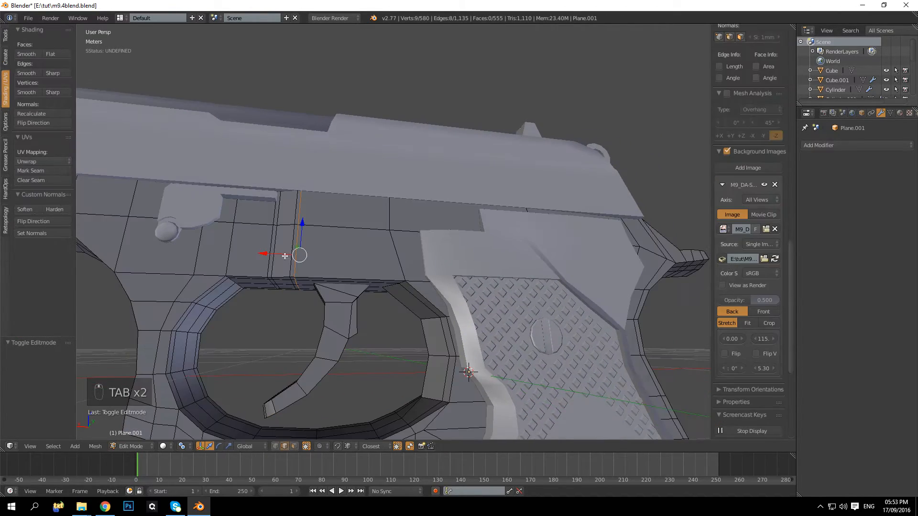
scroll(349, 263, up, 6)
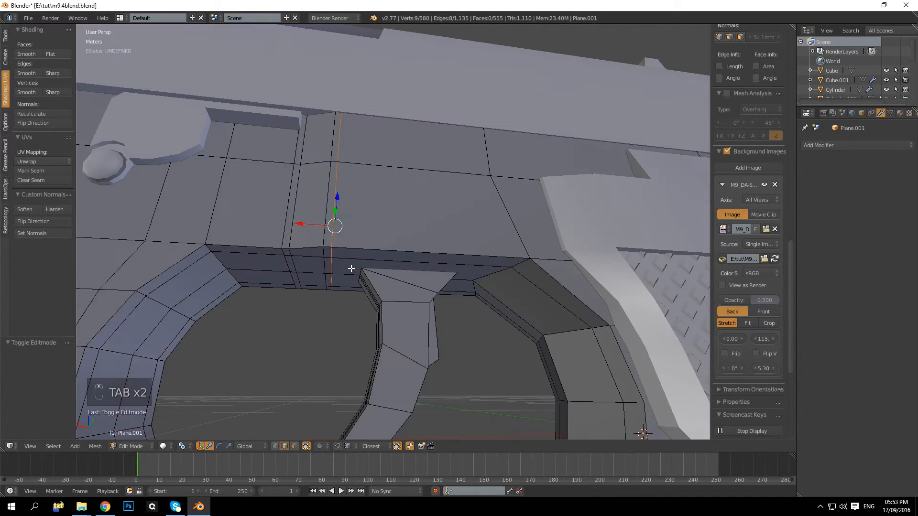
key(a)
key(a)
key(a)
scroll(352, 267, down, 3)
key(ctrl+r)
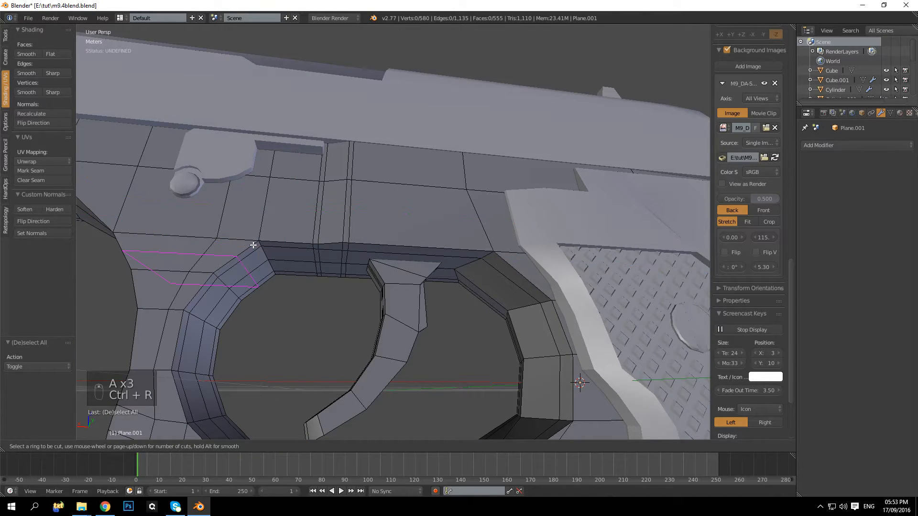
right_click(279, 251)
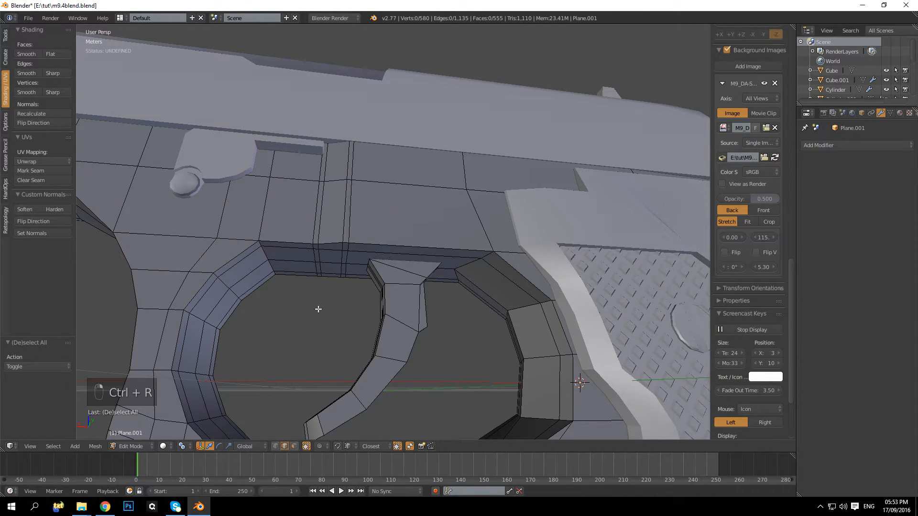
Try to raise the two lower frame edges before and behind the step along Z
right_click(397, 243)
shift+right_click(297, 241)
middle_drag(363, 214, 352, 227)
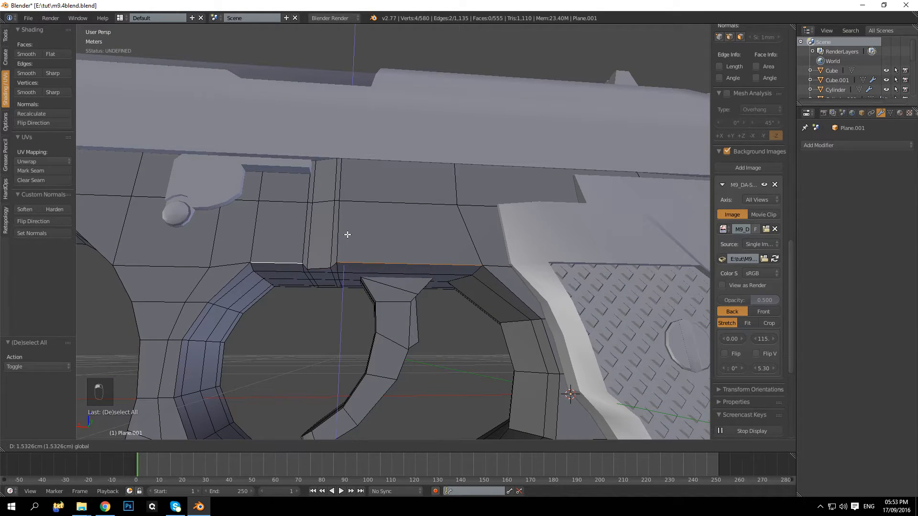
key(ctrl+z)
Try to raise the run of lower frame edges above the trigger along Z and check the shape outside edit mode
key(a)
right_click(297, 265)
ctrl+right_click(408, 266)
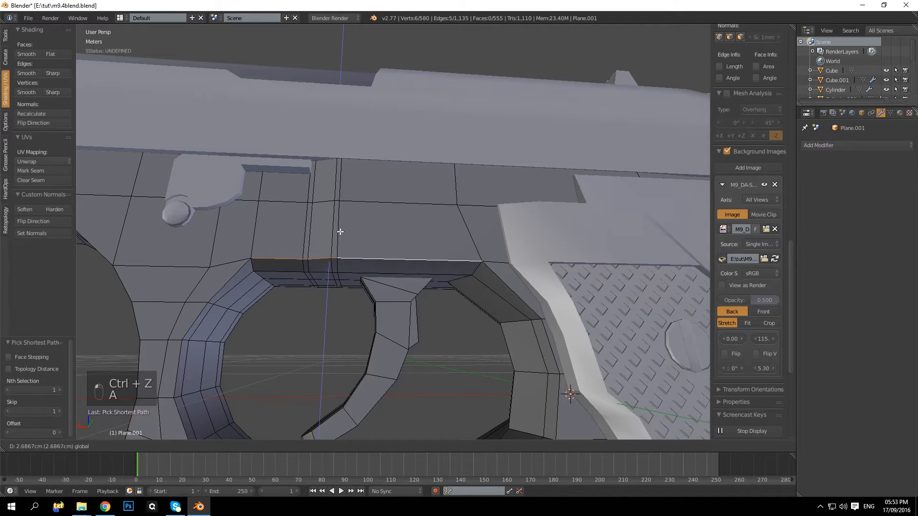
key(Tab)
scroll(344, 270, down, 5)
scroll(397, 265, up, 6)
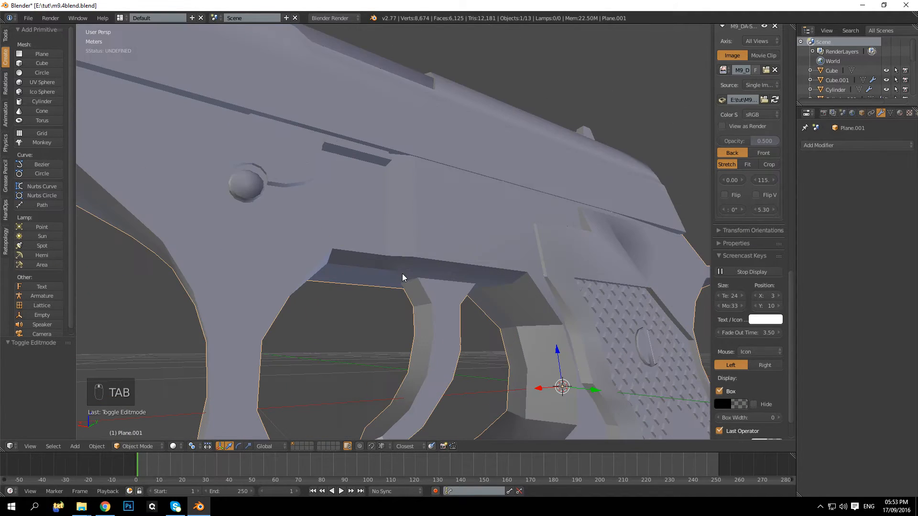
key(Tab)
middle_drag(284, 282, 305, 258)
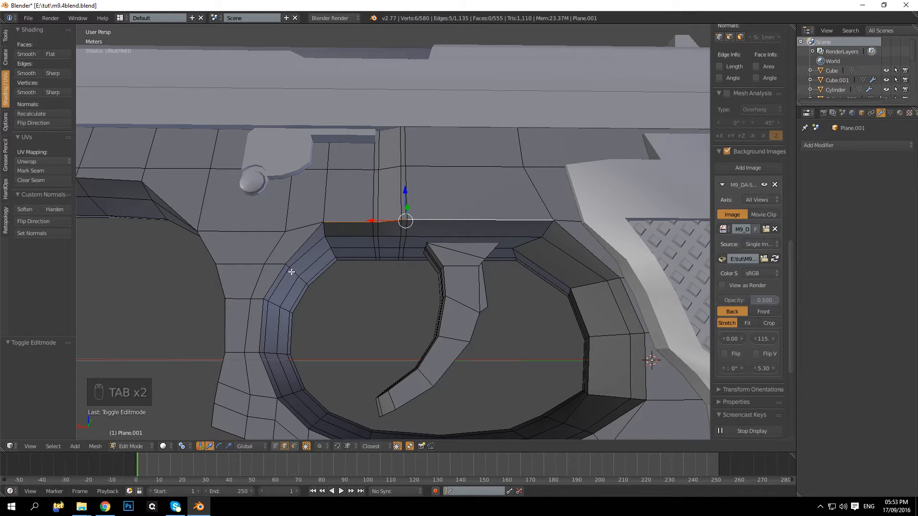
Undo the raise of the lower frame edges above the trigger and clear the selection
key(ctrl+z)
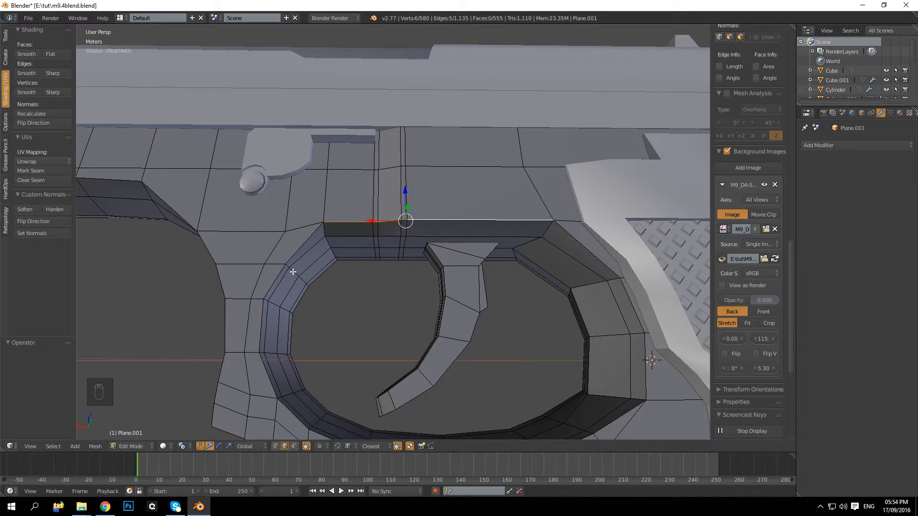
key(ctrl+z)
key(a)
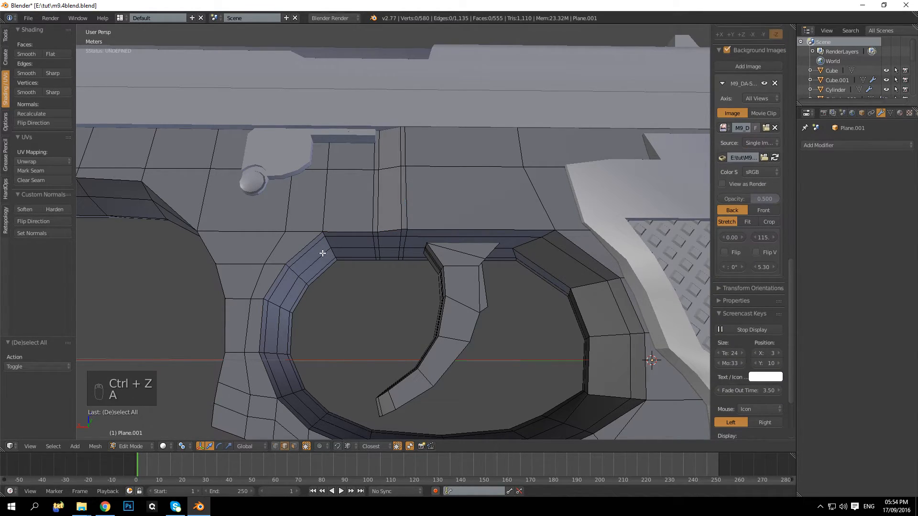
Add a loop cut around the top of the trigger guard's front post, slid close to the frame's lower edge
key(ctrl+r)
click(312, 238)
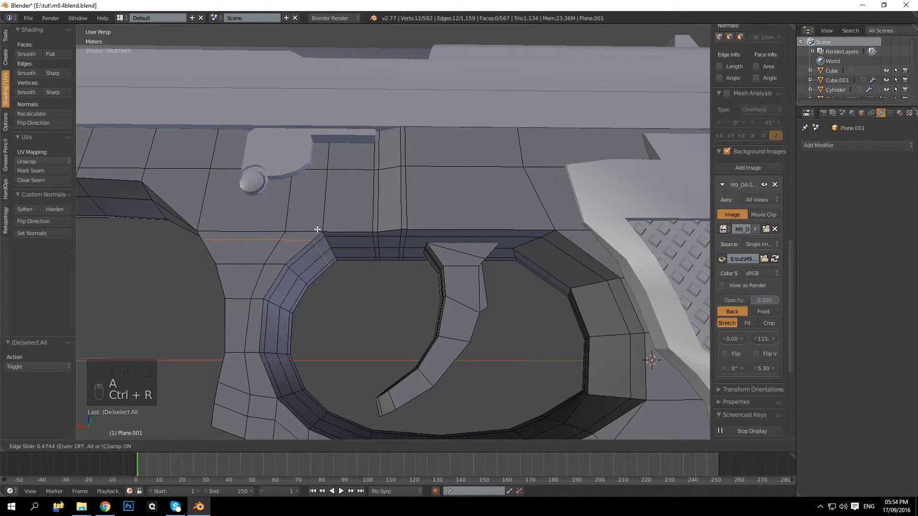
click(316, 230)
middle_drag(315, 230, 299, 237)
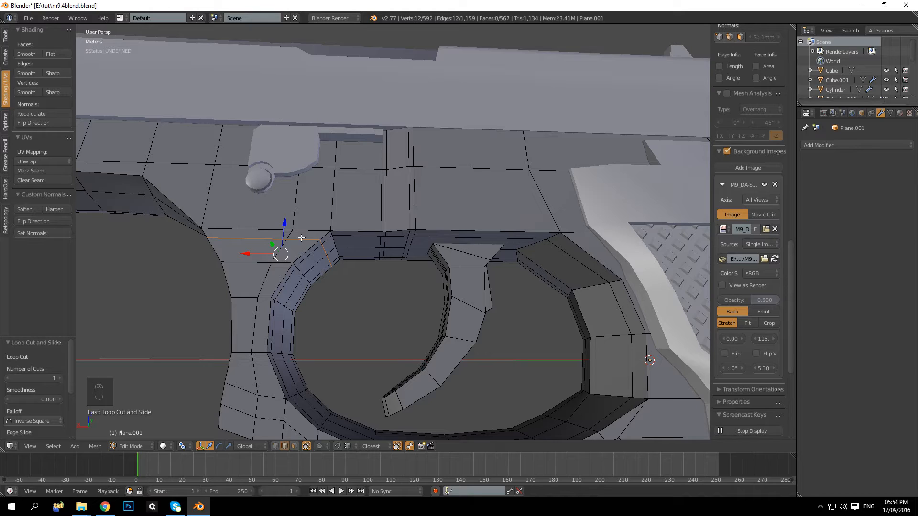
scroll(302, 241, down, 4)
scroll(426, 344, up, 3)
key(a)
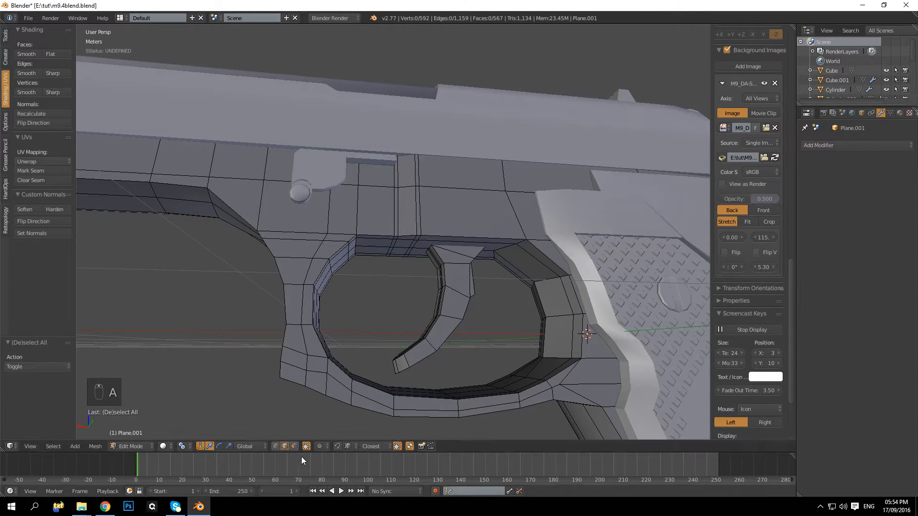
Select the faces around the trigger guard's front post and lower bow, leaving out the part that joins the grip
right_click(423, 410)
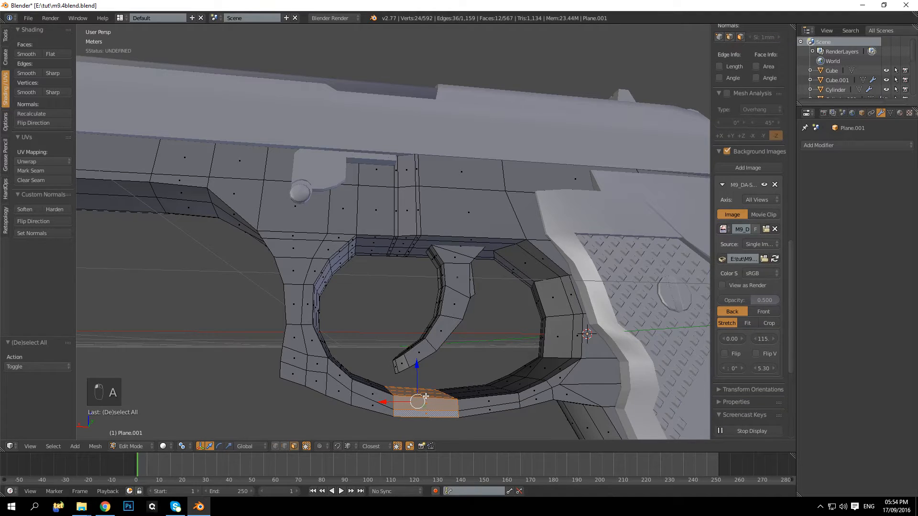
key(ctrl+KP_Add)
key(ctrl+KP_Add)
key(ctrl+KP_Add)
key(ctrl+KP_Add)
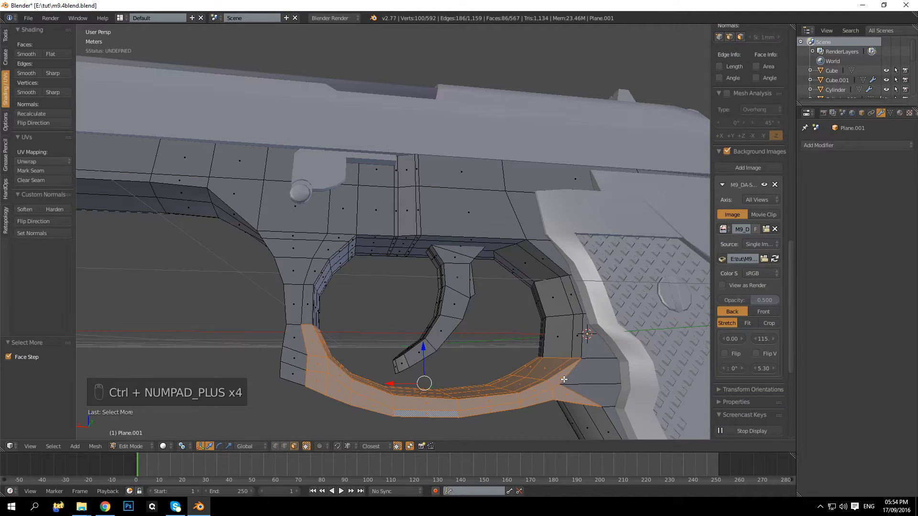
alt+shift+right_click(554, 375)
alt+shift+right_click(523, 391)
alt+shift+right_click(478, 399)
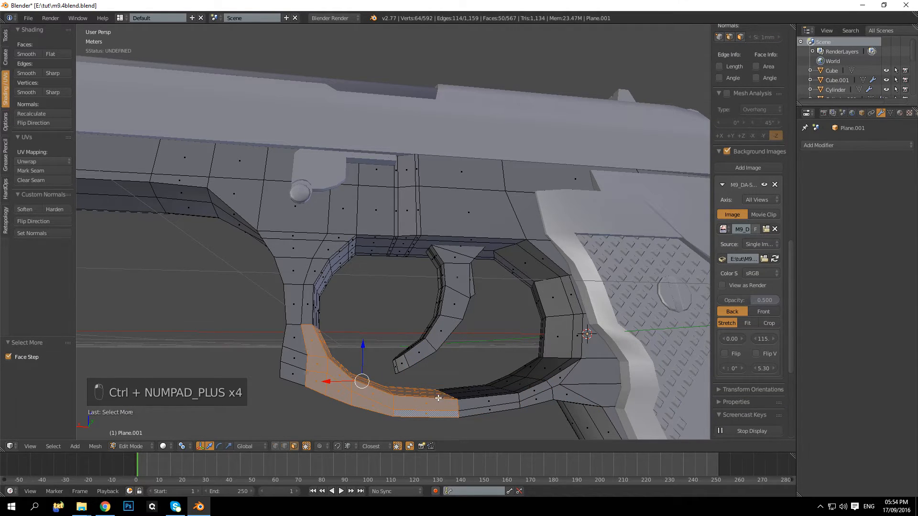
alt+shift+right_click(438, 395)
key(ctrl+KP_Add)
key(ctrl+KP_Add)
key(ctrl+KP_Add)
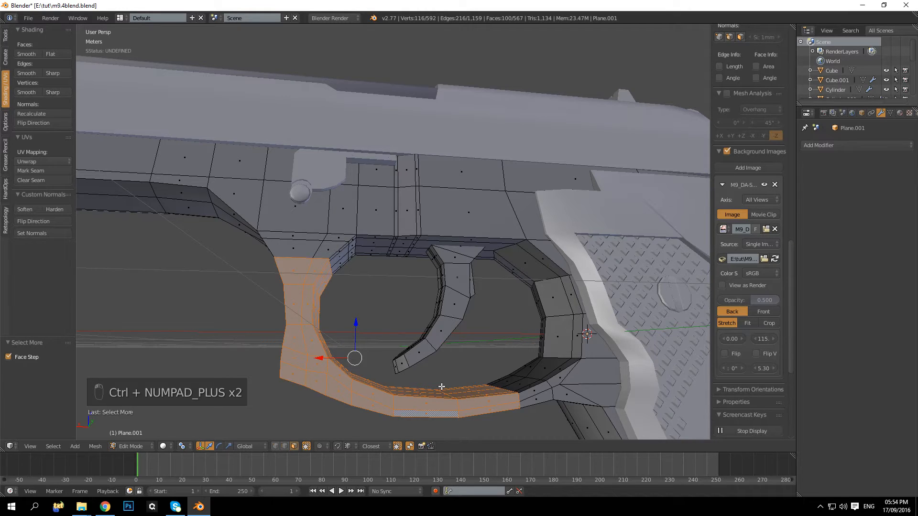
Try narrowing the selected trigger guard faces along Y and check the shape outside edit mode
middle_drag(380, 316, 478, 352)
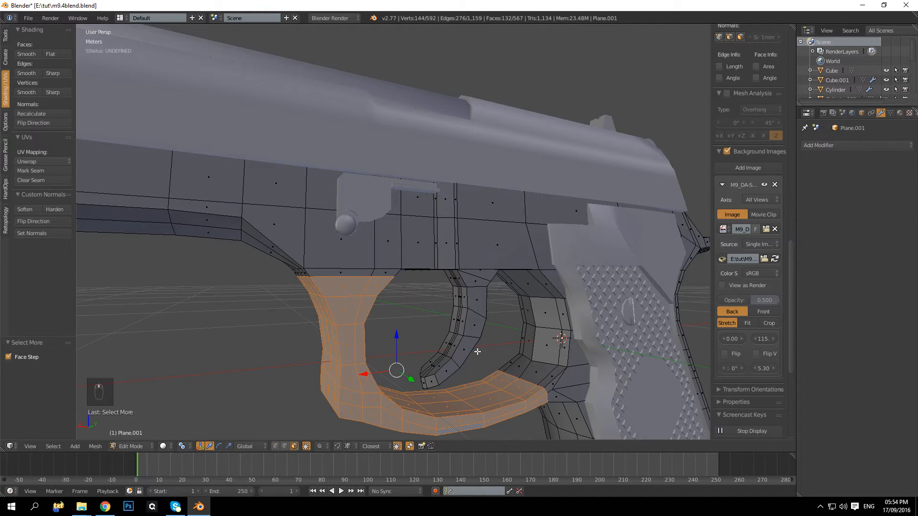
key(s)
key(y)
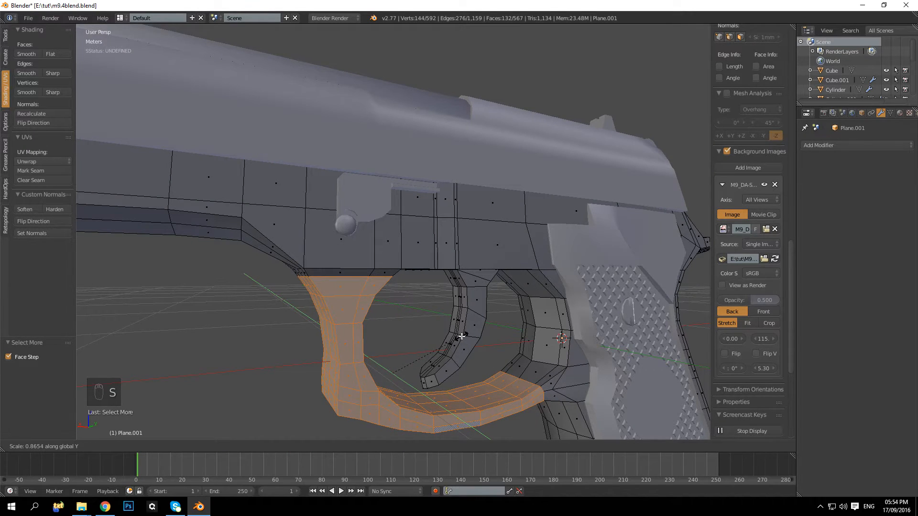
click(462, 336)
key(a)
key(Tab)
middle_drag(369, 303, 396, 317)
key(Tab)
key(Tab)
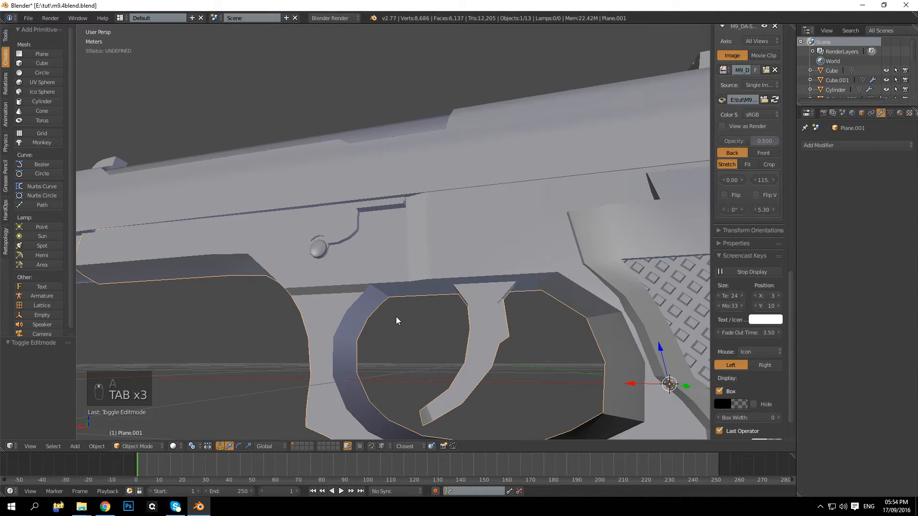
Undo the Y scaling of the trigger guard and restore its face selection
key(Tab)
key(ctrl+z)
key(ctrl+z)
key(ctrl+z)
key(ctrl+z)
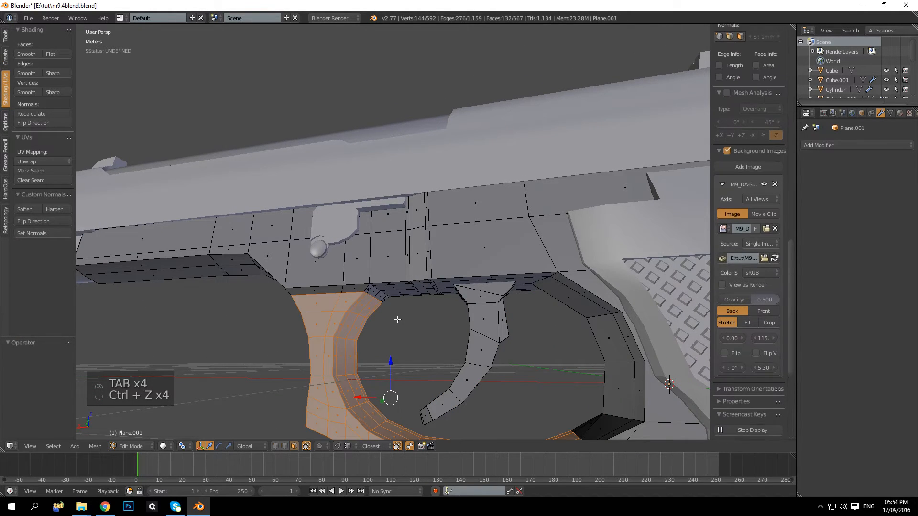
Scale the selected trigger guard faces narrower along Y and inspect the transition to the frame
key(s)
key(y)
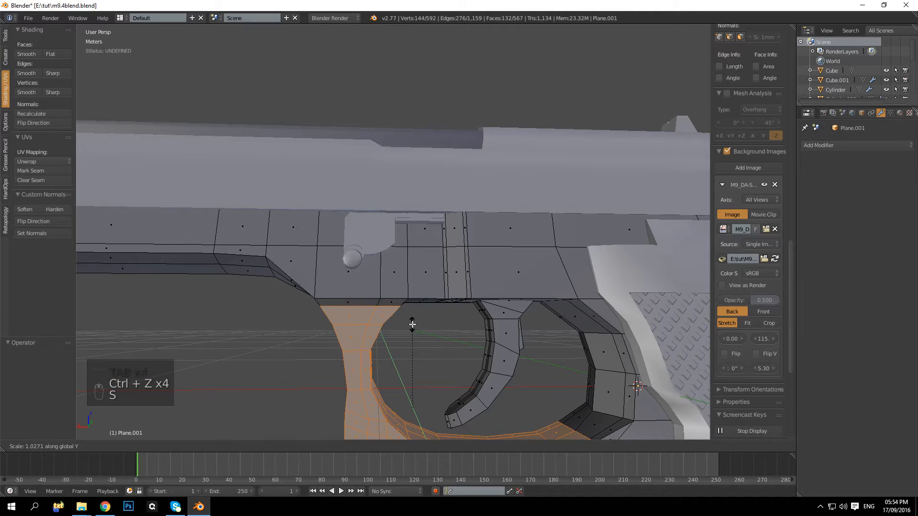
click(417, 335)
key(a)
middle_drag(418, 335, 381, 321)
key(Tab)
scroll(468, 316, up, 3)
key(Tab)
scroll(463, 320, down, 3)
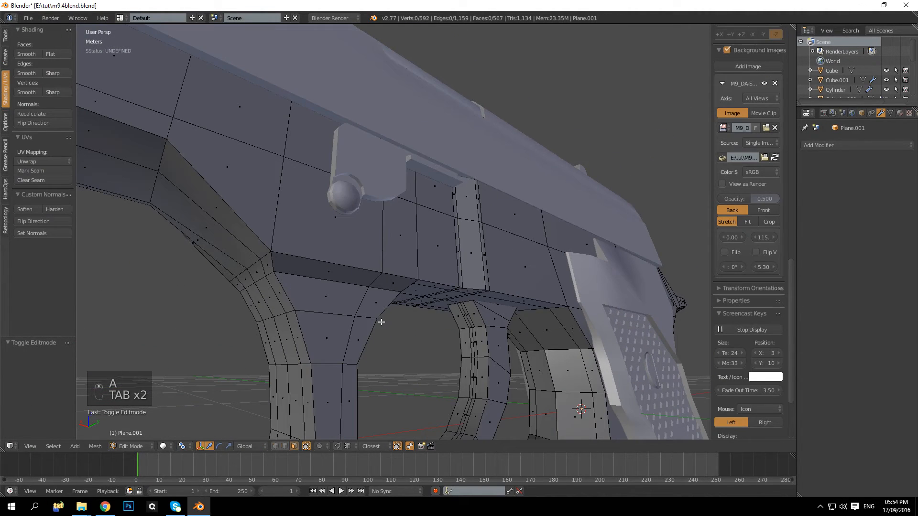
Try adding loop cuts at the top of the guard's front post and through the bevelled strip above it
key(a)
key(a)
key(a)
key(a)
key(a)
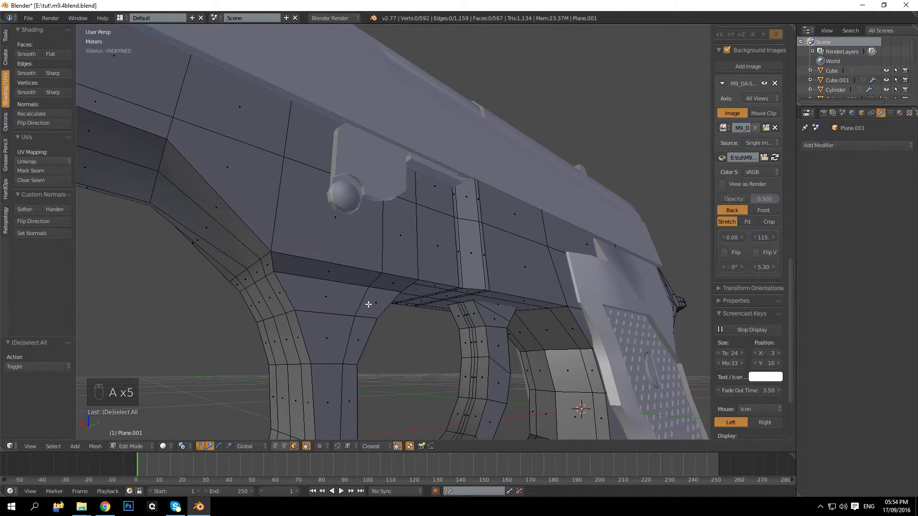
key(ctrl+r)
click(369, 301)
key(ctrl+z)
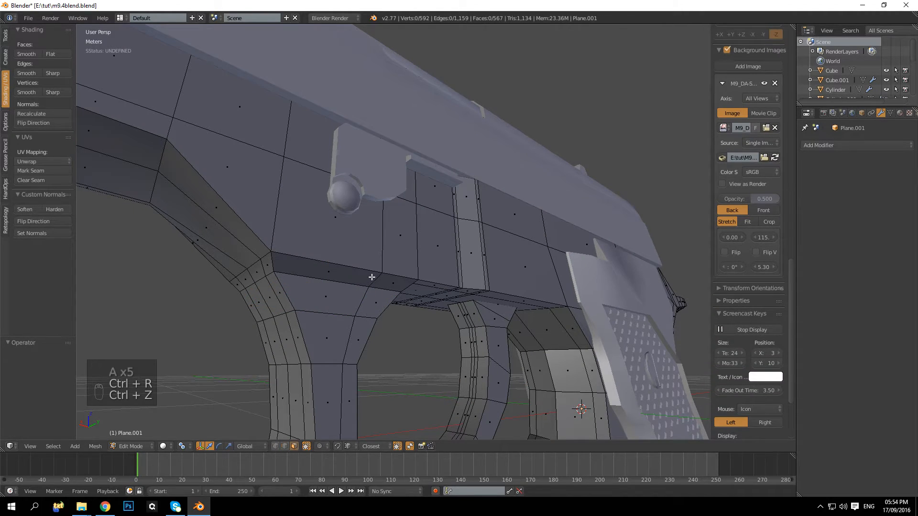
key(ctrl+r)
click(369, 268)
key(ctrl+z)
Apply smooth shading to all of the frame's faces and check the result outside edit mode
key(a)
click(34, 53)
key(Tab)
middle_drag(364, 193, 378, 242)
key(Tab)
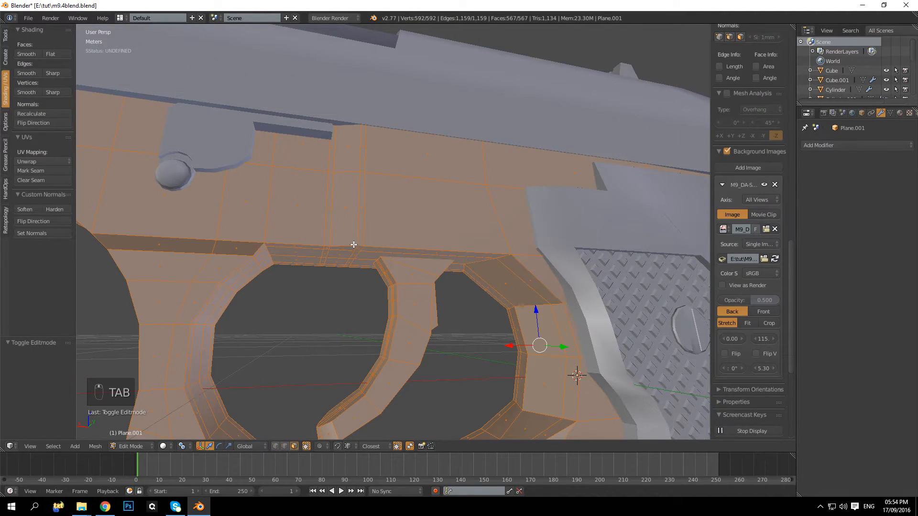
key(Tab)
key(Tab)
Select the lower frame edges above the trigger on both sides of the pistol and raise them slightly along Z
right_click(300, 240)
key(a)
key(a)
key(a)
key(a)
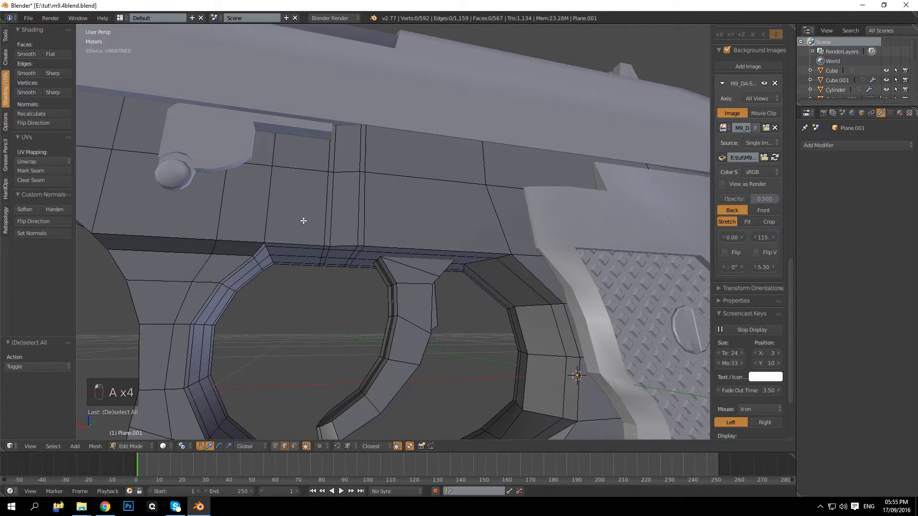
alt+right_click(299, 242)
middle_drag(378, 256, 322, 261)
alt+shift+right_click(400, 275)
drag(356, 236, 360, 221)
Examine the lower frame edges above the trigger guard from several angles, in and out of edit mode
key(Tab)
scroll(358, 246, down, 4)
middle_drag(358, 246, 311, 248)
scroll(311, 248, up, 5)
key(Tab)
key(Tab)
scroll(316, 269, down, 3)
middle_drag(263, 277, 432, 223)
key(Tab)
scroll(359, 262, up, 4)
key(Tab)
scroll(378, 242, down, 3)
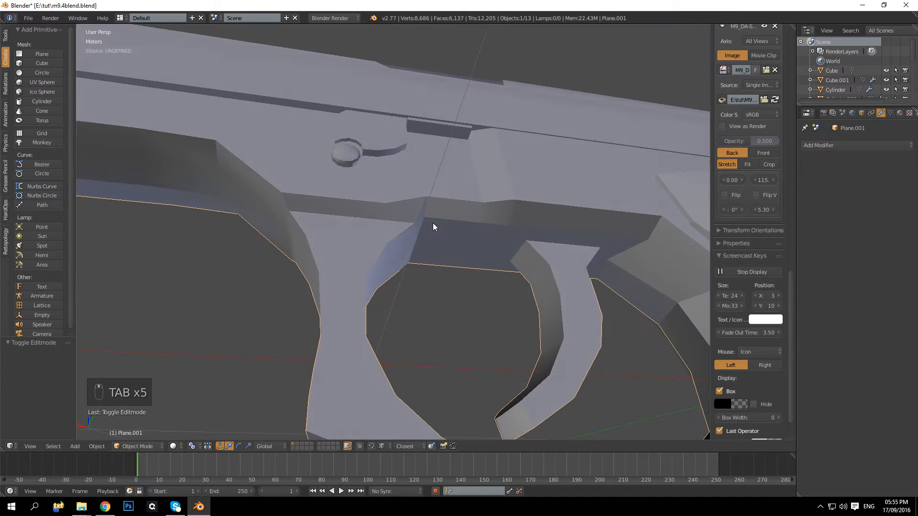
key(Tab)
scroll(433, 235, up, 3)
mouse_move(493, 202)
middle_down()
mouse_move(444, 228)
mouse_move(501, 225)
mouse_move(396, 231)
mouse_move(378, 201)
mouse_move(386, 201)
middle_up()
key(Tab)
key(Tab)
Try to raise the lower frame edges above the guard's front post about 3.4 mm along Z
key(a)
alt+right_click(398, 225)
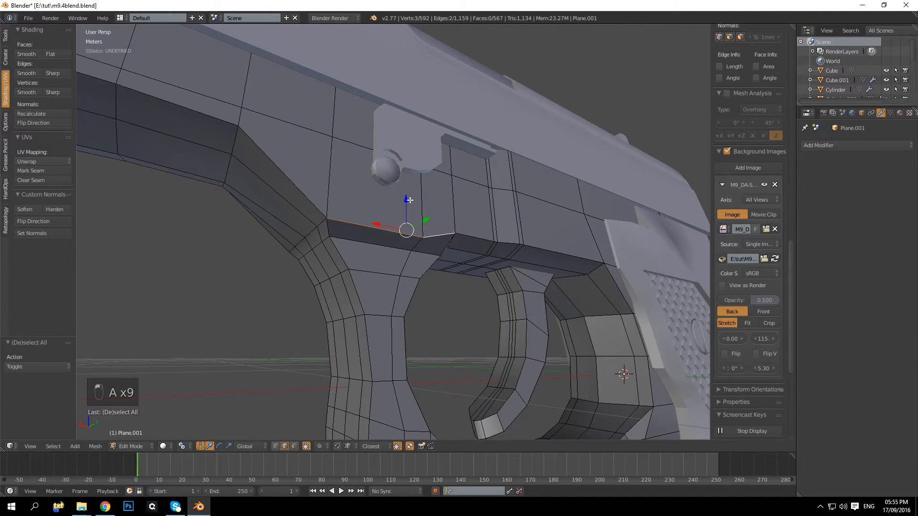
key(g)
key(z)
click(409, 199)
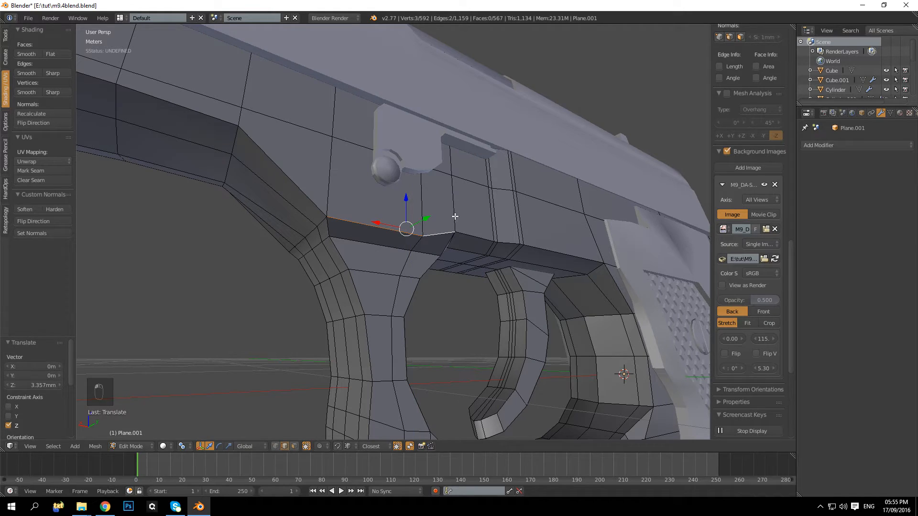
key(ctrl+z)
Examine the whole pistol's side, first shaded outside edit mode and again with the frame mesh deselected
key(Tab)
scroll(466, 242, down, 2)
mouse_move(477, 225)
middle_down()
mouse_move(444, 263)
mouse_move(467, 239)
mouse_move(466, 217)
mouse_move(495, 225)
middle_up()
key(Tab)
key(a)
key(a)
key(a)
key(a)
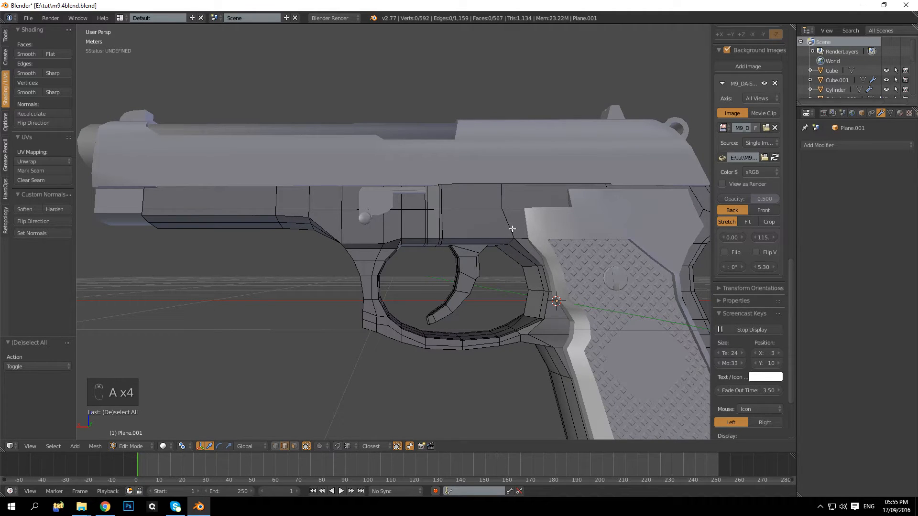
Compare the pistol with the reference image in the orthographic back view, ending outside edit mode
key(KP_1)
key(KP_5)
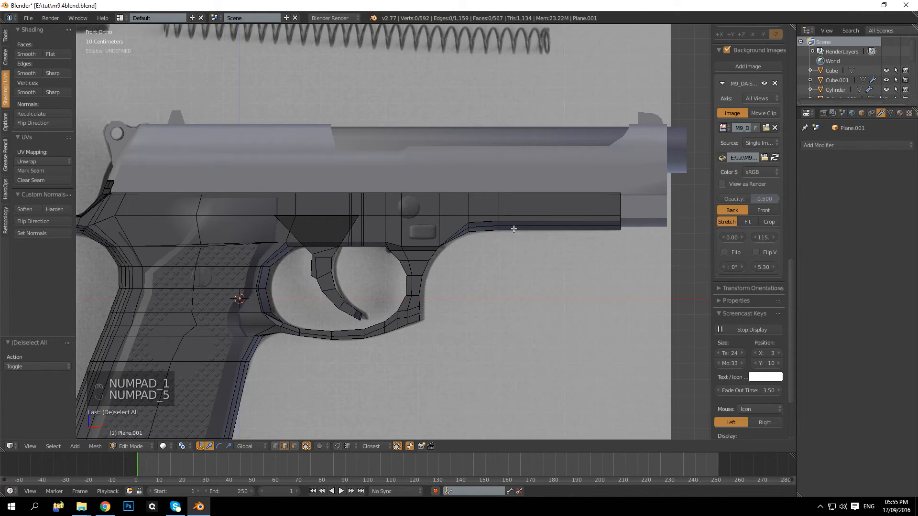
key(ctrl+KP_1)
key(z)
key(z)
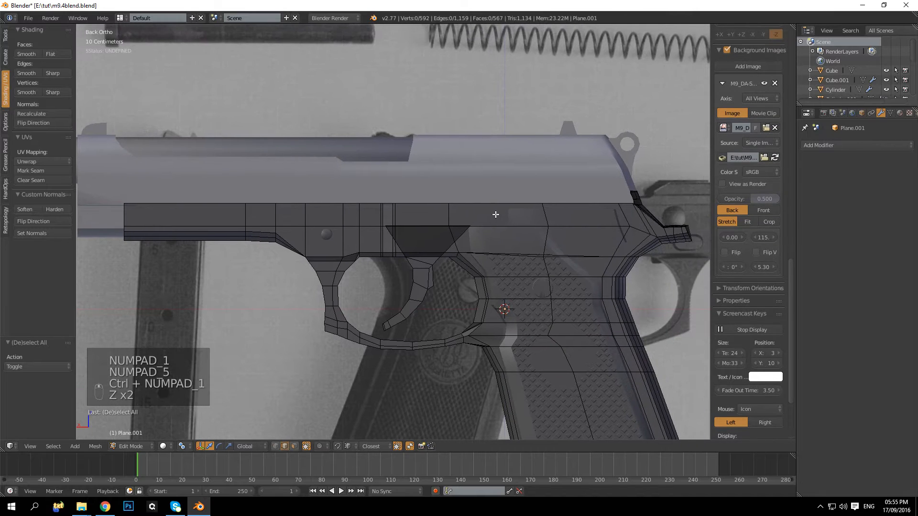
key(a)
key(a)
scroll(502, 207, down, 2)
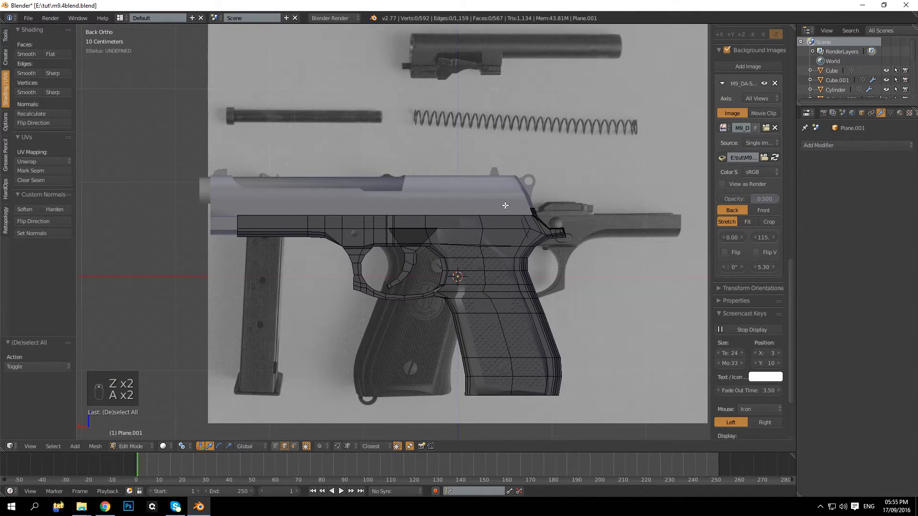
key(Tab)
scroll(505, 205, up, 2)
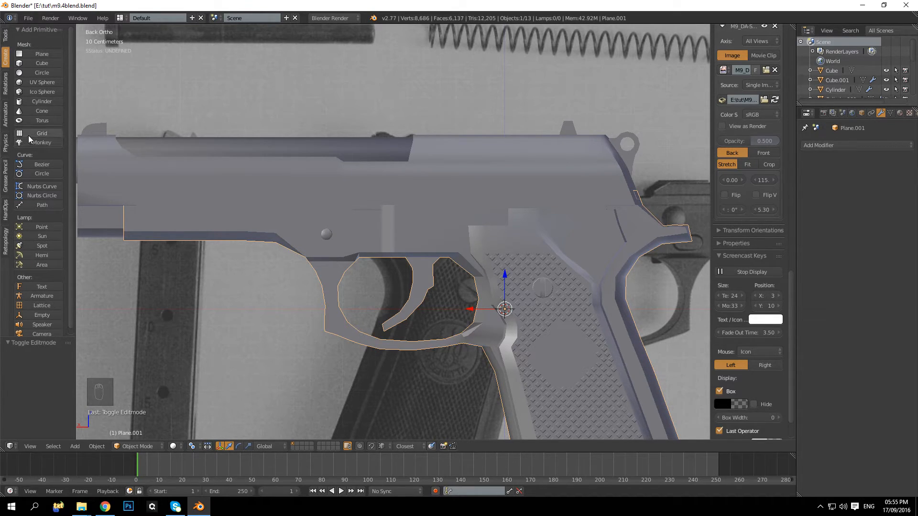
Add a 12-sided cylinder and rotate its mesh 90° about X so its round cap faces the side view
click(32, 101)
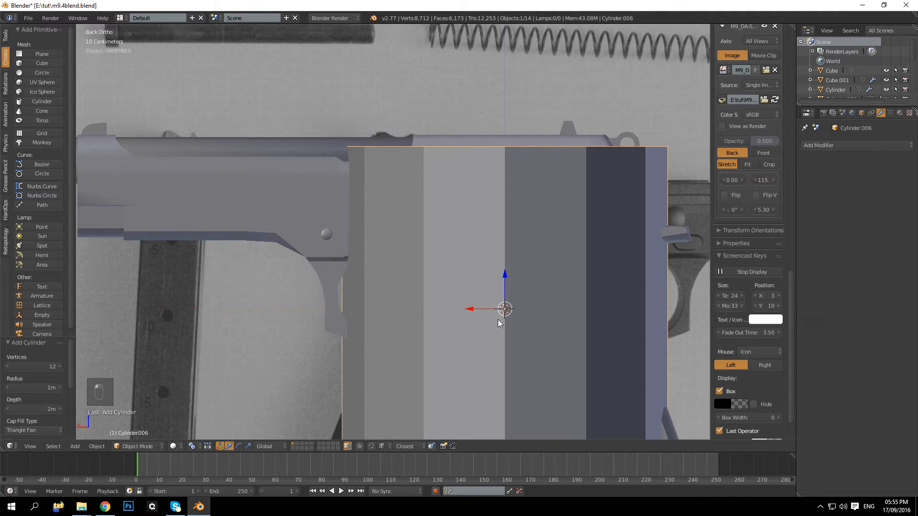
key(Tab)
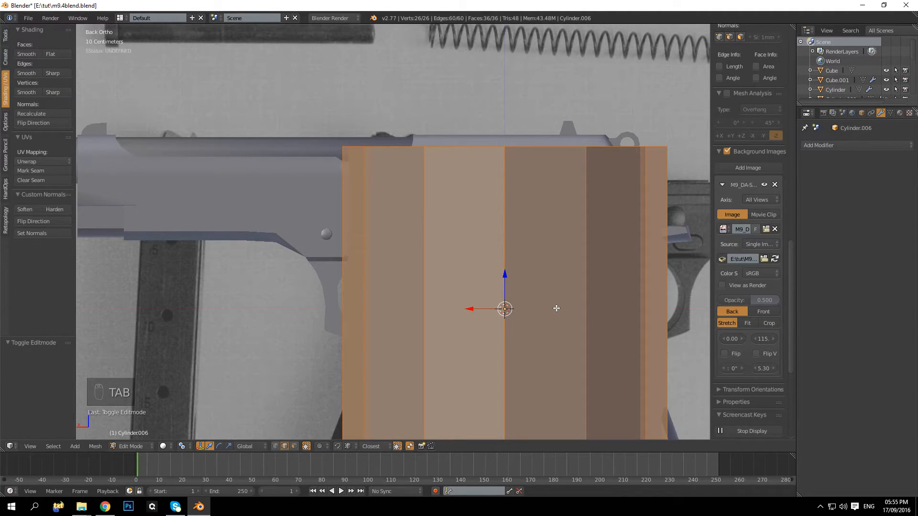
key(r)
key(x)
key(9)
key(0)
key(Return)
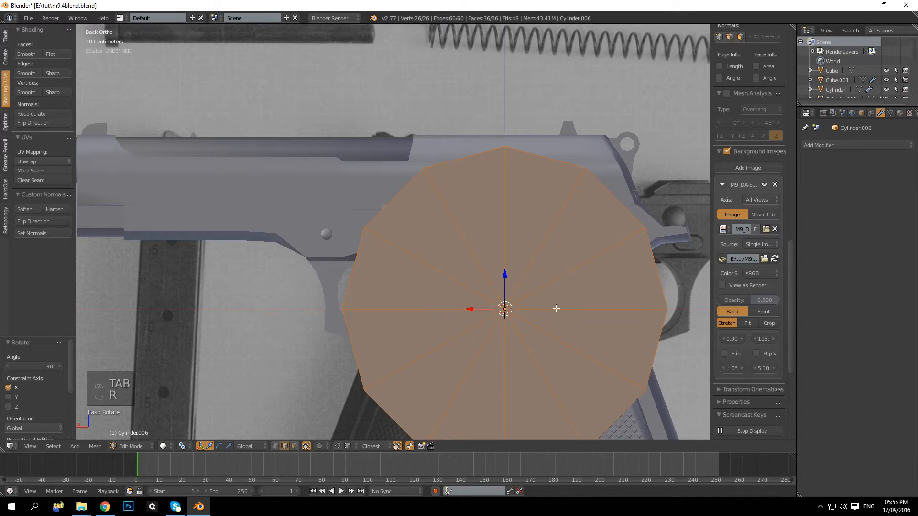
Scale the cylinder down to a small disc and move it up along Z to just above the checkered grip area
key(s)
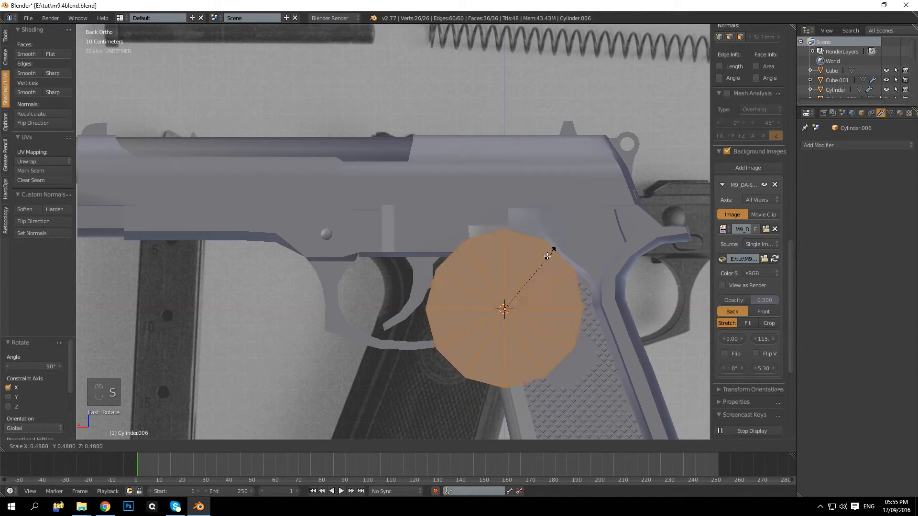
click(506, 297)
drag(506, 270, 562, 182)
key(s)
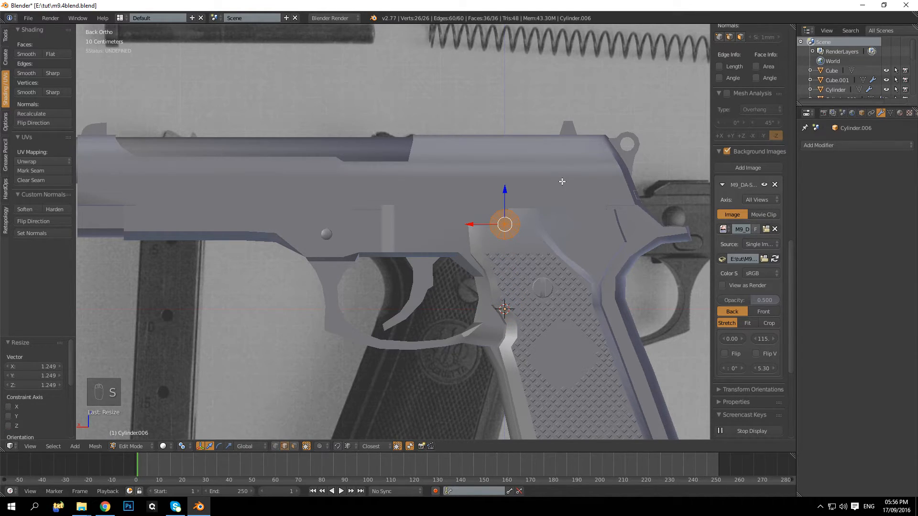
Move the disc along X toward the muzzle, by about 37.3 cm and a further 27.2 cm, to above the trigger
key(z)
scroll(526, 179, up, 4)
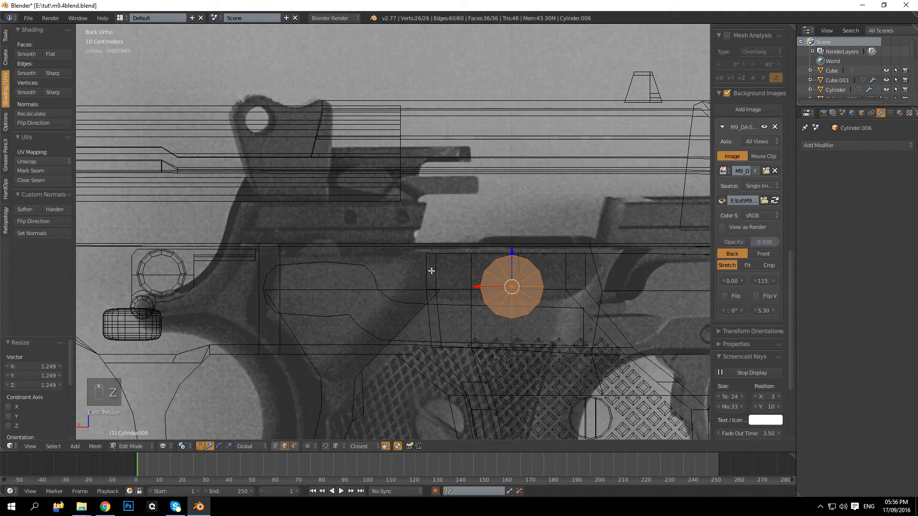
drag(478, 291, 359, 285)
key(z)
key(z)
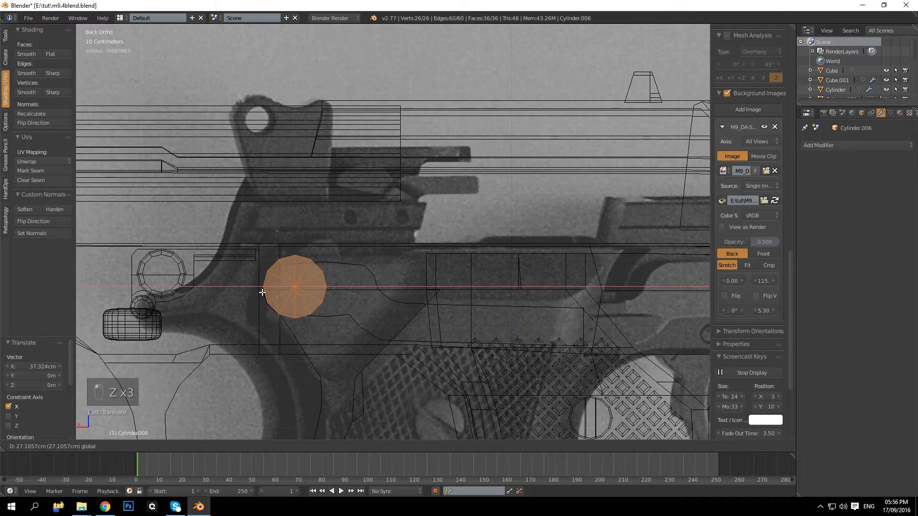
click(263, 292)
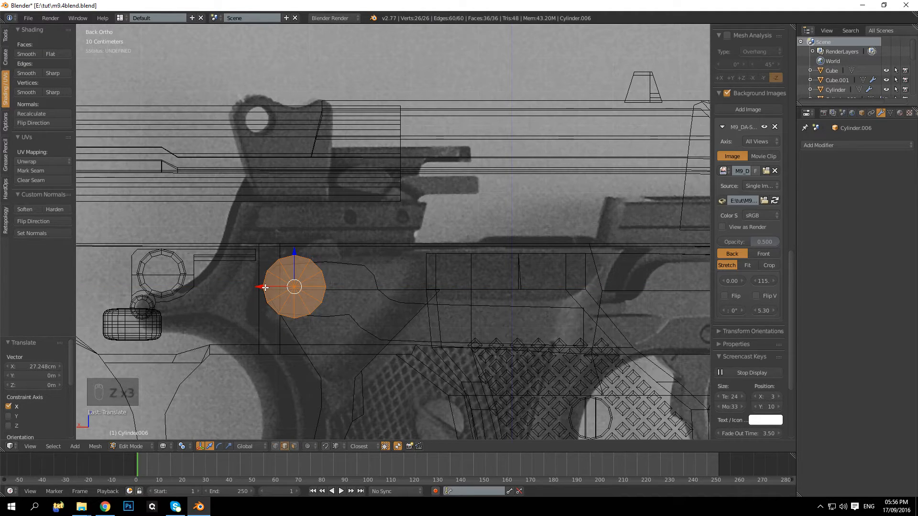
key(z)
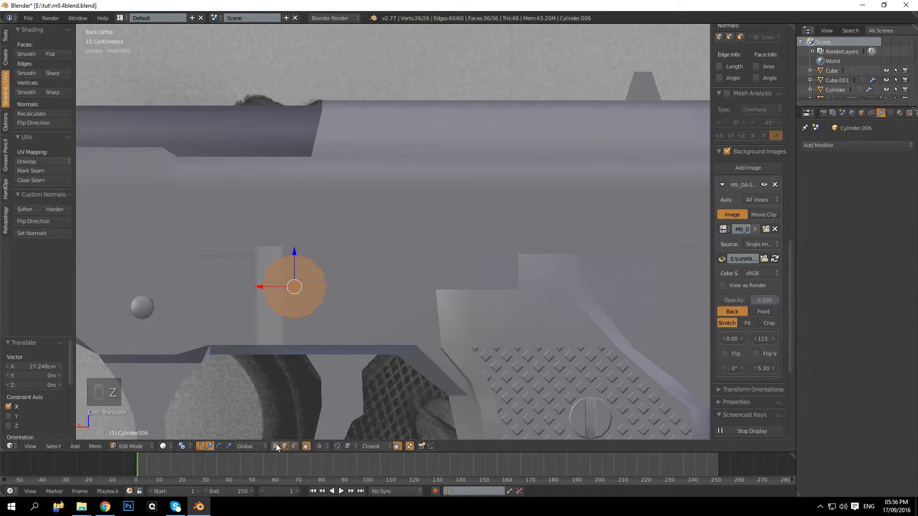
Stretch the disc into a long capsule by moving both layers of its grip-side vertices along X until they overlap the grip's front edge
key(a)
key(b)
drag(305, 247, 325, 328)
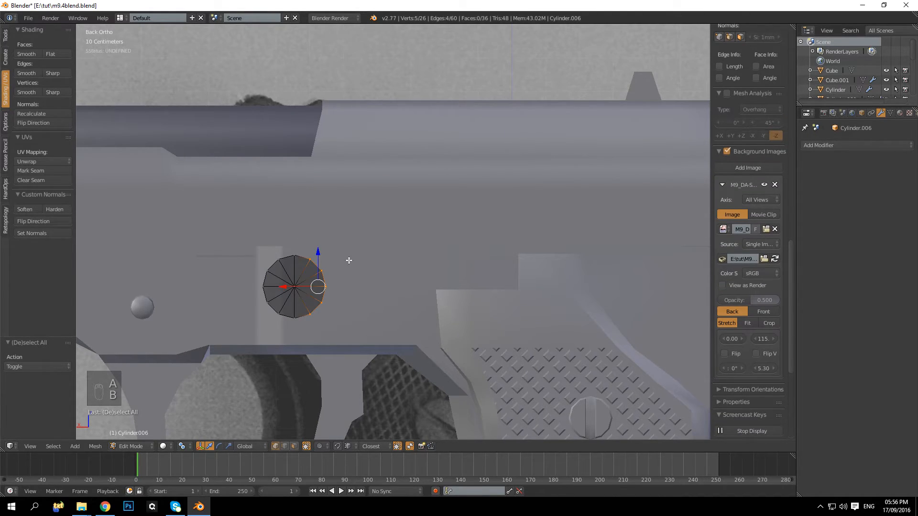
key(z)
key(b)
drag(302, 234, 367, 375)
key(g)
key(x)
click(549, 276)
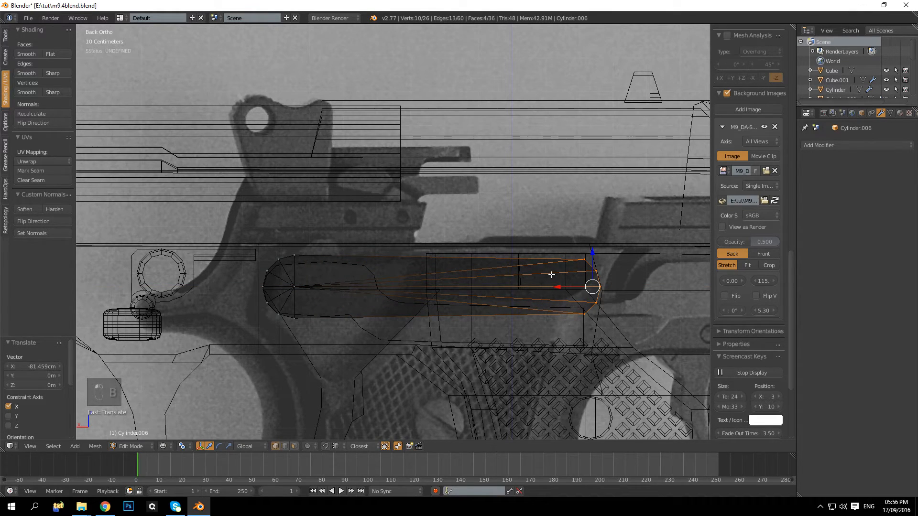
key(ctrl+z)
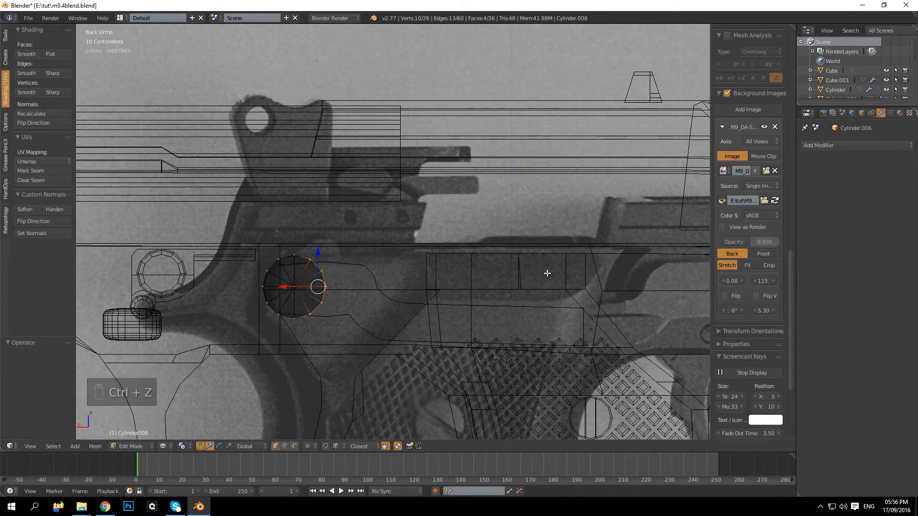
key(z)
key(ctrl+shift+z)
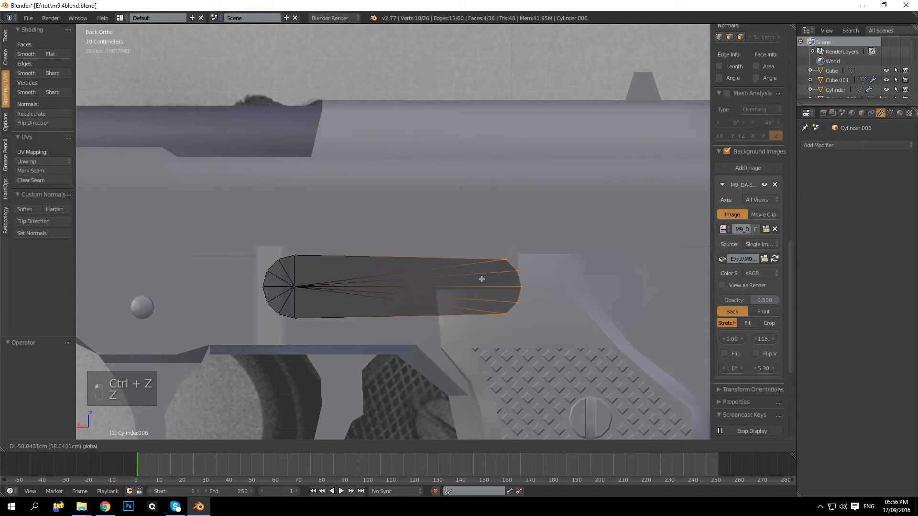
key(a)
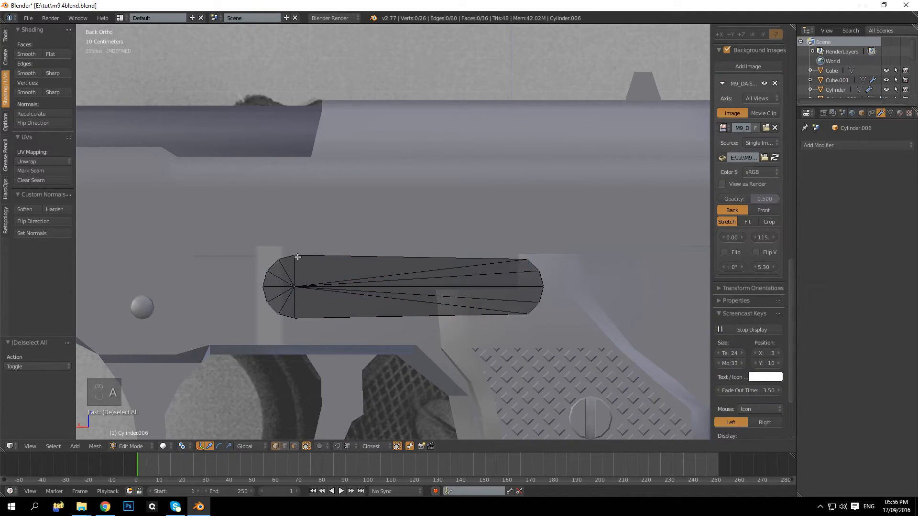
Move the vertex column at the capsule's muzzle end, front and back layers together, about -29 cm along X to the capsule's middle
key(b)
drag(289, 245, 332, 364)
drag(262, 287, 374, 286)
key(ctrl+z)
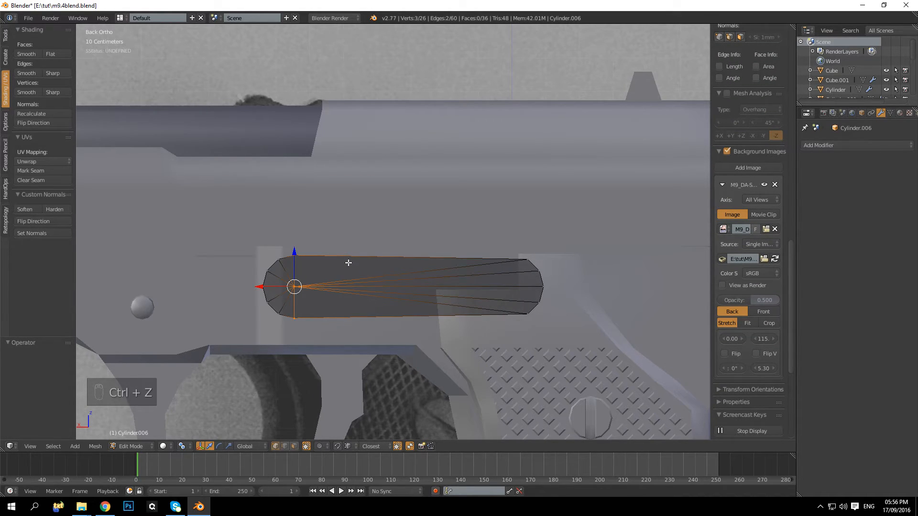
key(z)
key(b)
drag(317, 238, 361, 286)
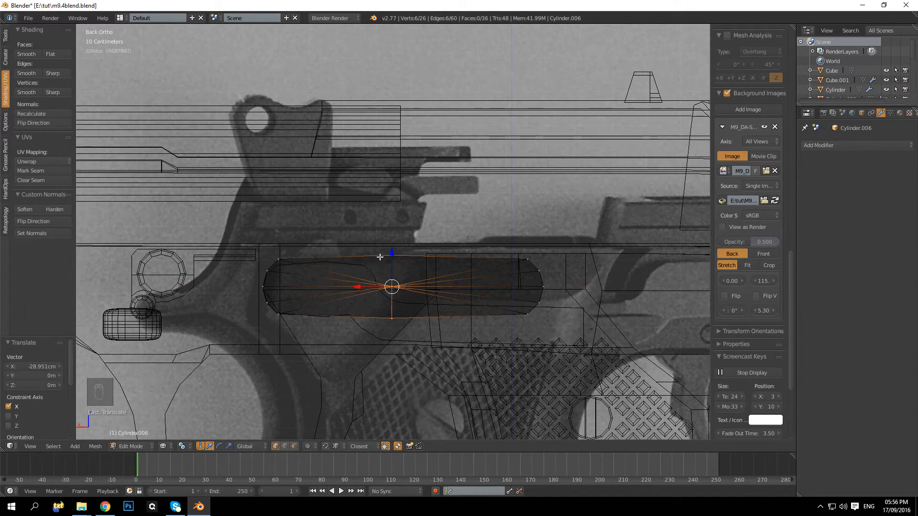
Bevel the capsule's middle edges into a wide straight section reaching almost to both rounded ends
click(288, 446)
key(ctrl+b)
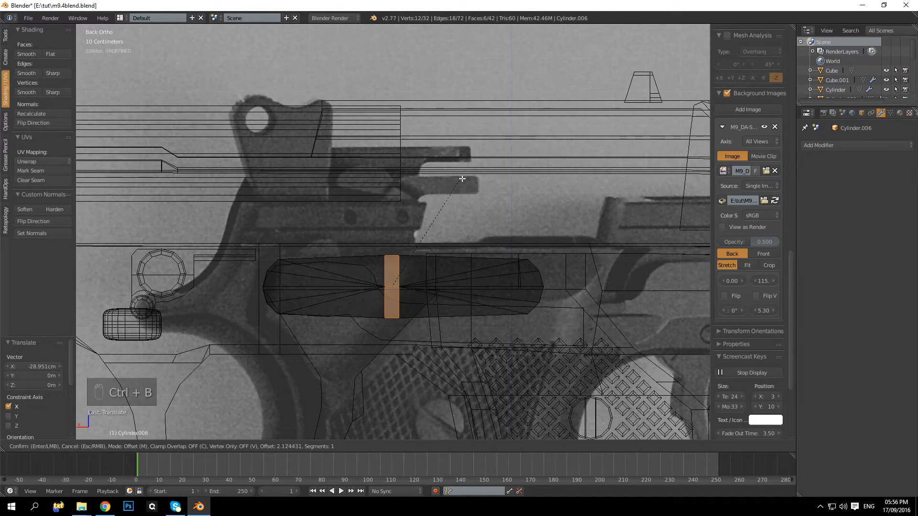
click(585, 176)
key(a)
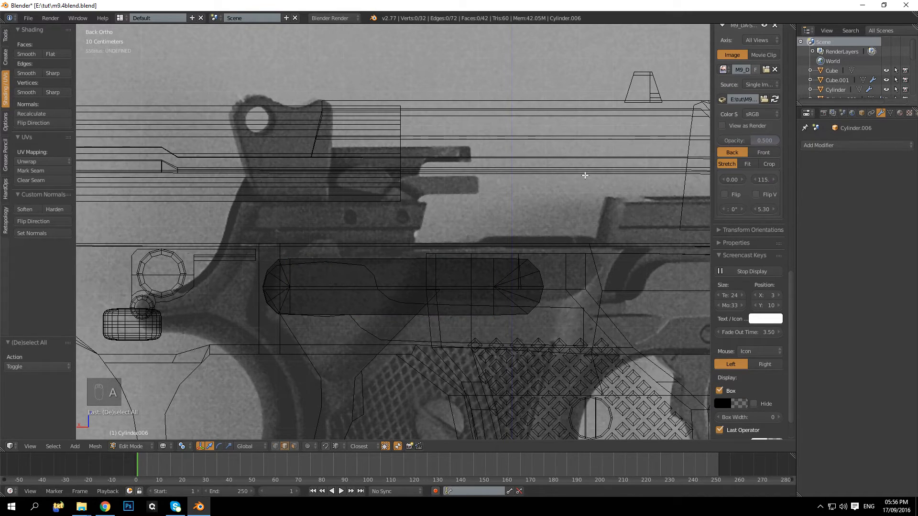
Move the entire capsule mesh about 22.9 cm along Y so it protrudes from the frame's side
key(z)
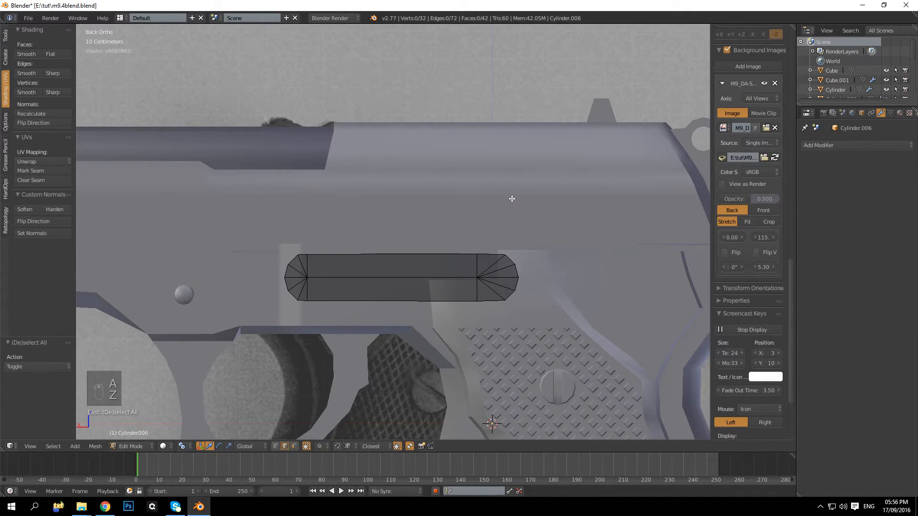
key(KP_5)
middle_drag(510, 199, 571, 230)
key(Tab)
key(z)
key(Tab)
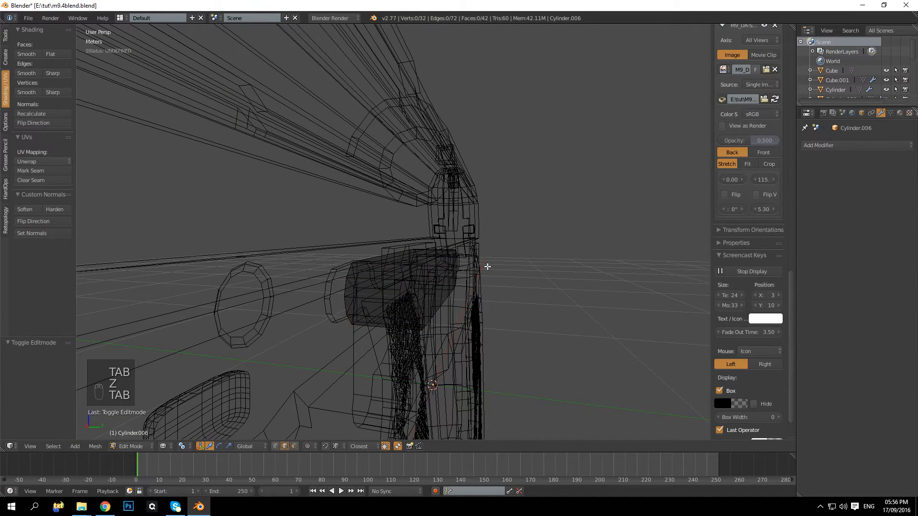
key(a)
key(a)
drag(437, 283, 522, 285)
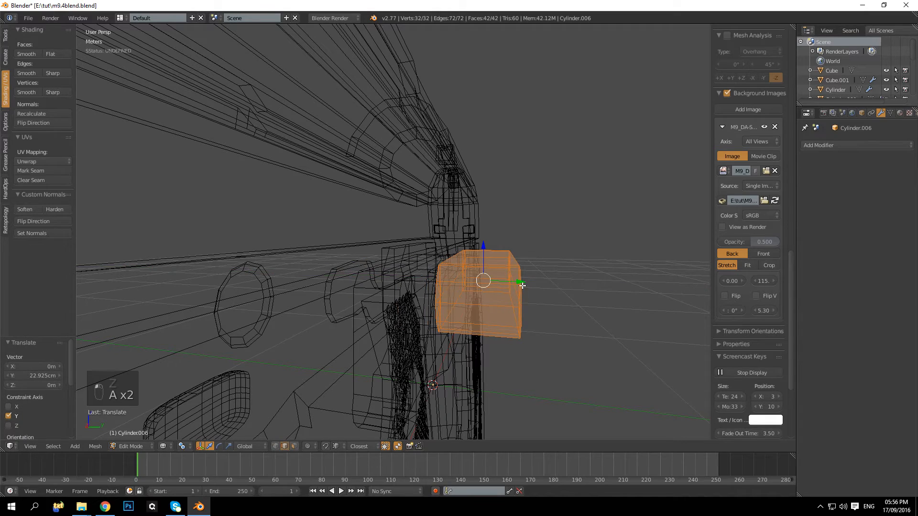
Flatten the capsule along Y to about 0.23 of its thickness and move it about -8.4 cm along Y into the frame's side
key(z)
key(s)
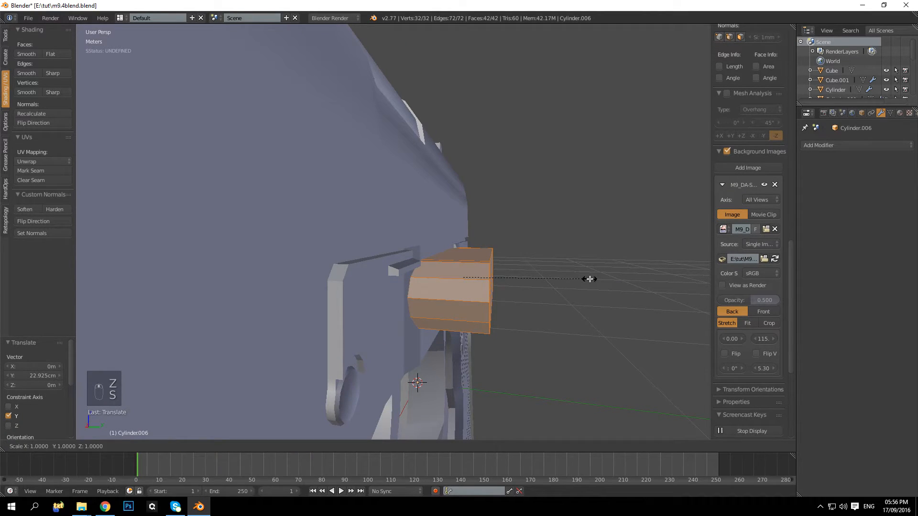
key(y)
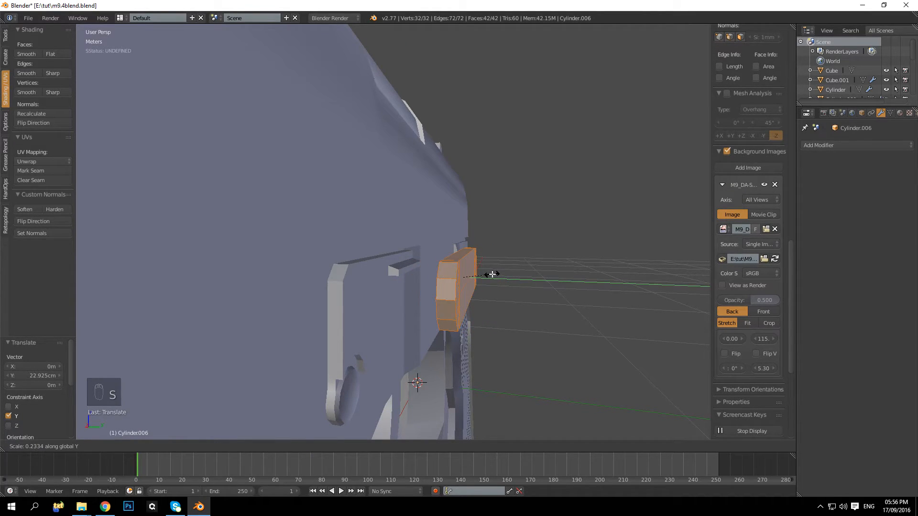
click(492, 275)
drag(490, 276, 466, 273)
Shift the capsule about -9.2 cm along X toward the grip in the orthographic back view
middle_drag(467, 273, 445, 245)
key(KP_1)
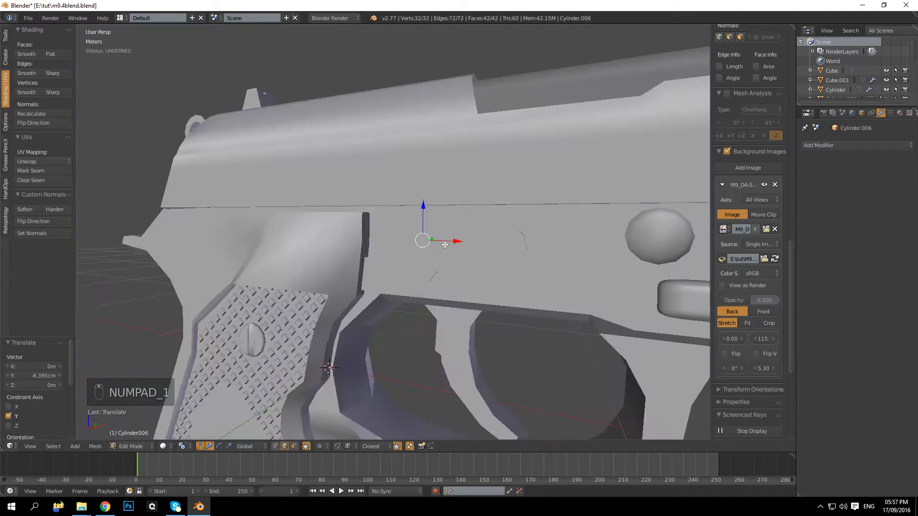
key(KP_5)
key(KP_3)
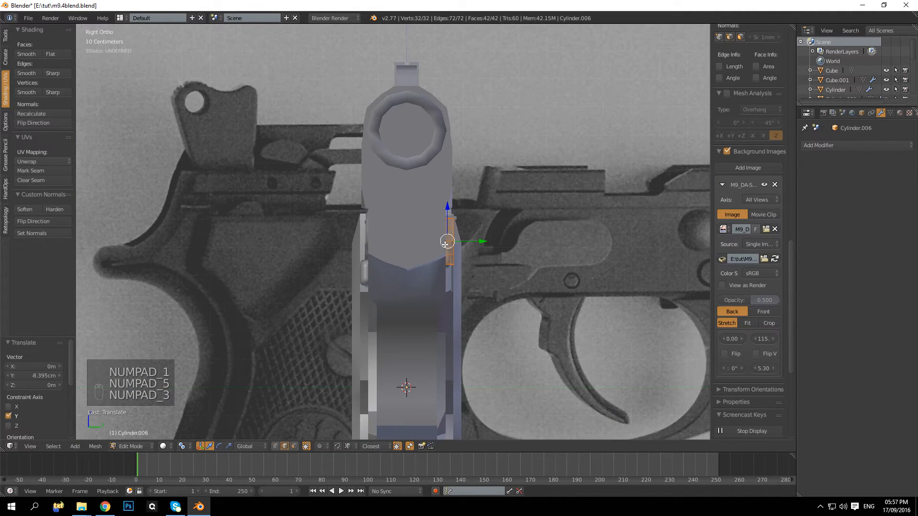
key(ctrl+KP_1)
drag(355, 249, 373, 242)
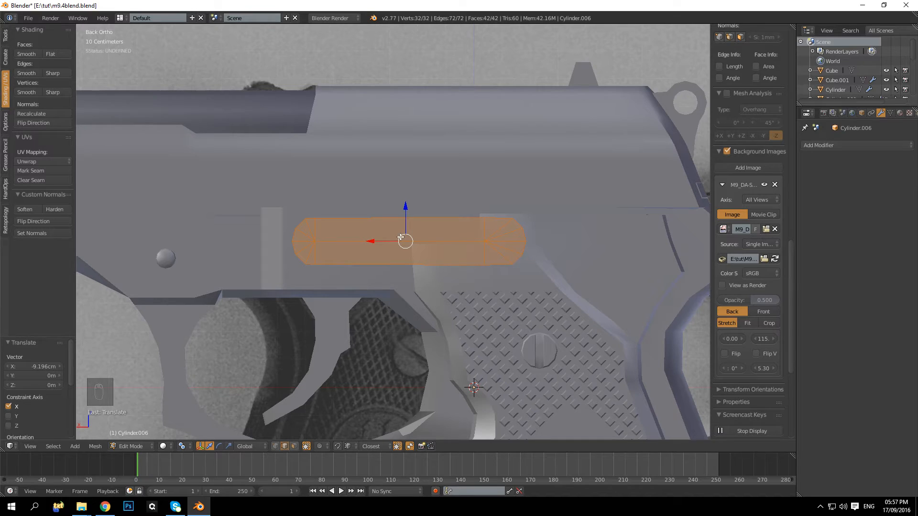
key(a)
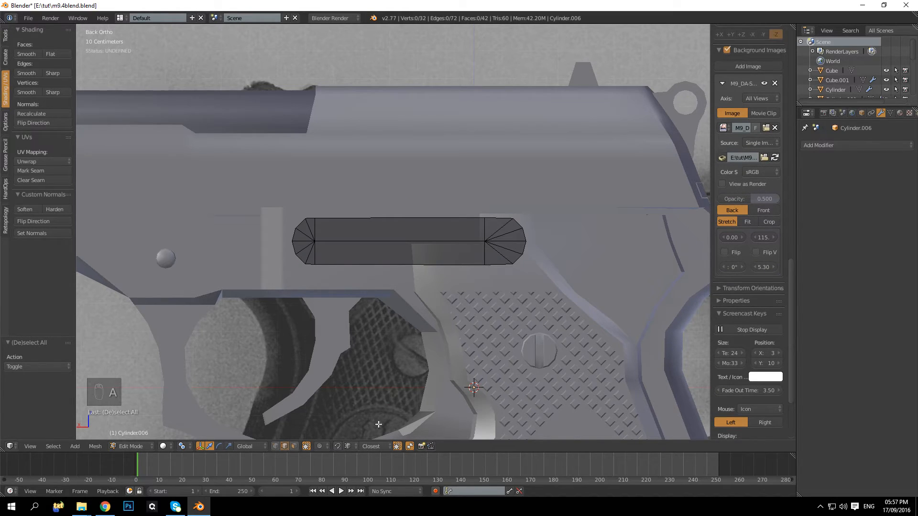
Delete all faces of the capsule's rounded end over the grip, including those on the hidden side, leaving that end open
click(294, 446)
key(b)
drag(488, 205, 531, 316)
key(Delete)
click(540, 286)
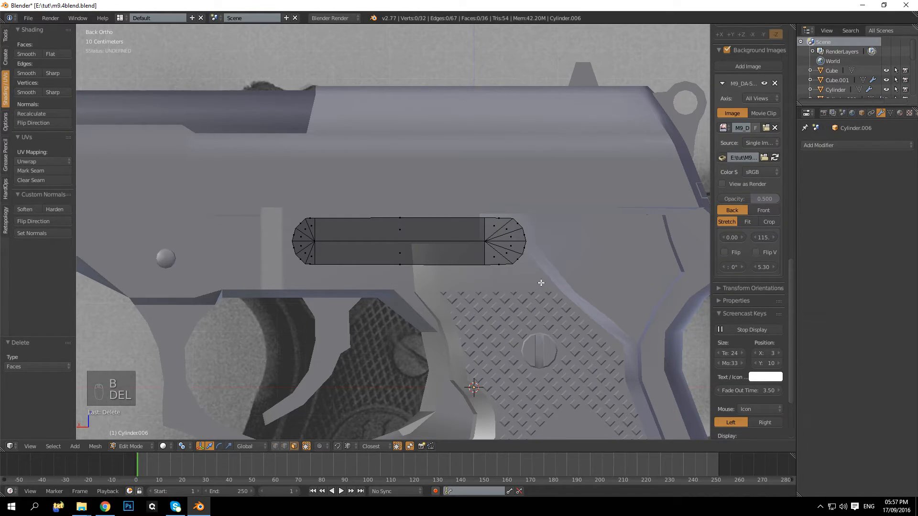
key(ctrl+z)
key(z)
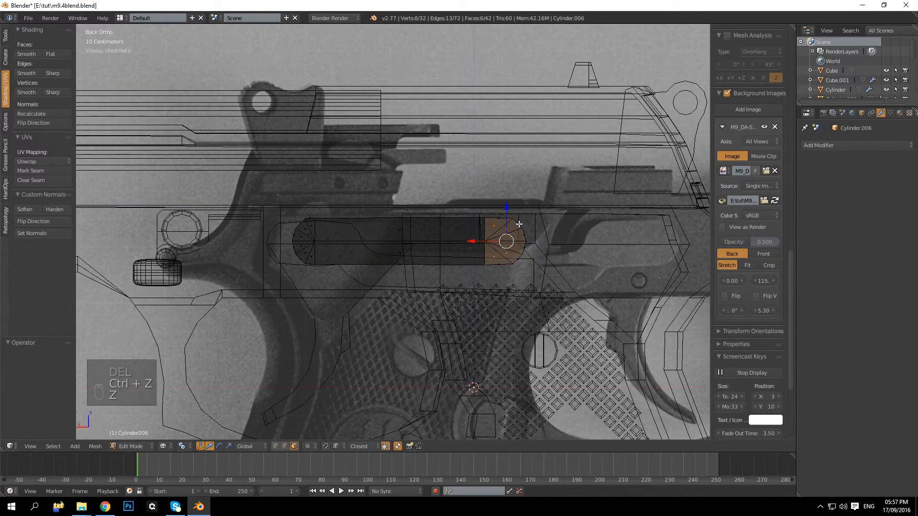
key(b)
drag(489, 210, 558, 314)
key(Delete)
click(557, 317)
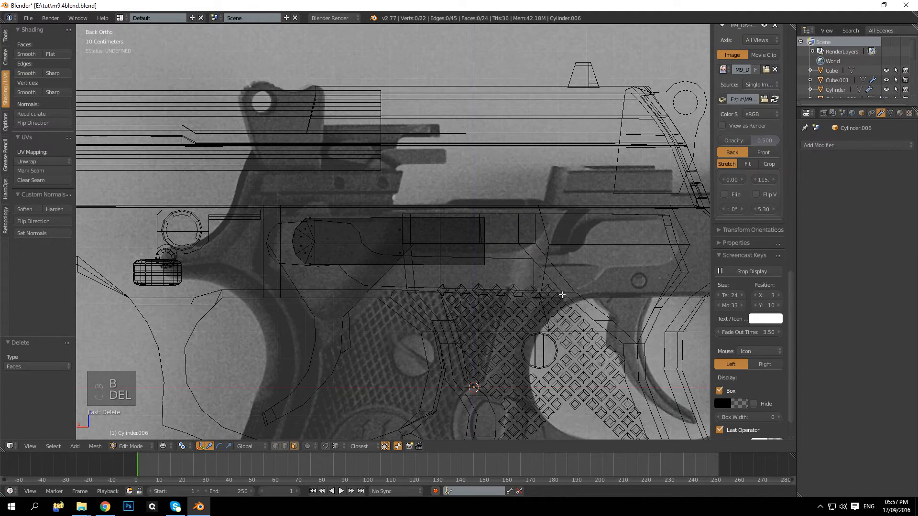
Shift the whole open-ended part about 9.7 mm along X and check its fit against the grip outside edit mode
key(KP_5)
key(z)
middle_drag(541, 283, 502, 285)
key(a)
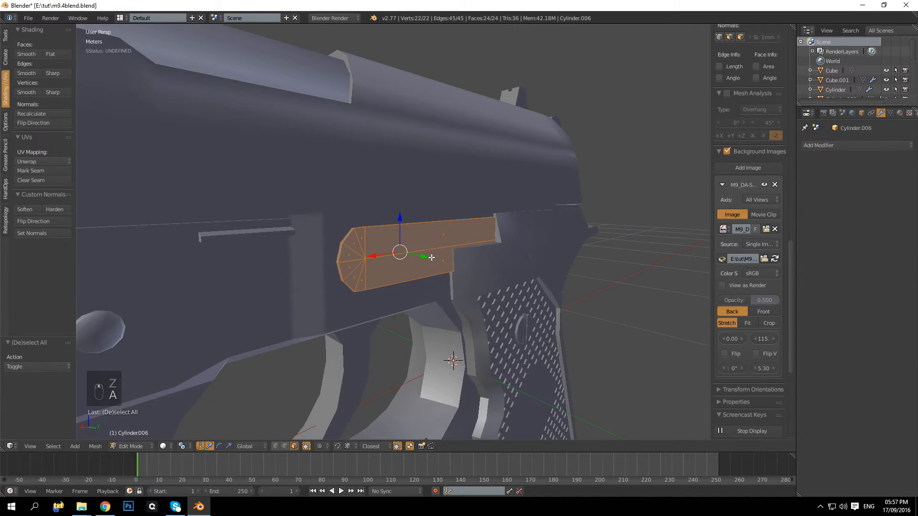
drag(371, 255, 378, 255)
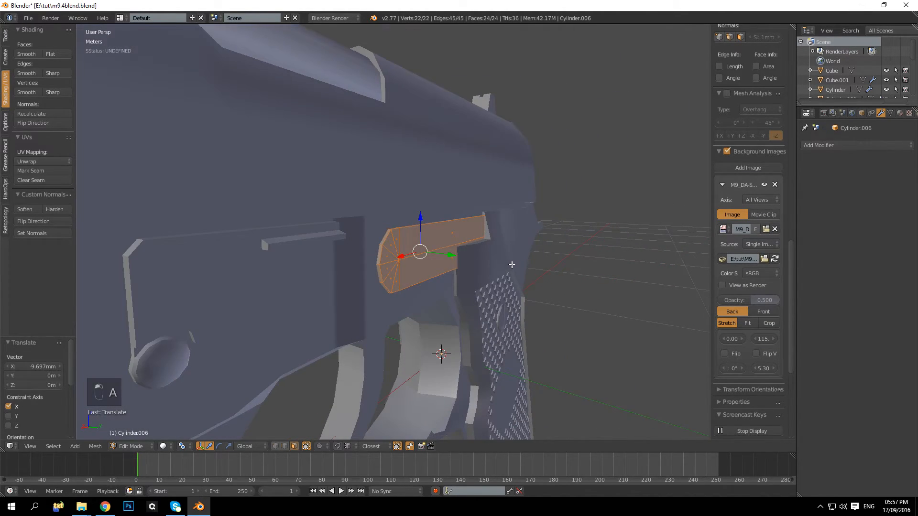
scroll(515, 267, up, 3)
key(Tab)
right_click(515, 267)
middle_drag(515, 267, 328, 257)
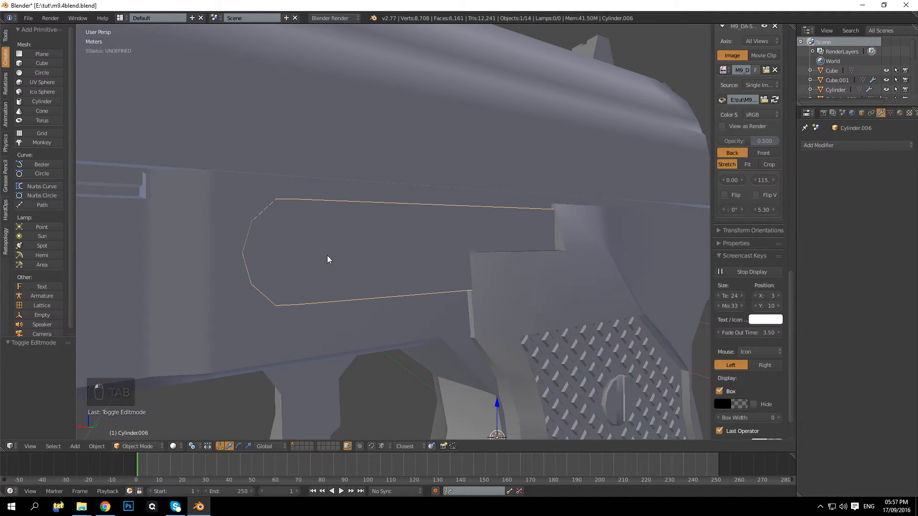
right_click(328, 257)
key(Tab)
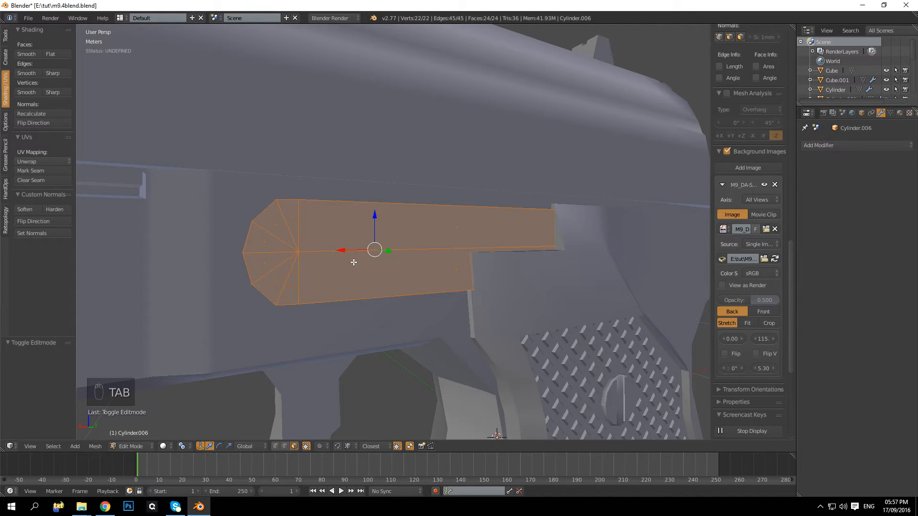
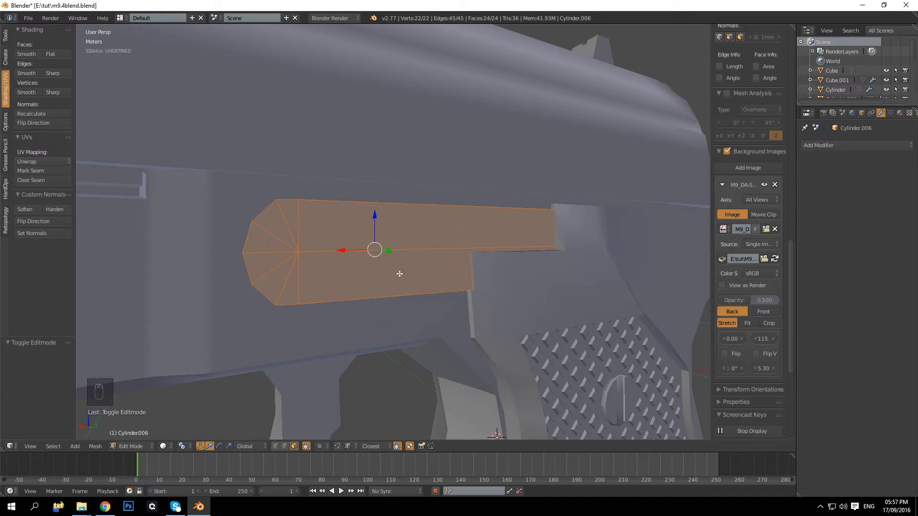
Add a loop cut across the part's straight section, slid slightly toward the muzzle from its middle
middle_drag(386, 263, 378, 263)
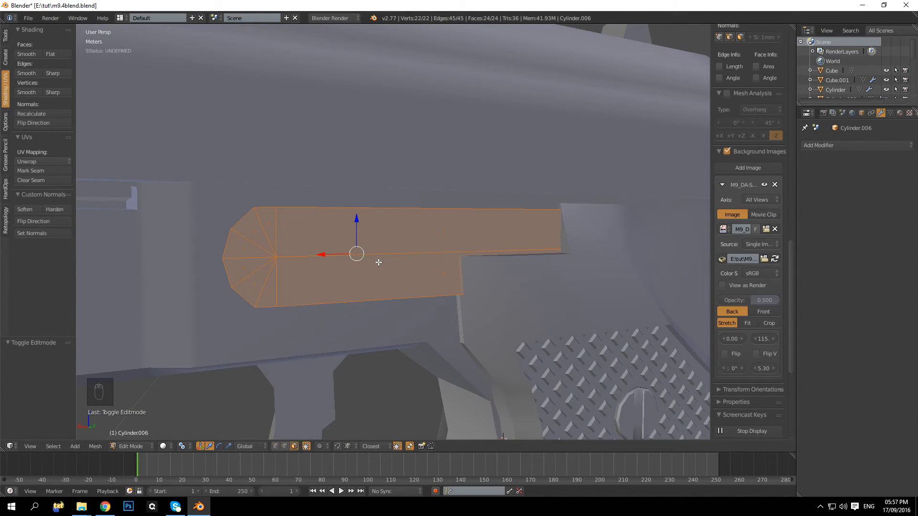
key(a)
key(ctrl+r)
click(440, 206)
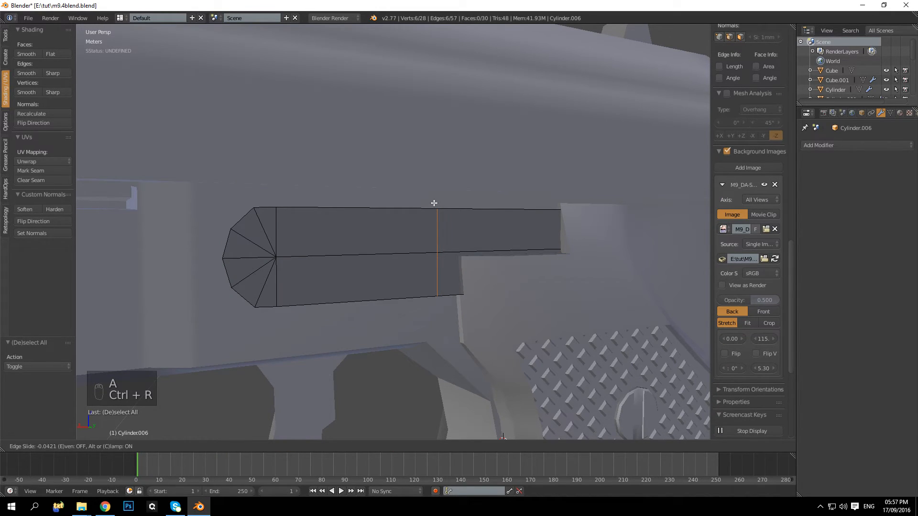
click(416, 207)
key(a)
Extrude the top face of the part's grip-side half about 3 cm upward along Z
middle_drag(416, 206, 338, 385)
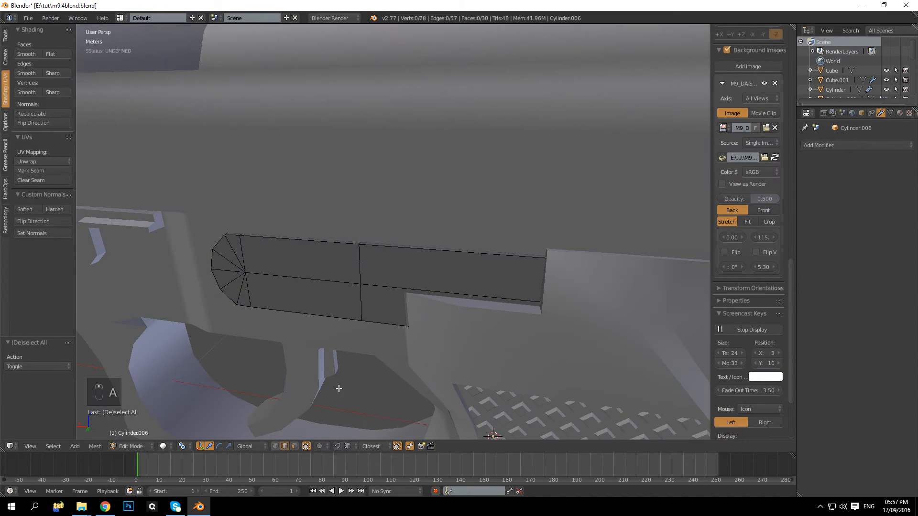
click(294, 446)
middle_drag(388, 311, 483, 215)
right_click(486, 215)
key(e)
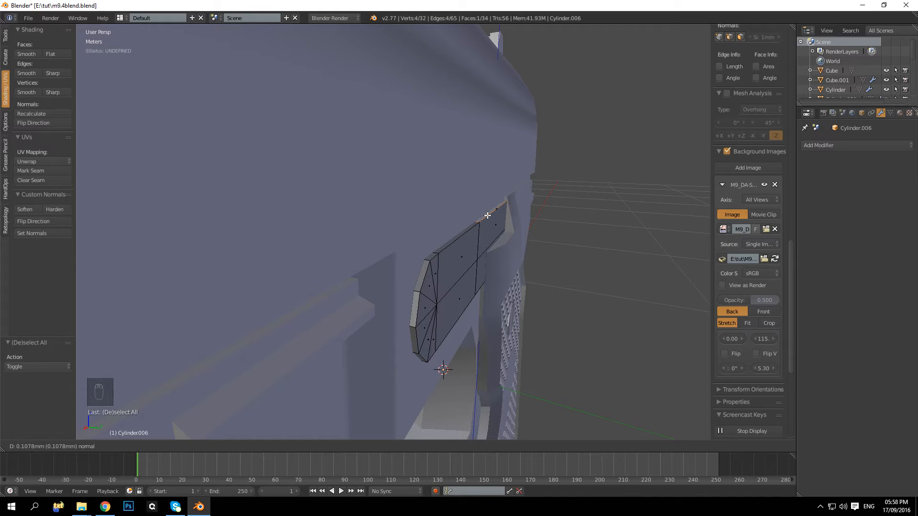
key(z)
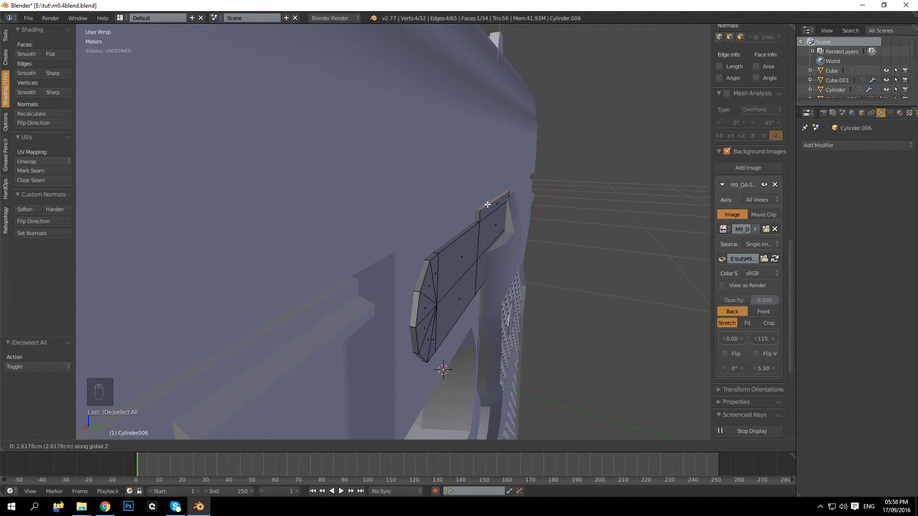
click(487, 202)
Select the whole part and raise it about 1.8 cm along Z
middle_drag(488, 202, 352, 198)
key(a)
key(a)
drag(307, 208, 306, 199)
middle_drag(306, 200, 305, 192)
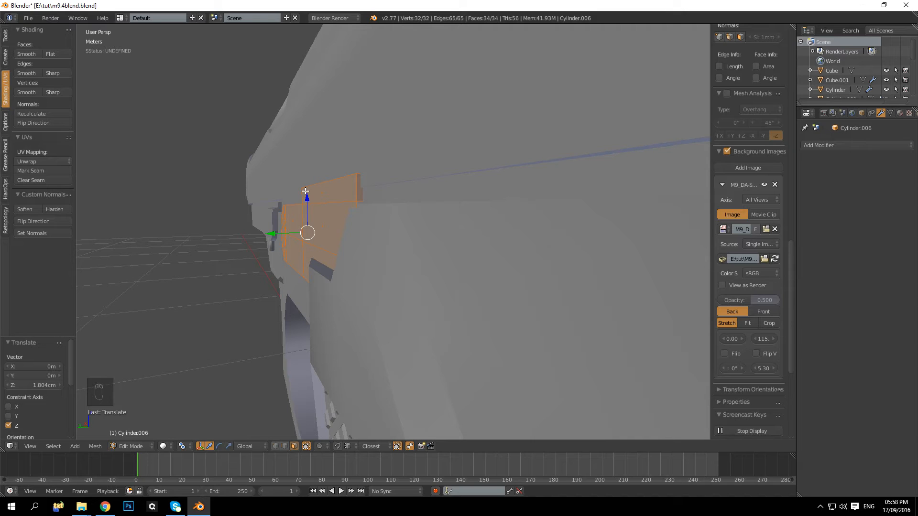
Hide the two objects covering the part's open grip-side end and reopen the part for editing
key(z)
key(z)
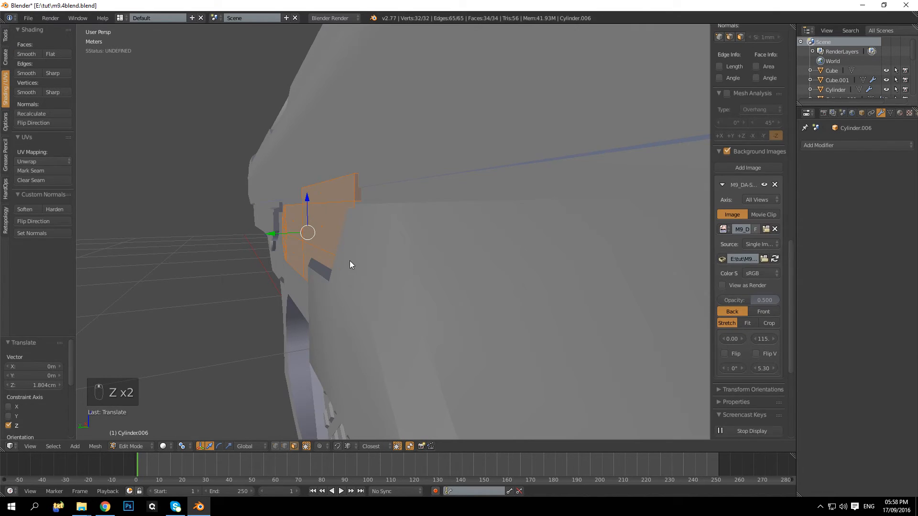
key(Tab)
key(h)
key(h)
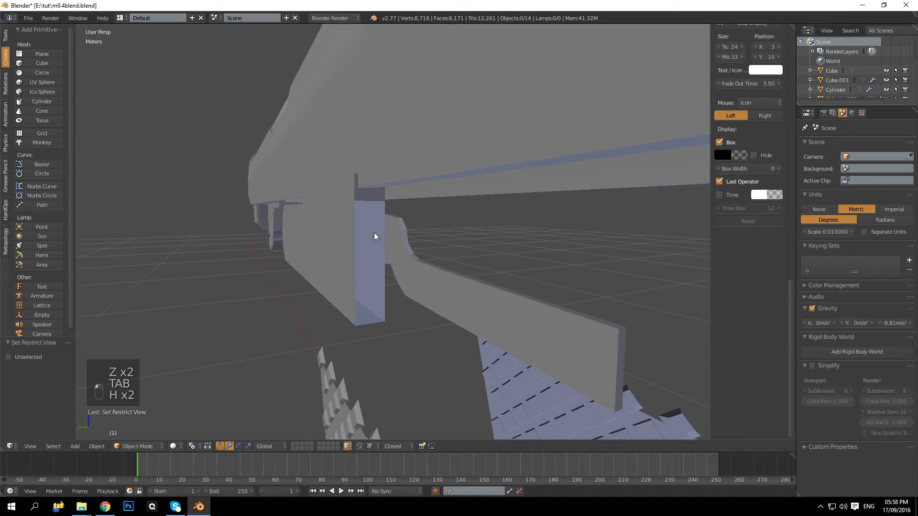
middle_drag(325, 239, 337, 234)
right_click(337, 233)
key(Tab)
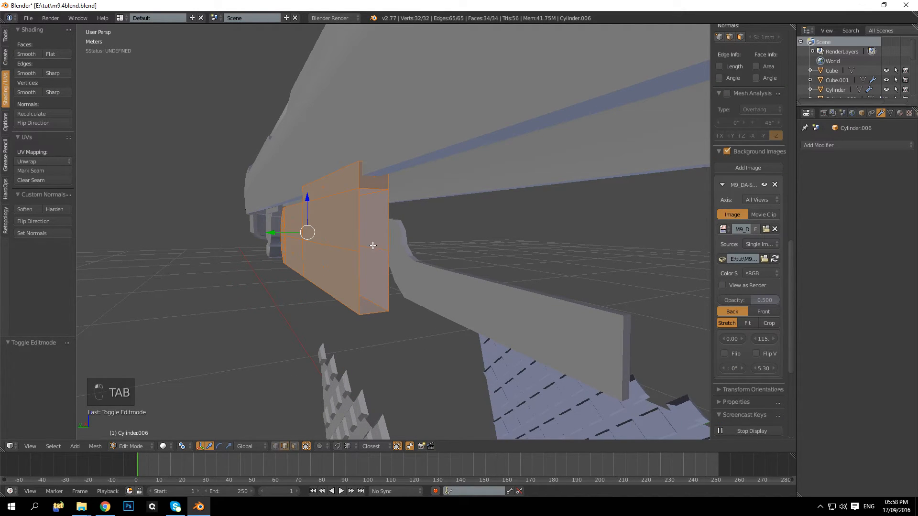
Fill the part's open grip-side end with two faces and unhide the hidden objects
right_click(361, 218)
shift+right_click(389, 223)
key(f)
key(f)
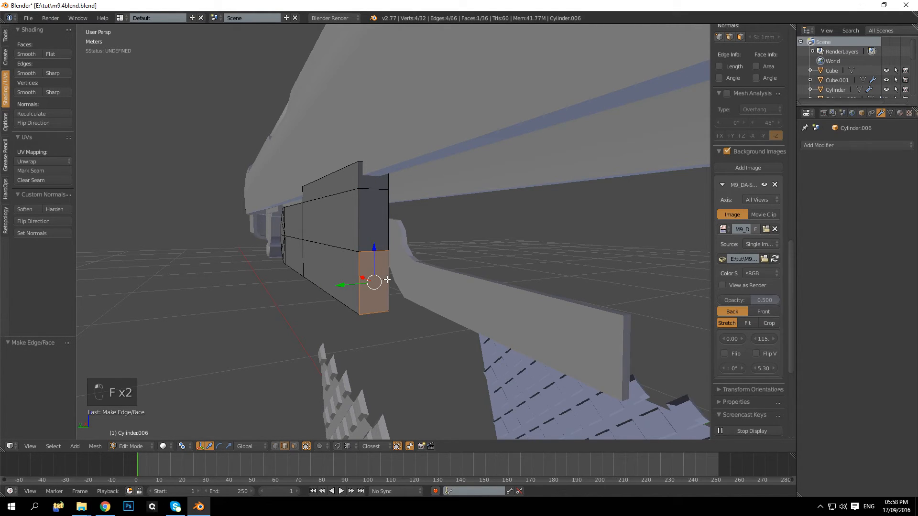
key(alt+h)
key(Tab)
key(alt+h)
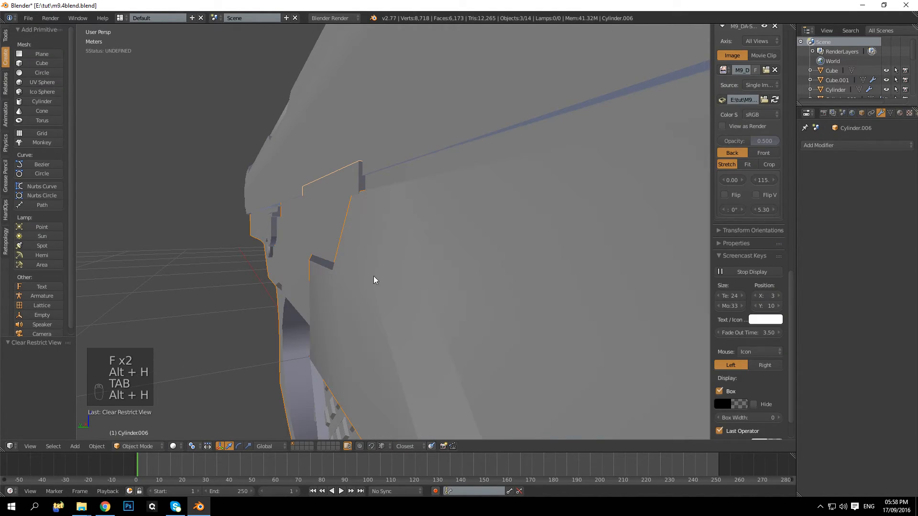
key(a)
Add a vertical loop cut through the raised grip-side section of the part, close to the section's middle
scroll(454, 260, up, 6)
right_click(469, 250)
key(Tab)
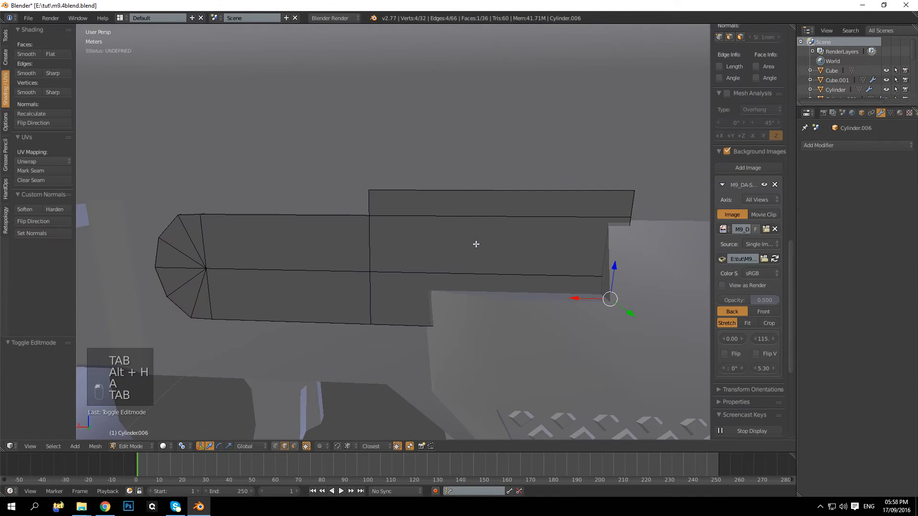
middle_drag(474, 243, 429, 247)
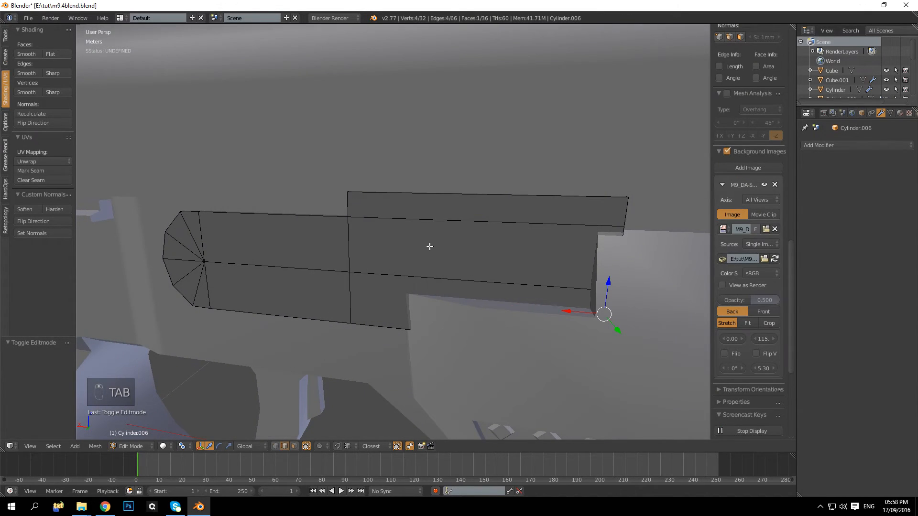
key(ctrl+r)
click(477, 227)
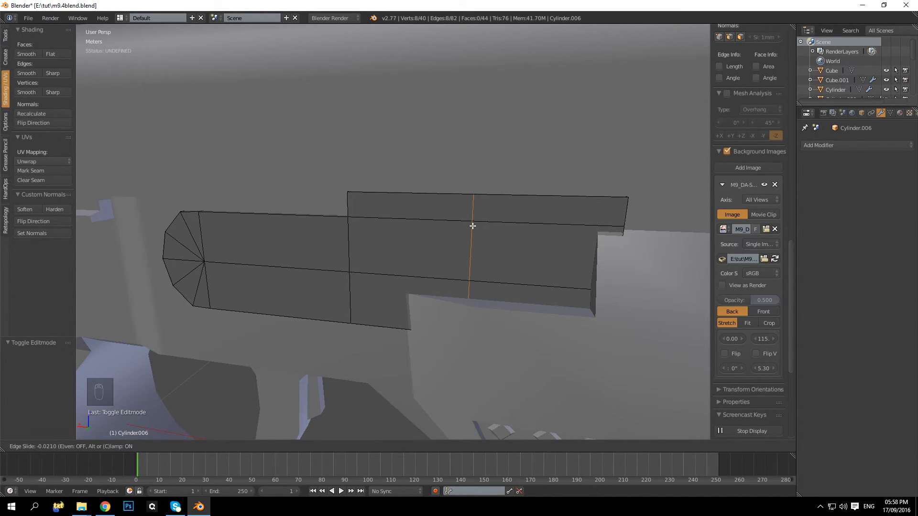
click(472, 226)
key(a)
In the orthographic back view, turn off snapping and shift all vertices of the grip-side end about 2.9 cm along X toward the muzzle
scroll(515, 233, down, 5)
middle_drag(517, 233, 477, 228)
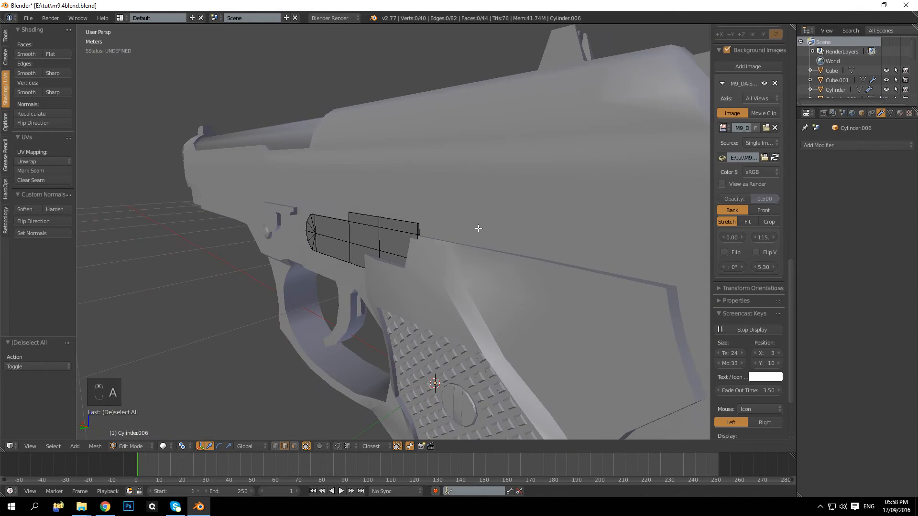
scroll(443, 234, up, 2)
key(KP_1)
key(KP_5)
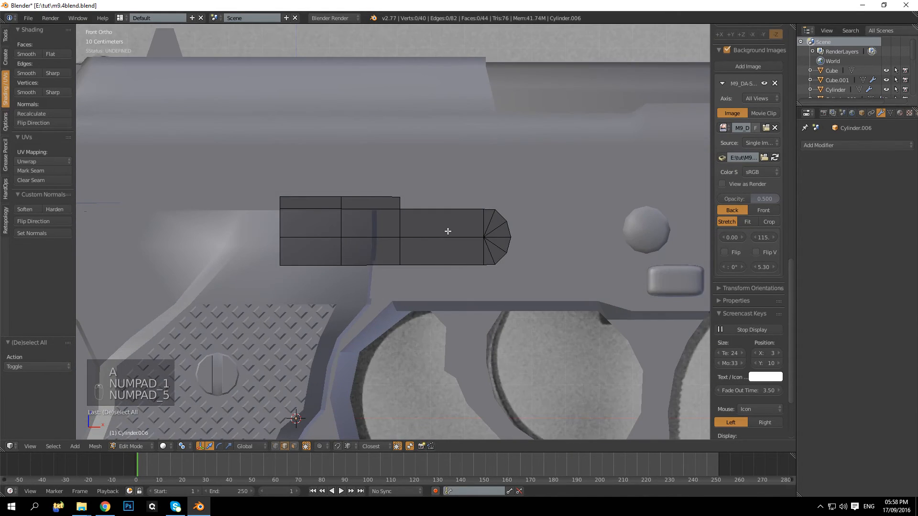
key(ctrl+KP_1)
key(z)
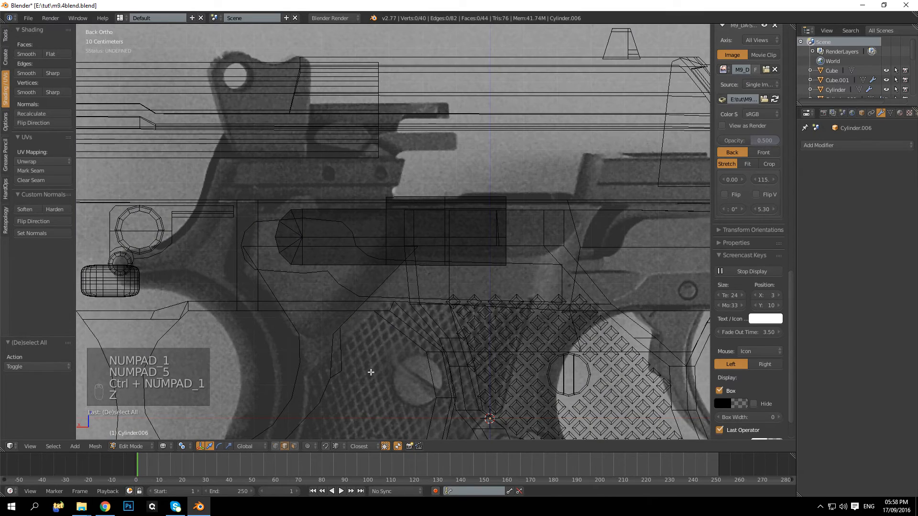
click(275, 446)
key(b)
drag(475, 157, 531, 293)
key(z)
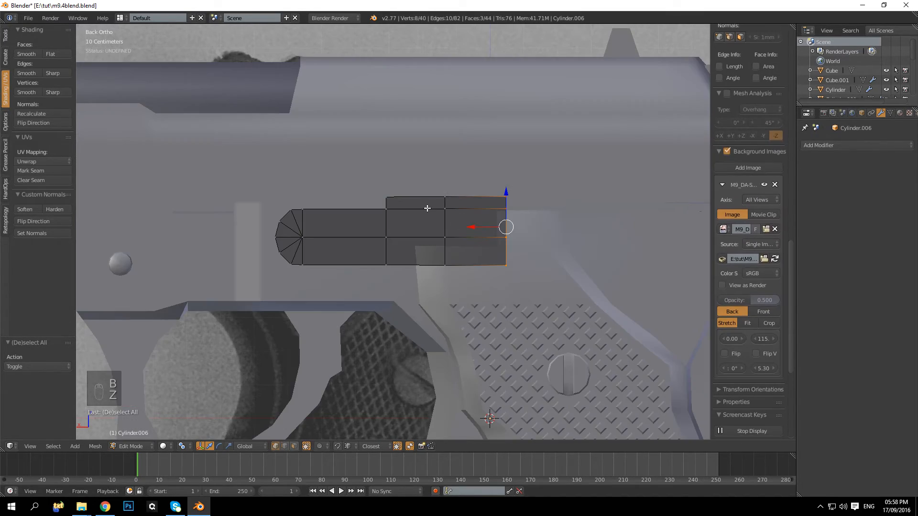
scroll(429, 209, up, 3)
key(shift+Tab)
drag(551, 226, 572, 199)
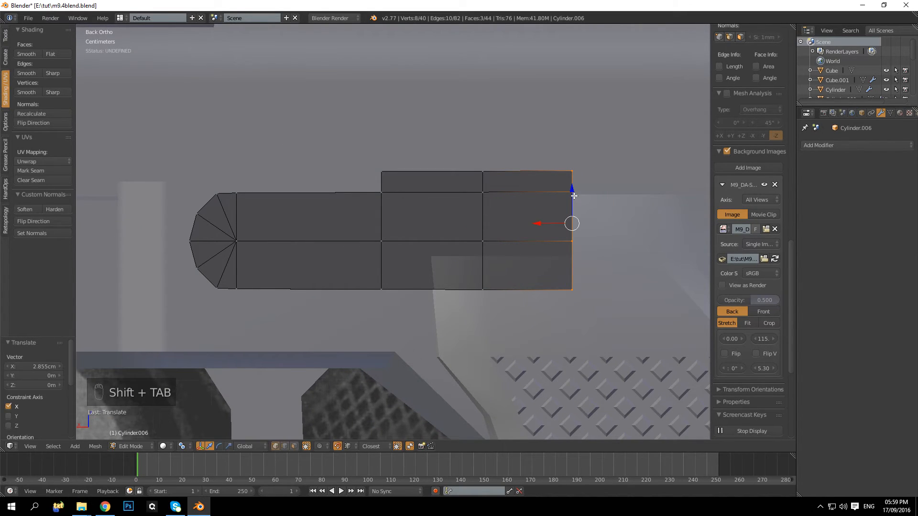
Add a lengthwise loop cut through the row of faces directly above the part's centre line, near that row's middle
key(KP_5)
key(z)
key(z)
middle_drag(582, 199, 636, 335)
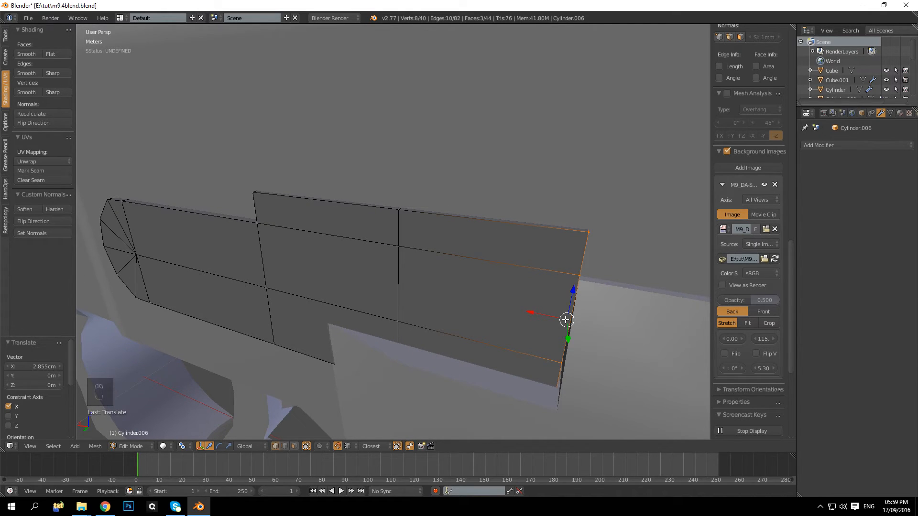
middle_drag(555, 318, 544, 317)
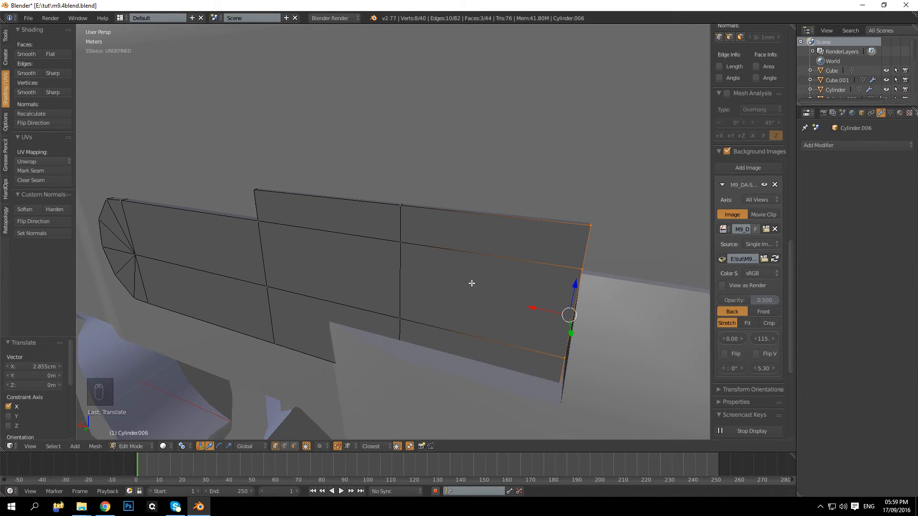
key(a)
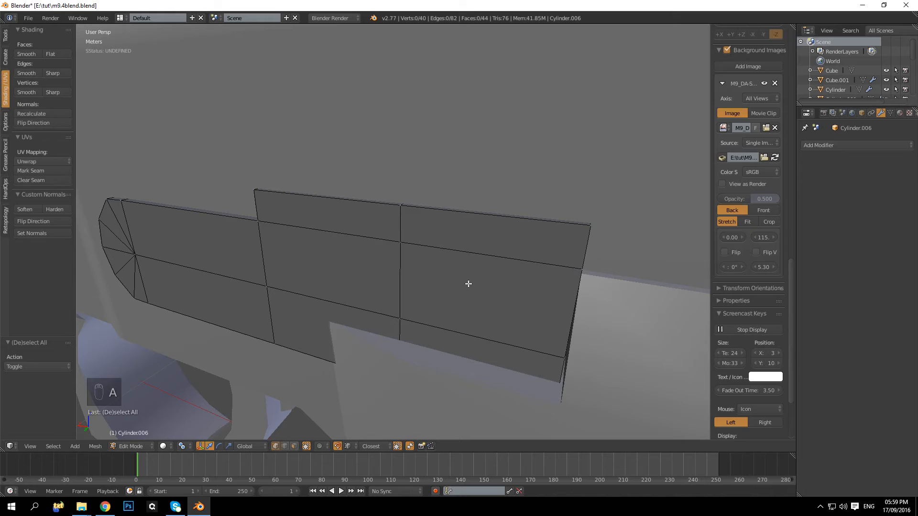
key(ctrl+r)
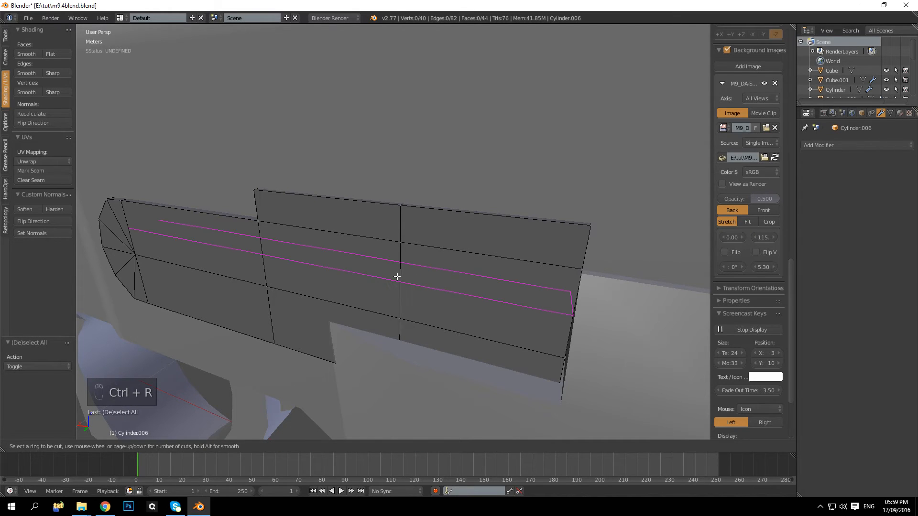
click(397, 276)
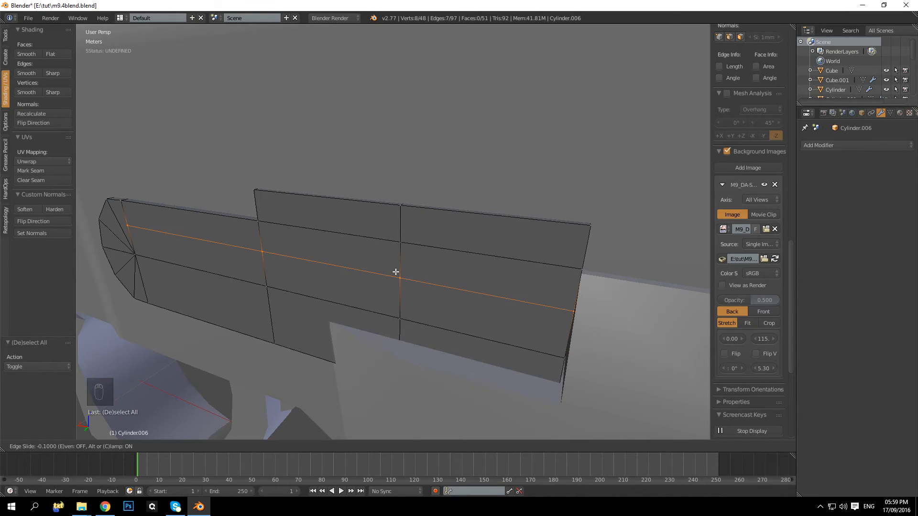
click(396, 273)
Extrude the grip-side face just below the raised strip about 4.2 cm outward to form a protruding block
click(293, 446)
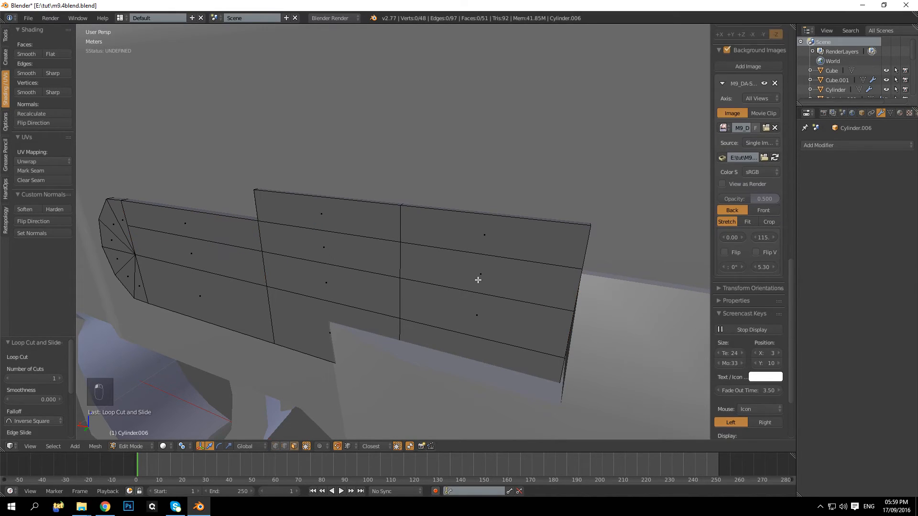
right_click(473, 274)
key(e)
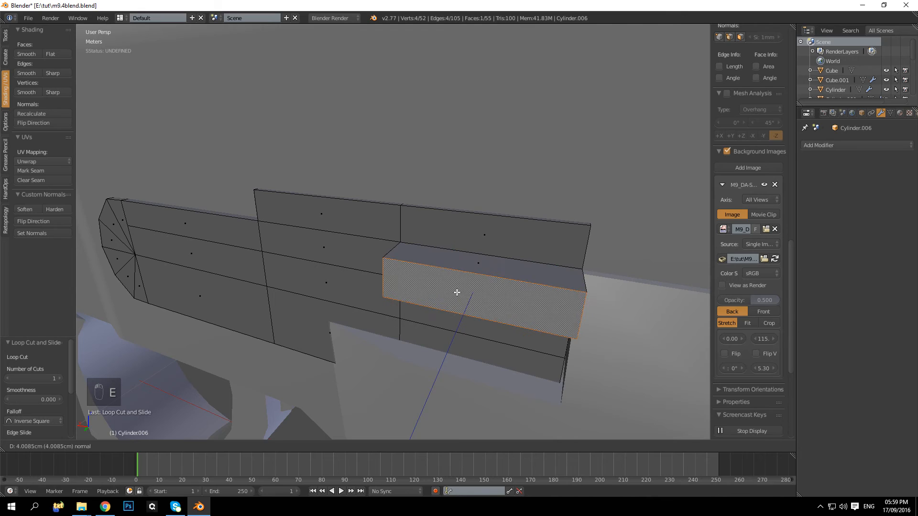
click(456, 292)
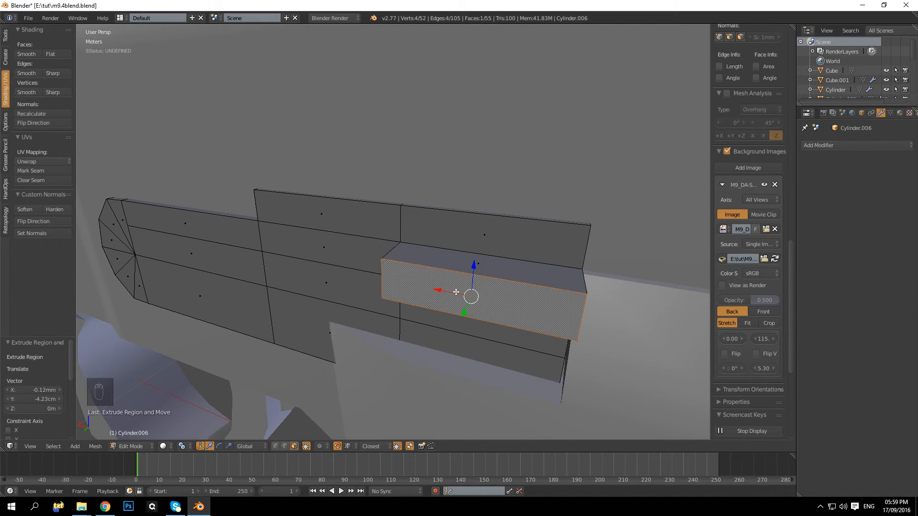
key(a)
Add three evenly spaced loop cuts across the protruding block's depth
middle_drag(506, 256, 427, 292)
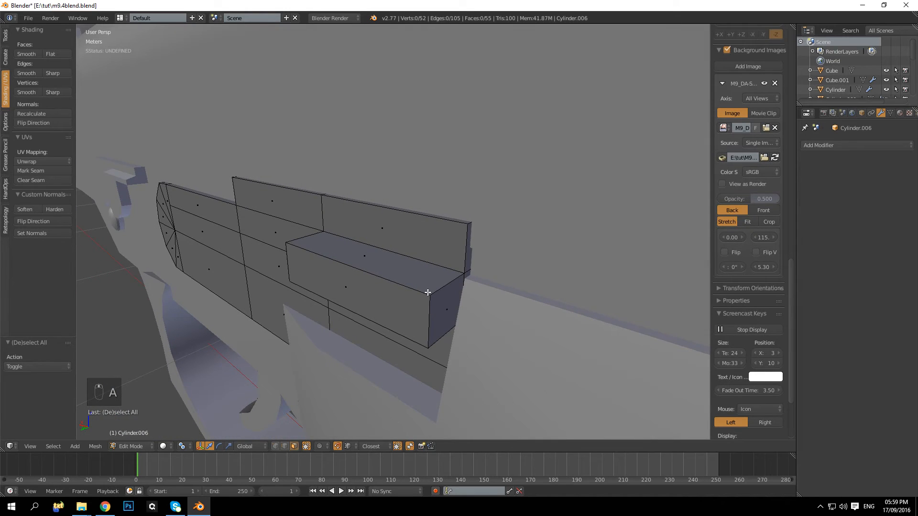
key(ctrl+r)
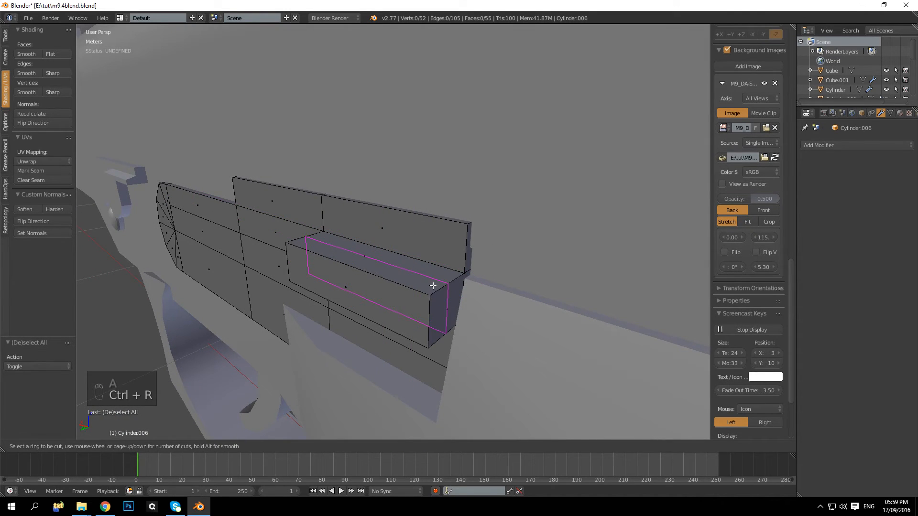
scroll(433, 286, up, 2)
click(432, 285)
right_click(432, 285)
key(a)
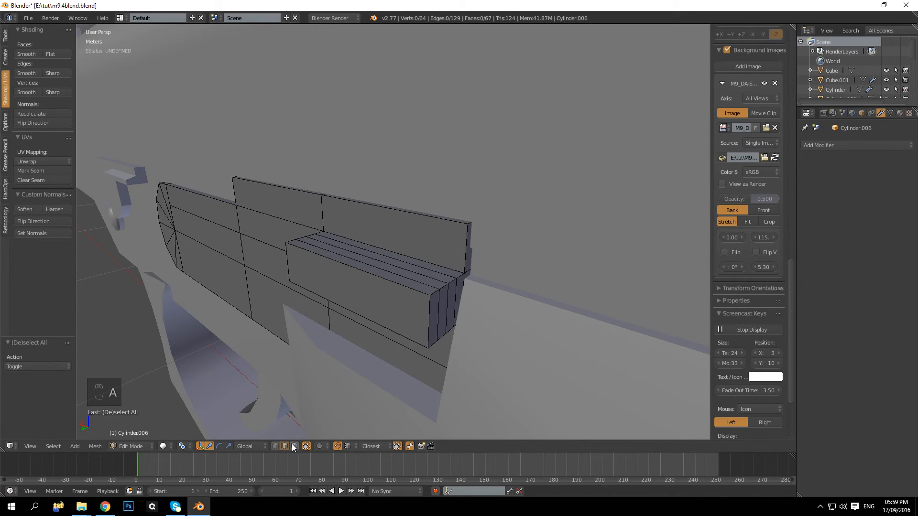
Try to lower the outermost top strip of the protruding block along Z, and undo the move
right_click(348, 244)
key(g)
key(z)
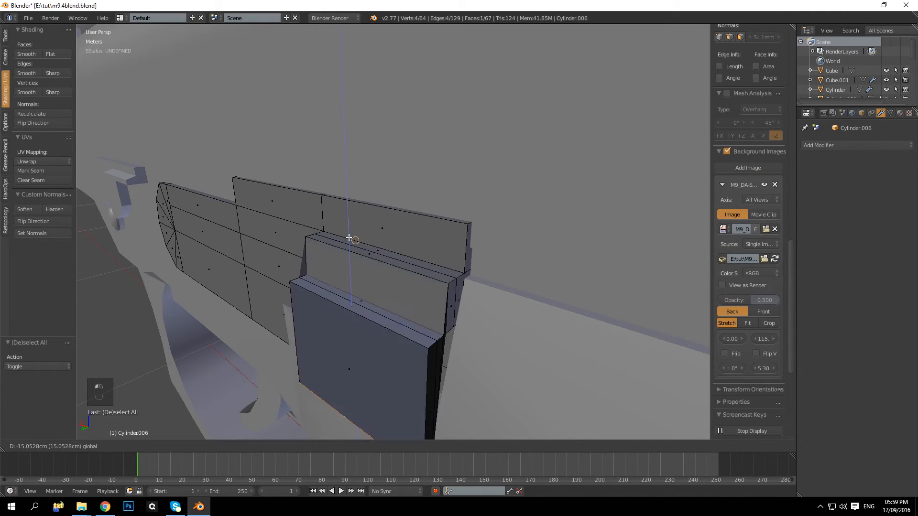
click(354, 247)
key(ctrl+z)
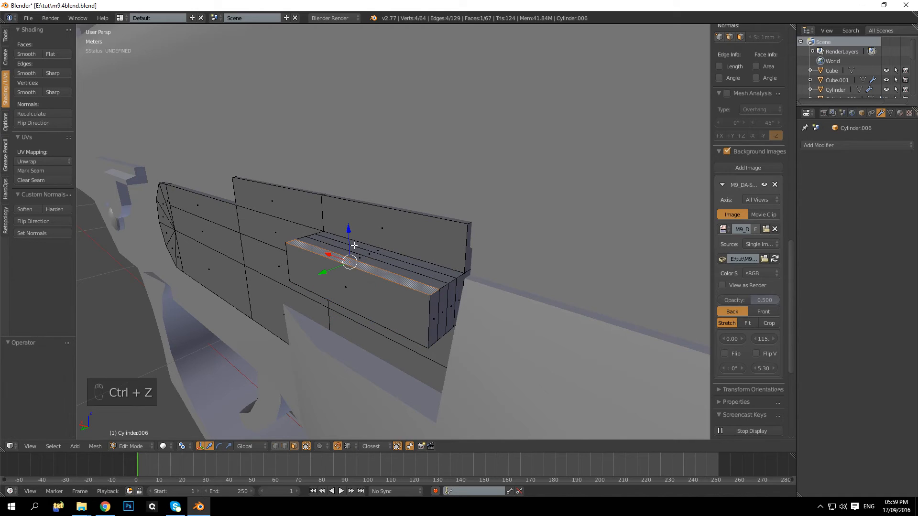
Toggle snapping and lower the outermost top strip of the protruding block along Z
key(shift+Tab)
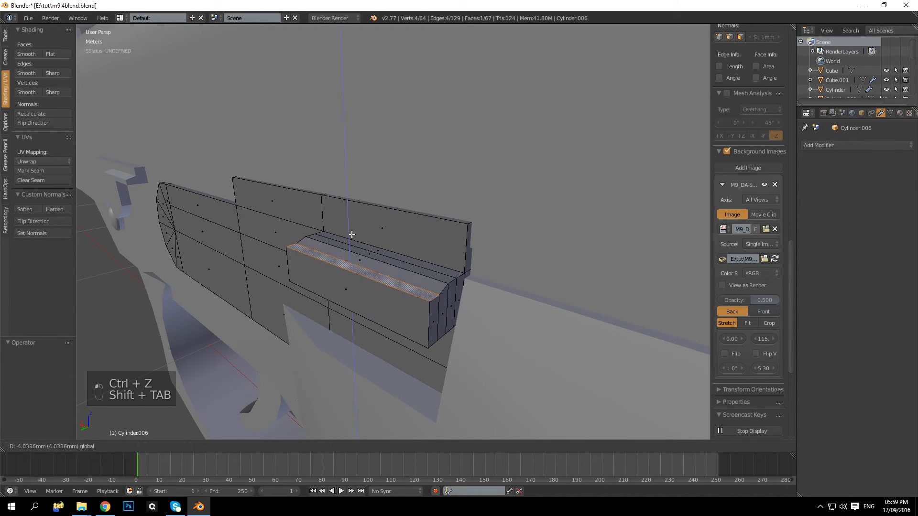
key(a)
scroll(377, 308, up, 2)
middle_drag(378, 307, 366, 261)
key(a)
key(a)
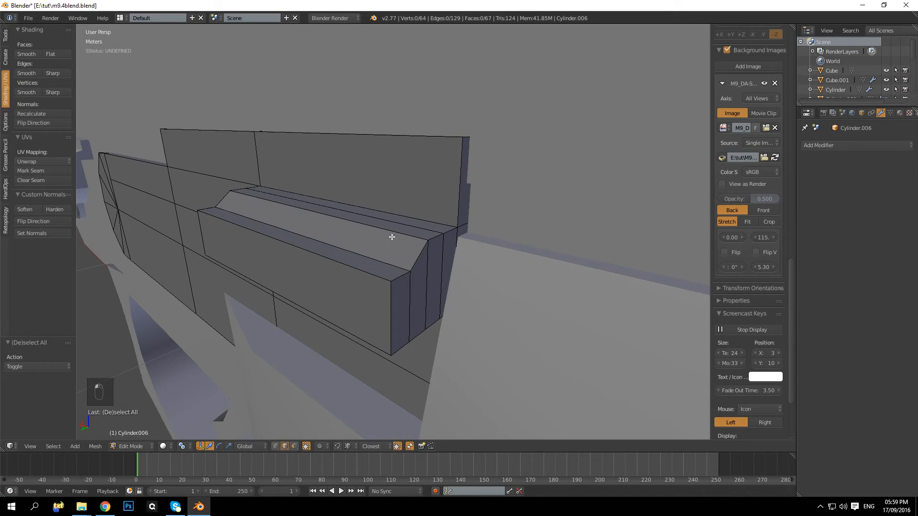
Move the edge loop above the block's slope about 1 cm outward along Y, turning the slope into a steep step
alt+right_click(366, 231)
key(g)
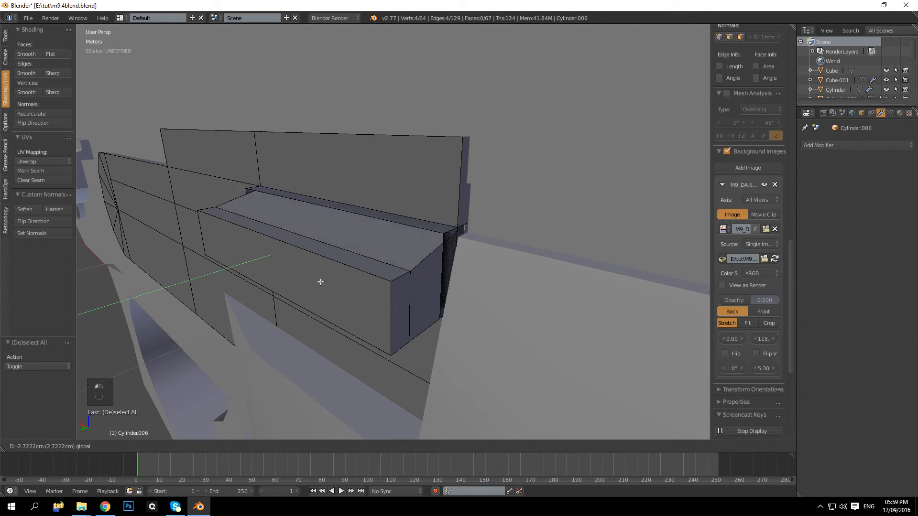
key(y)
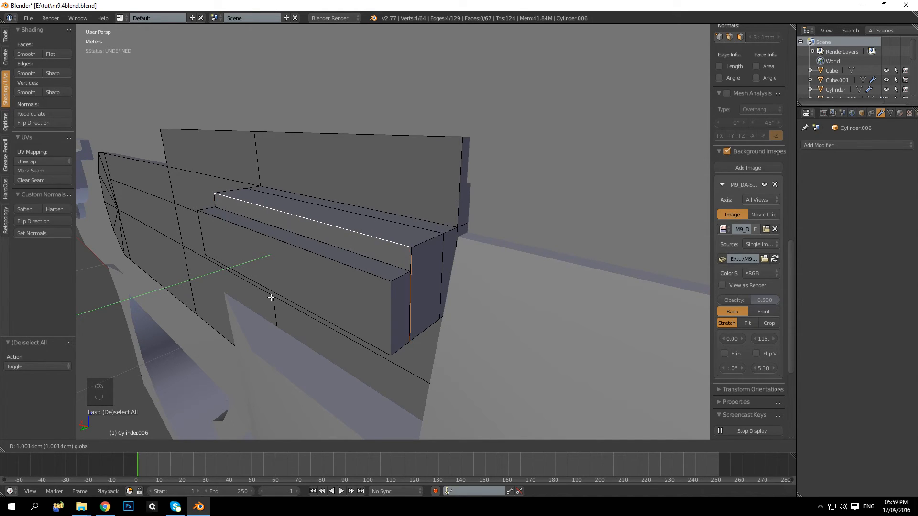
click(272, 297)
key(a)
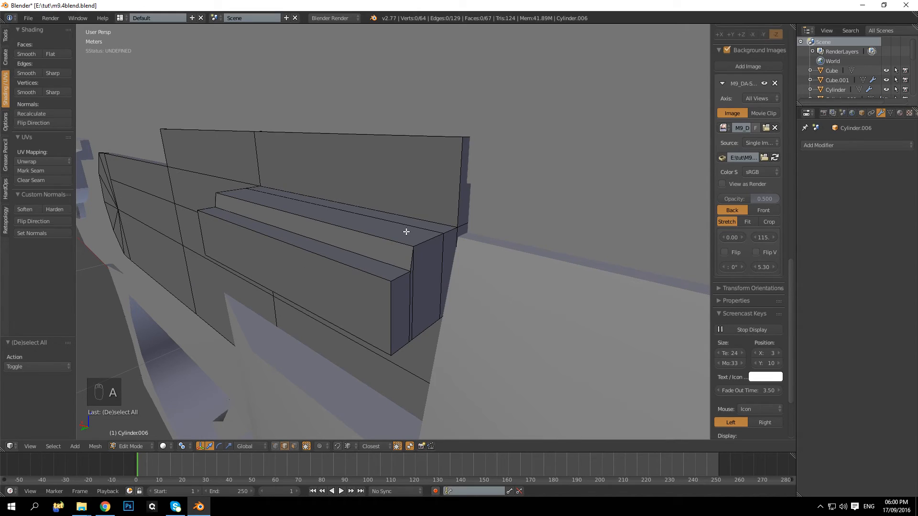
Move the innermost edge loop on the stepped block about 8.1 mm outward along Y
alt+right_click(405, 227)
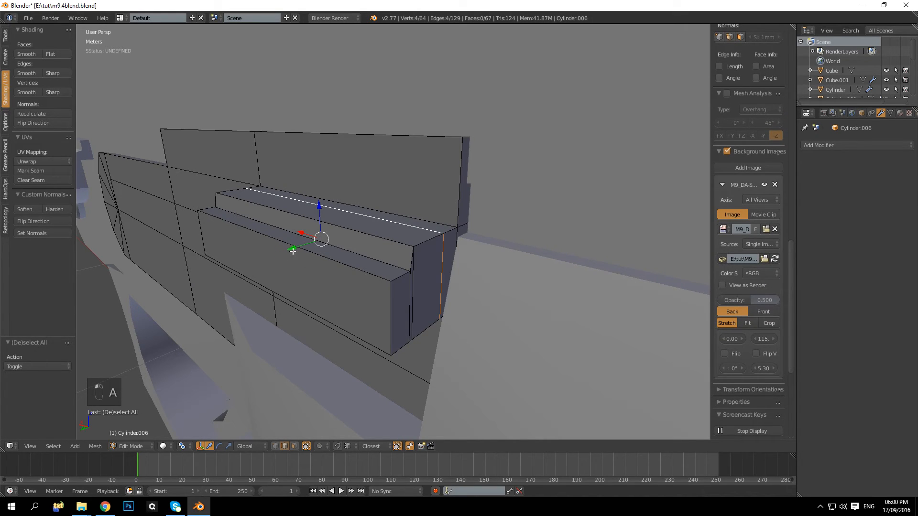
key(g)
key(y)
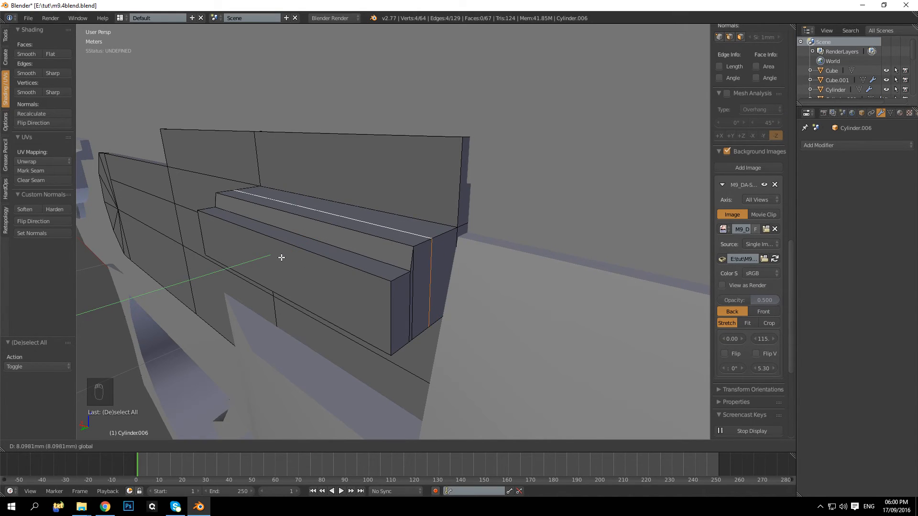
click(280, 258)
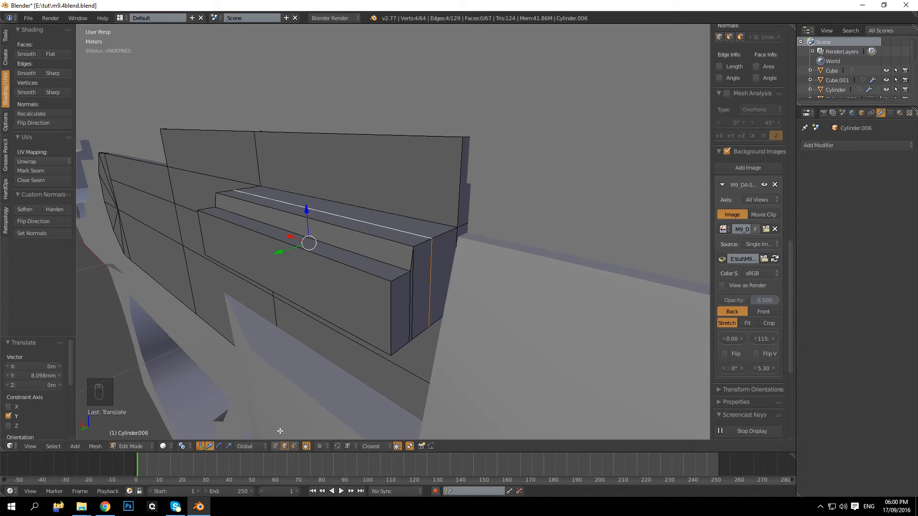
key(a)
key(a)
key(a)
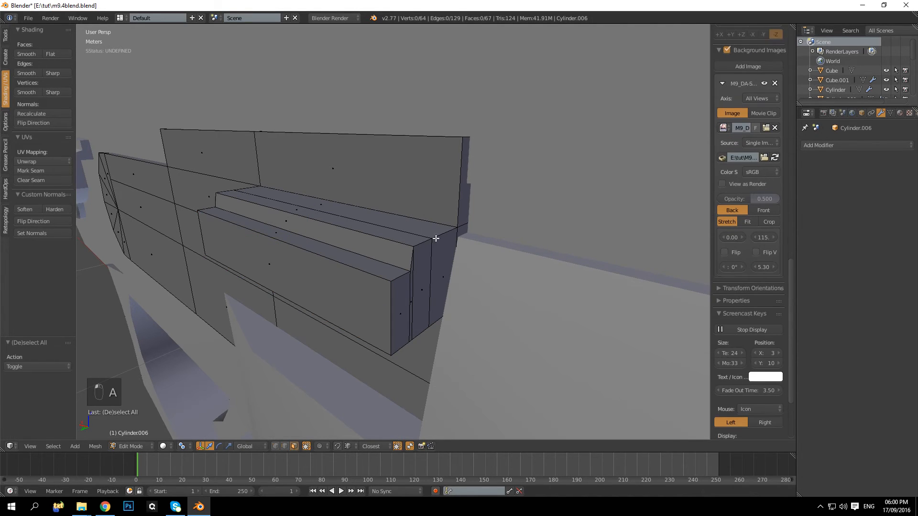
Add one centred loop cut between the moved edge loop and the backing plate, and switch to face selection
key(ctrl+r)
click(443, 232)
right_click(442, 232)
key(a)
right_click(347, 252)
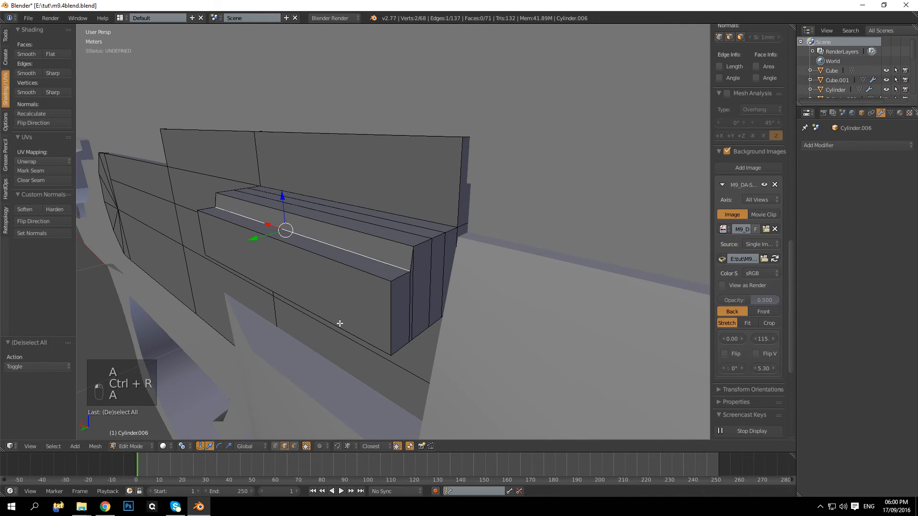
click(294, 446)
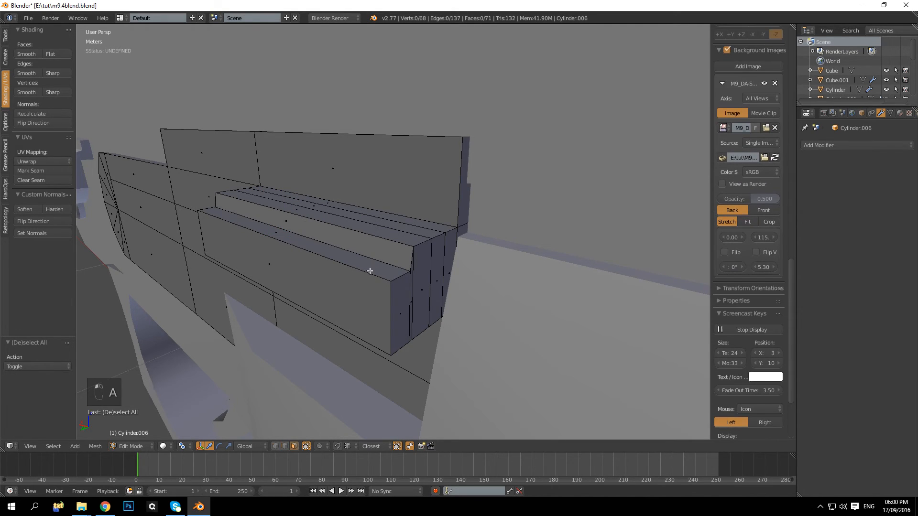
Lower the two outer top strips of the stepped block together along Z to form a second step
right_click(380, 234)
shift+right_click(364, 219)
key(g)
key(z)
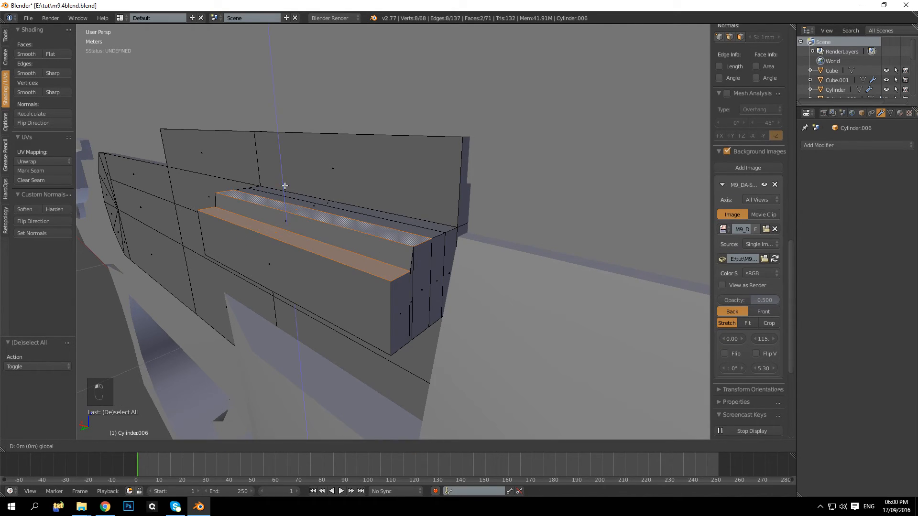
click(286, 195)
key(a)
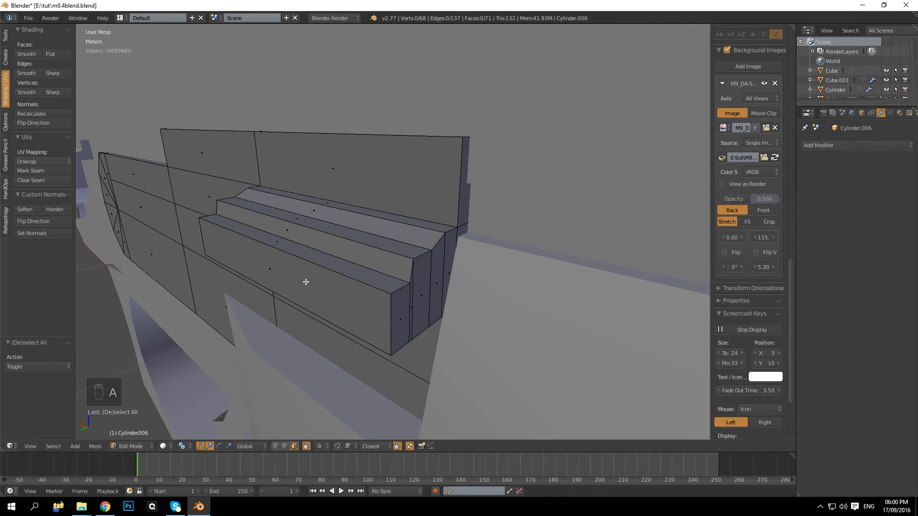
Add a loop cut beside the backing plate and move the slope's upper edge loop outward along Y into a steep step
key(ctrl+r)
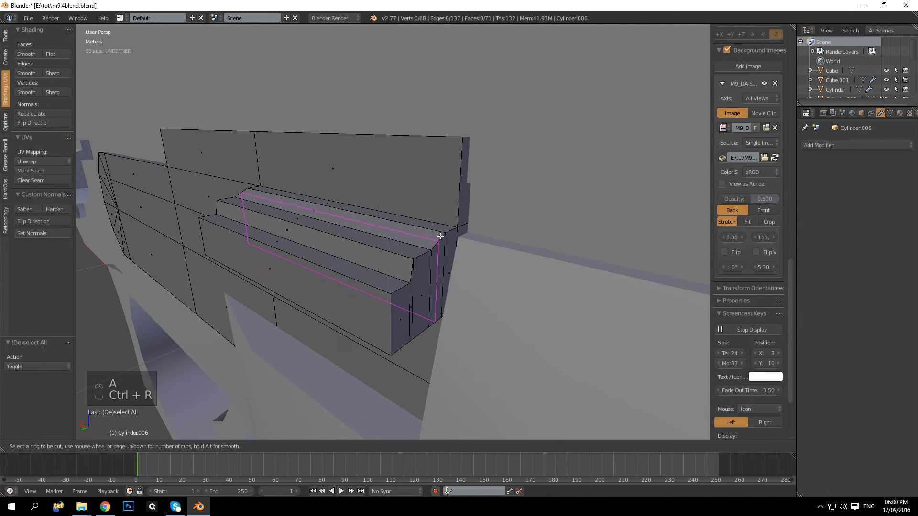
click(447, 231)
click(448, 234)
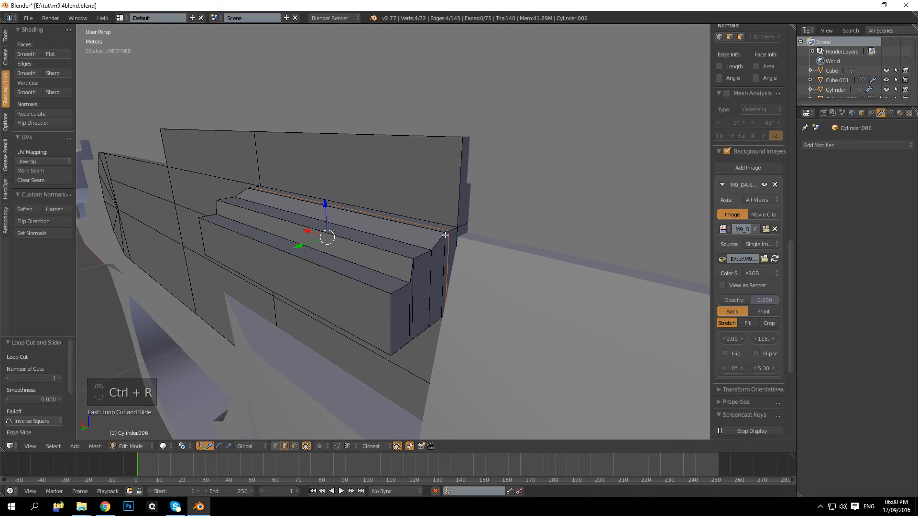
drag(293, 247, 284, 259)
click(284, 259)
key(a)
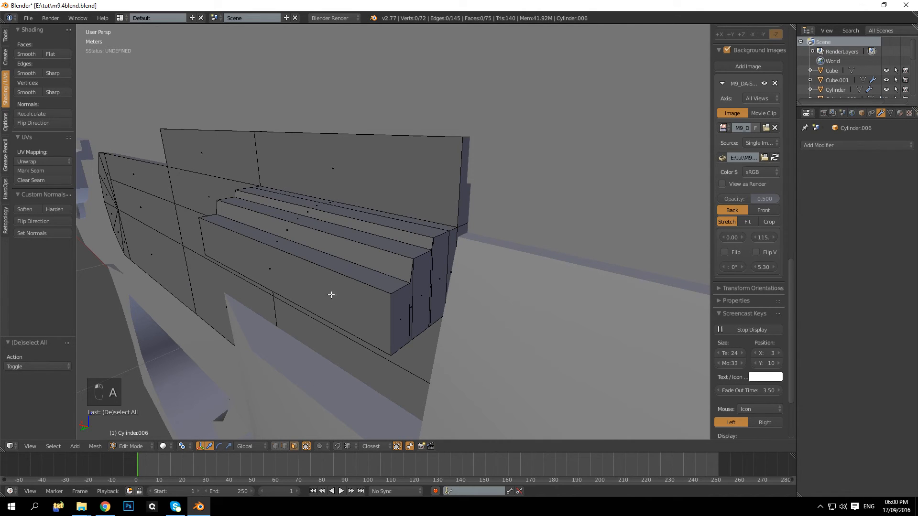
Lower the three outer top strips of the stepped block together along Z, and leave Edit Mode to check the lever
click(339, 278)
click(349, 252)
shift+click(362, 231)
drag(285, 196, 287, 203)
key(a)
key(Tab)
scroll(293, 239, down, 4)
middle_drag(293, 239, 299, 270)
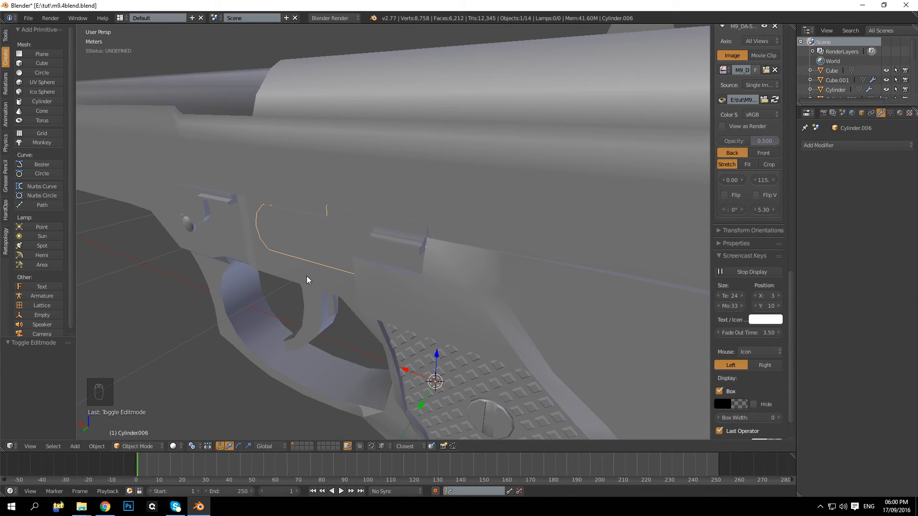
Scale the stepped block's outermost front face to 0.89 along X to taper its ends
scroll(377, 275, up, 4)
middle_drag(377, 276, 401, 216)
key(Tab)
right_click(302, 223)
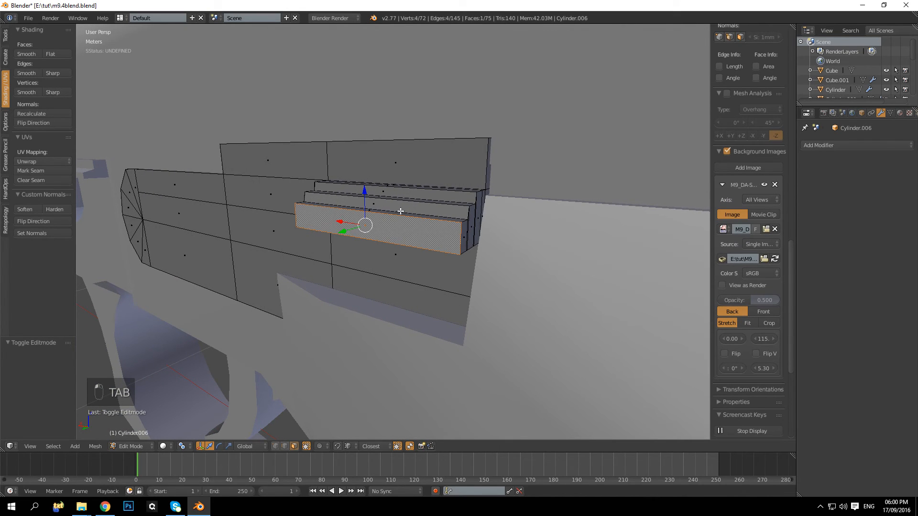
key(s)
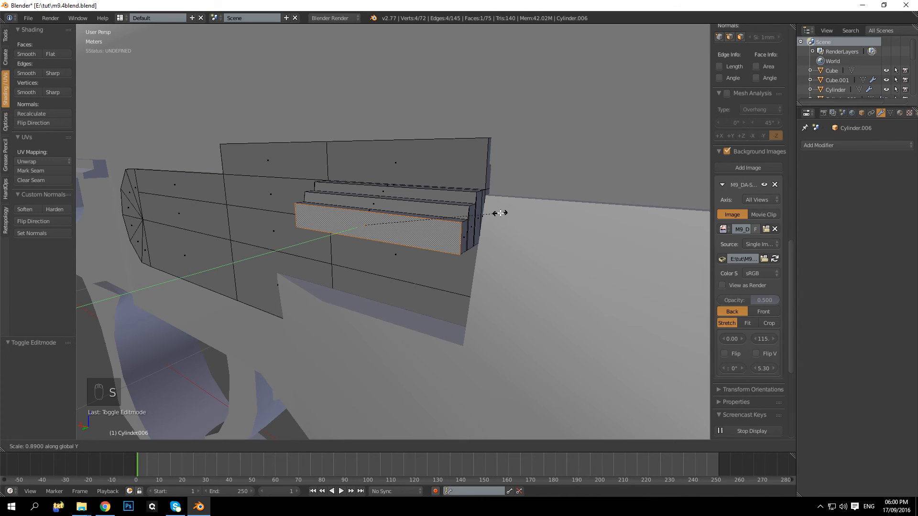
key(x)
click(498, 213)
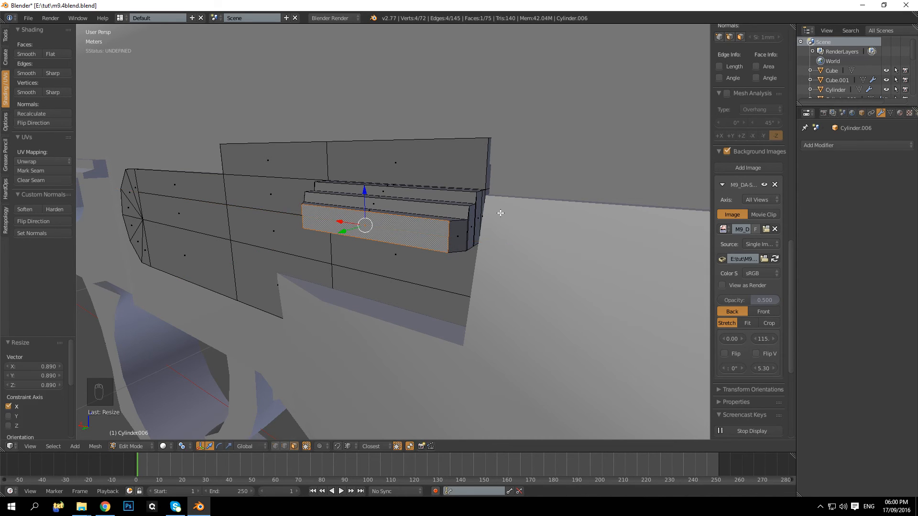
key(a)
Apply smooth shading to all of the lever's faces and enable Auto Smooth for its mesh
key(Tab)
scroll(512, 217, up, 3)
key(Tab)
key(a)
key(a)
key(a)
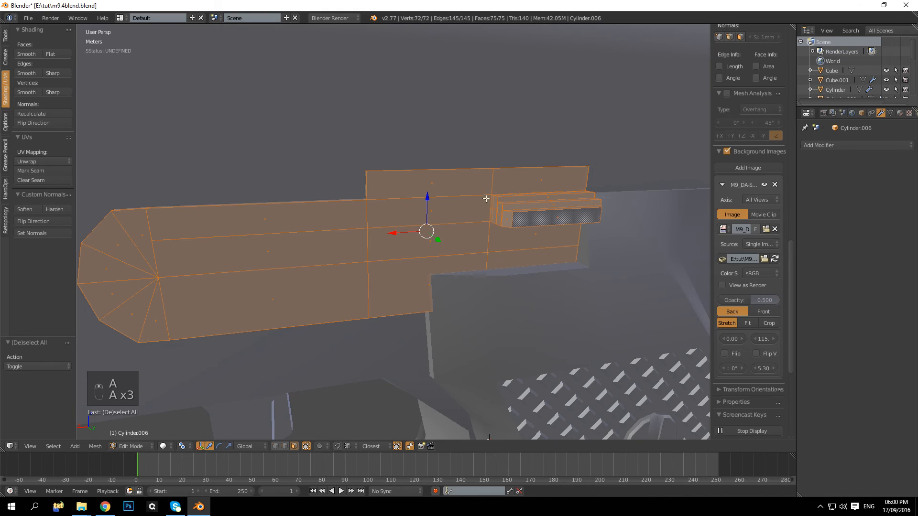
click(27, 54)
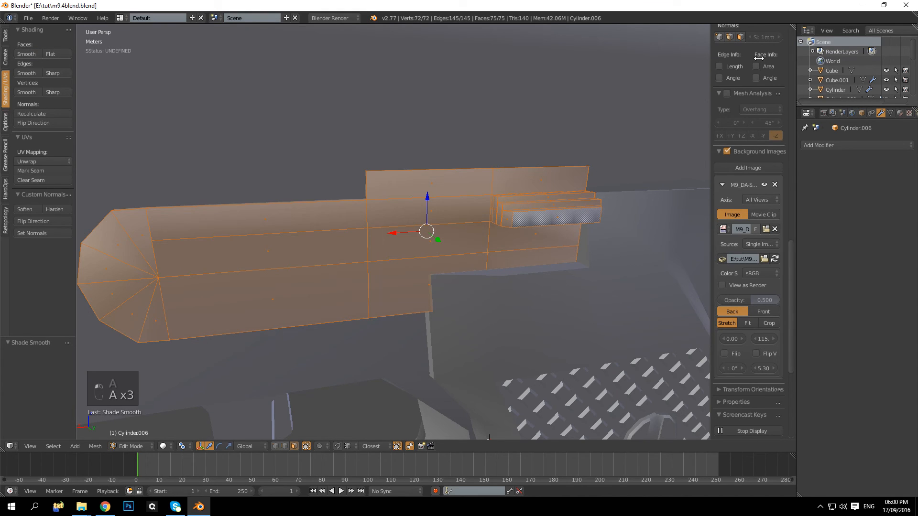
click(890, 112)
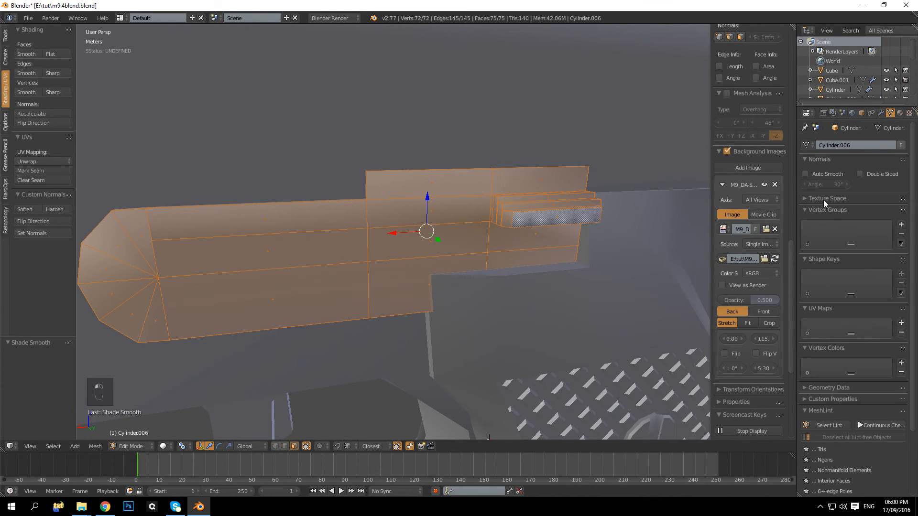
click(827, 174)
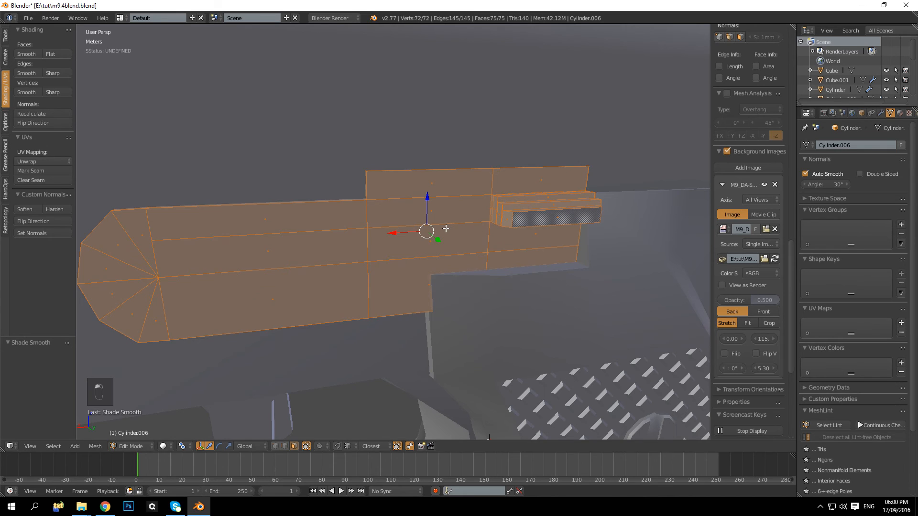
Delete the six triangular fan faces on the front of the lever's rounded end
scroll(748, 239, down, 5)
key(a)
middle_drag(335, 215, 354, 211)
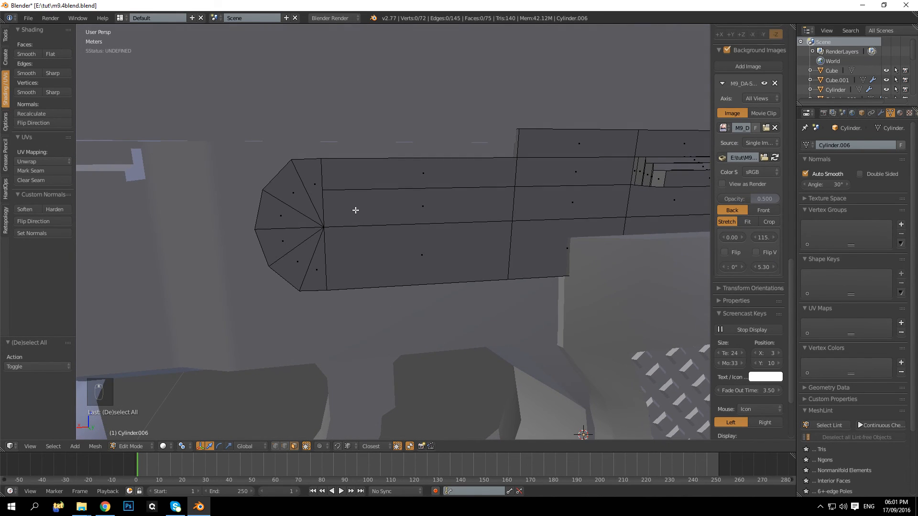
middle_drag(351, 210, 334, 265)
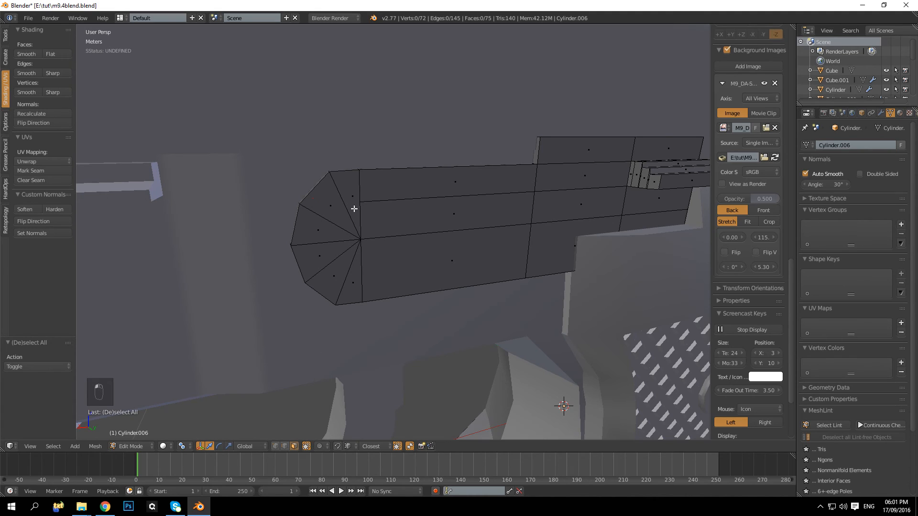
right_click(353, 209)
key(l)
key(Delete)
click(354, 259)
middle_drag(354, 259, 336, 335)
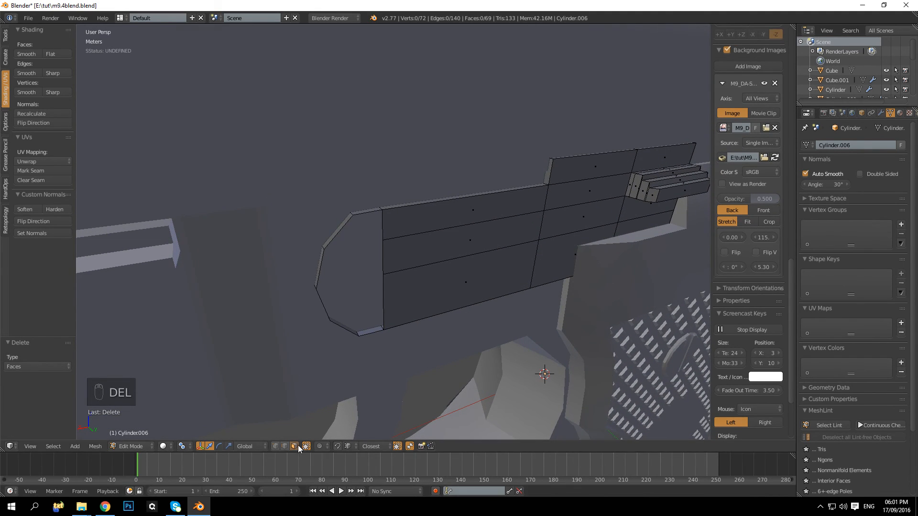
Fill most of the open rounded end with two faces, each bridging a pair of opposite upper and lower rim edges
right_click(357, 226)
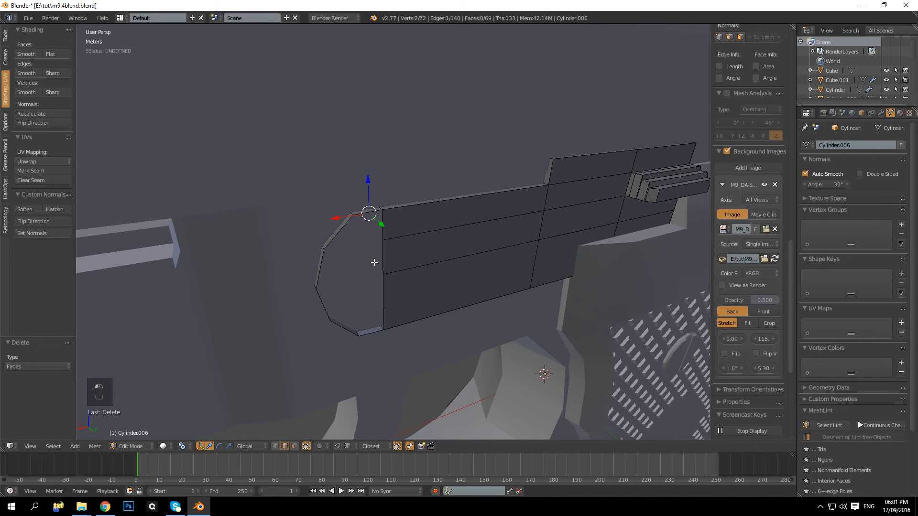
shift+right_click(375, 332)
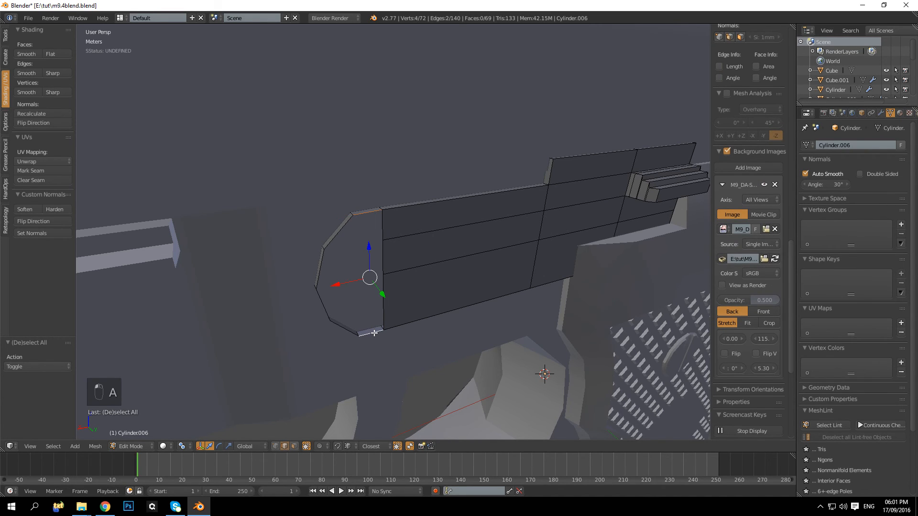
key(f)
right_click(343, 227)
shift+right_click(344, 327)
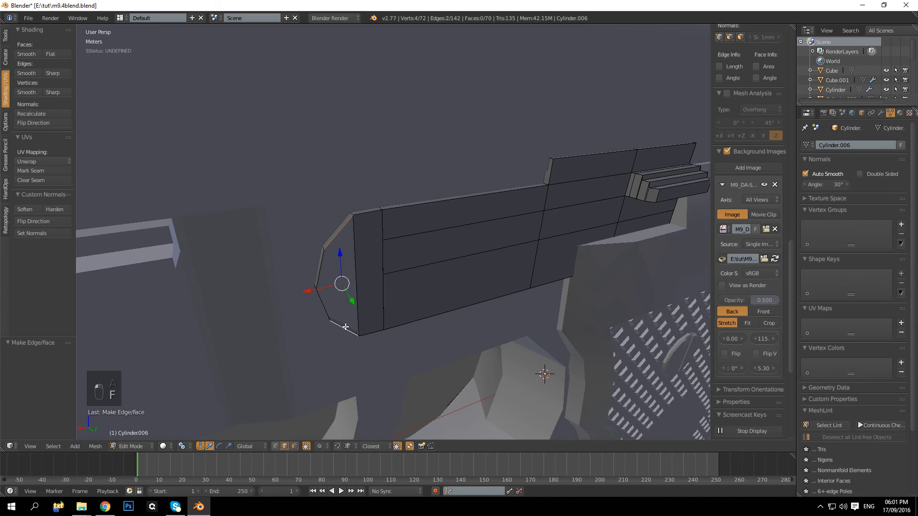
key(f)
key(a)
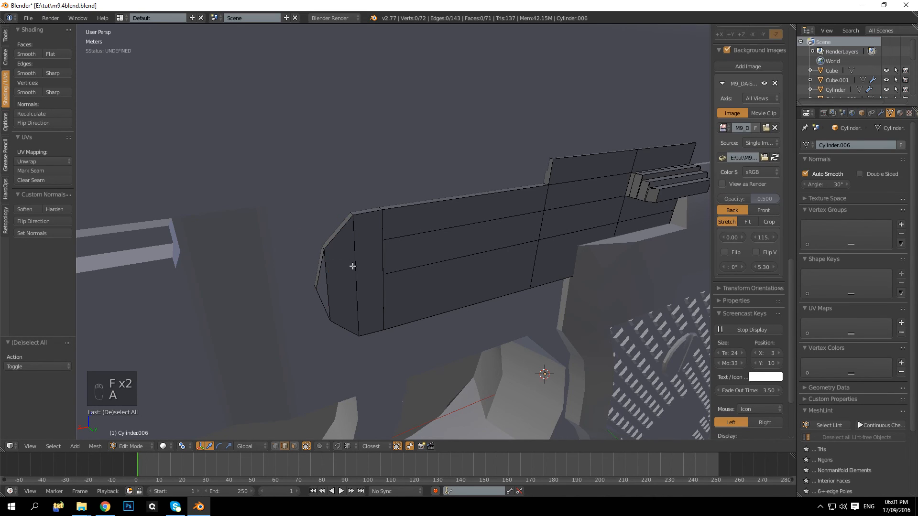
Add one centred loop cut lengthwise through the two new faces of the rounded end, and switch to vertex selection
key(ctrl+r)
click(349, 278)
right_click(349, 278)
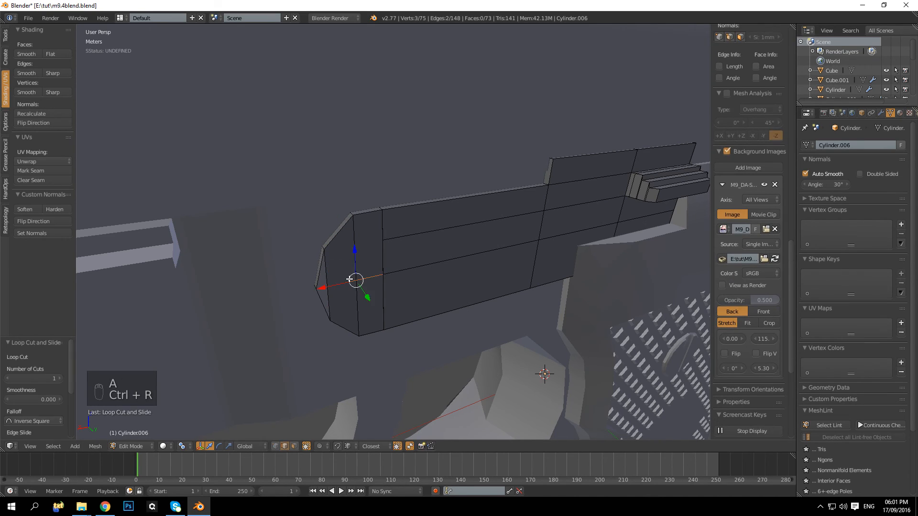
middle_drag(355, 277, 334, 267)
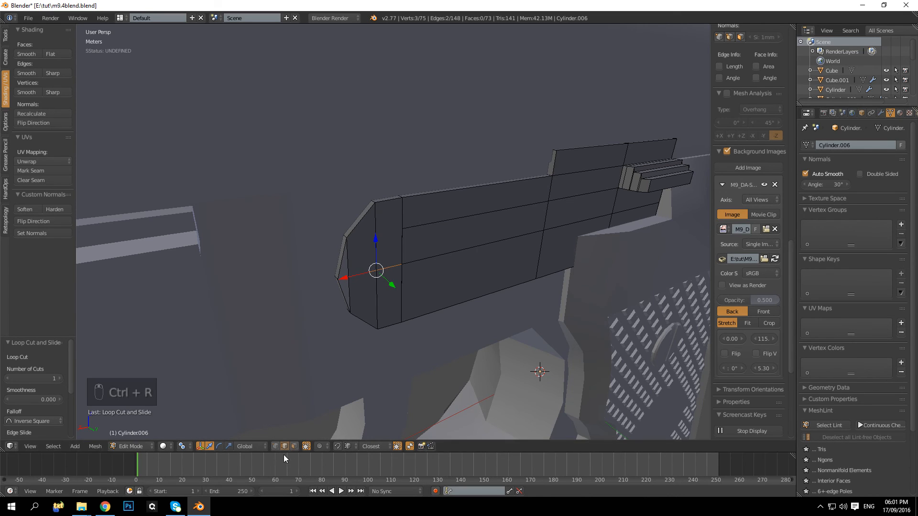
click(274, 446)
key(a)
right_click(352, 276)
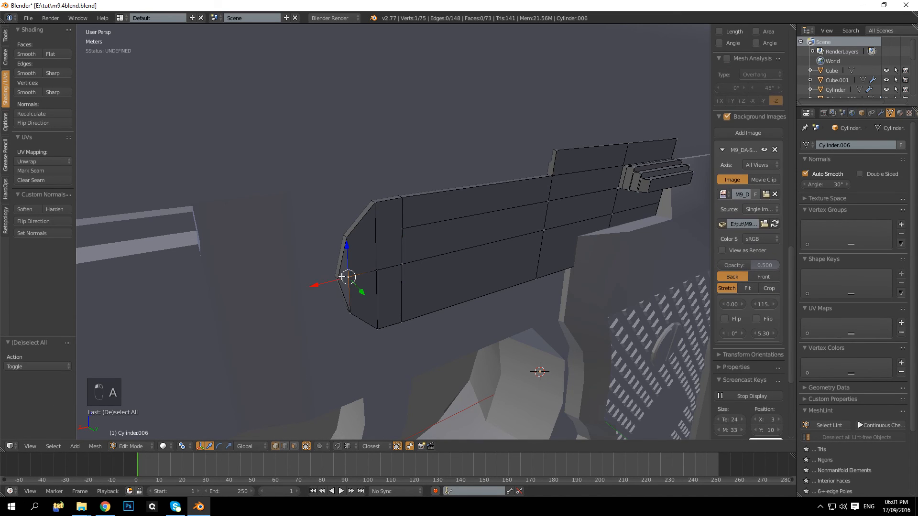
scroll(350, 277, up, 2)
key(a)
key(ctrl+r)
right_click(316, 258)
right_click(317, 257)
key(ctrl+z)
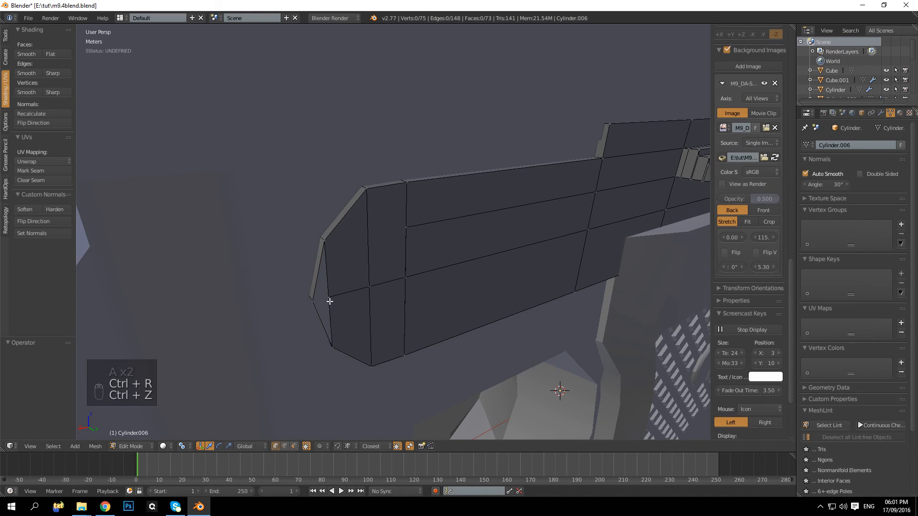
Move the loop cut's outer end vertex about 1.26 cm along X onto the rounded end's tip vertex, merging them
right_click(328, 300)
key(g)
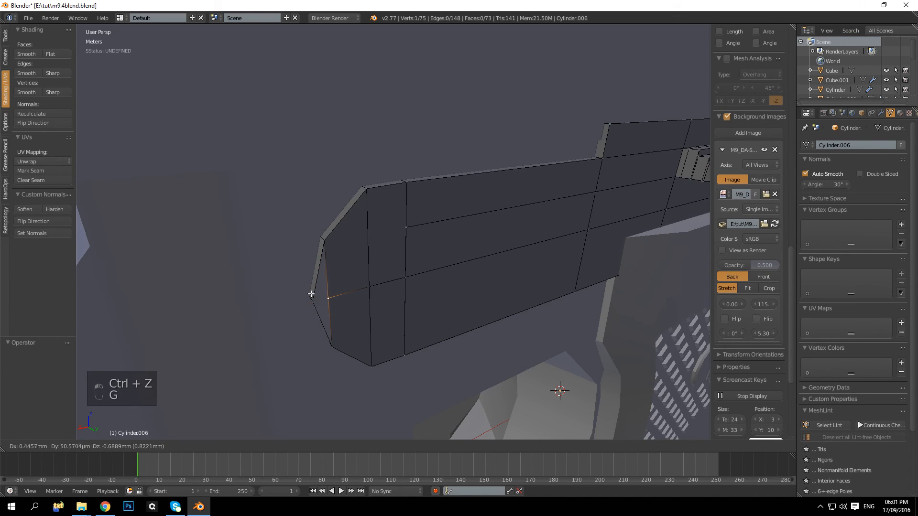
click(308, 300)
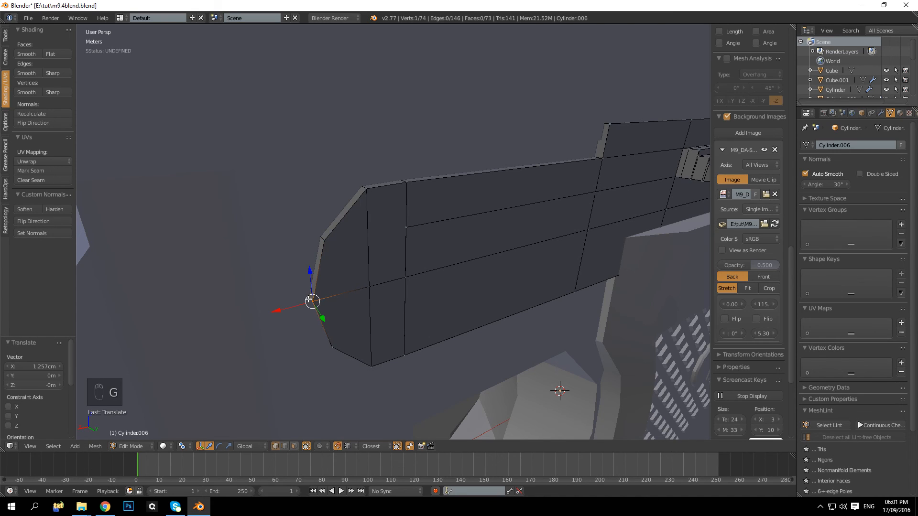
key(a)
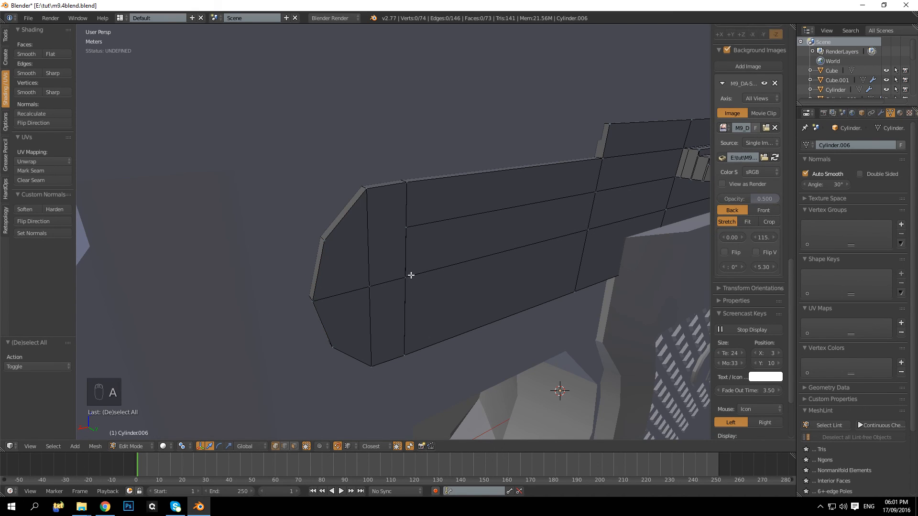
Merge the loop cut's inner end vertex with the lever body's lower intermediate vertex, undoing the extra change
right_click(411, 275)
mouse_move(384, 286)
mouse_down()
mouse_move(409, 282)
mouse_move(383, 283)
mouse_up()
key(a)
right_click(402, 279)
key(ctrl+z)
key(a)
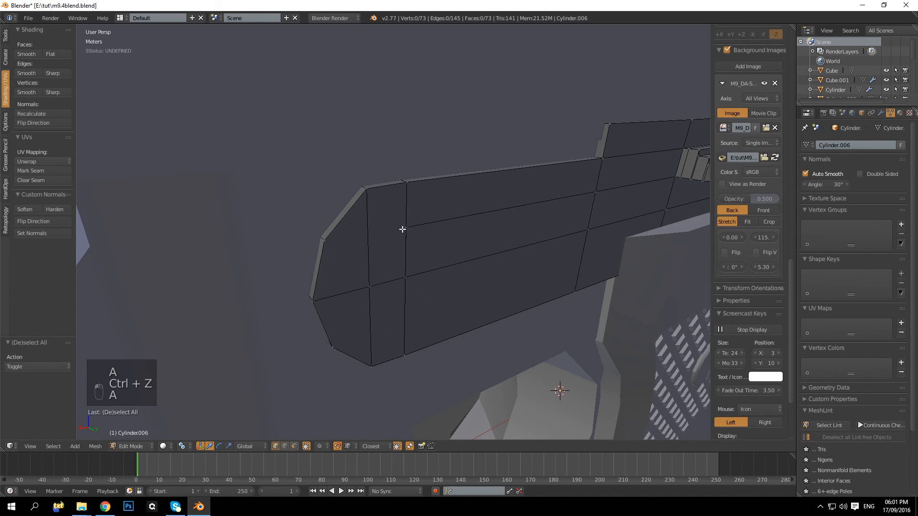
right_click(400, 232)
right_drag(368, 240, 395, 234)
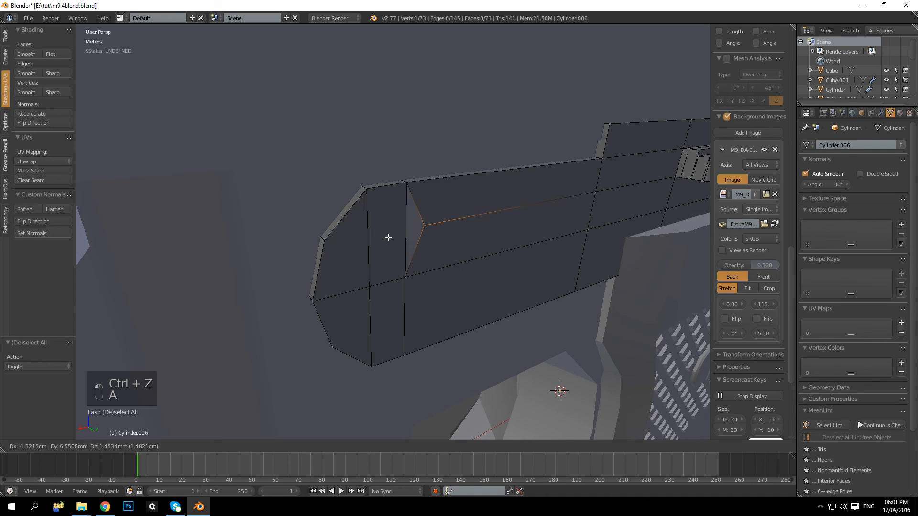
key(z)
click(391, 240)
key(ctrl+z)
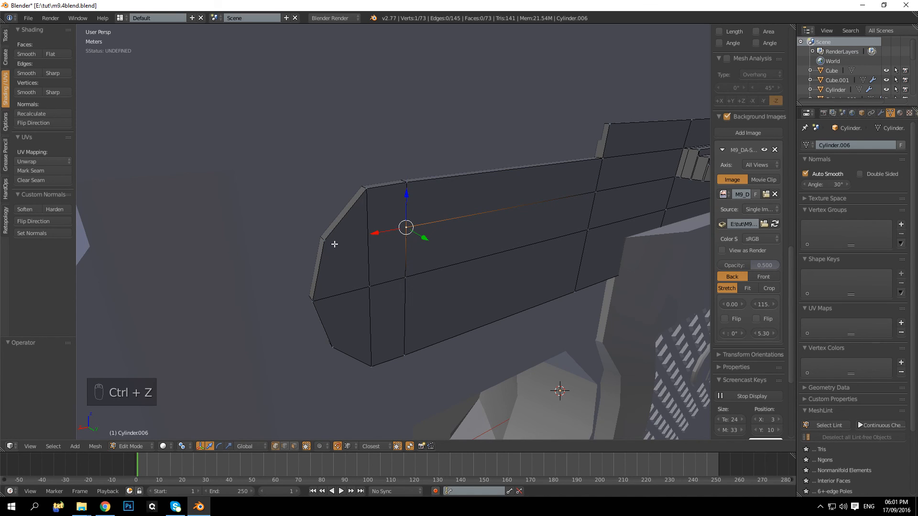
Add a loop cut lengthwise through the rounded end's upper faces, sliding it slightly up toward the body's upper intermediate vertex
key(a)
key(ctrl+r)
click(374, 235)
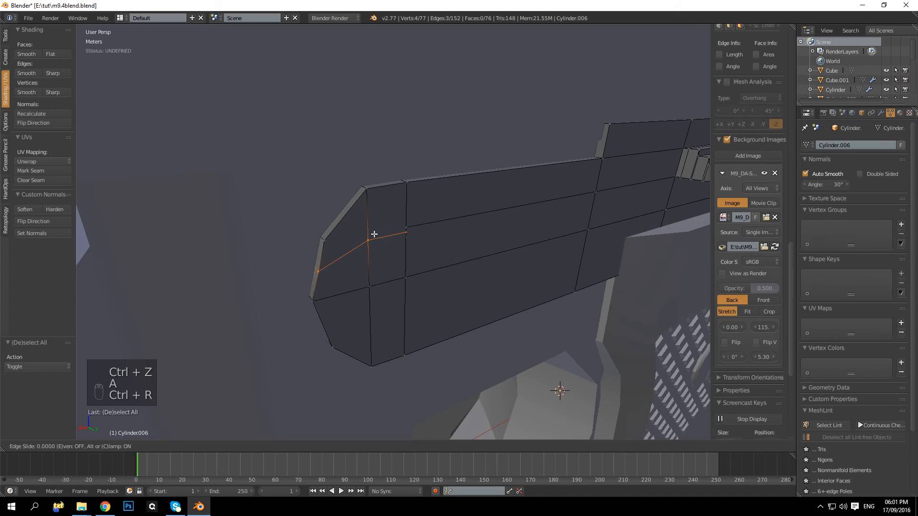
click(373, 228)
Snap the lever body's upper intermediate vertex onto the new loop cut's inner end vertex, merging them, and clear the selection
right_click(414, 225)
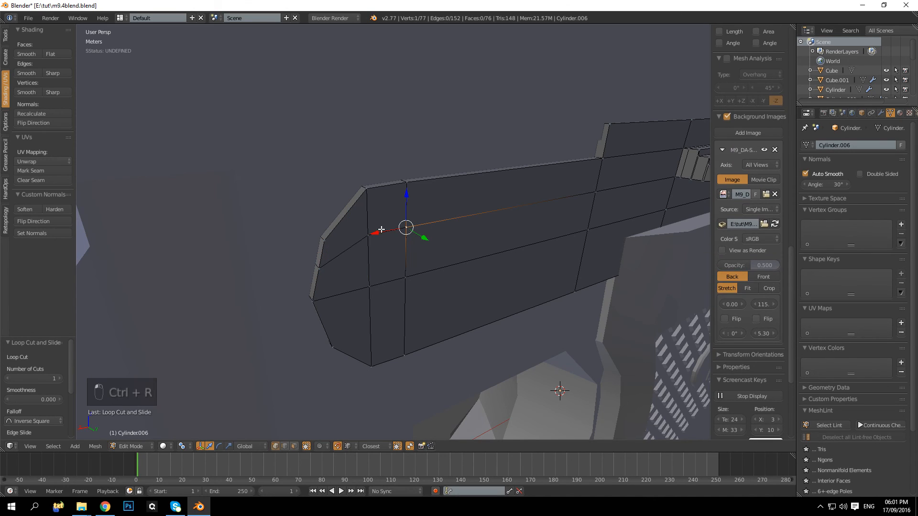
key(g)
key(x)
click(429, 225)
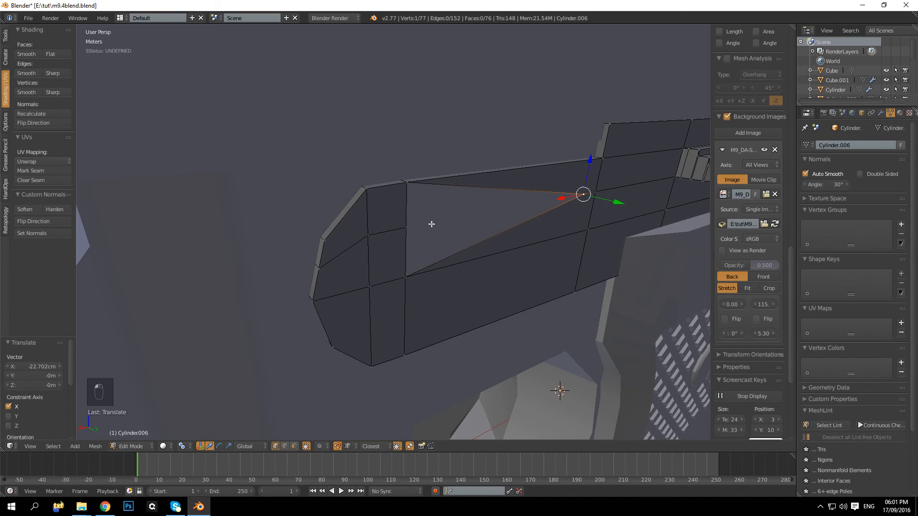
key(g)
click(407, 227)
key(a)
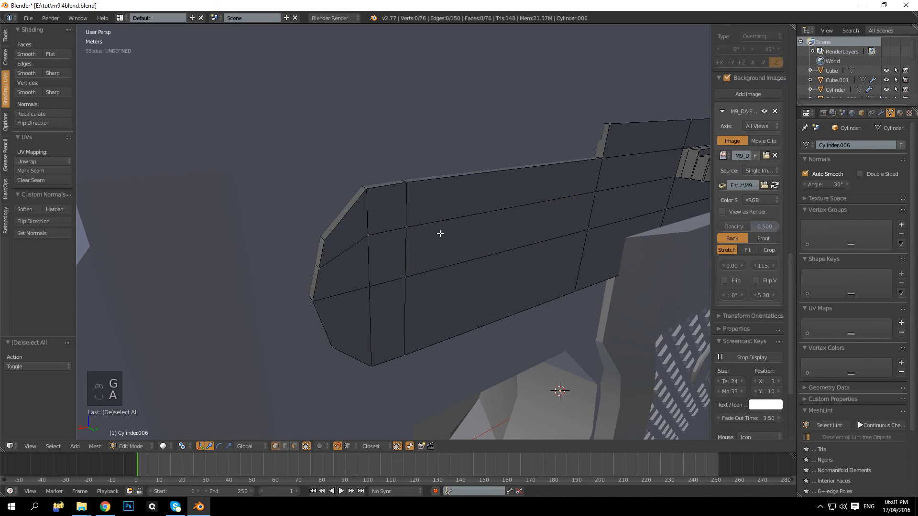
Leave mesh editing on the lever, deselect everything and examine the whole pistol from the side
key(Tab)
key(Tab)
key(Tab)
middle_drag(443, 241, 404, 207)
key(Tab)
scroll(416, 236, down, 5)
key(a)
scroll(391, 242, down, 5)
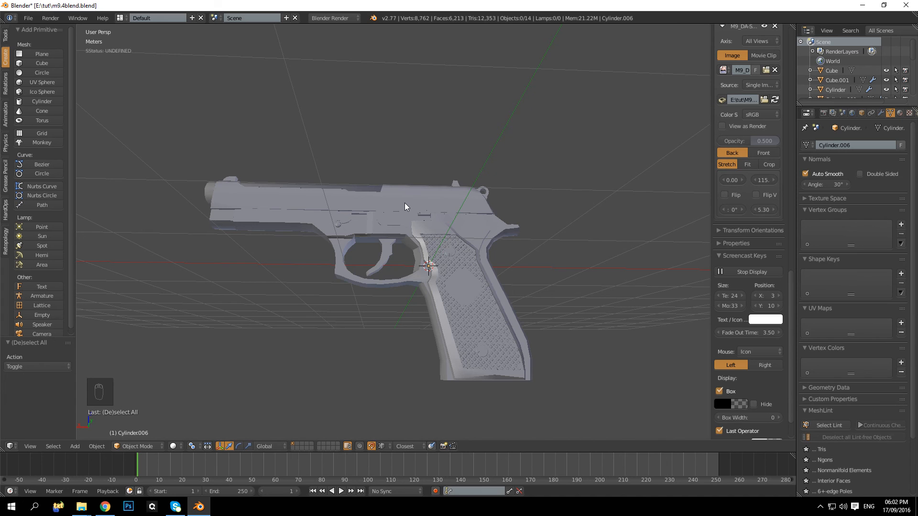